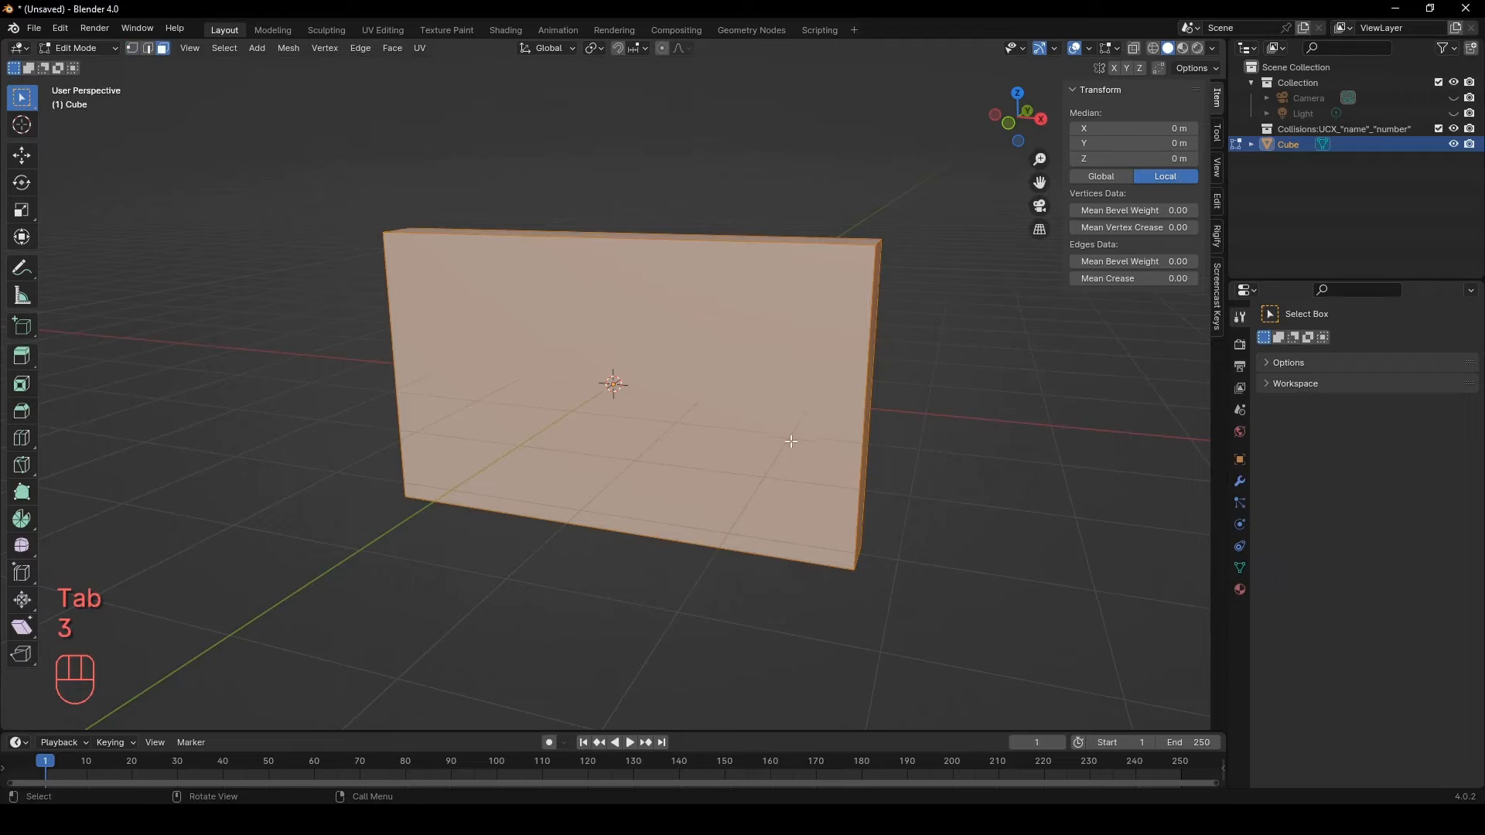
Snap the 3D cursor to the cube's bottom face and set the cube's origin to the cursor
middle_click_drag(789, 441, 711, 508)
left_click(711, 508)
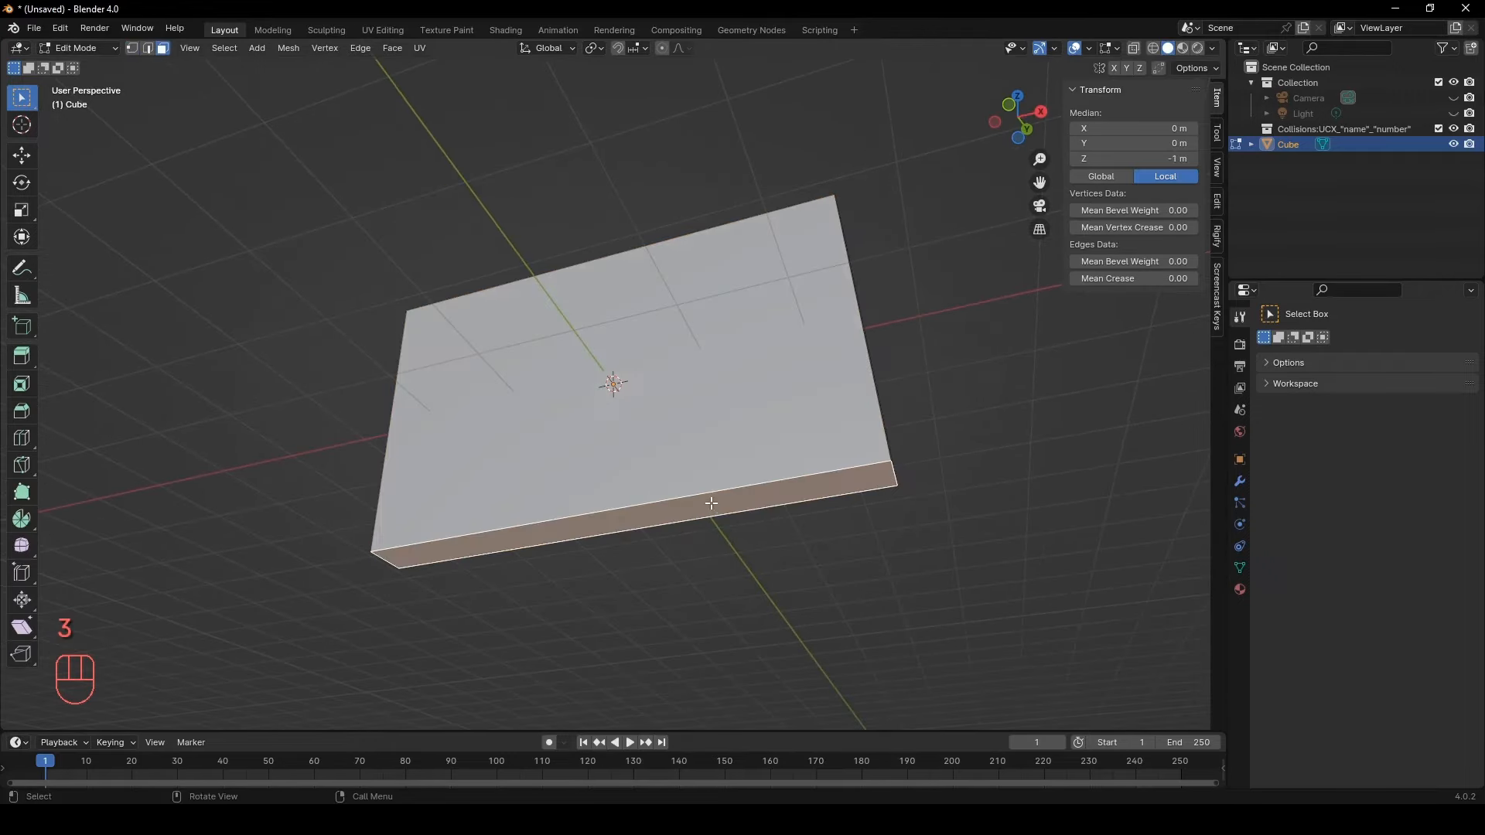
key("shift+s")
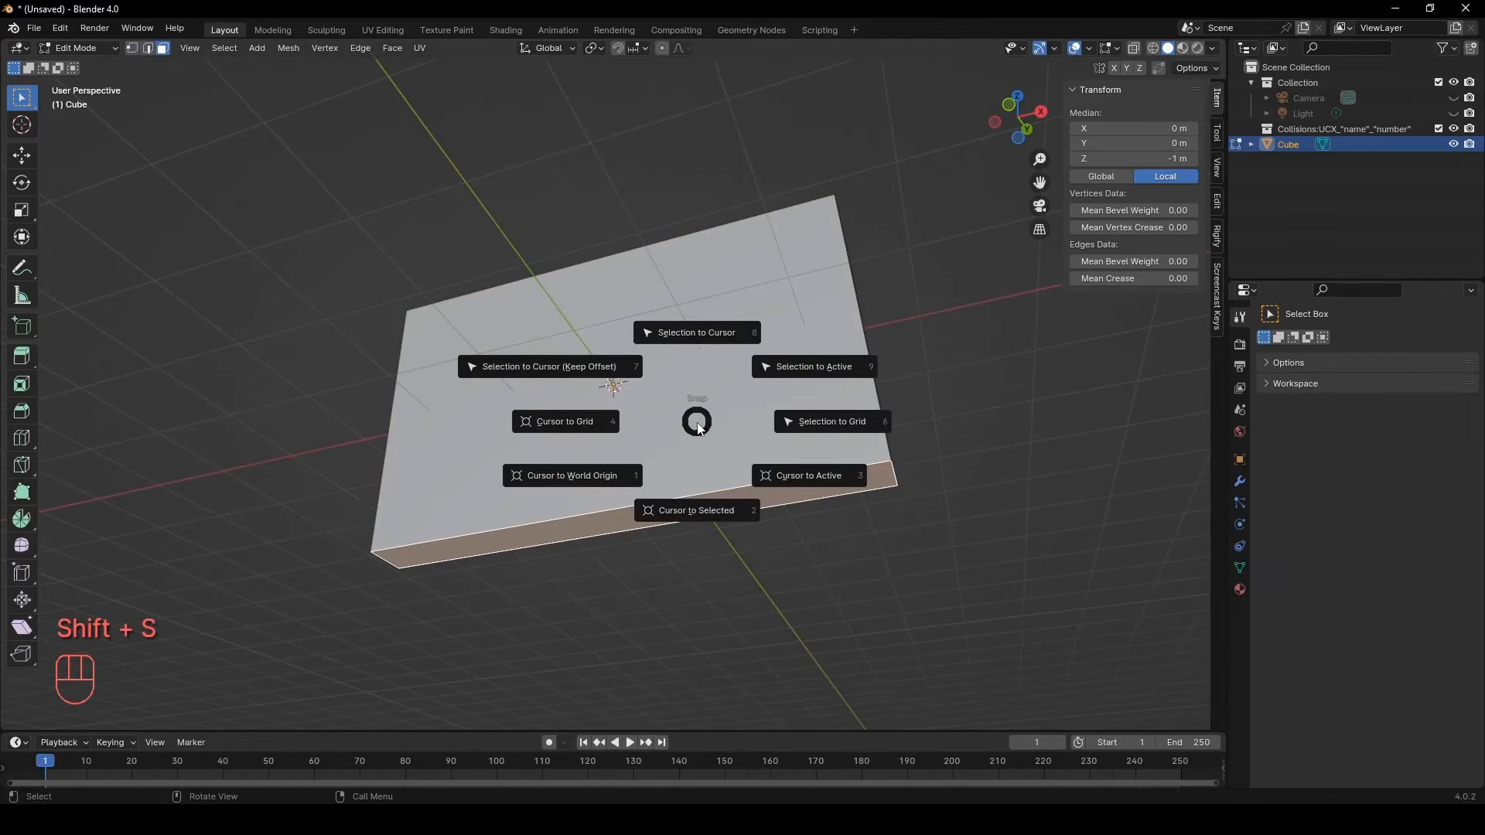
left_click(692, 507)
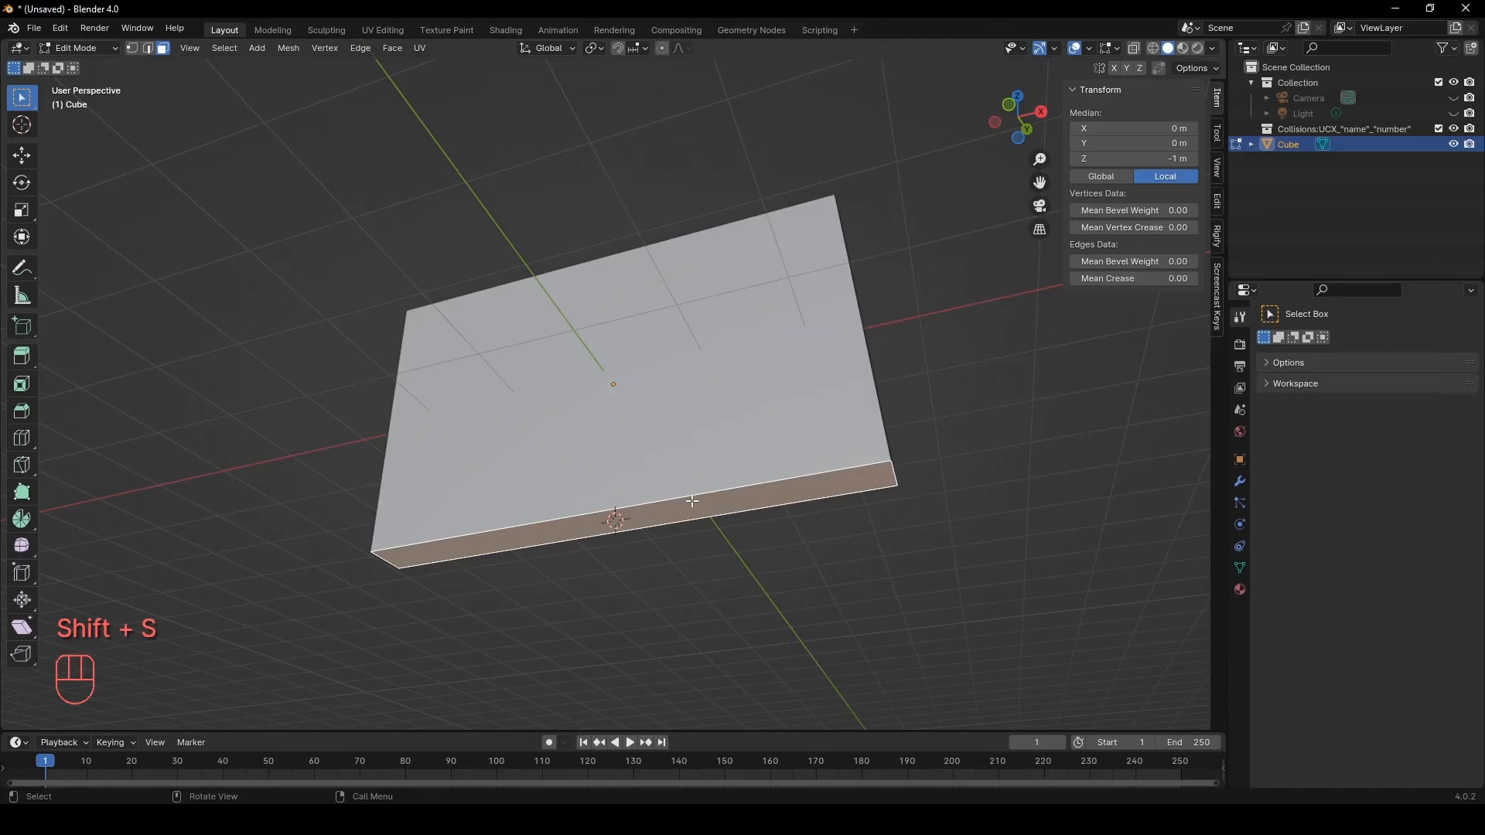
key("Tab")
right_click(682, 438)
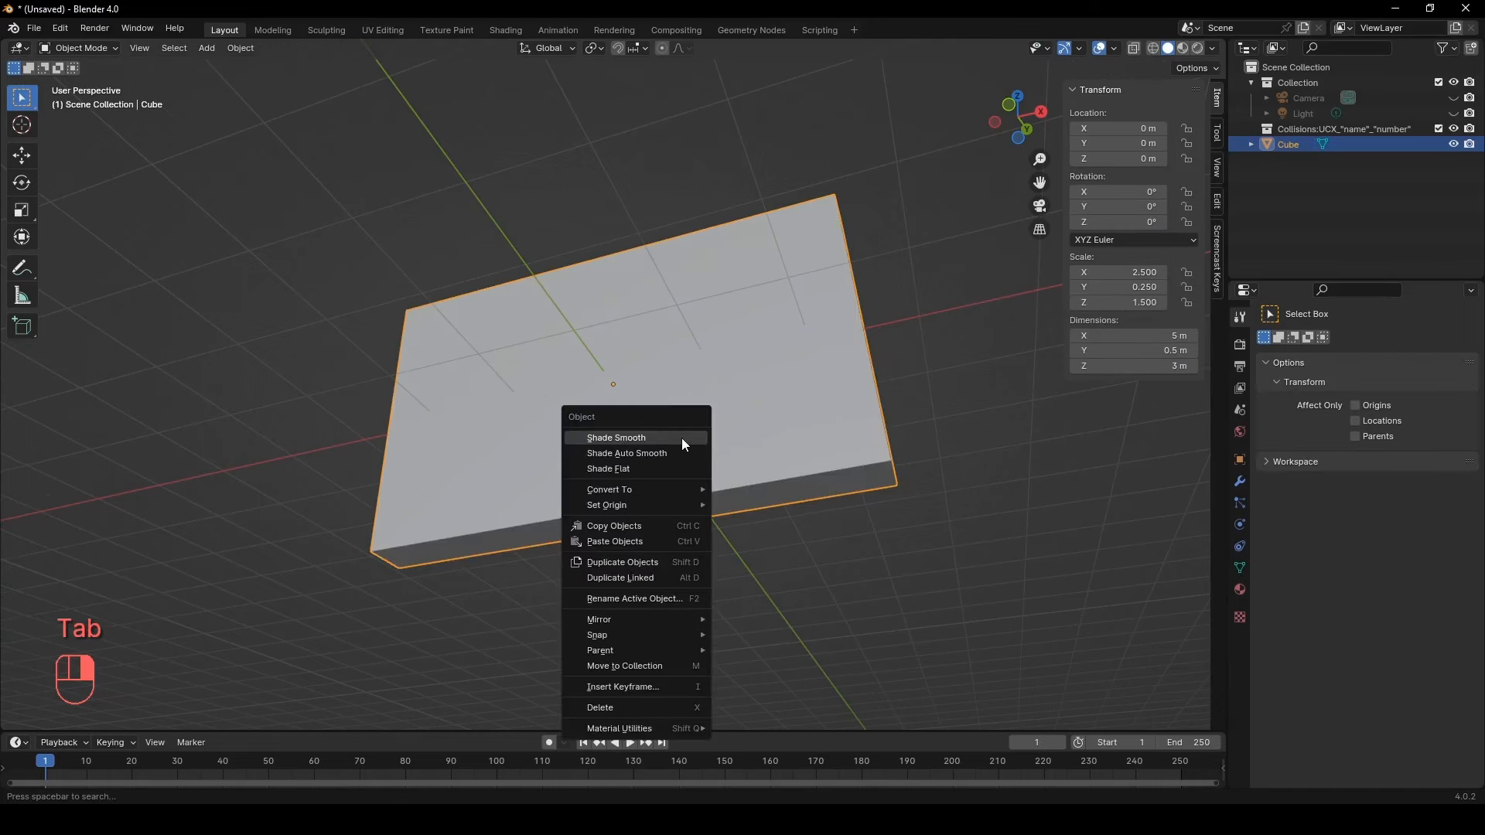
mouse_move(683, 504)
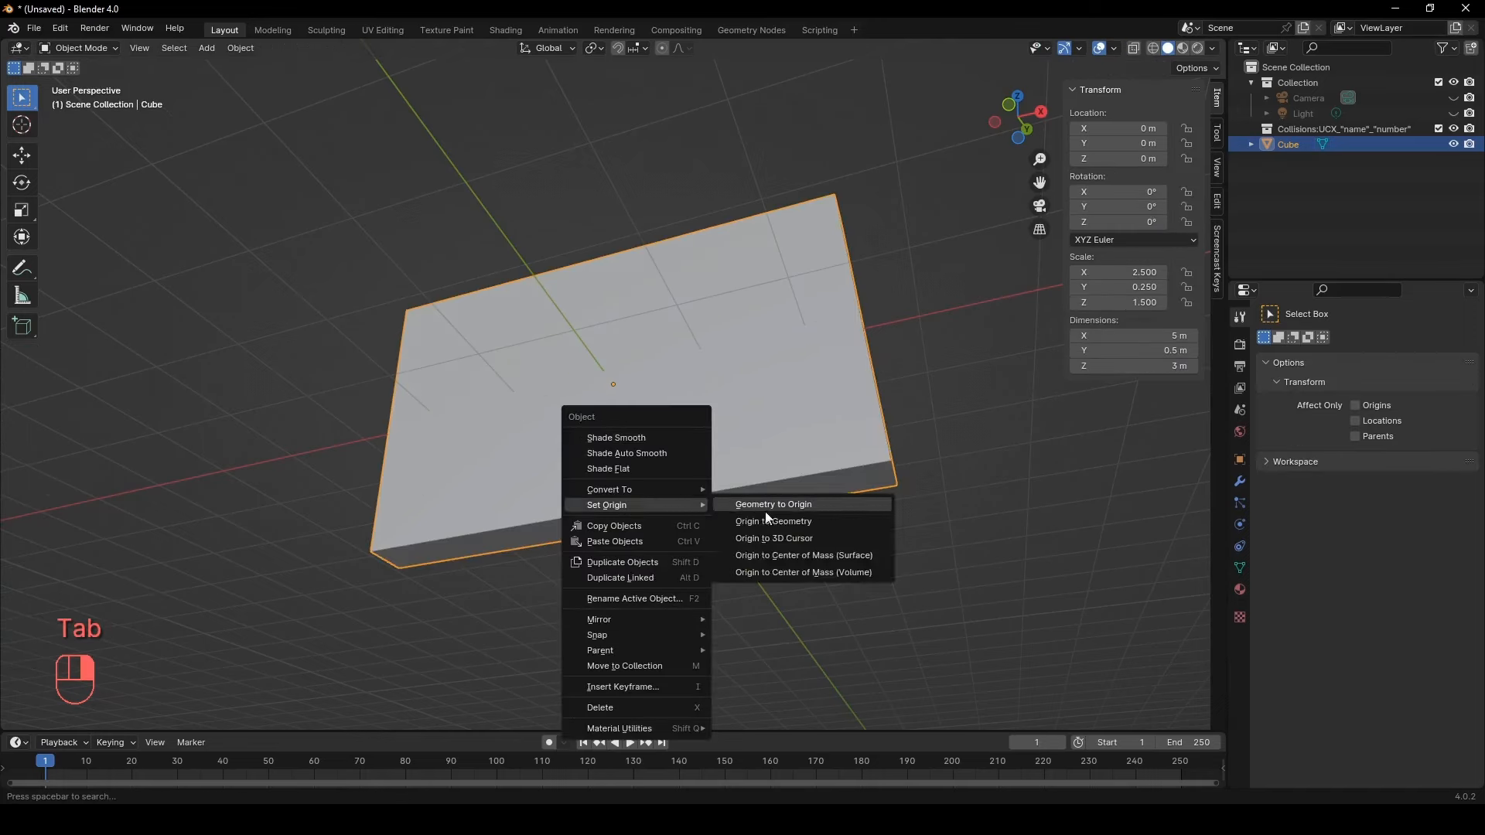
left_click(800, 539)
Return the 3D cursor to the world origin and snap the cube to it
key("shift+s")
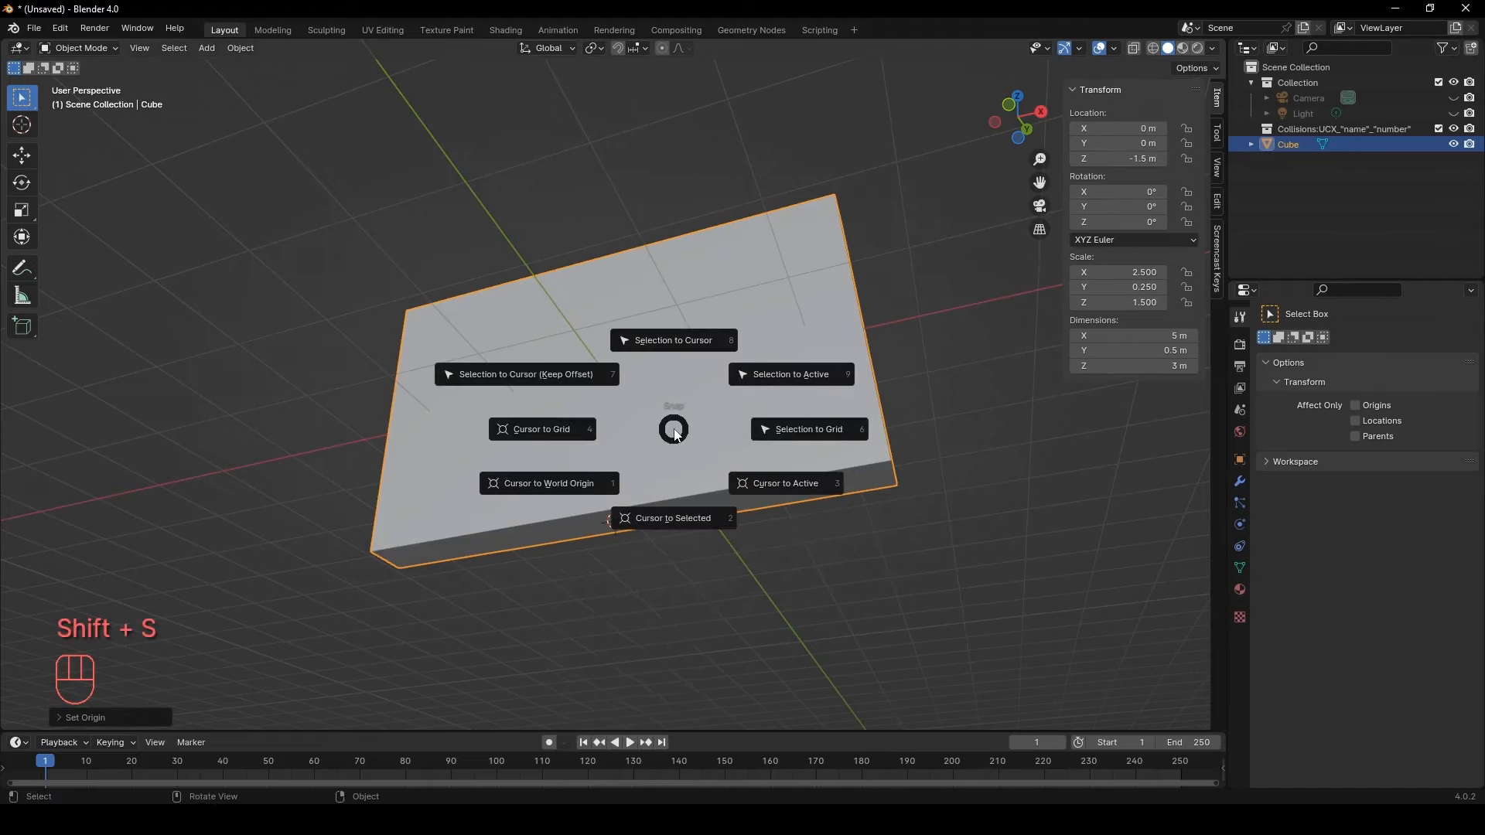
left_click(576, 488)
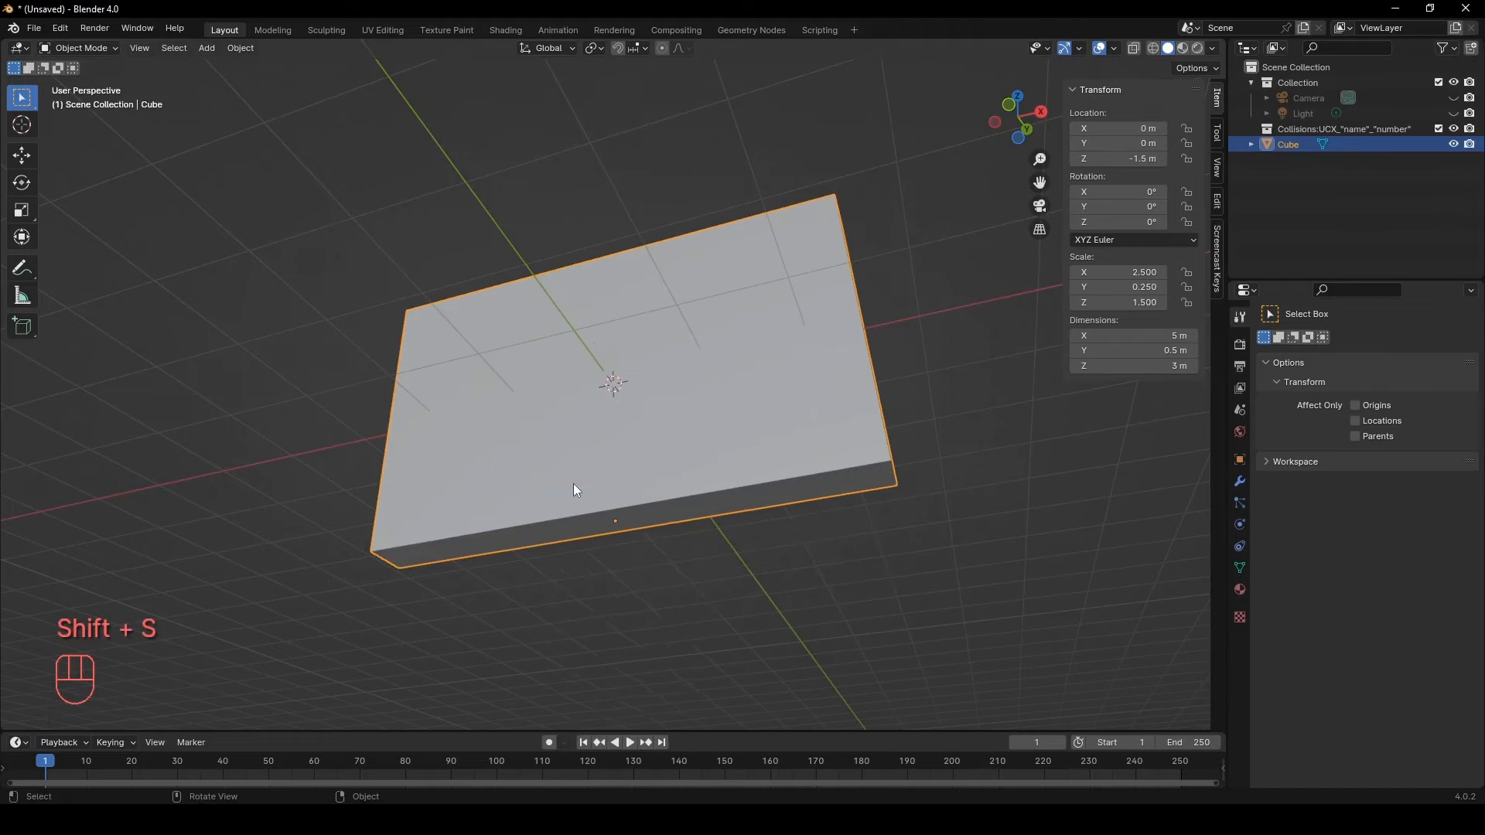
key("shift+s")
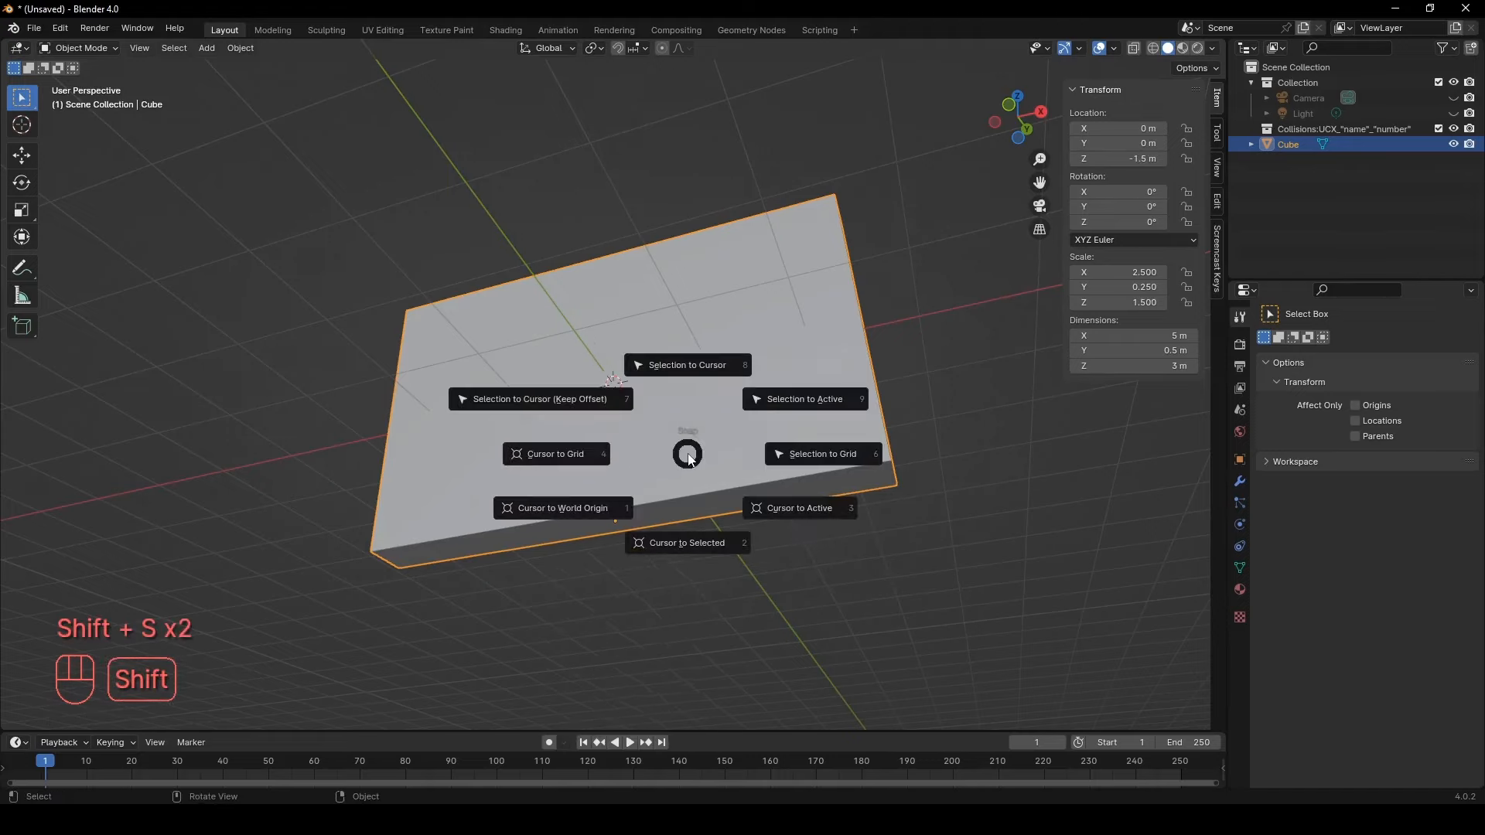
left_click(684, 366)
Apply all transforms to the cube
middle_click_drag(684, 366, 699, 422)
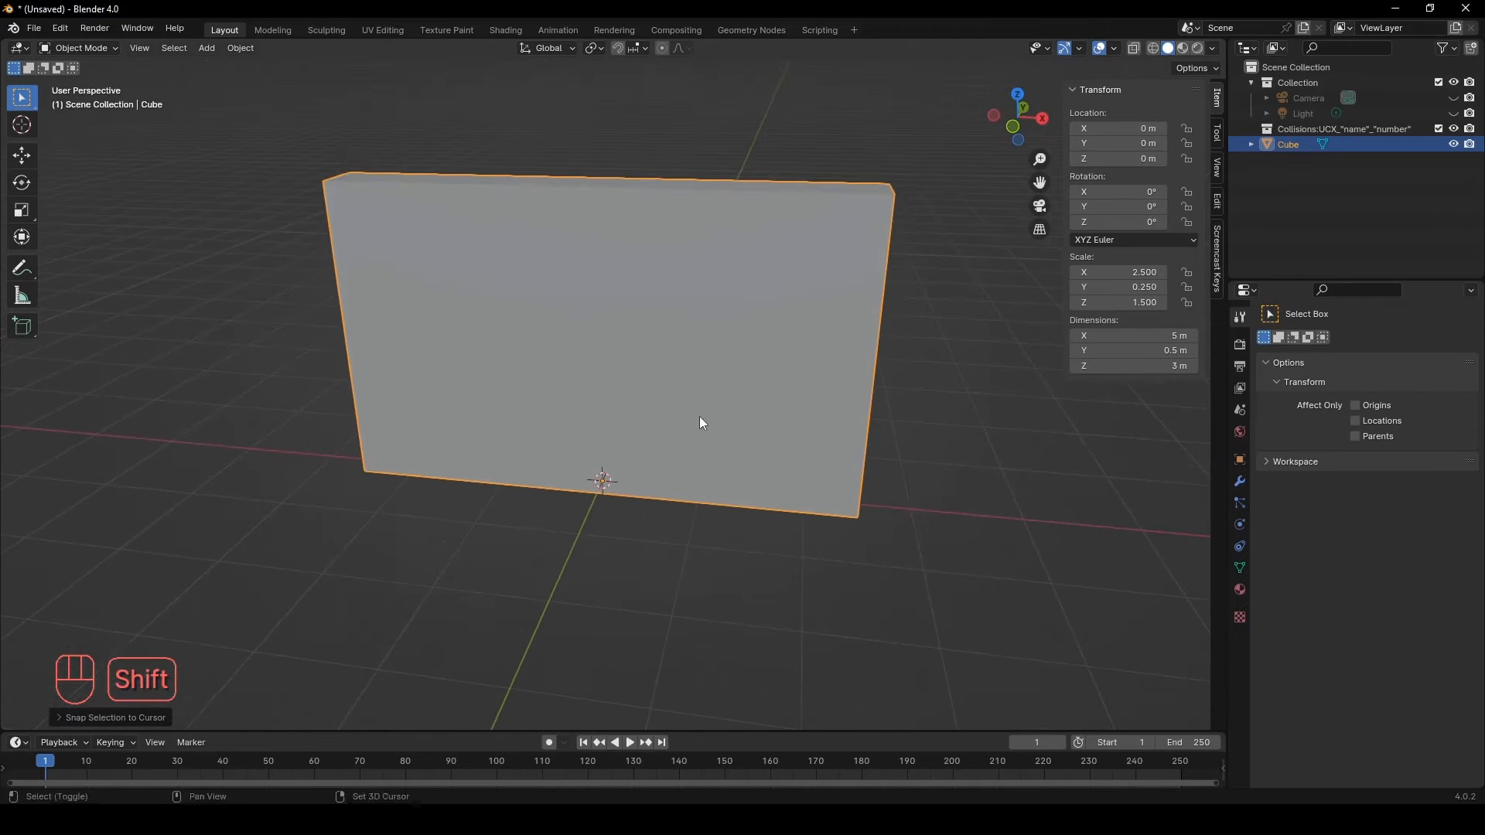
key("ctrl+a")
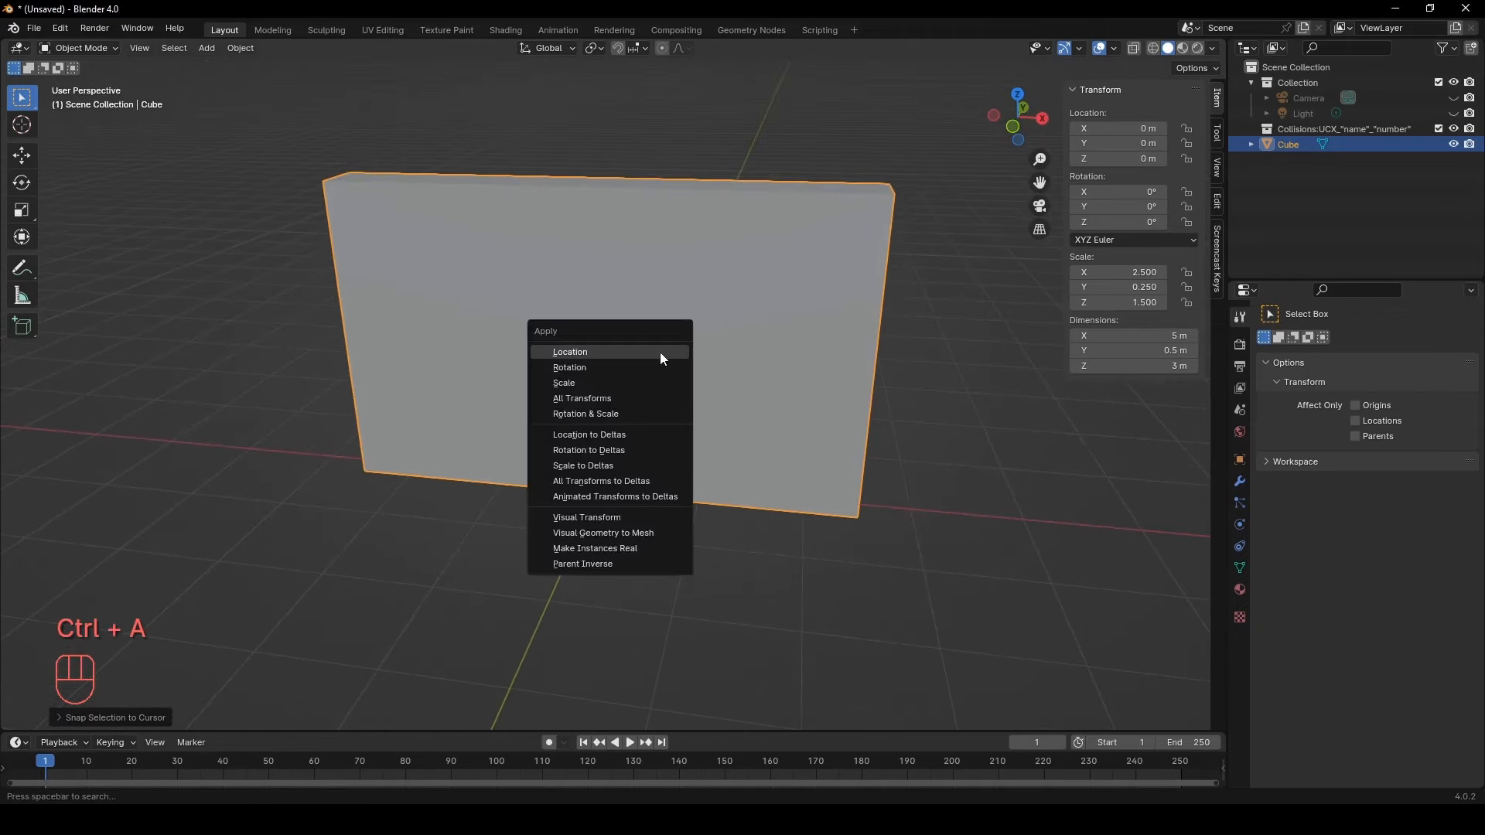
left_click(636, 398)
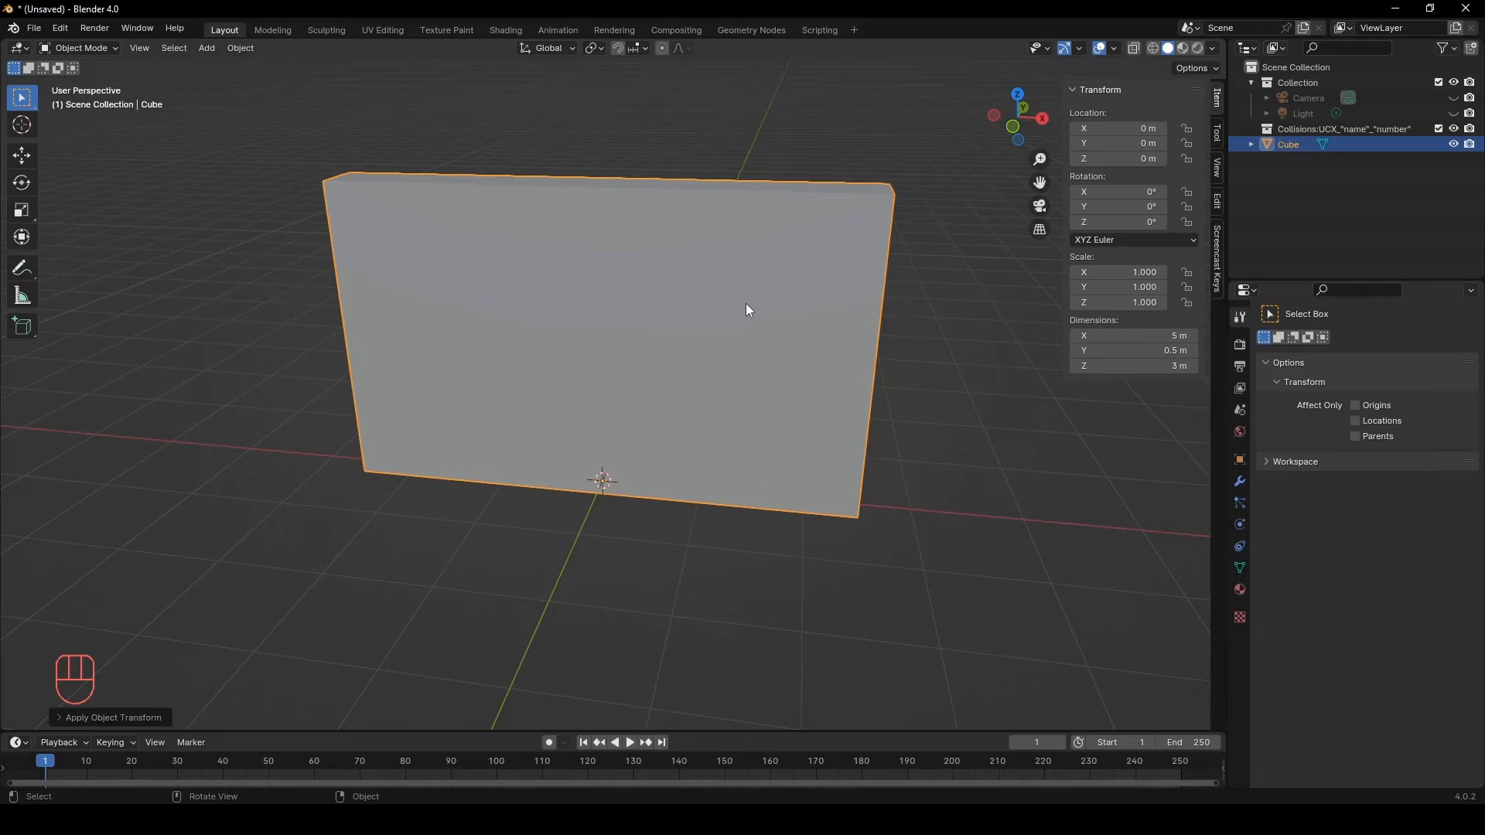
In Edit Mode, raise the cube's top face by 0.1 m along Z
key("Tab")
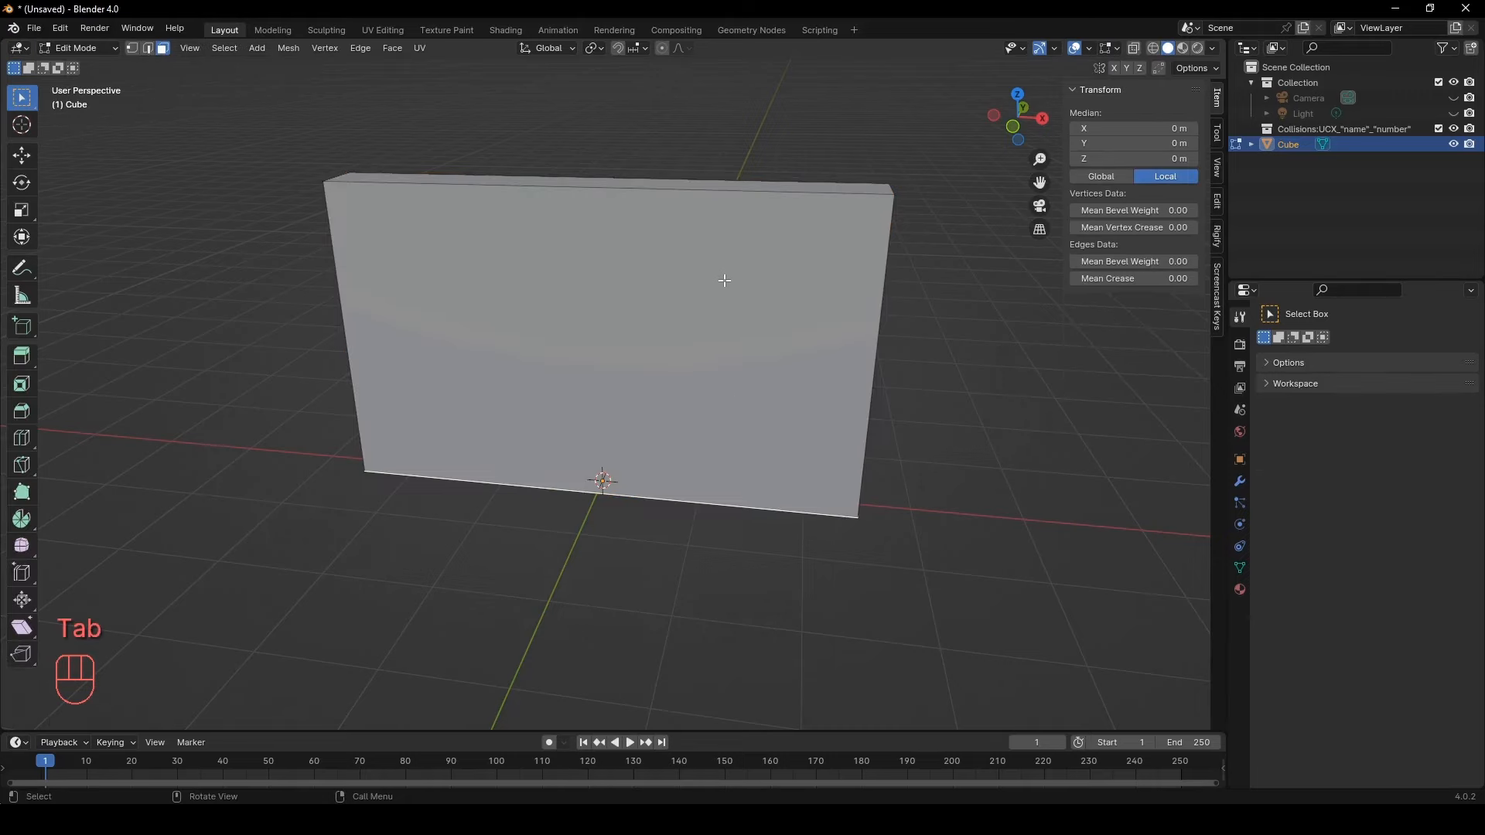
scroll(720, 277, "up", 1)
middle_click_drag(720, 277, 717, 344, "shift")
left_click(702, 217)
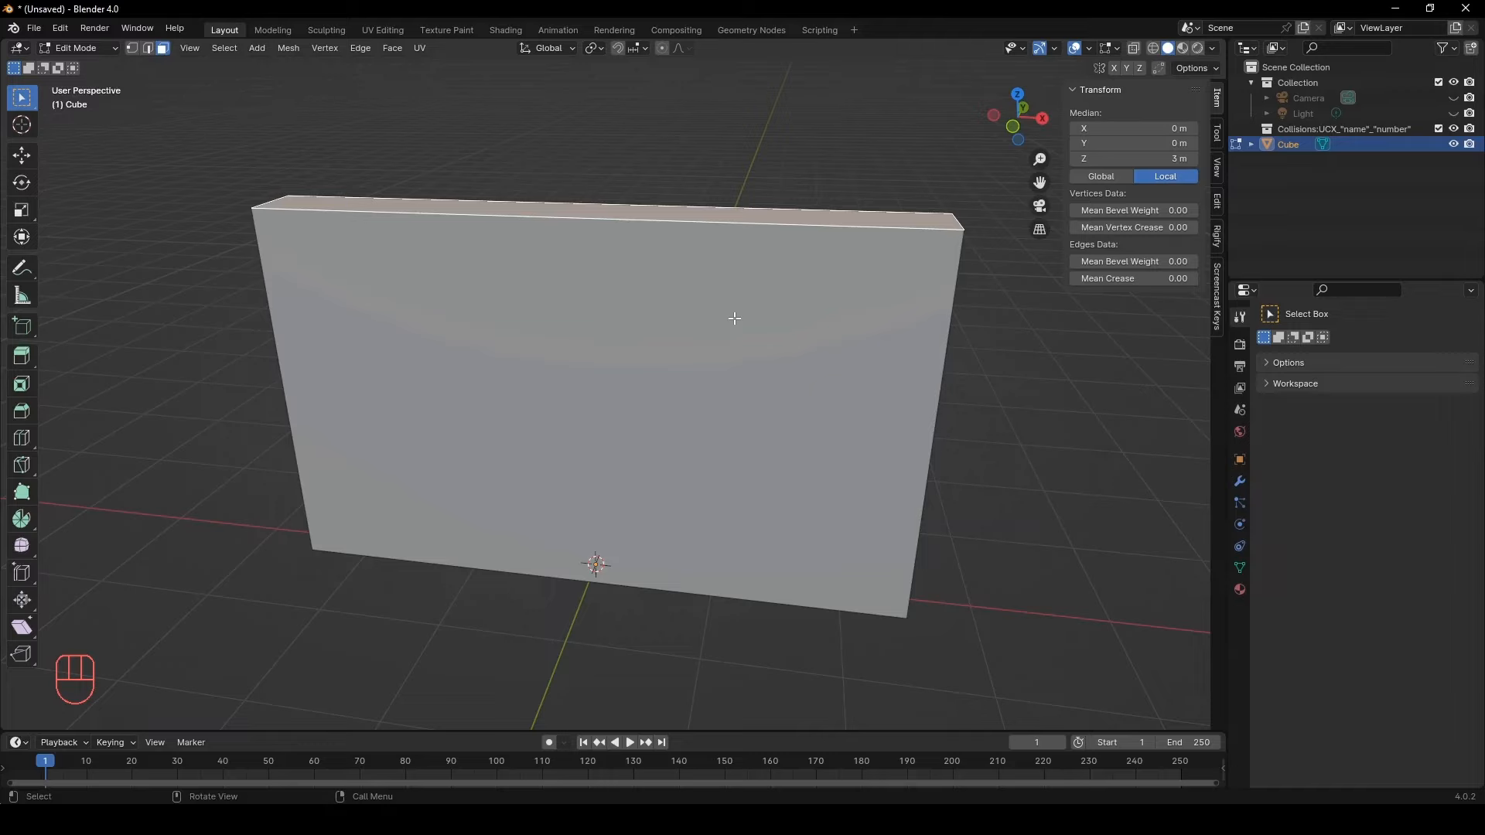
type("g")
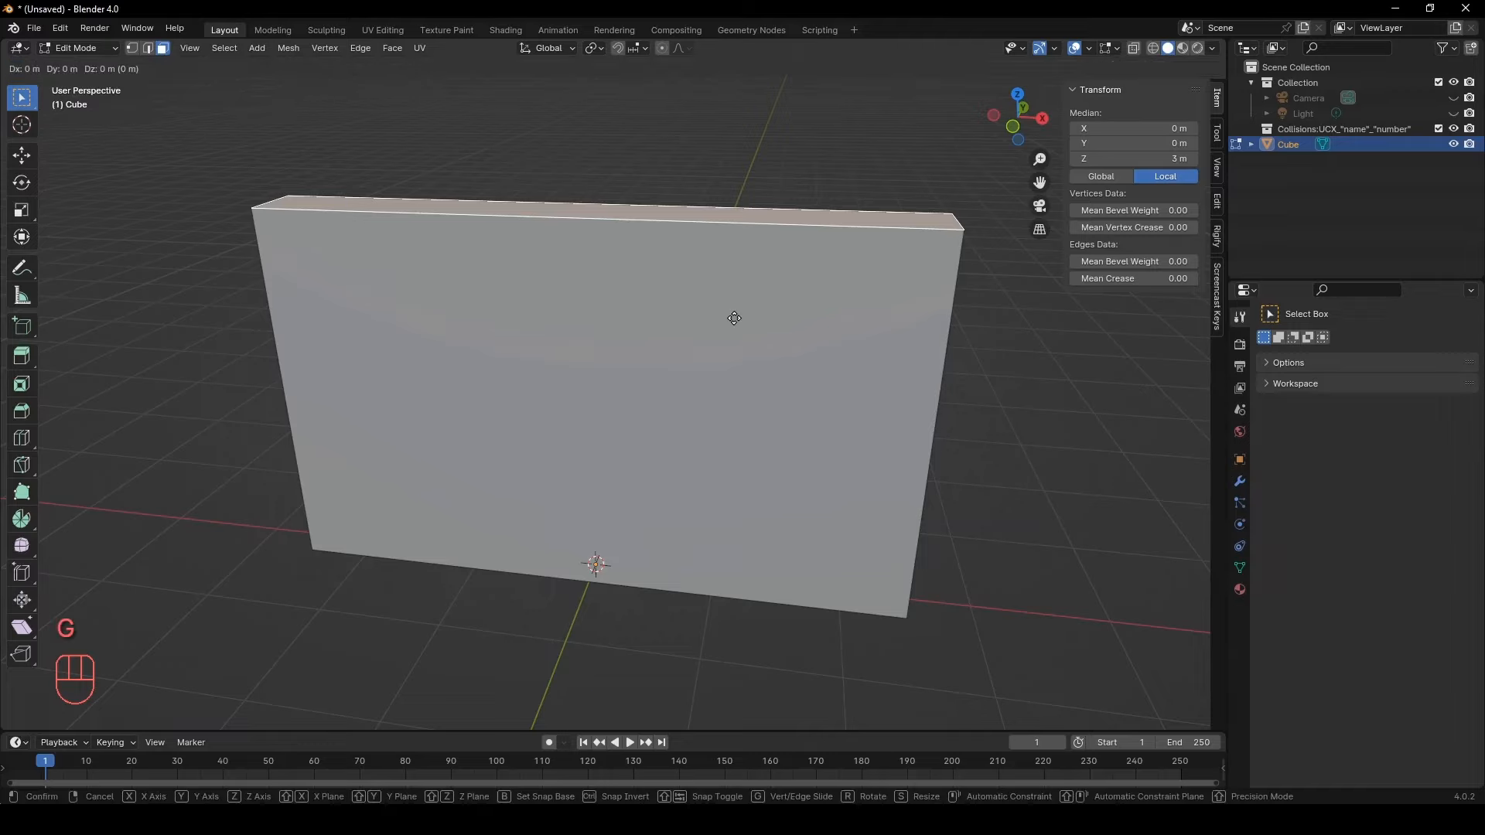
type("z")
type(".1")
key("Return")
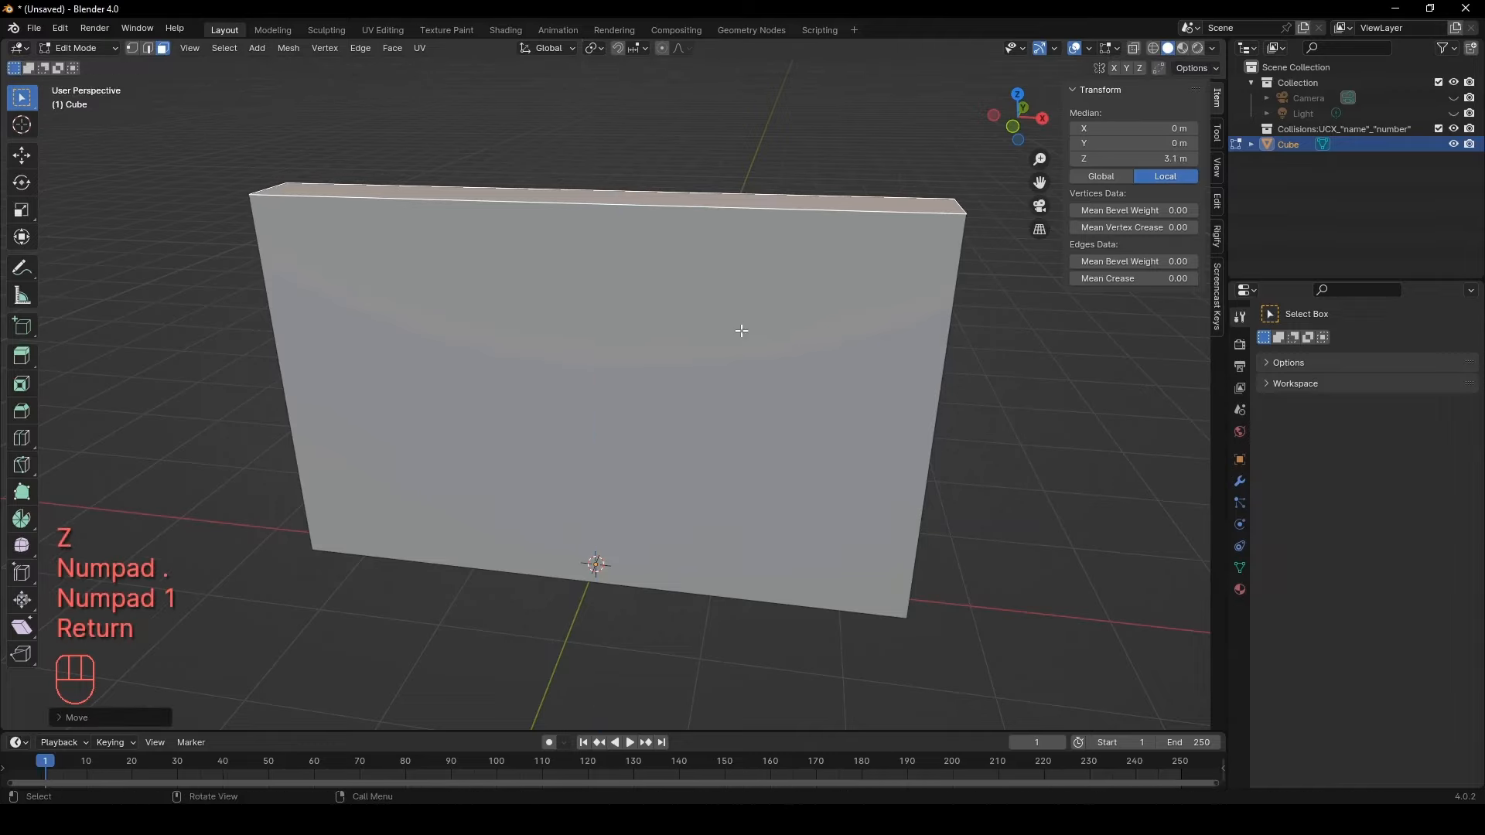
Move the cube's bottom face down by 0.1 m along Z
middle_click_drag(736, 328, 661, 517)
left_click(662, 516)
type("gz")
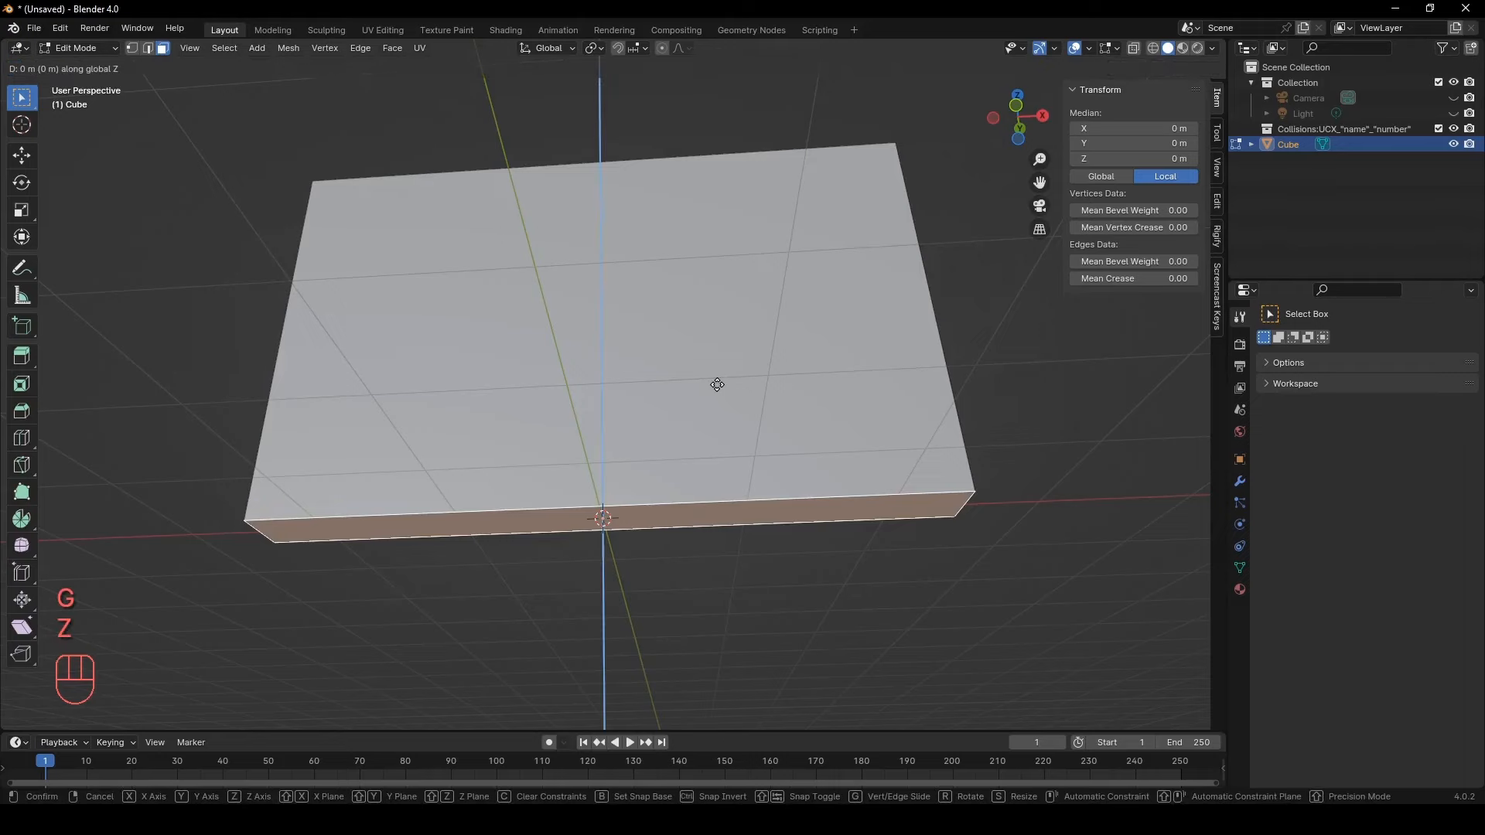
type("-.1")
key("Return")
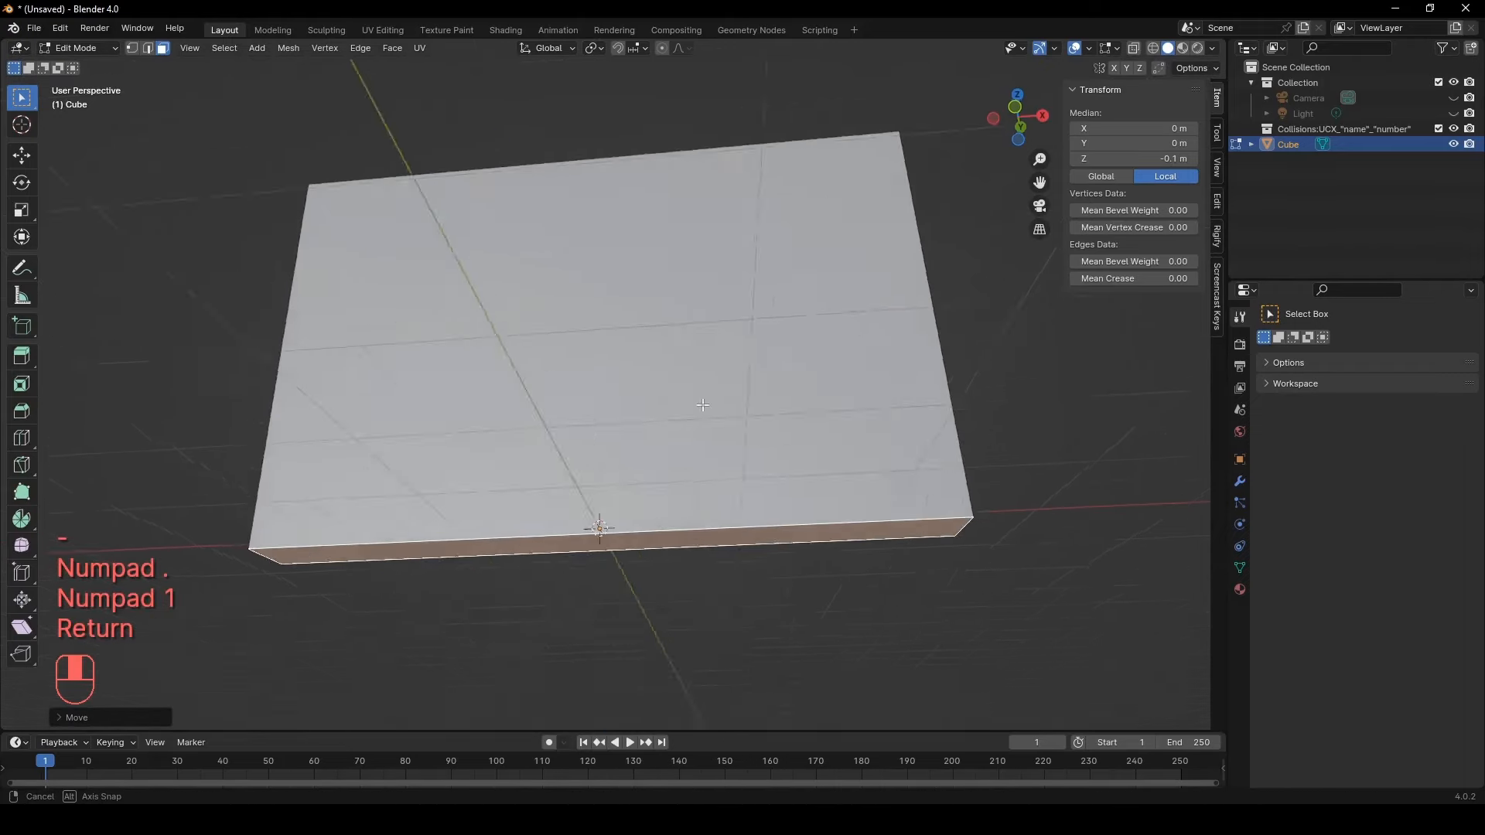
Move the cube's end face on the positive X side outward by 0.1 m
middle_click_drag(717, 384, 629, 440)
left_click(847, 346)
key("g")
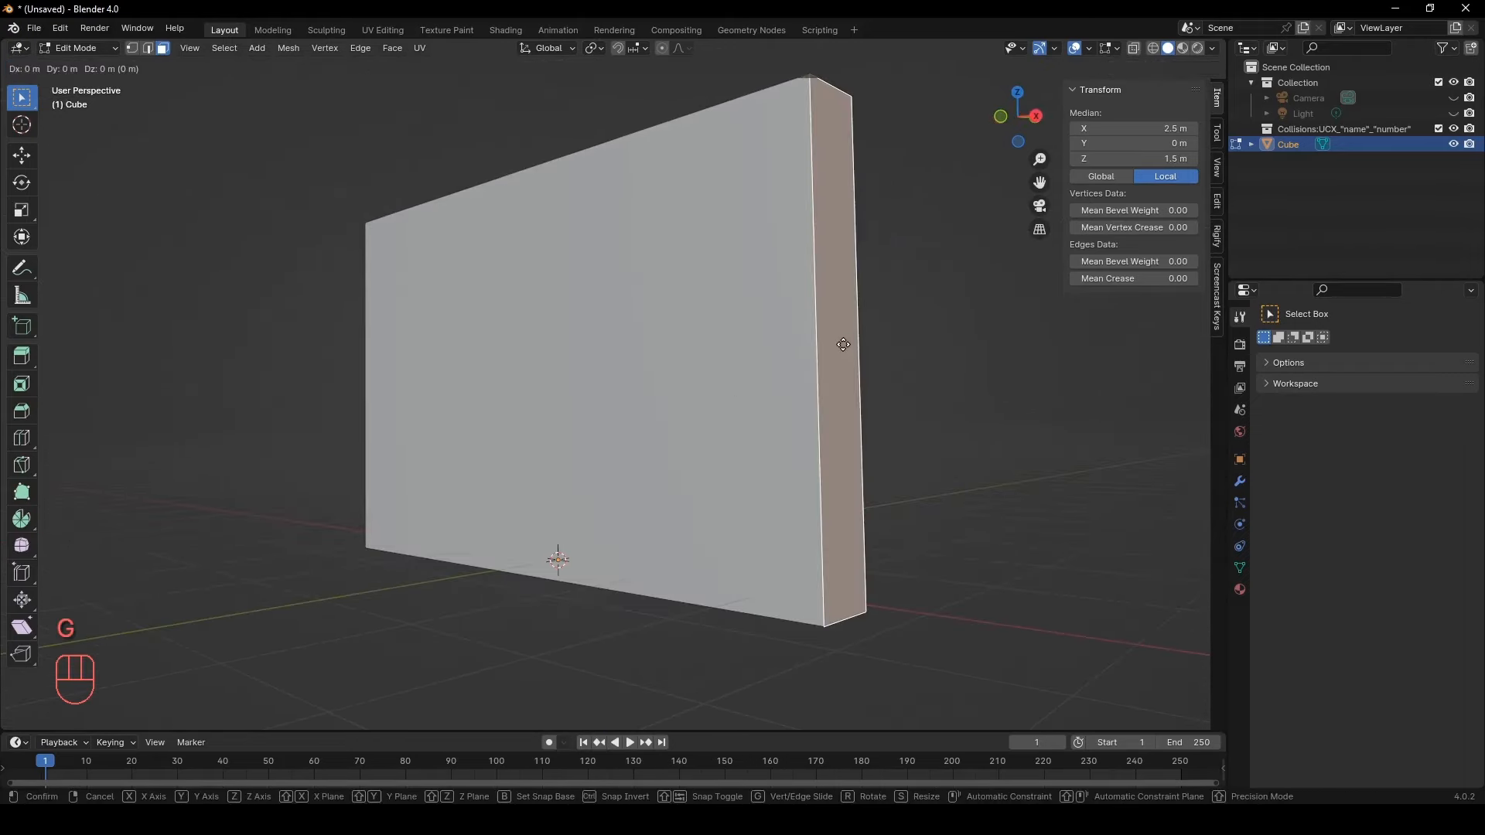
type("x")
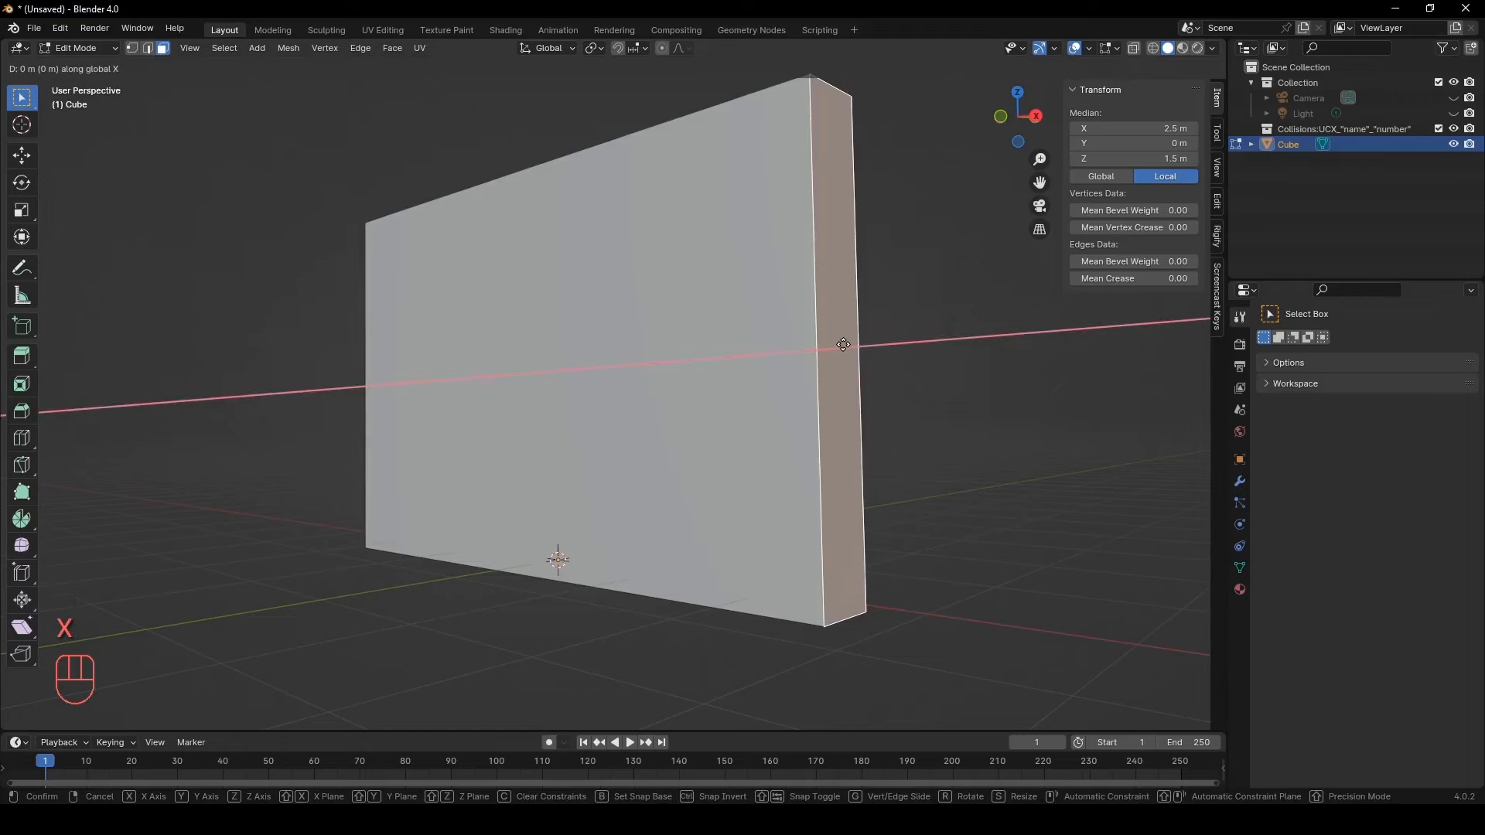
type(".1")
key("Return")
Move the cube's end face on the negative X side outward by -0.1 m along X
middle_click_drag(842, 344, 508, 408)
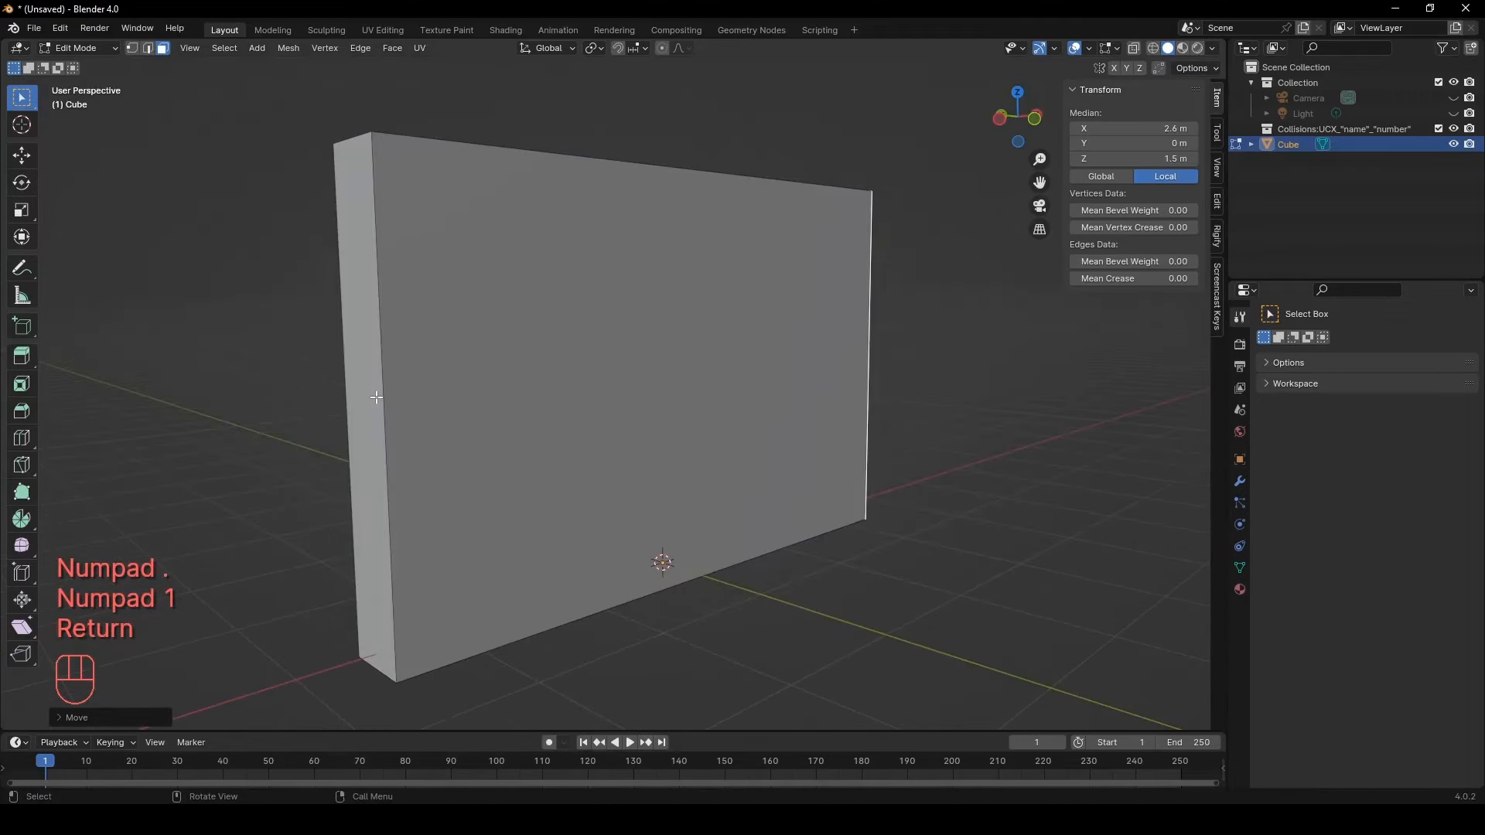
left_click(375, 396)
key("g")
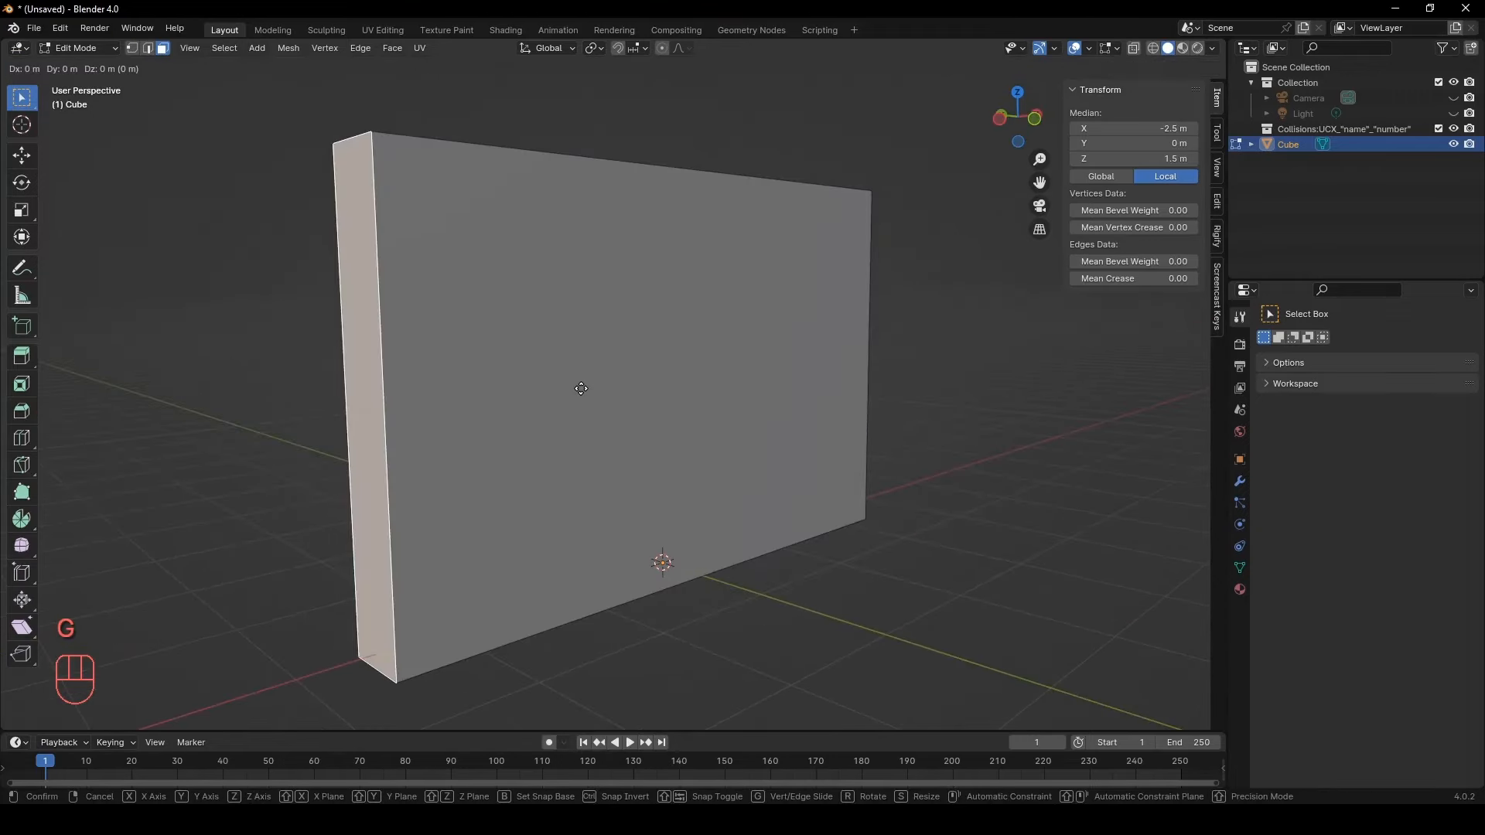
type("x-.1")
key("Return")
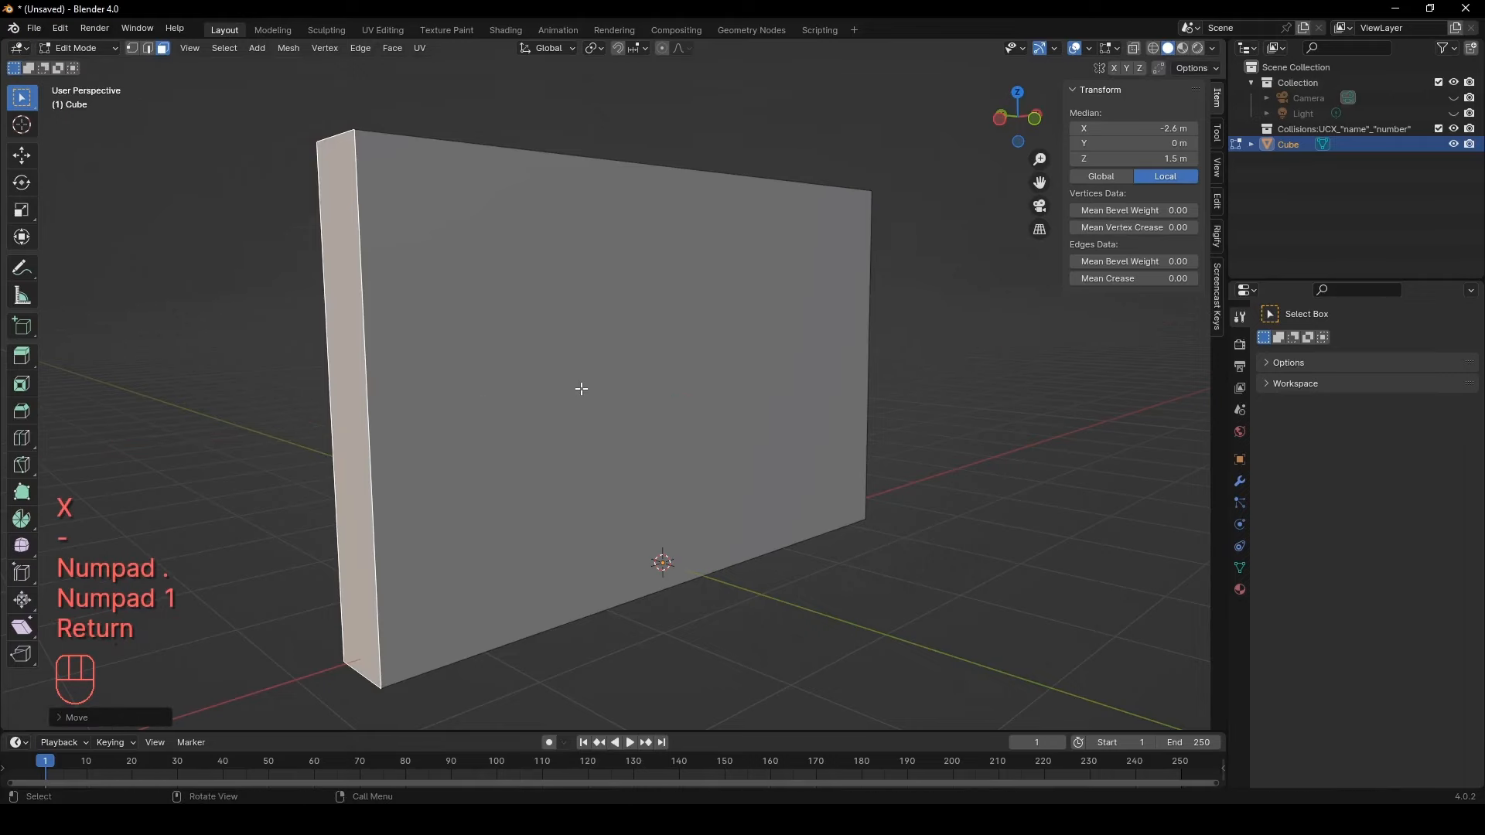
In Object Mode, duplicate the cube in place and name the copy Door_01
middle_click_drag(707, 365, 608, 349)
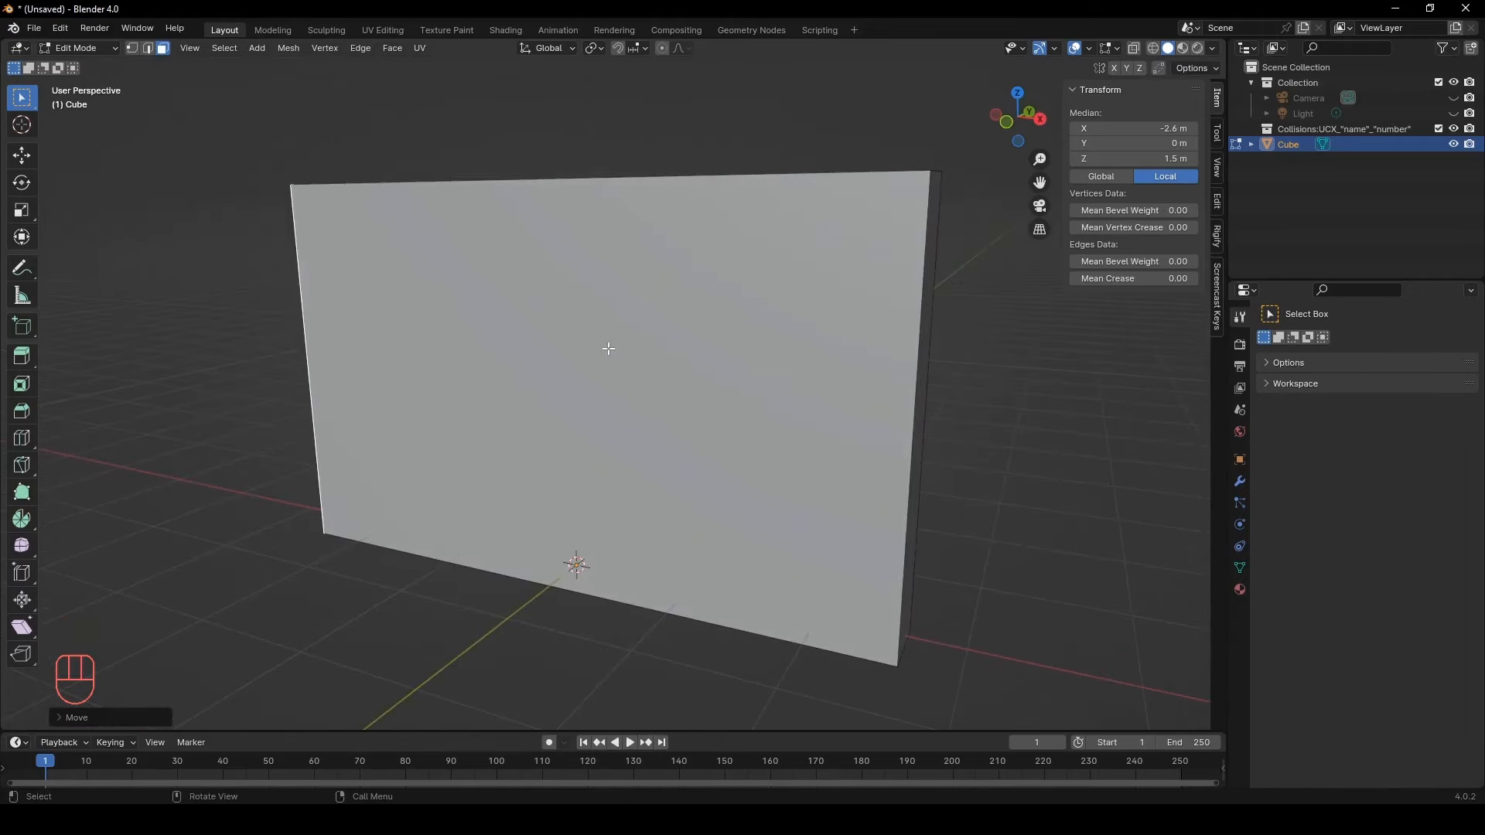
key("Tab")
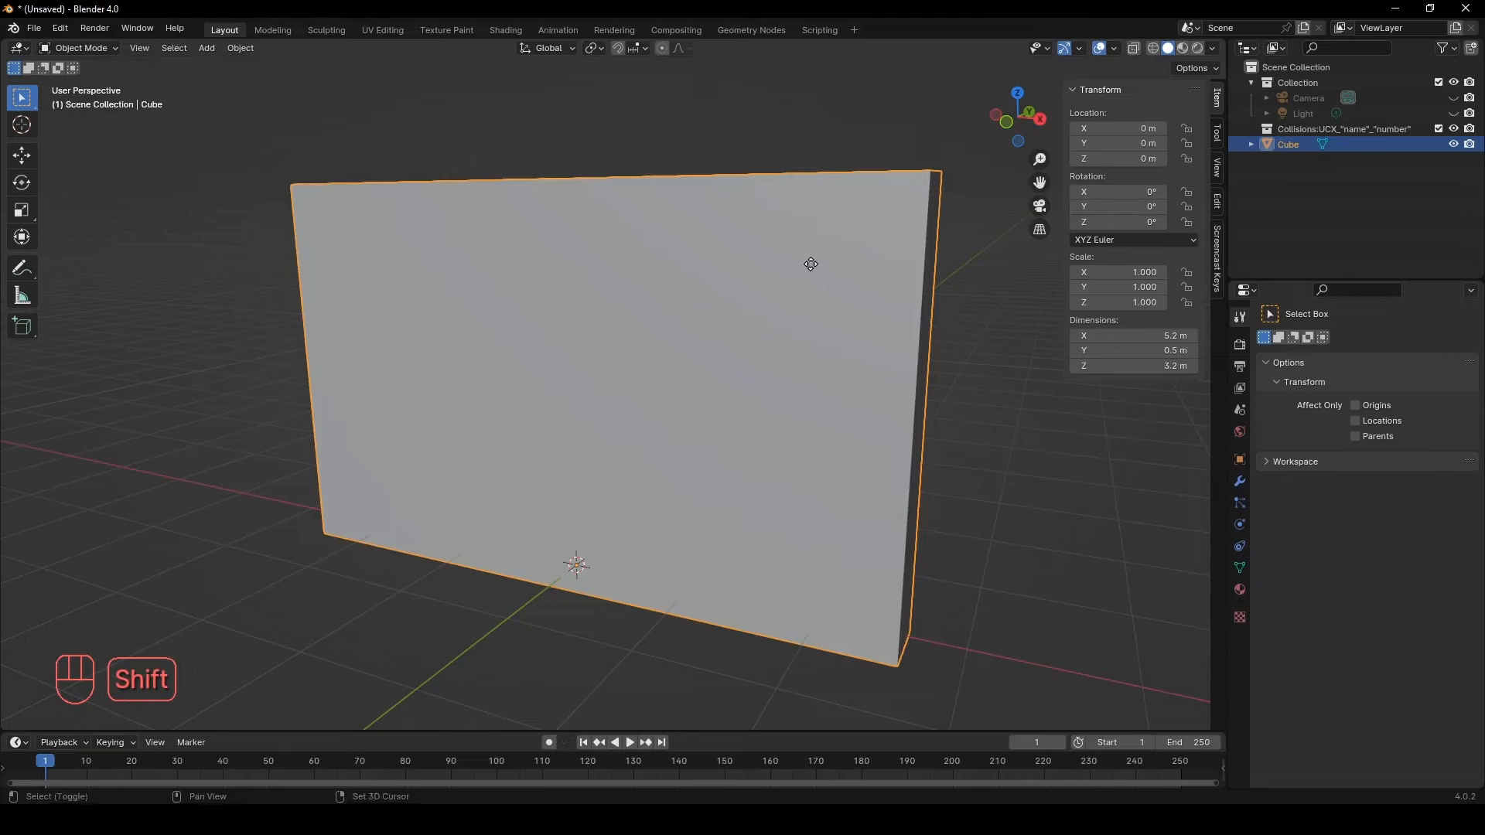
key("shift+d")
right_click(887, 216)
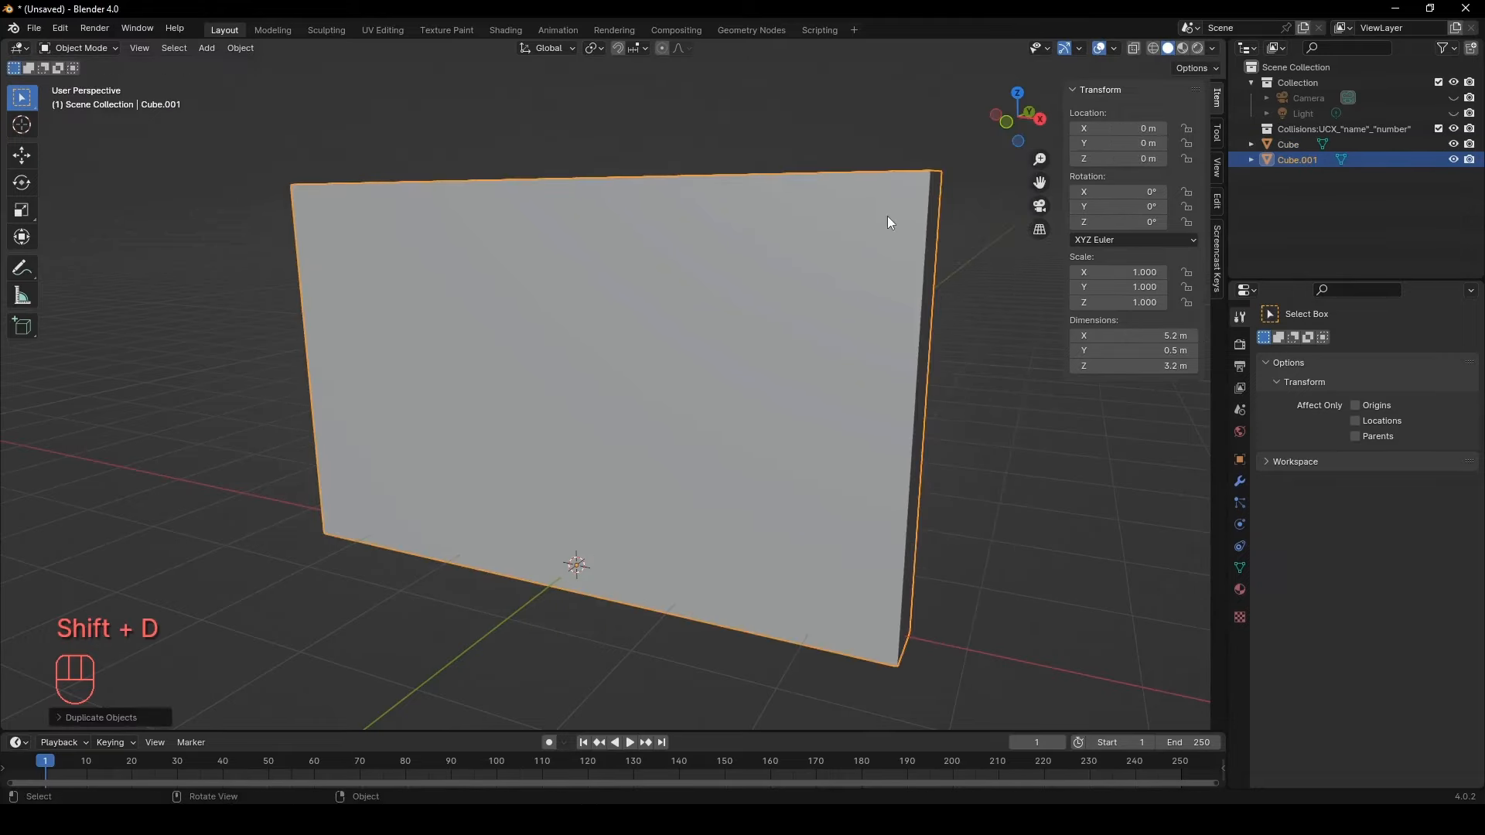
key("F2")
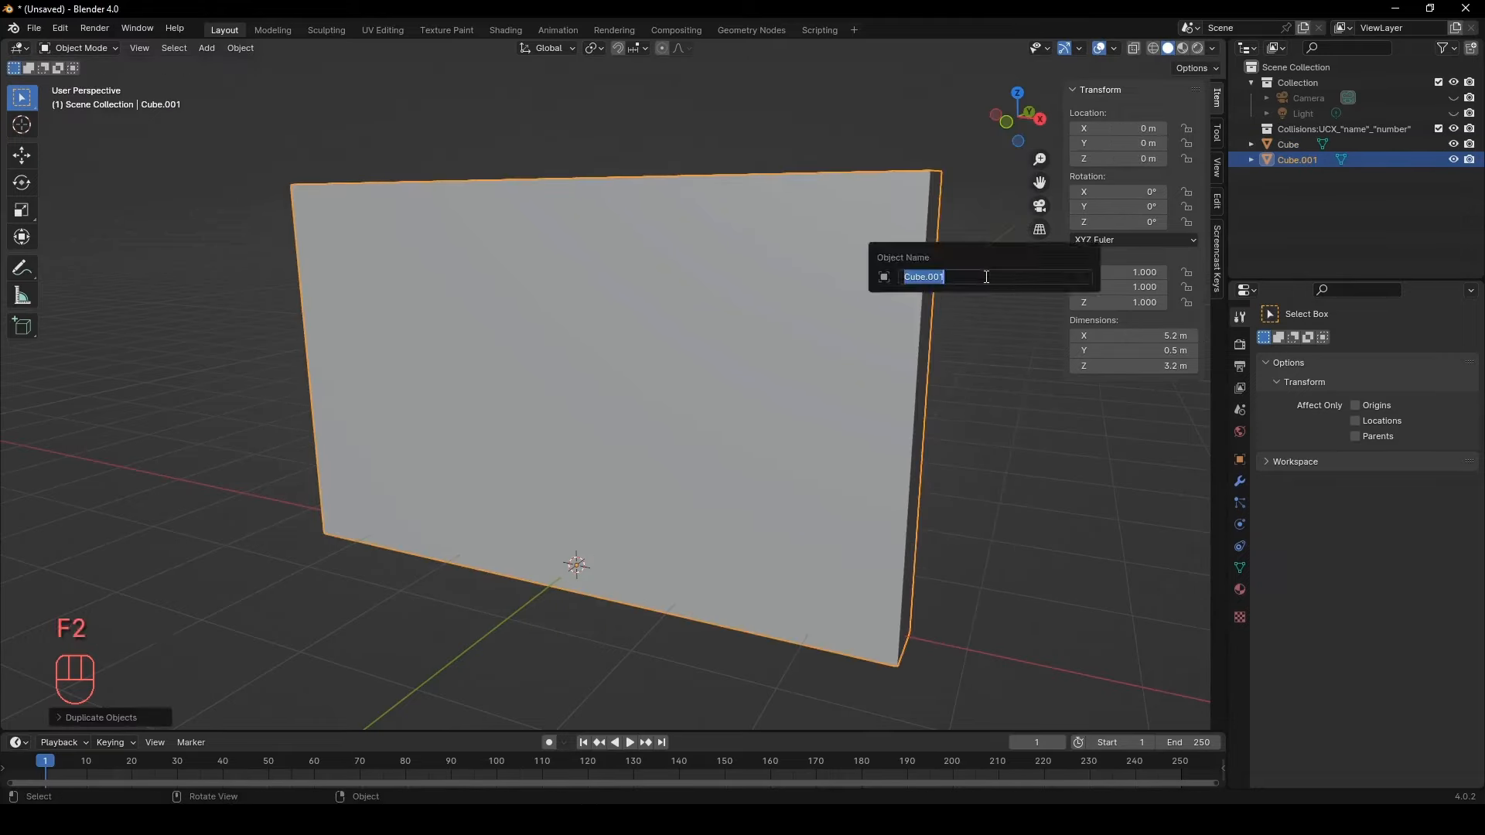
type("Door")
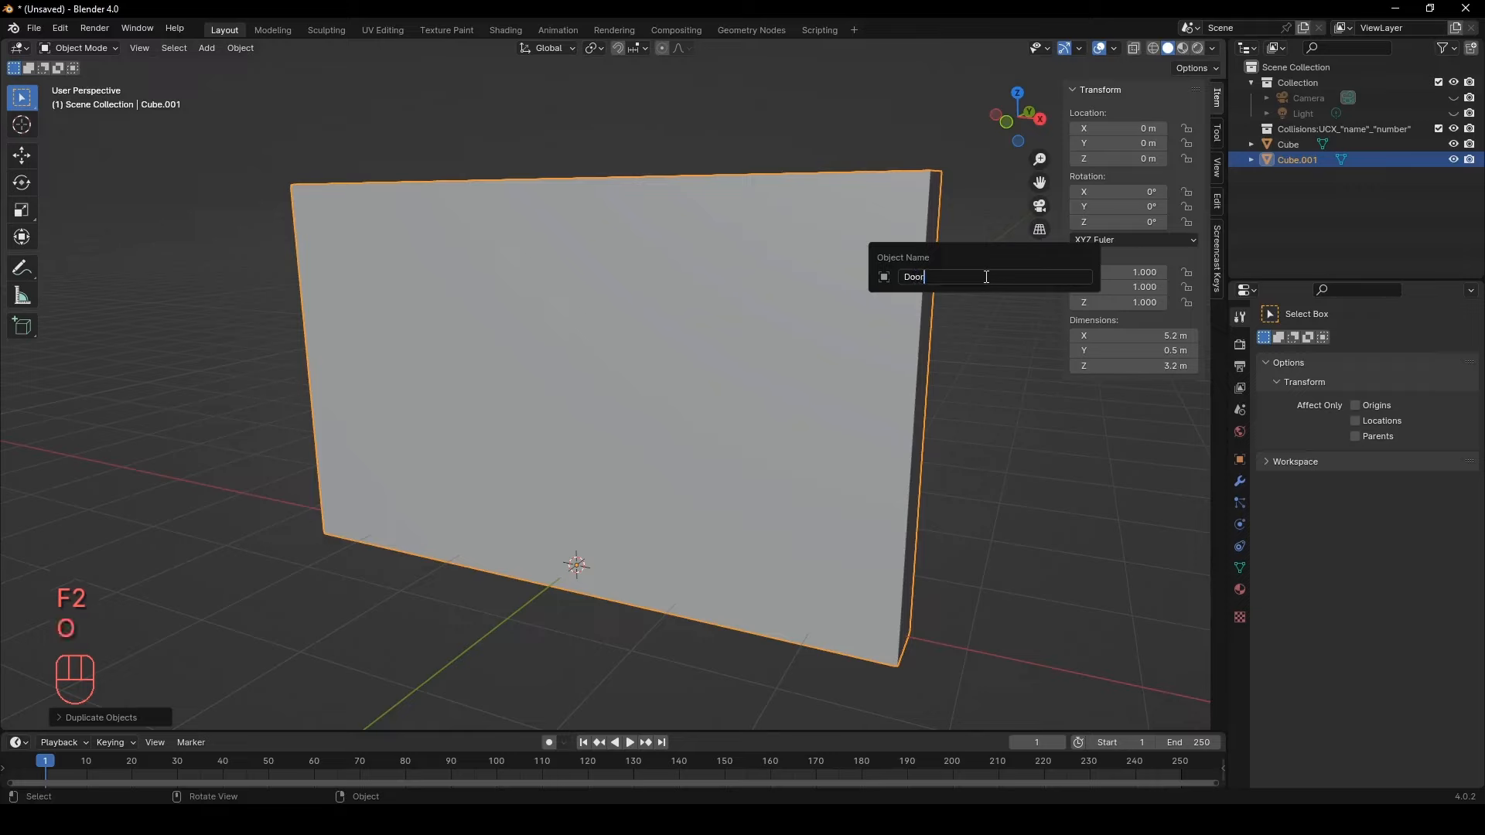
type("_01")
key("Return")
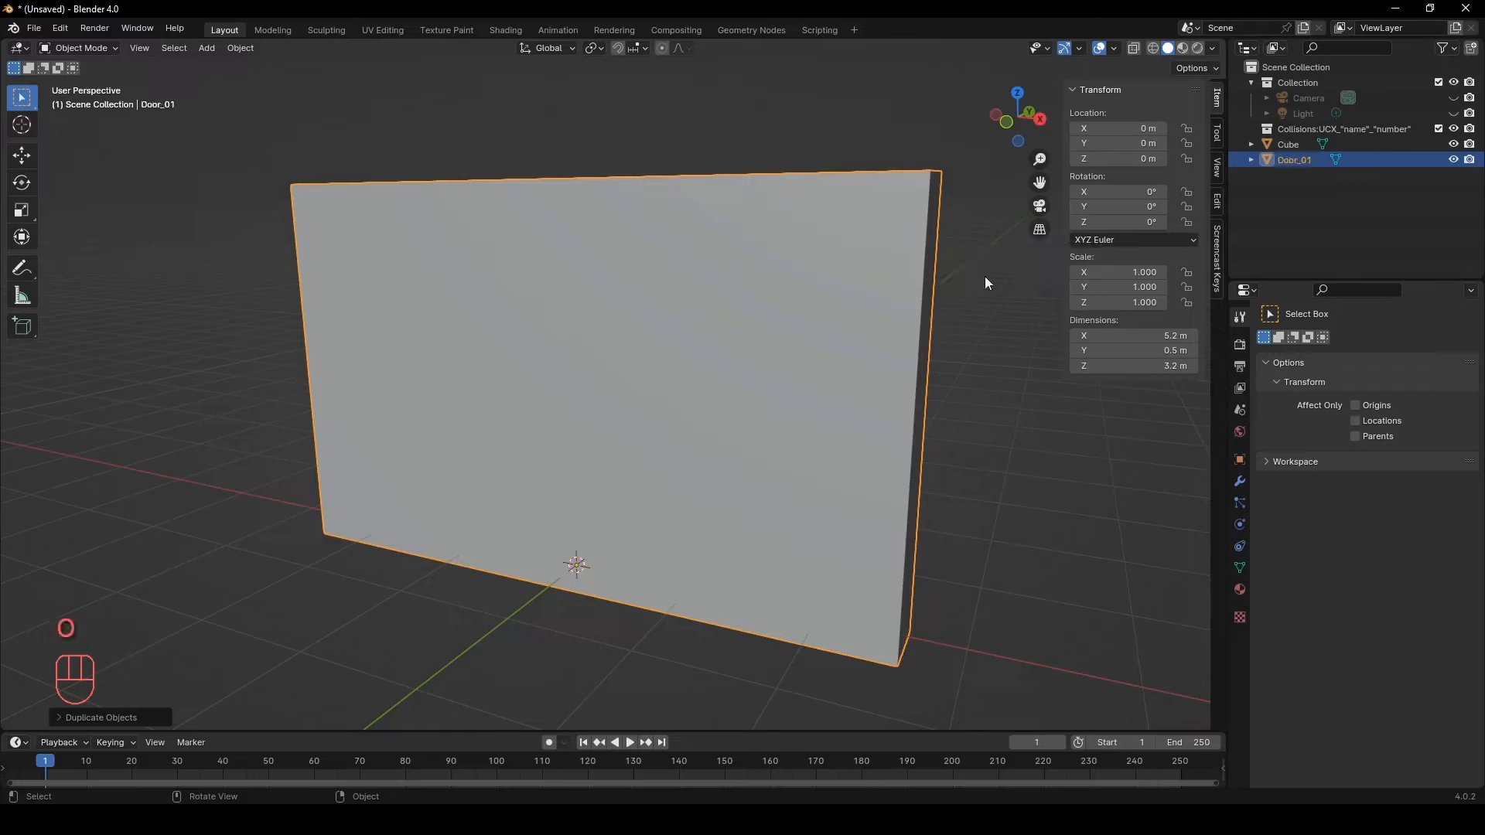
Rename the original cube DoorFrame_01 and hide Door_01
left_click(1288, 145)
key("F2")
type("DoorFrame_01")
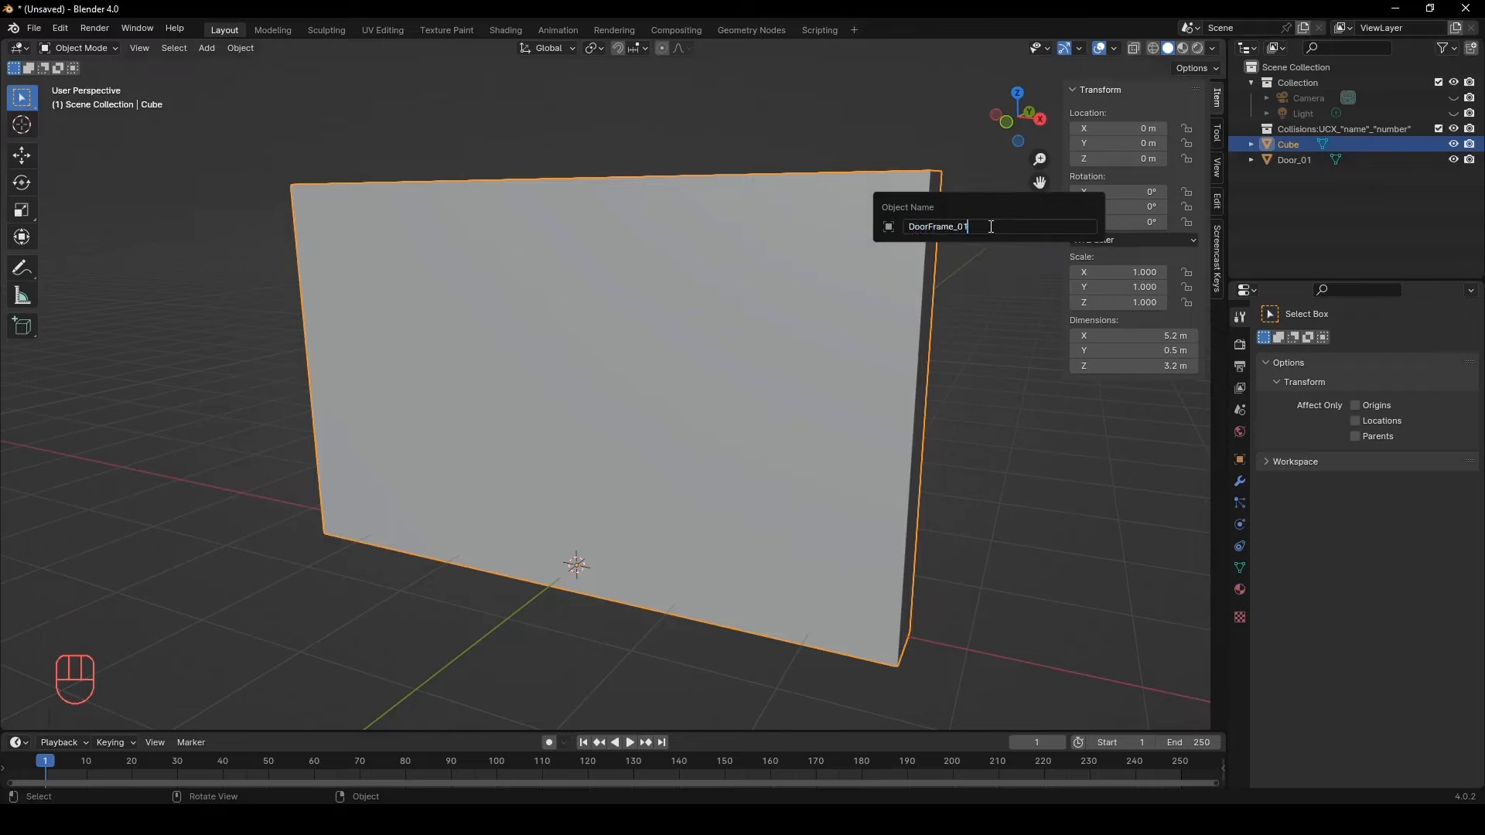
key("Return")
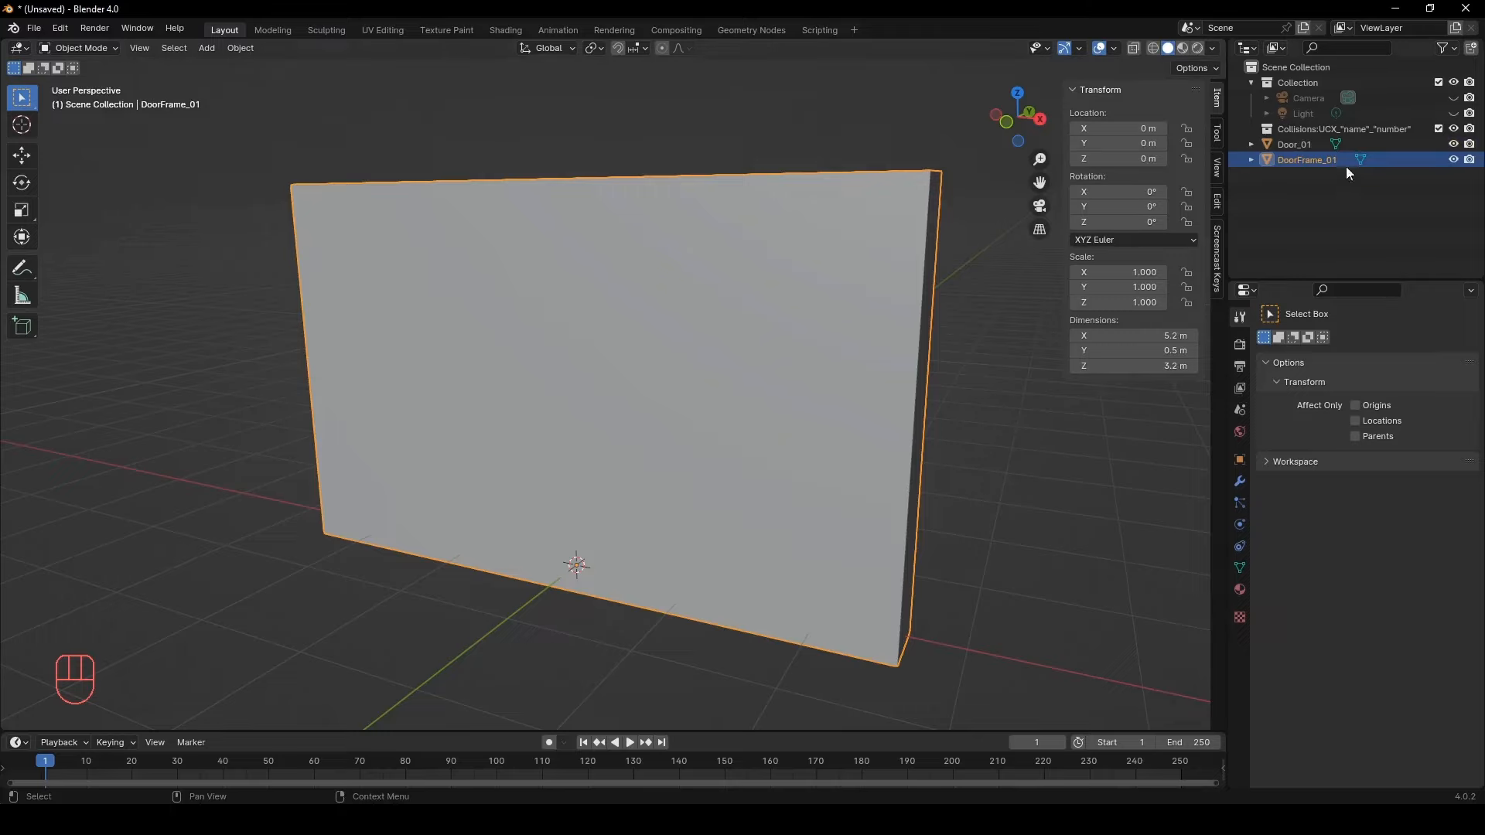
left_click(1454, 145)
Inset the large front and back faces of DoorFrame_01 by about 0.2 m
key("Tab")
key("a")
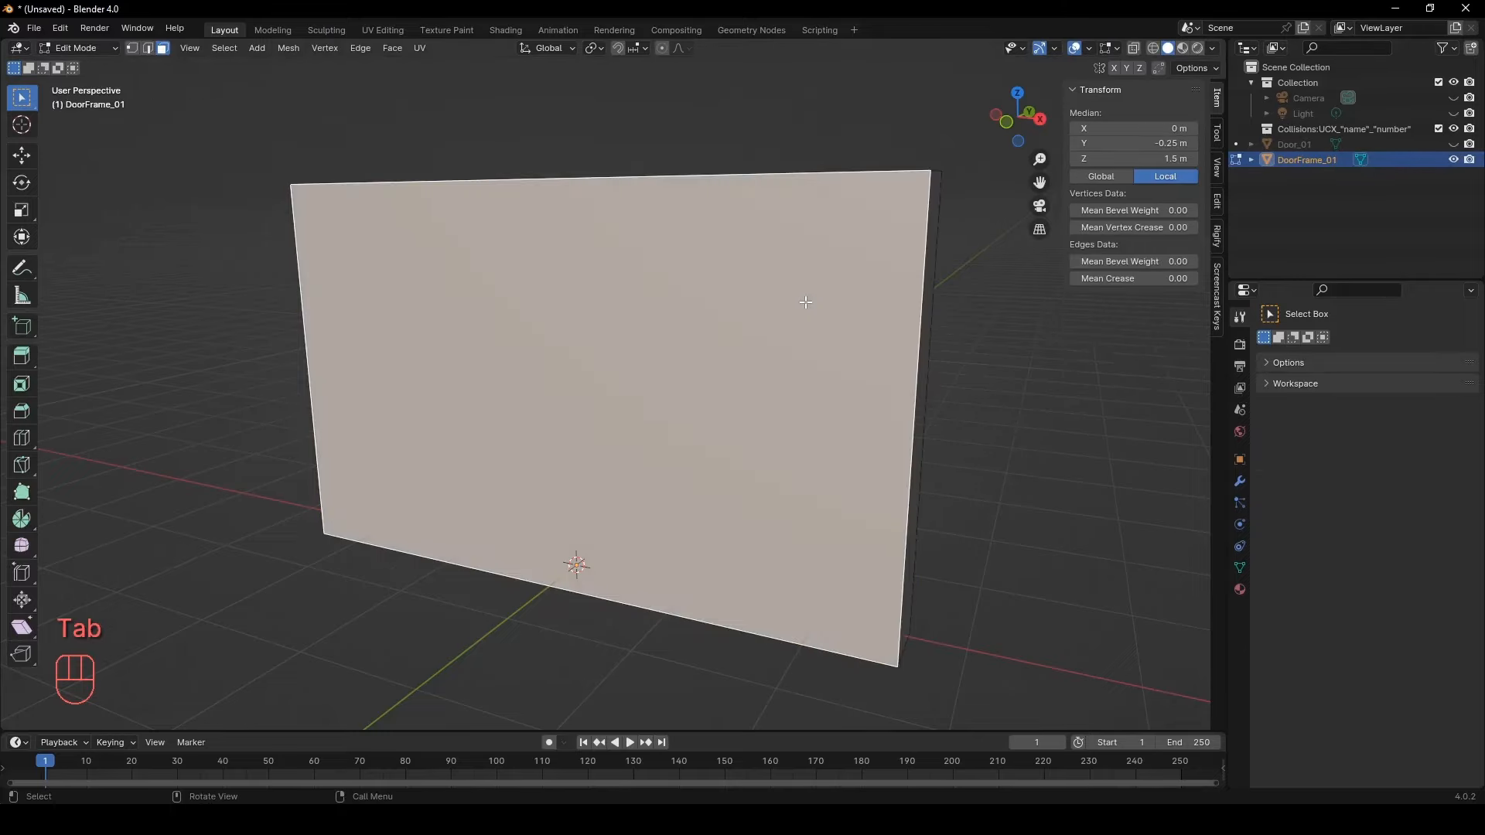
middle_click_drag(837, 309, 772, 302)
left_click(567, 314, "shift")
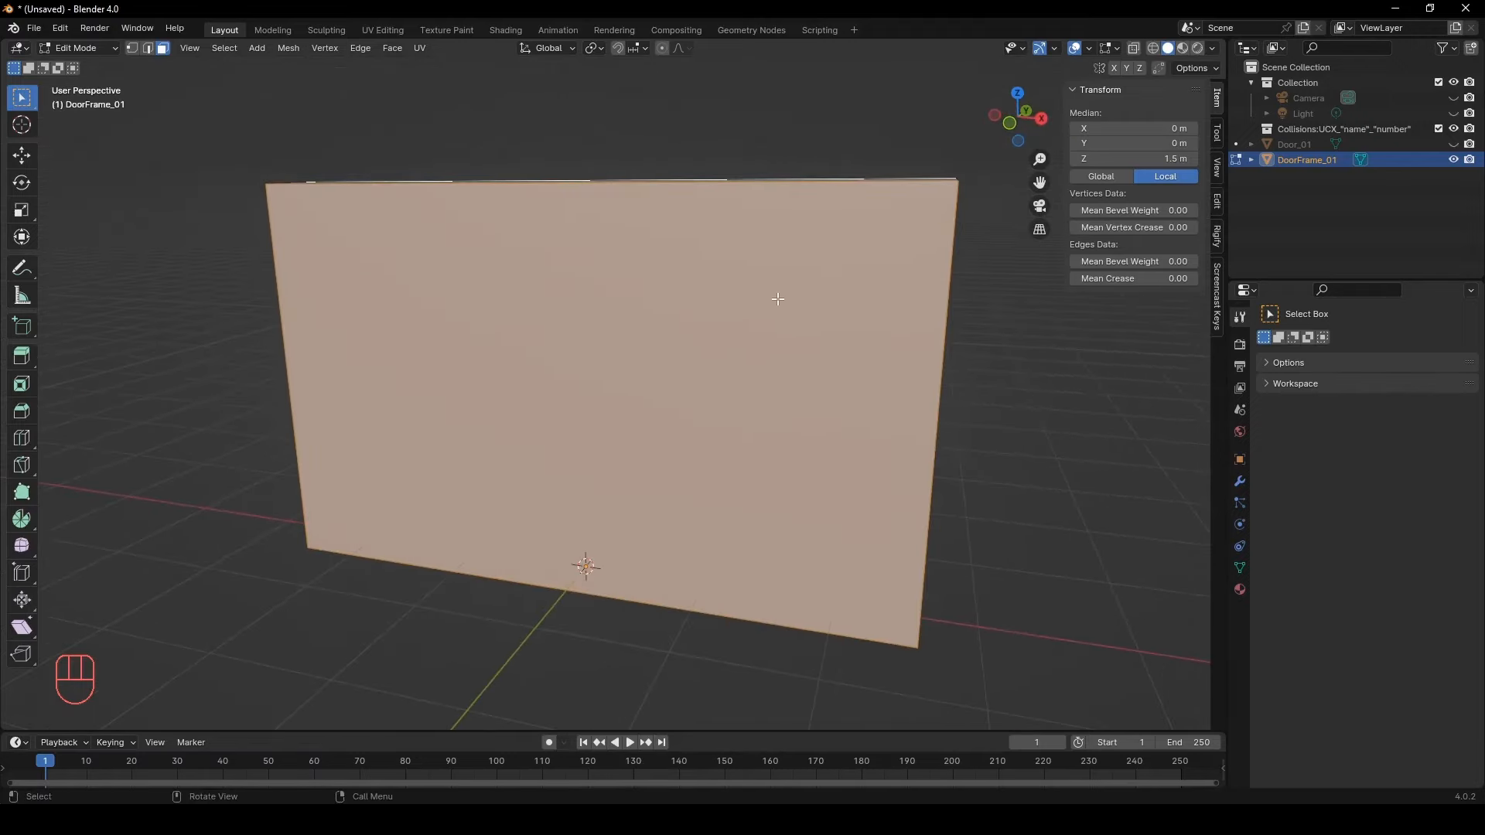
key("i")
left_click(800, 290)
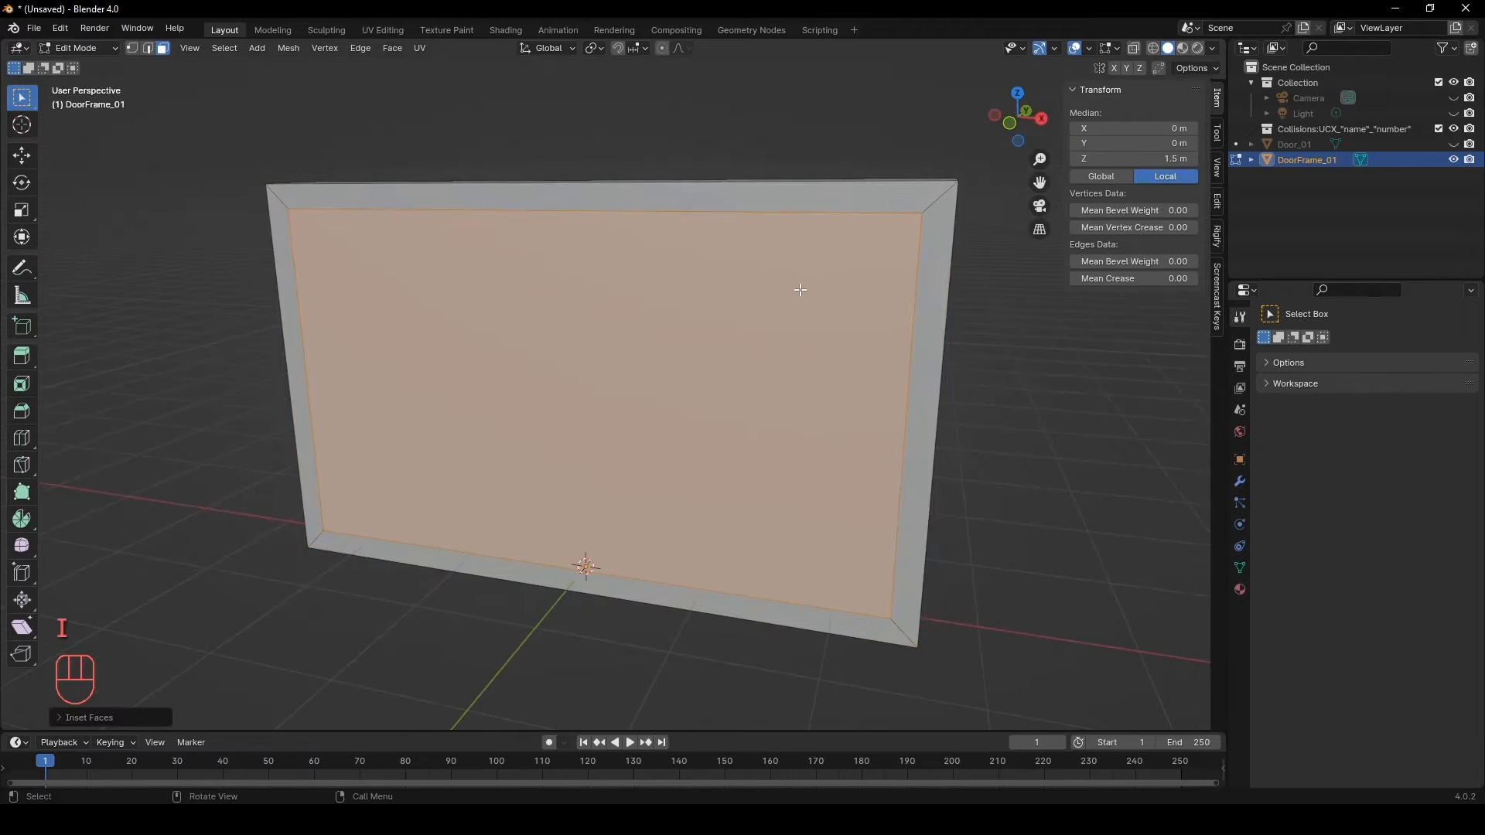
Set the upper inset edges on both the front and back of DoorFrame_01 to Z 3 m
scroll(793, 306, "up", 1)
scroll(796, 270, "down", 1)
key("2")
left_click(777, 210)
middle_click_drag(846, 262, 752, 258)
left_click(534, 228, "shift")
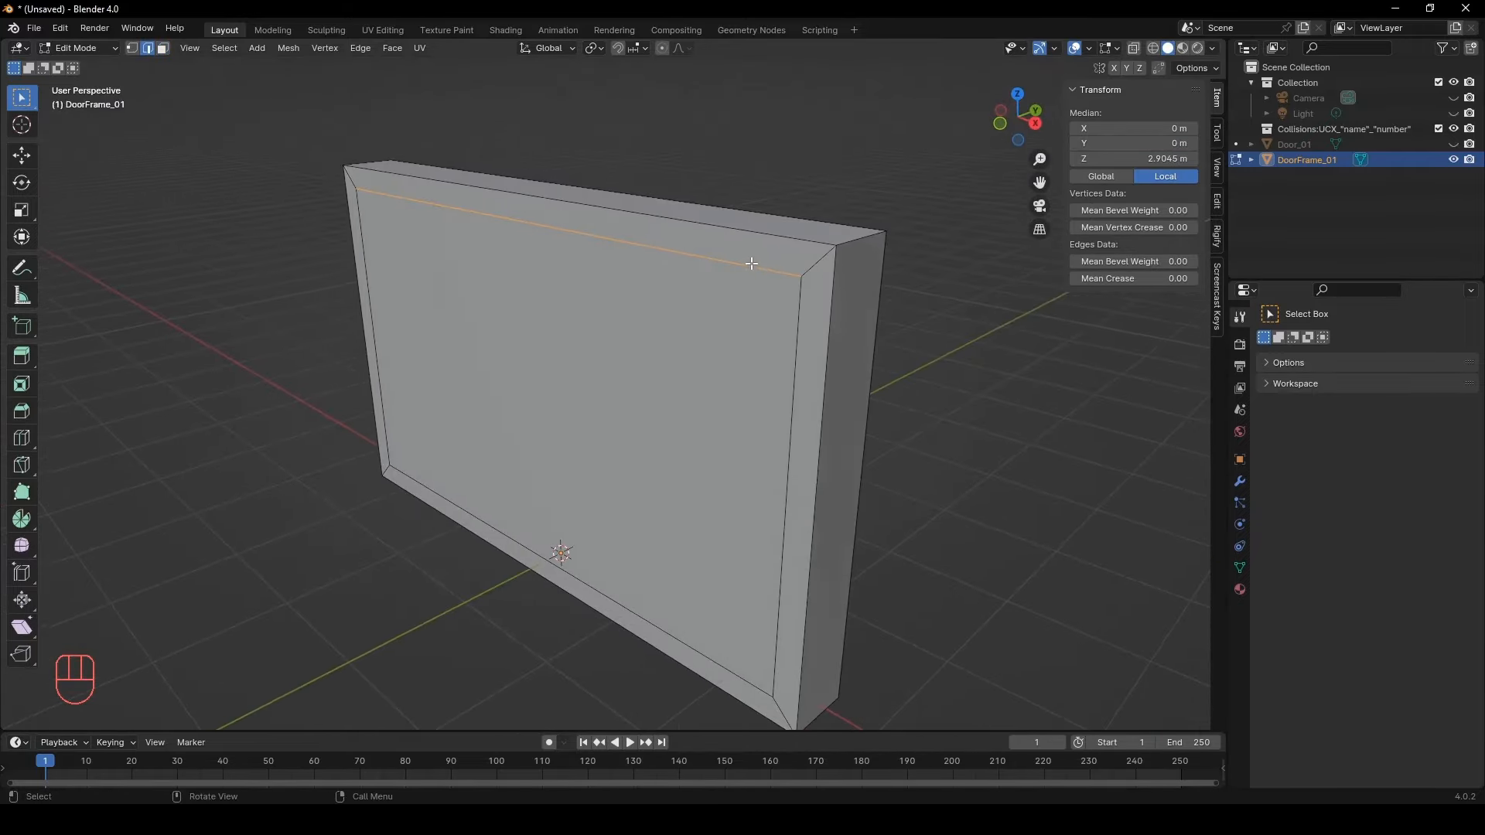
left_click(1135, 158)
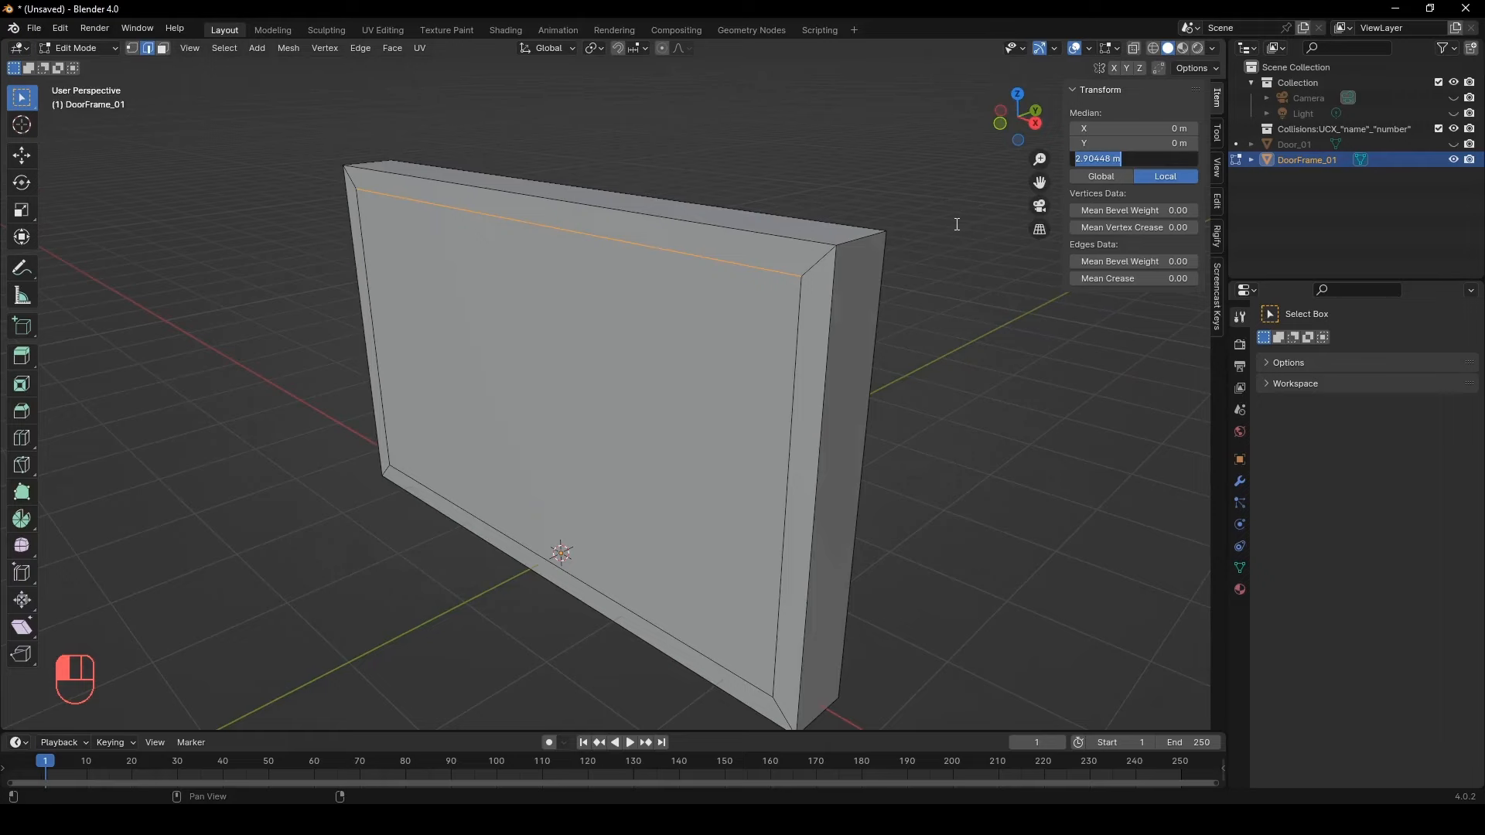
key("Escape")
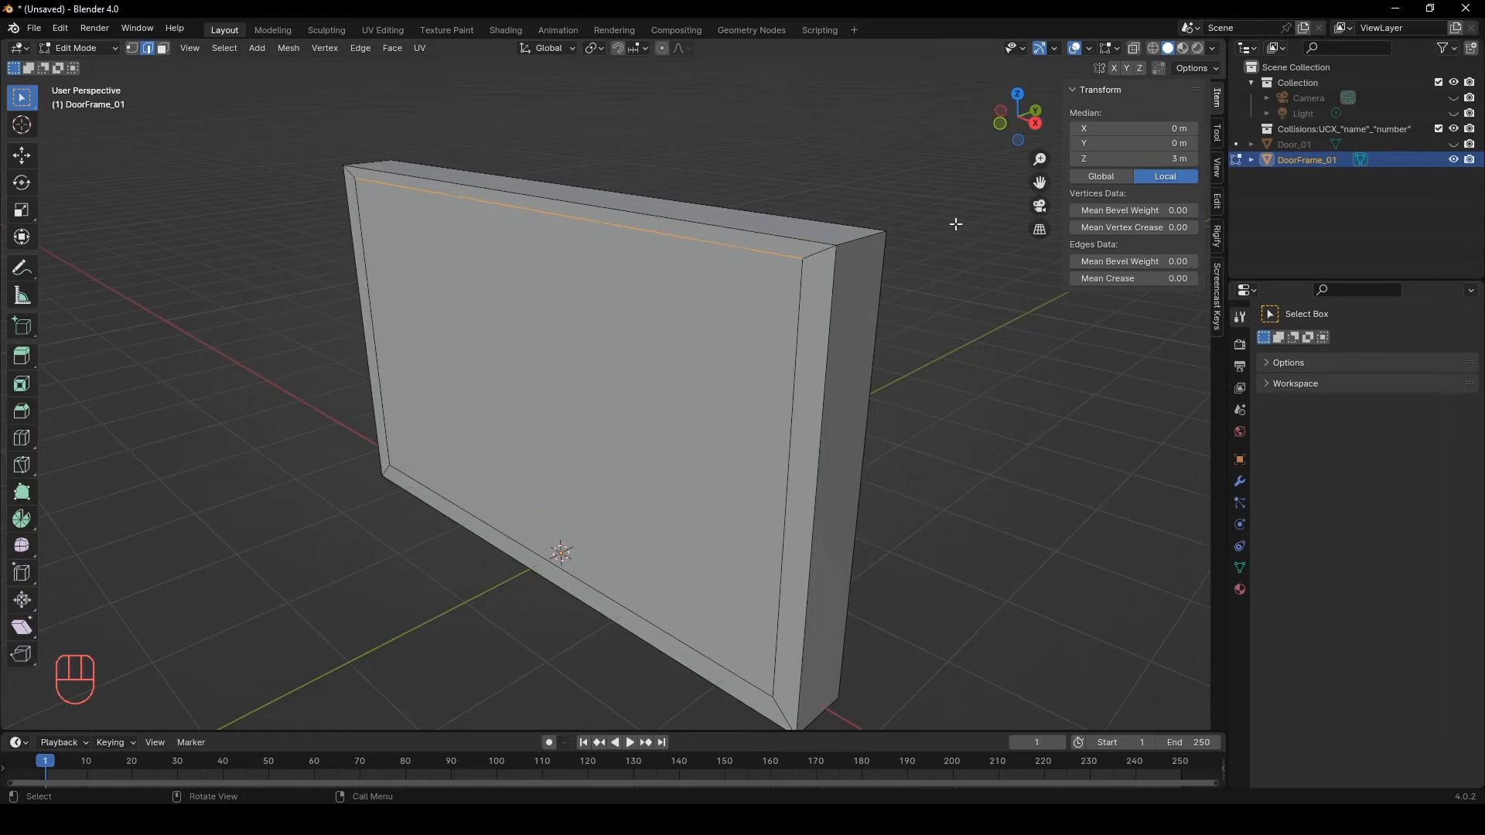
Set the lower inset edges on the front and back of the frame to Z 0 m
left_click(659, 623)
middle_click_drag(679, 542, 531, 530)
left_click(531, 558, "shift")
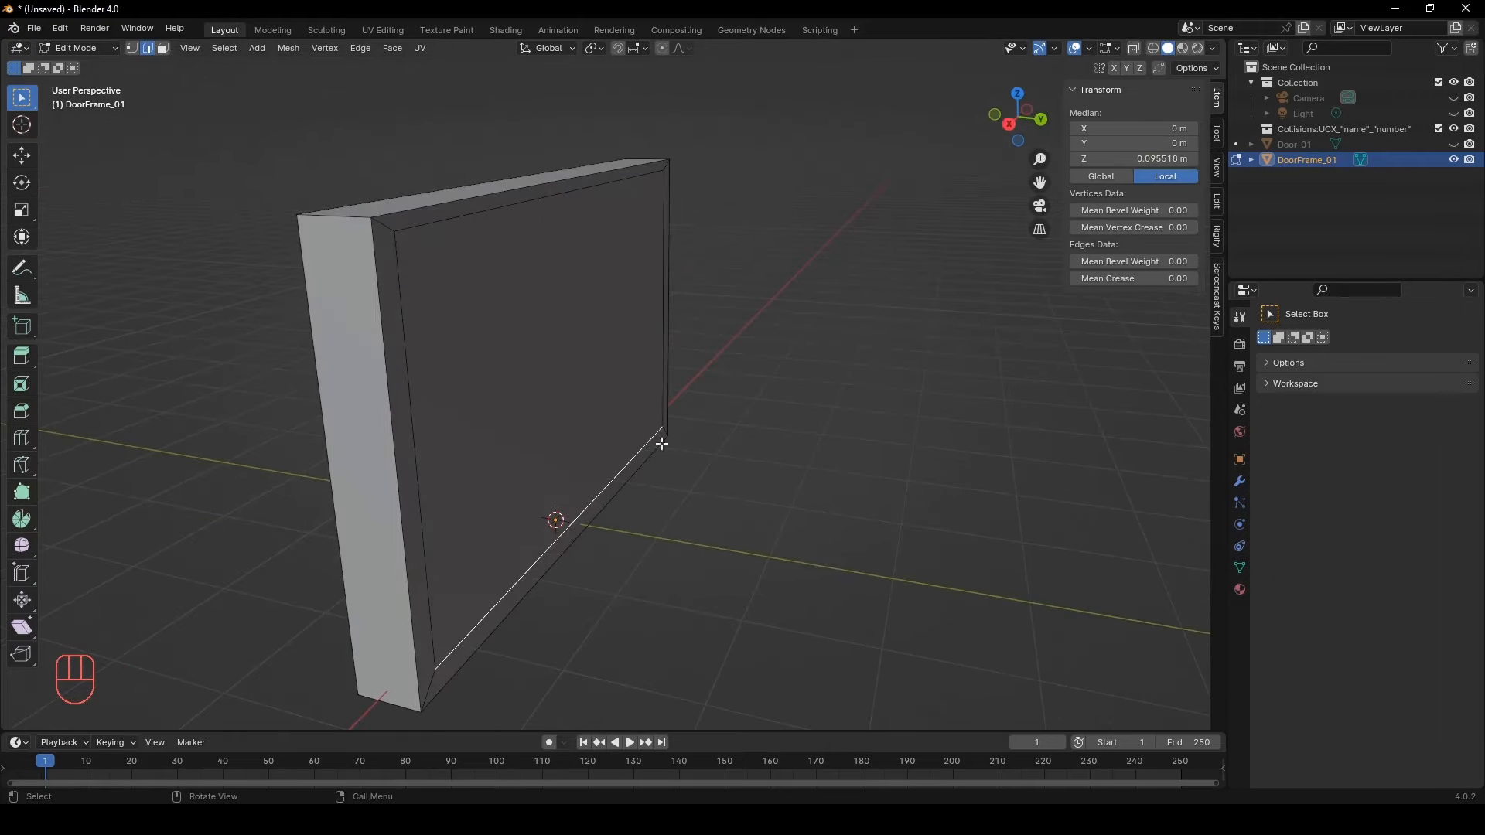
left_click(1145, 158)
key("Escape")
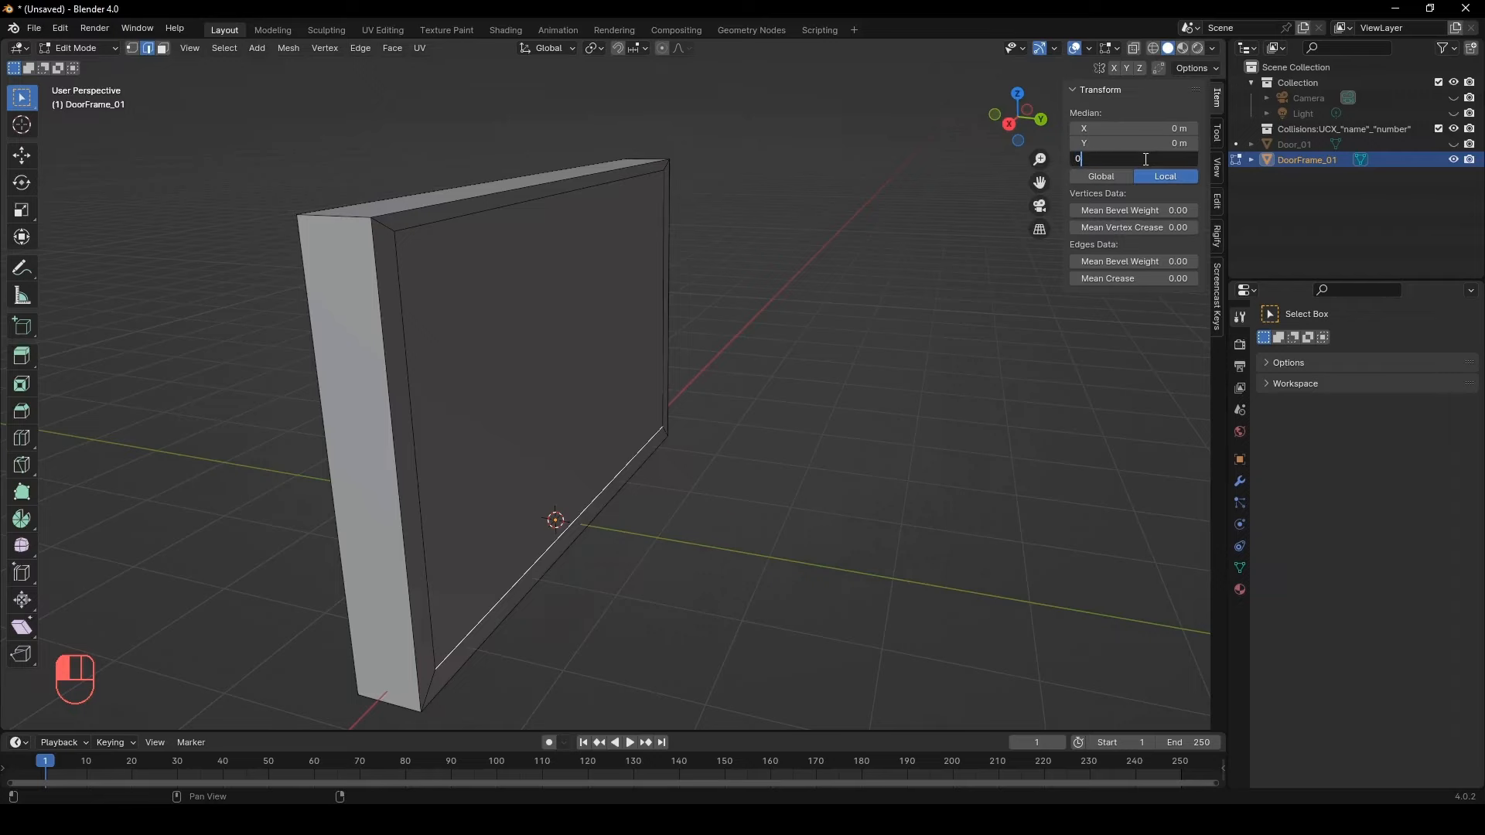
Set the vertical inset edges on the negative X side, front and back, to X -2.5 m
left_click(664, 295)
middle_click_drag(562, 331, 790, 323)
left_click(450, 281, "shift")
left_click(1165, 127)
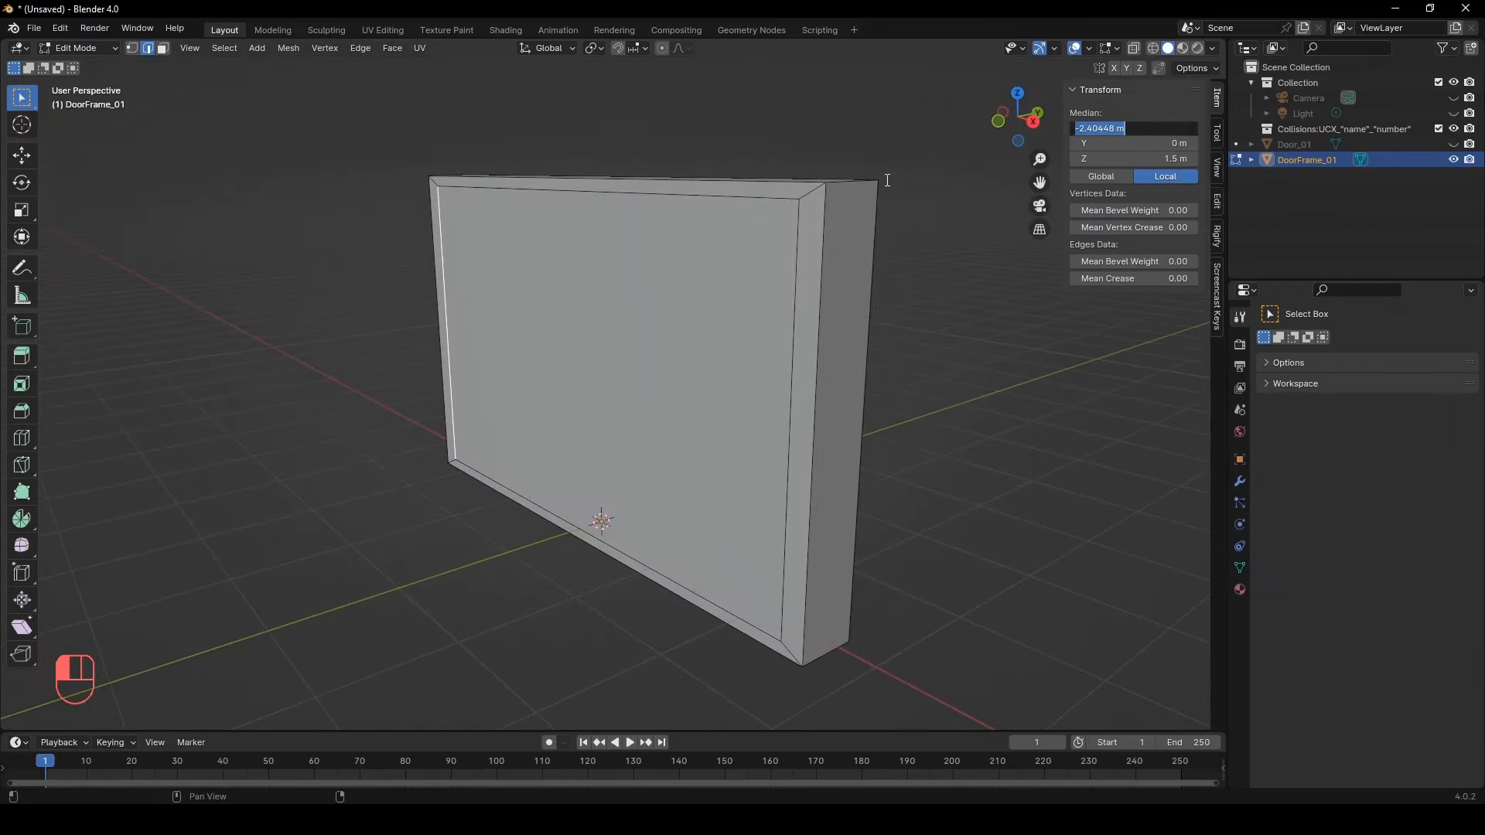
type("-")
type("2.5")
key("Return")
Set the vertical inset edges on the positive X side, front and back, to X 2.5 m
left_click(794, 290)
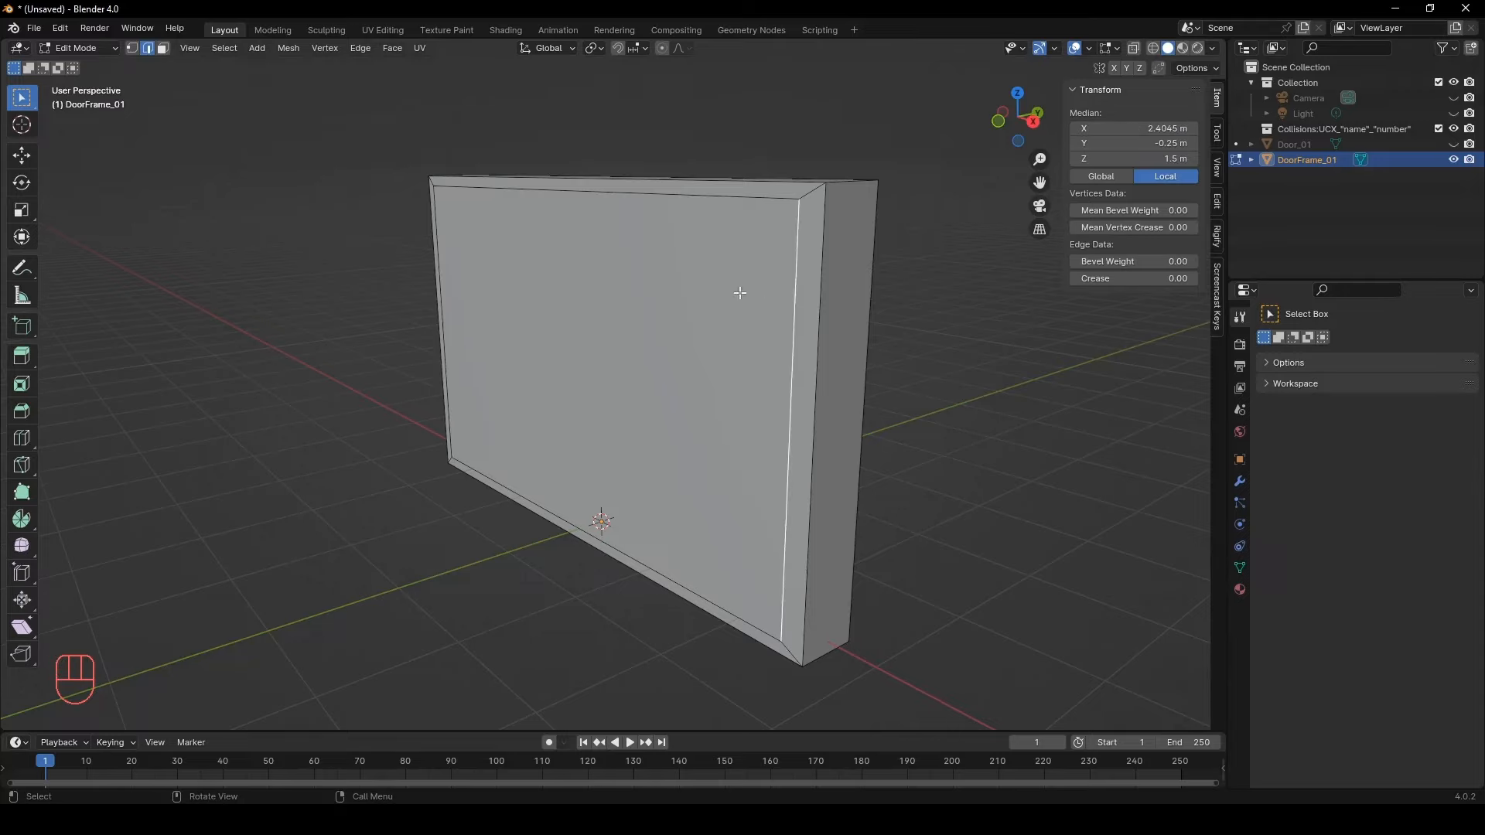
left_click(535, 301, "shift")
middle_click_drag(740, 291, 789, 294)
left_click(1148, 133)
type("2.5")
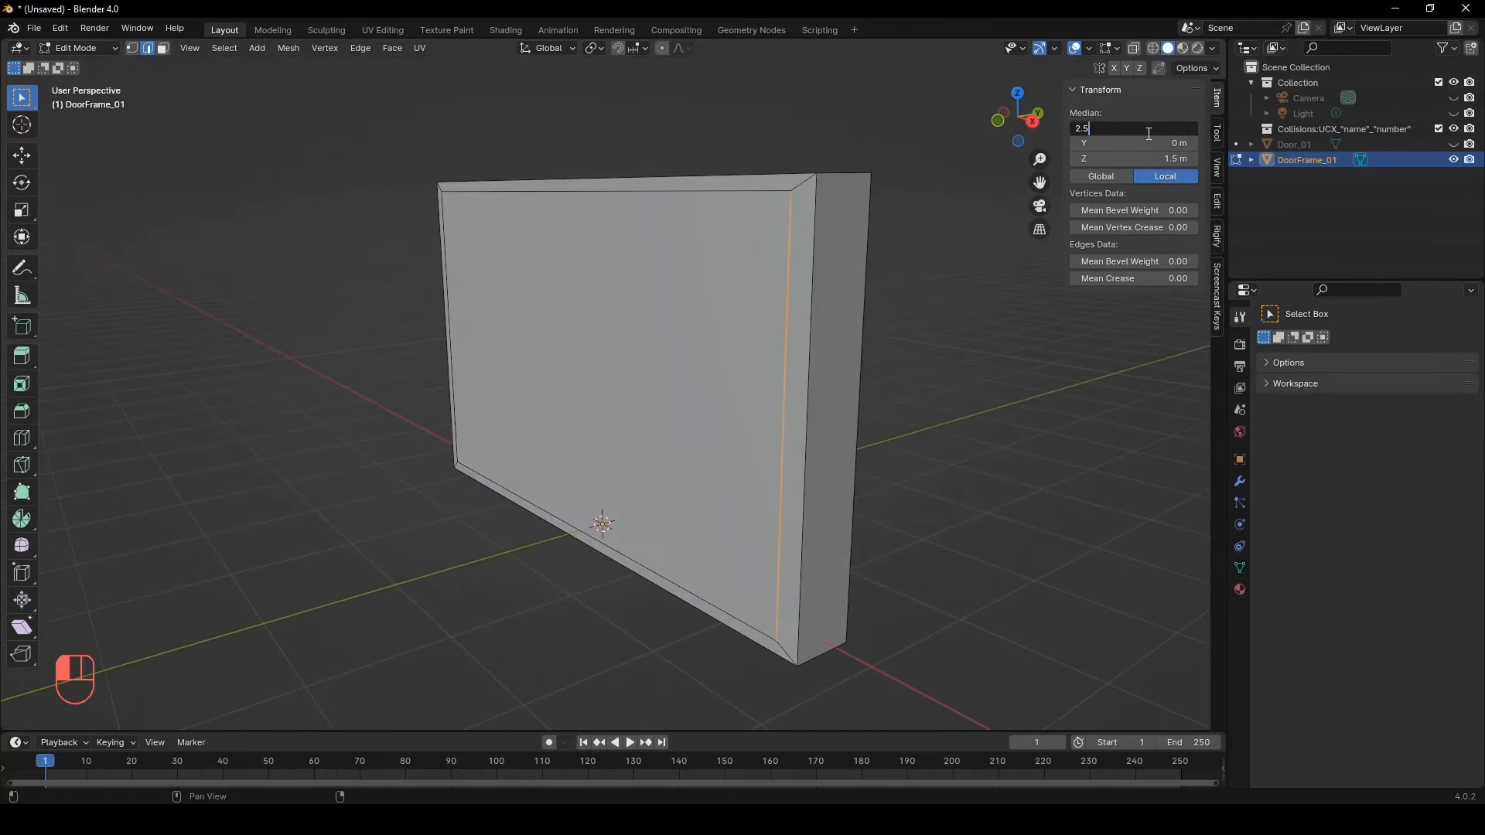
key("Return")
Delete the large inner faces on the front and back of the frame to open the doorway
middle_click_drag(623, 305, 564, 322)
middle_click_drag(503, 364, 457, 397)
key("3")
left_click(624, 266)
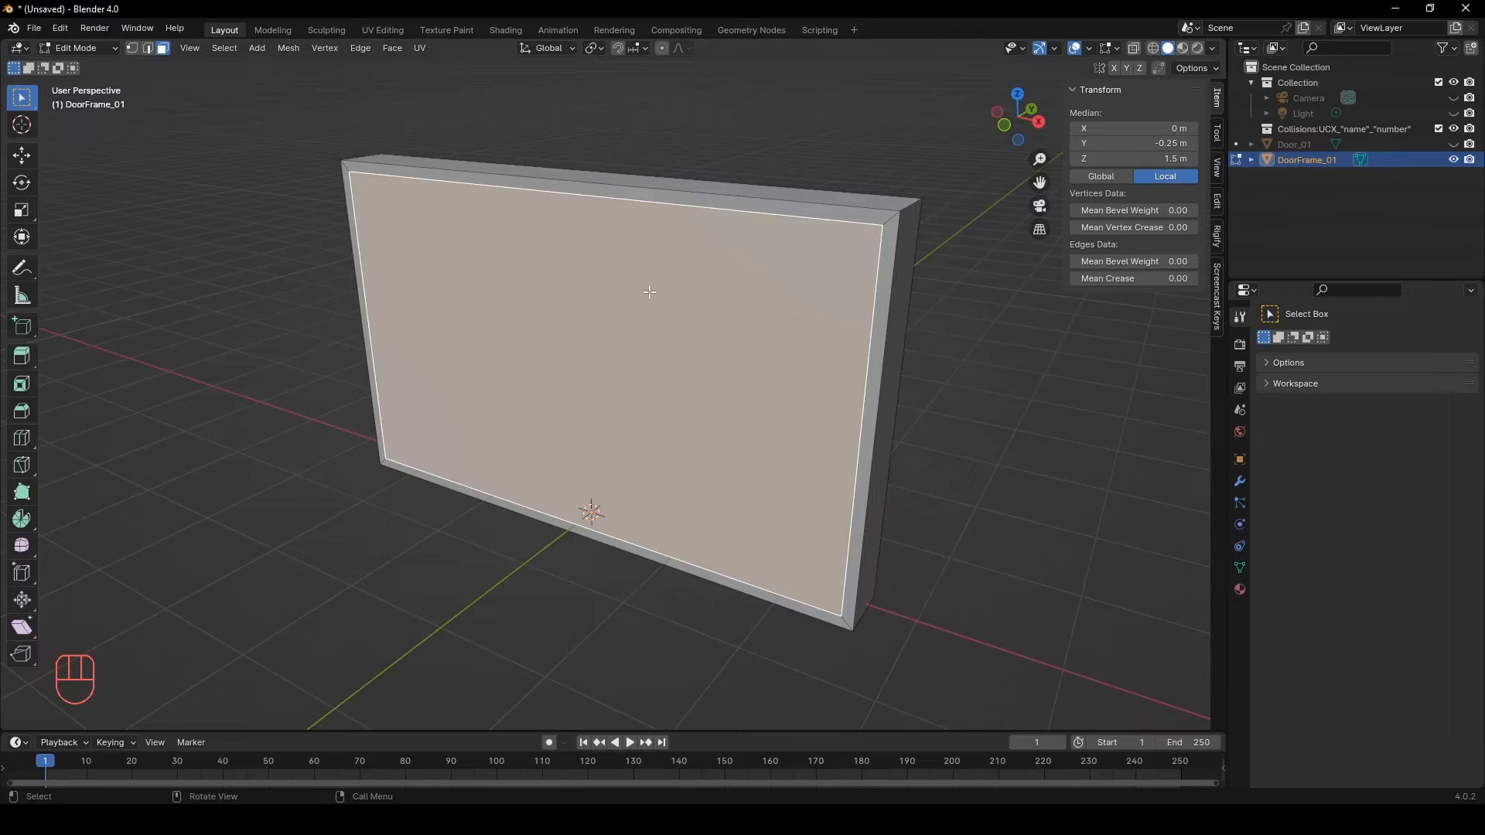
middle_click_drag(650, 292, 574, 281)
left_click(601, 313, "shift")
key("x")
left_click(540, 319)
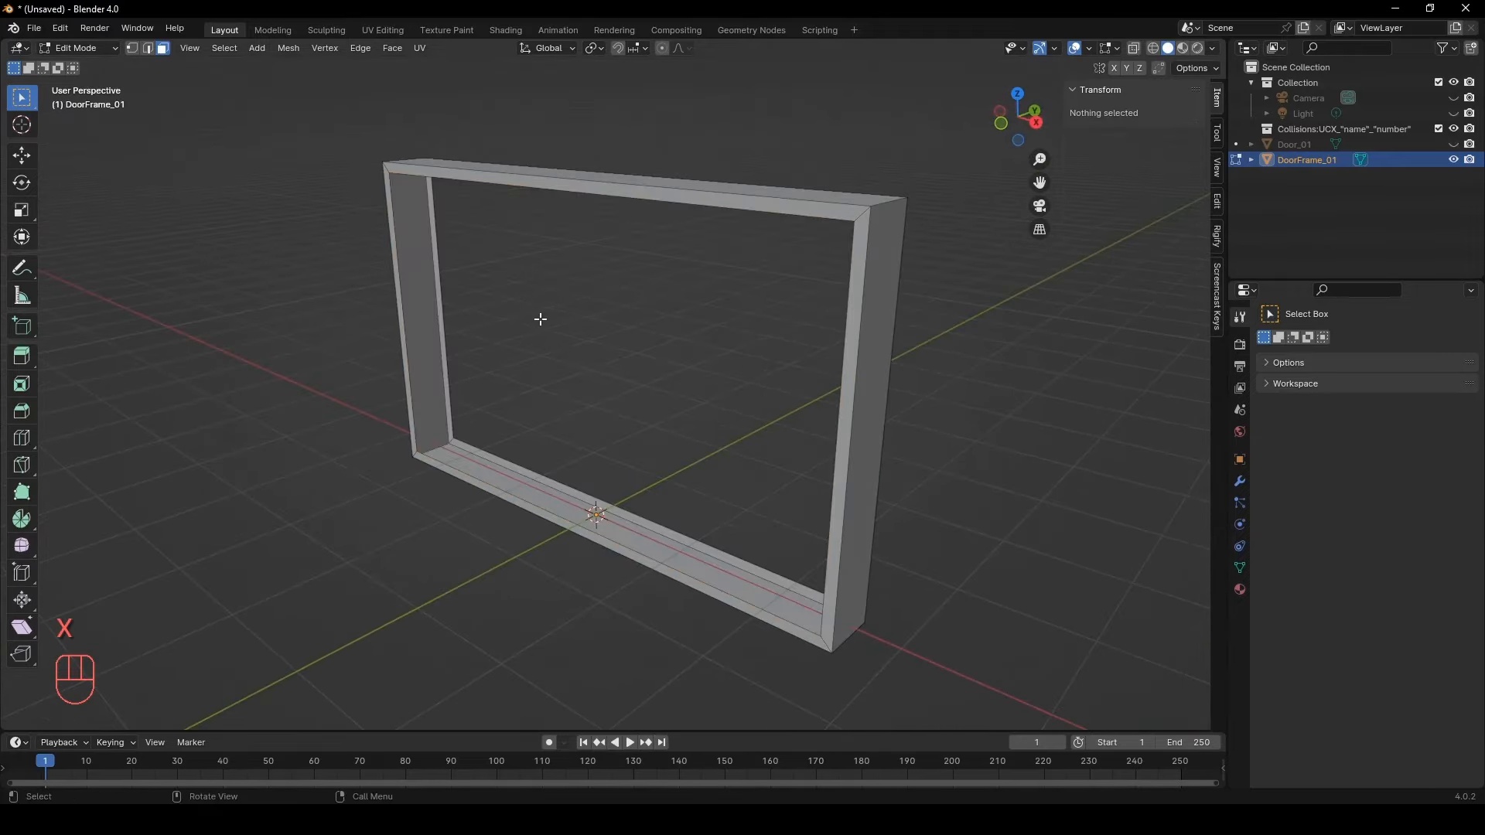
Select the whole frame mesh, display its face normals and examine which way they point
scroll(513, 326, "up", 1)
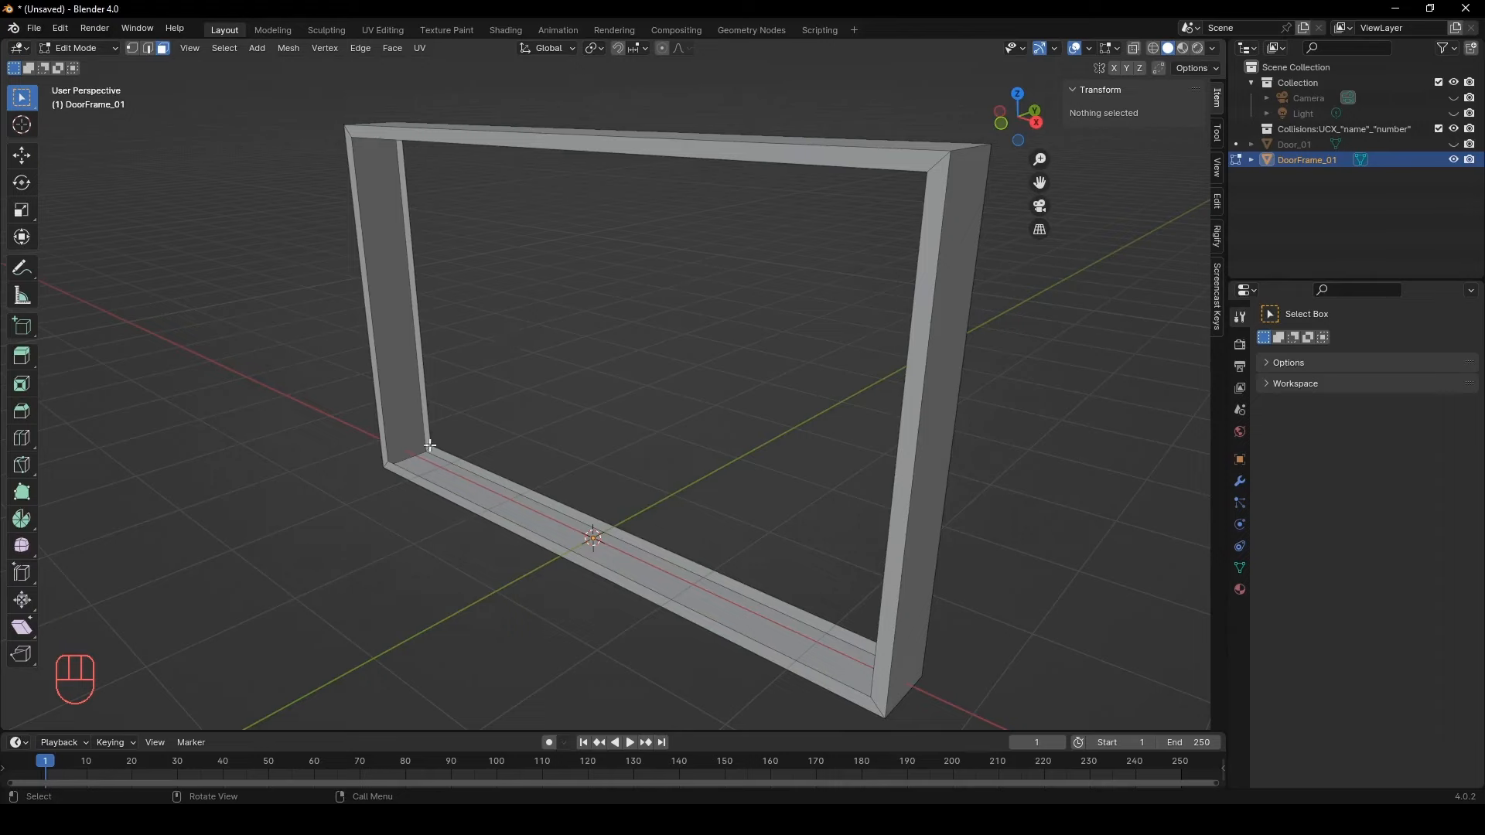
scroll(526, 348, "down", 1)
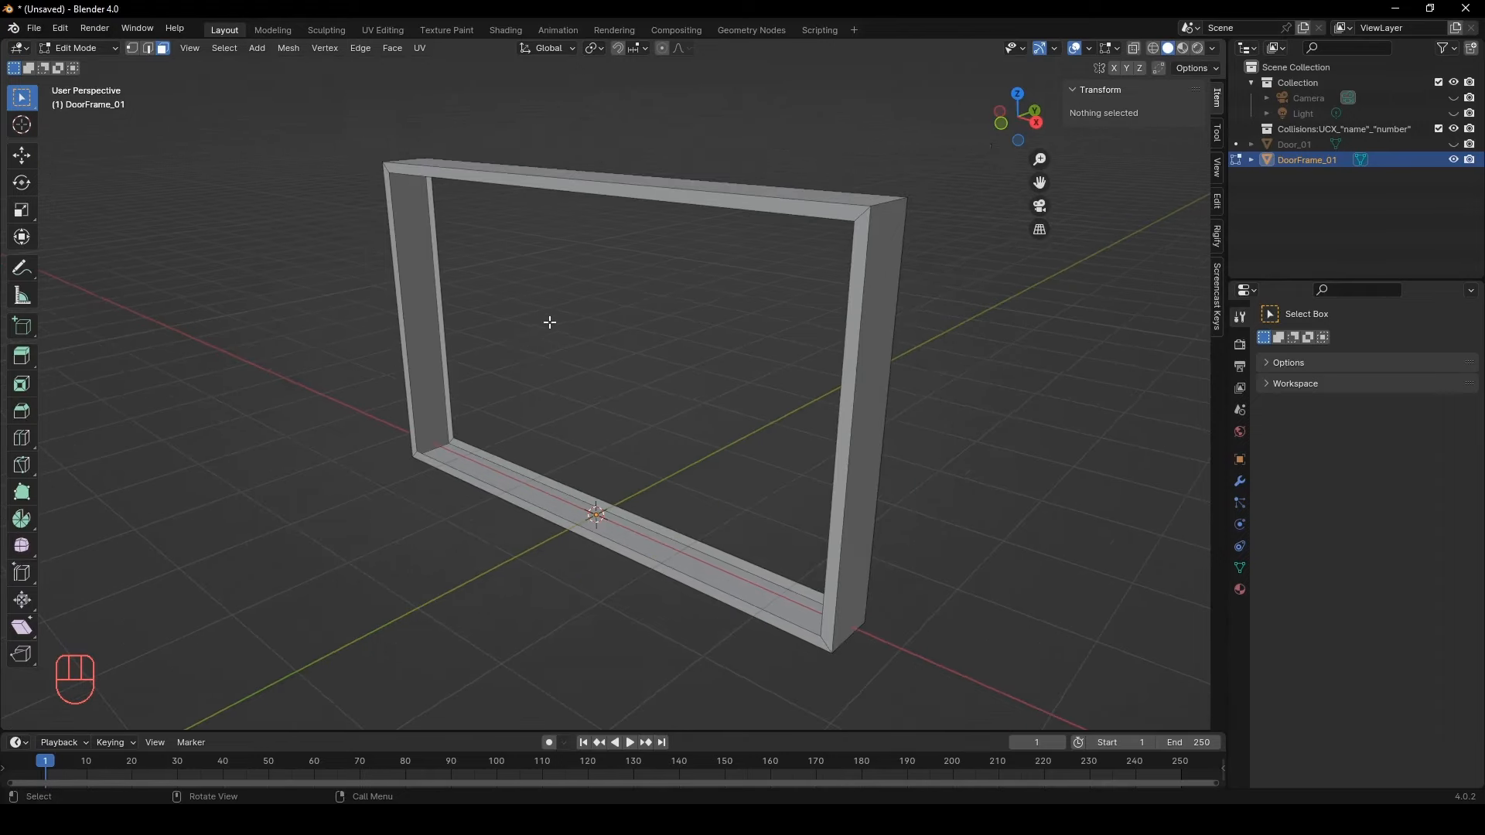
scroll(618, 366, "up", 1)
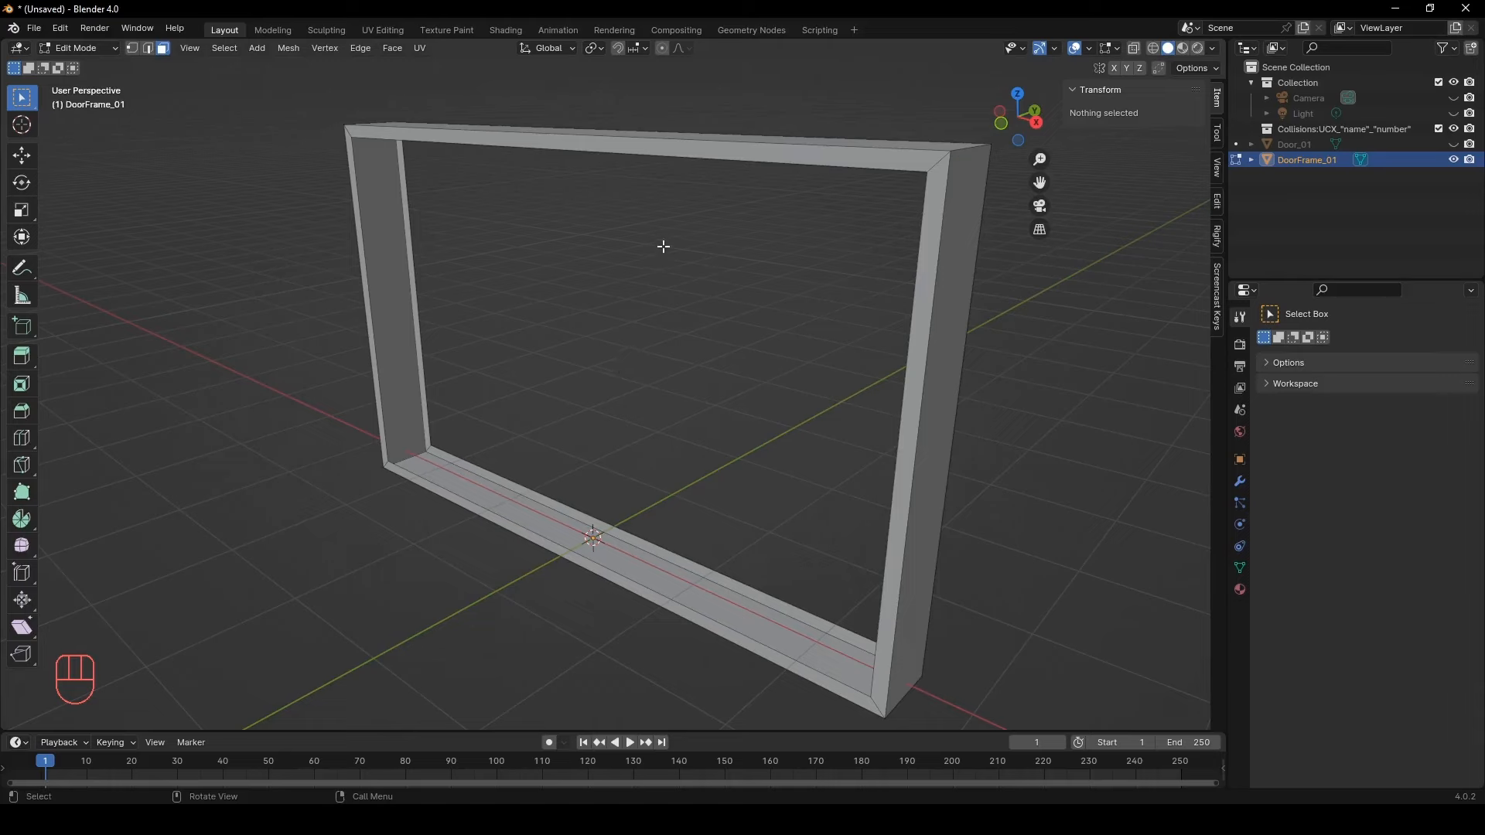
key("a")
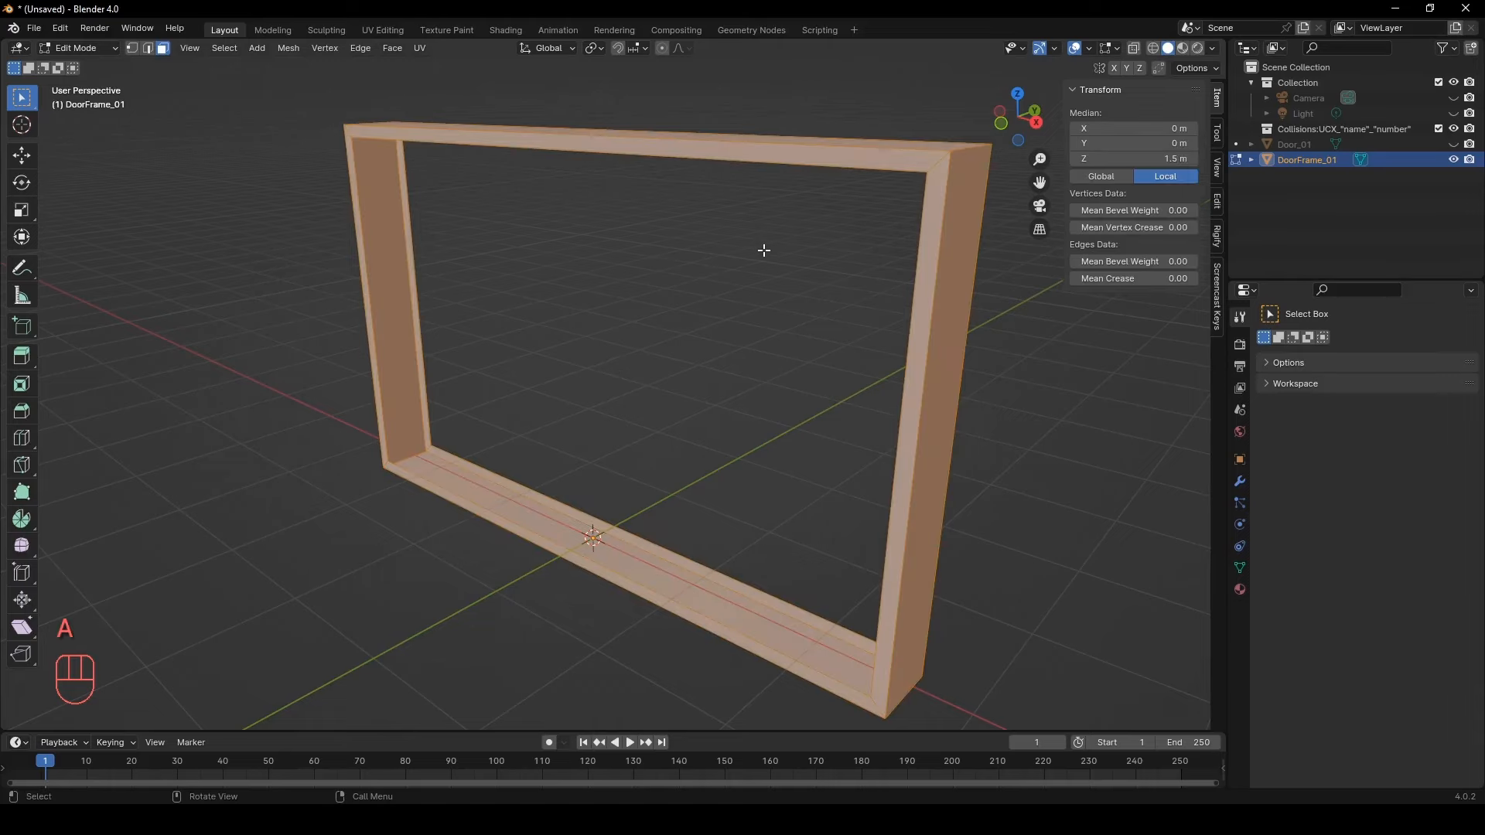
left_click(1119, 48)
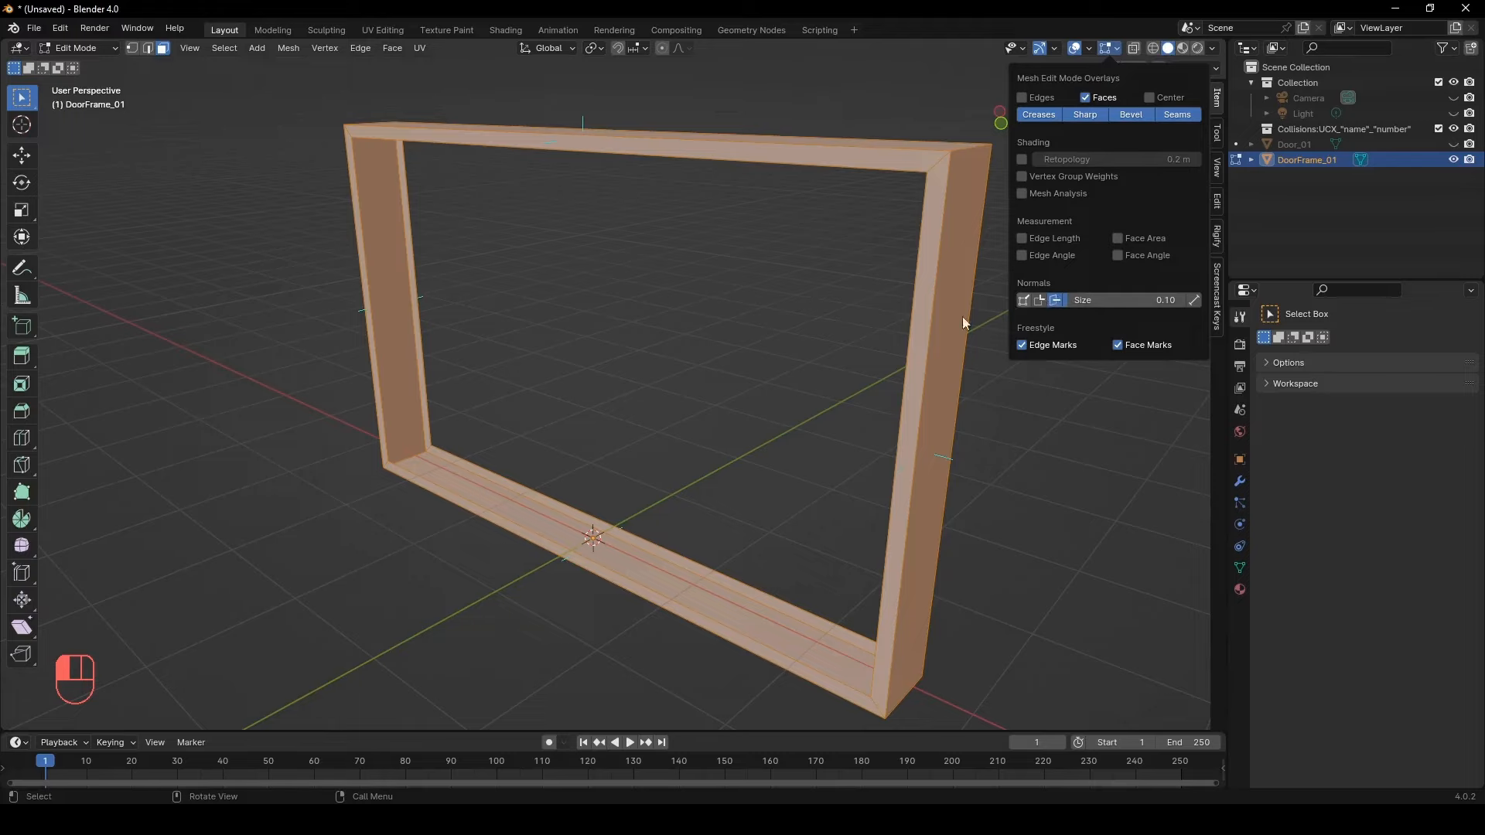
middle_click_drag(773, 309, 670, 236)
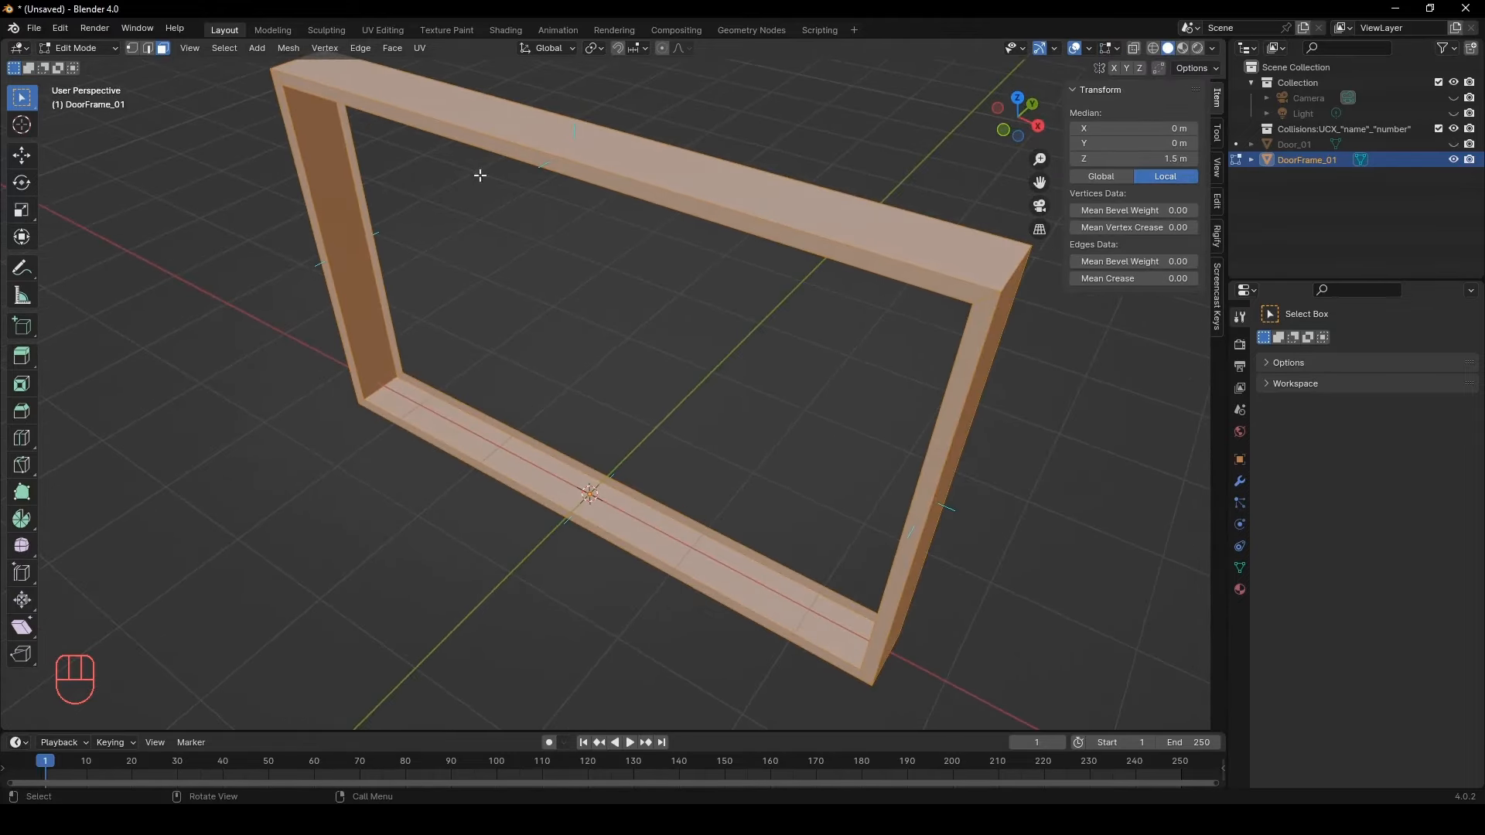
middle_click_drag(539, 440, 550, 388)
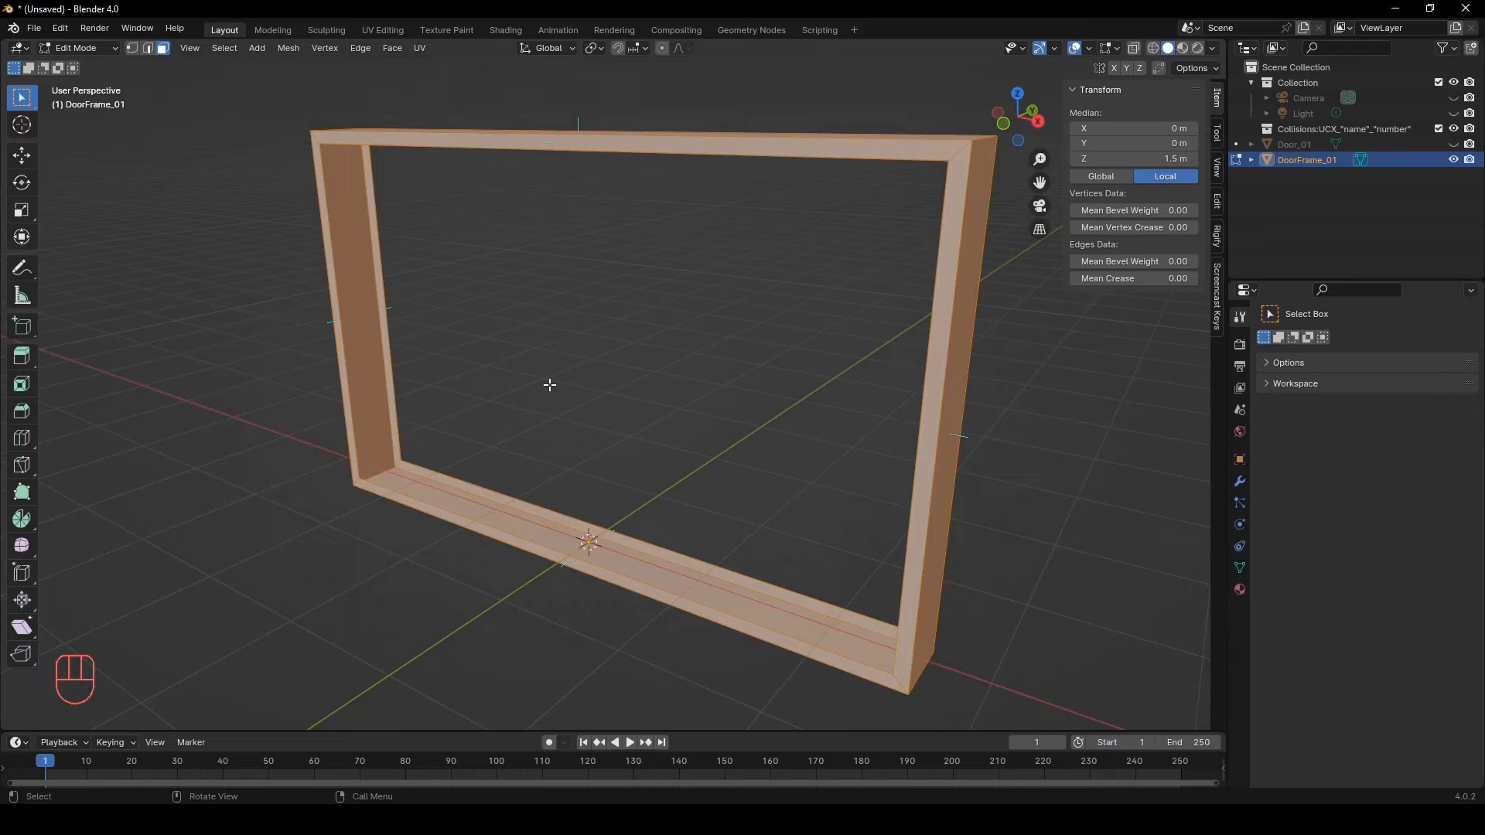
Recalculate the selected frame's normals to the inside and hide the face normals display
key("alt+n")
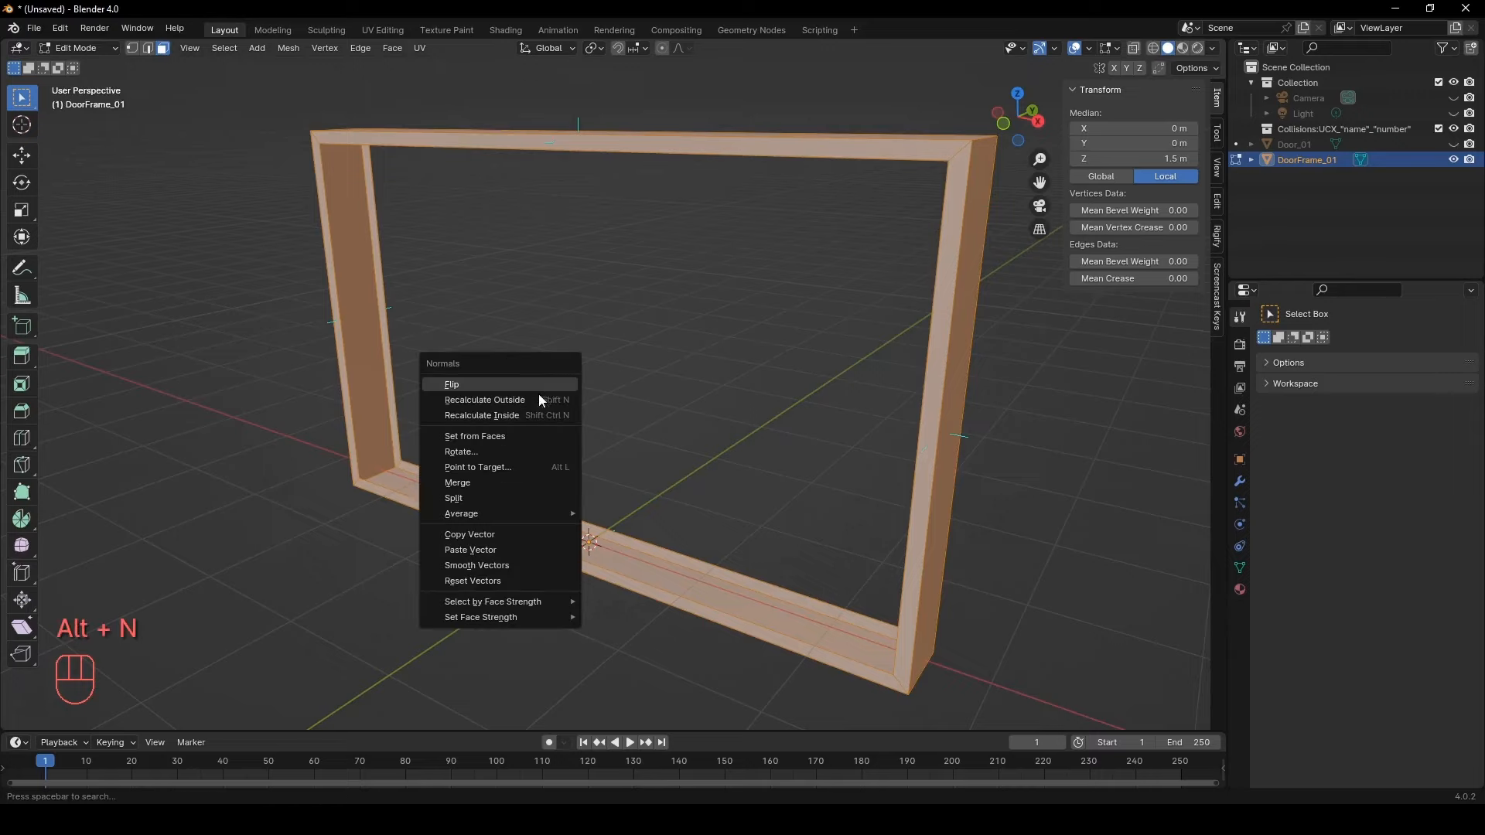
left_click(523, 416)
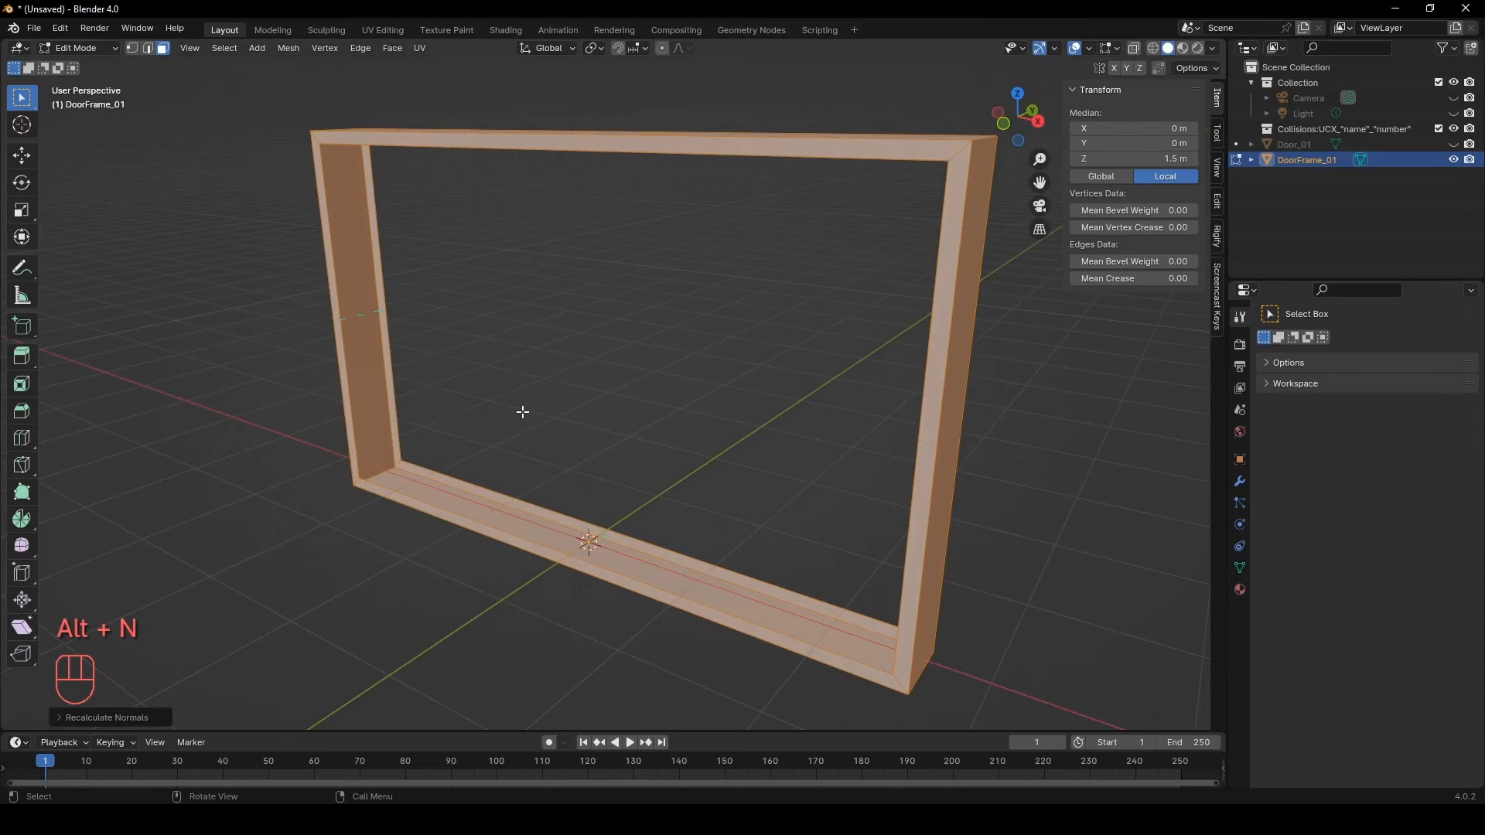
middle_click_drag(520, 411, 769, 254)
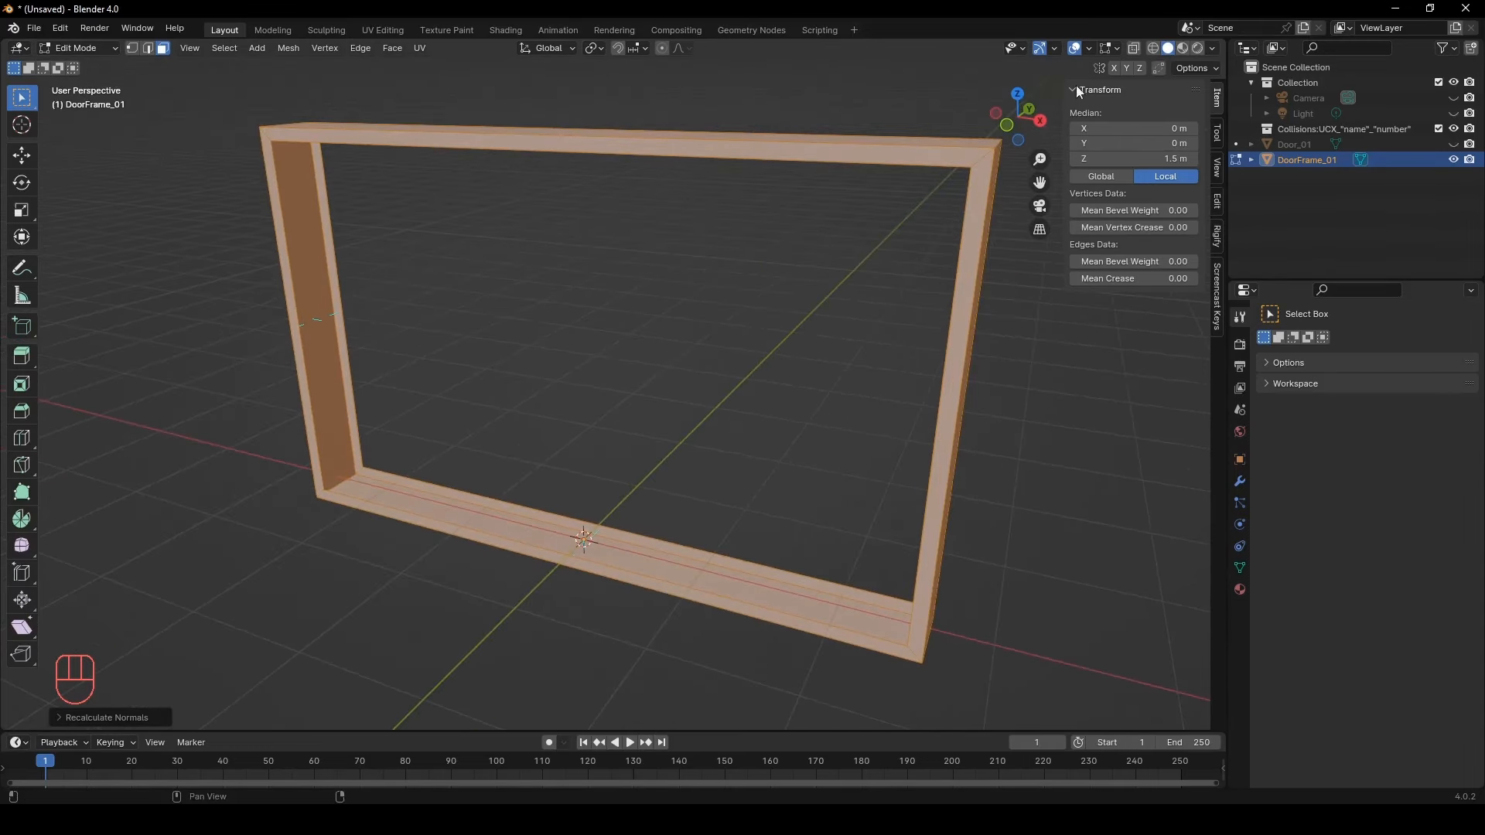
left_click(1109, 49)
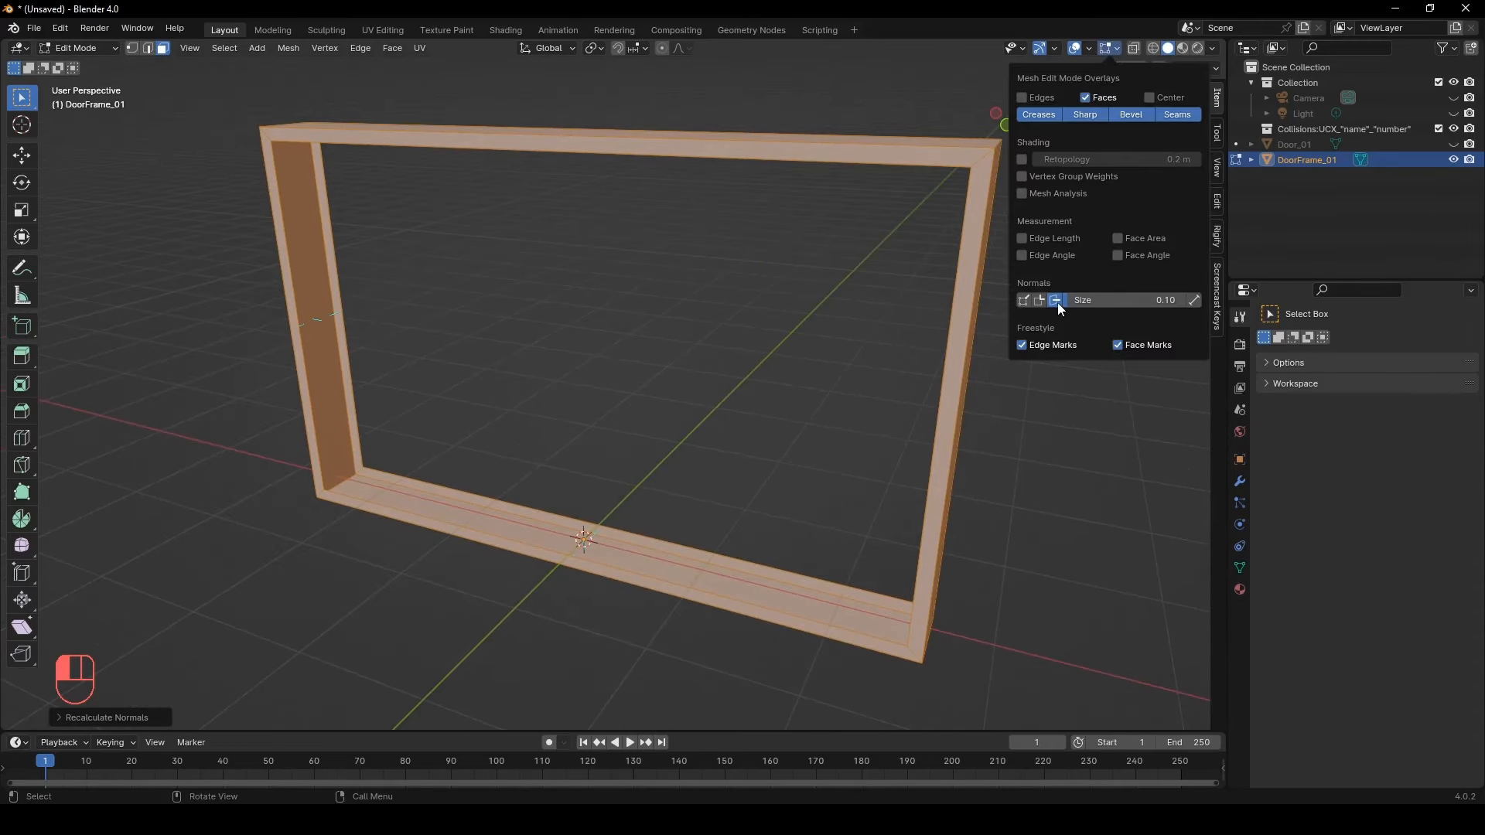
middle_click_drag(629, 333, 605, 321)
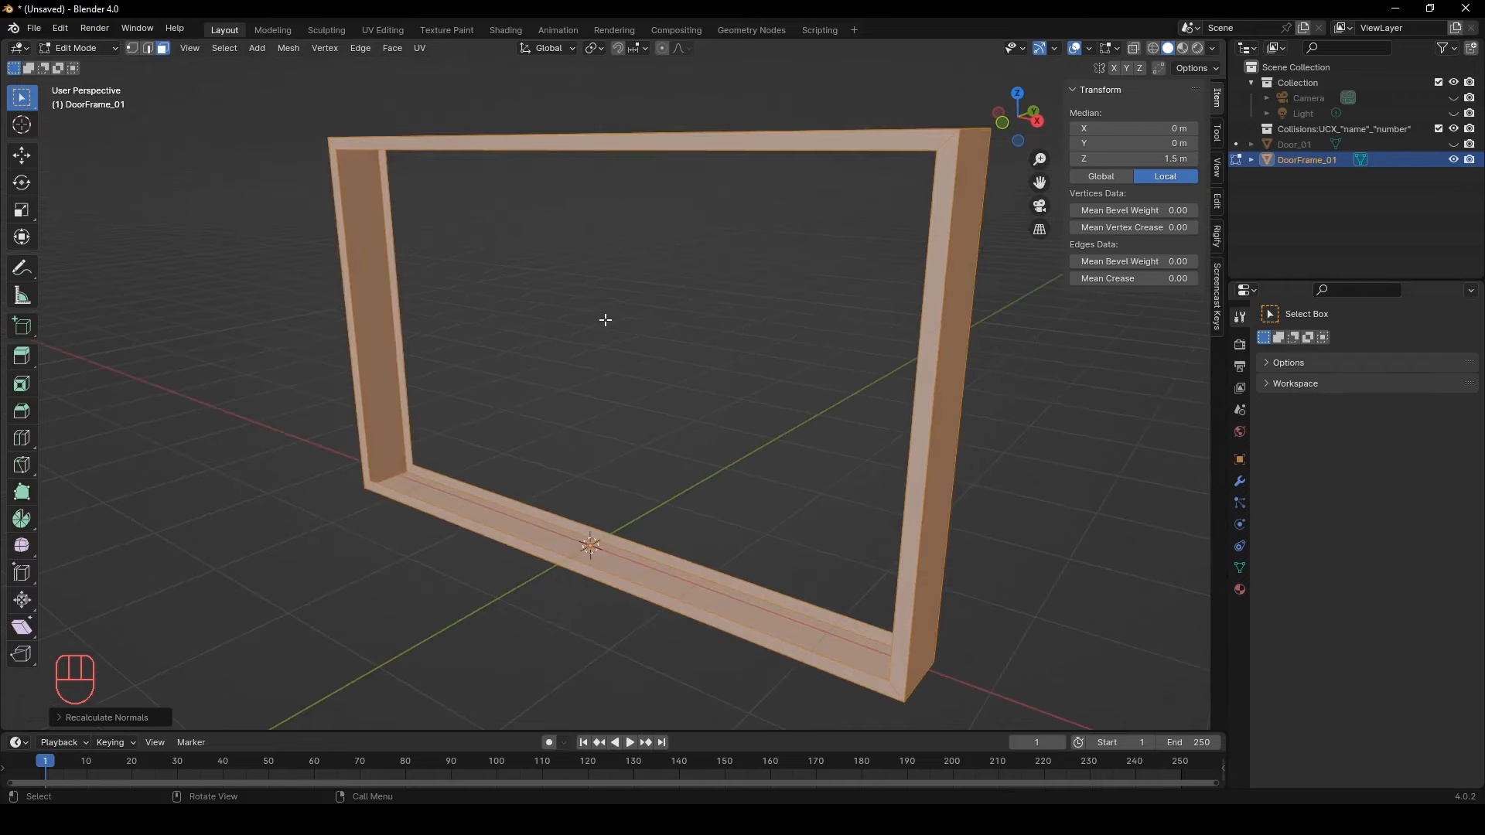
Extrude the front inner edge loop of the opening and place the new loop at Y -0.5 m
key("2")
double_click(418, 497)
middle_click_drag(419, 497, 520, 404)
key("e")
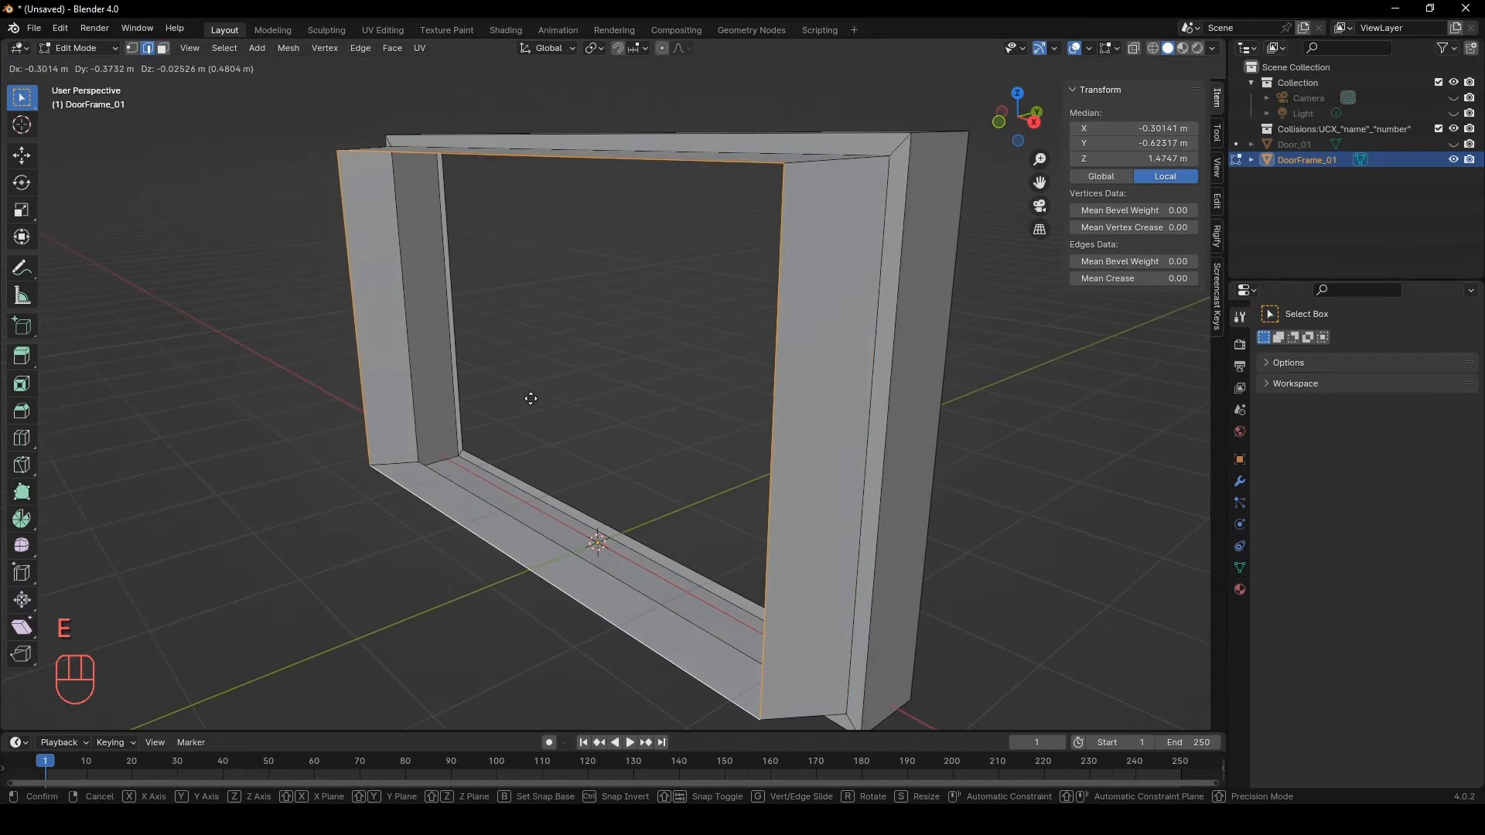
right_click(531, 397)
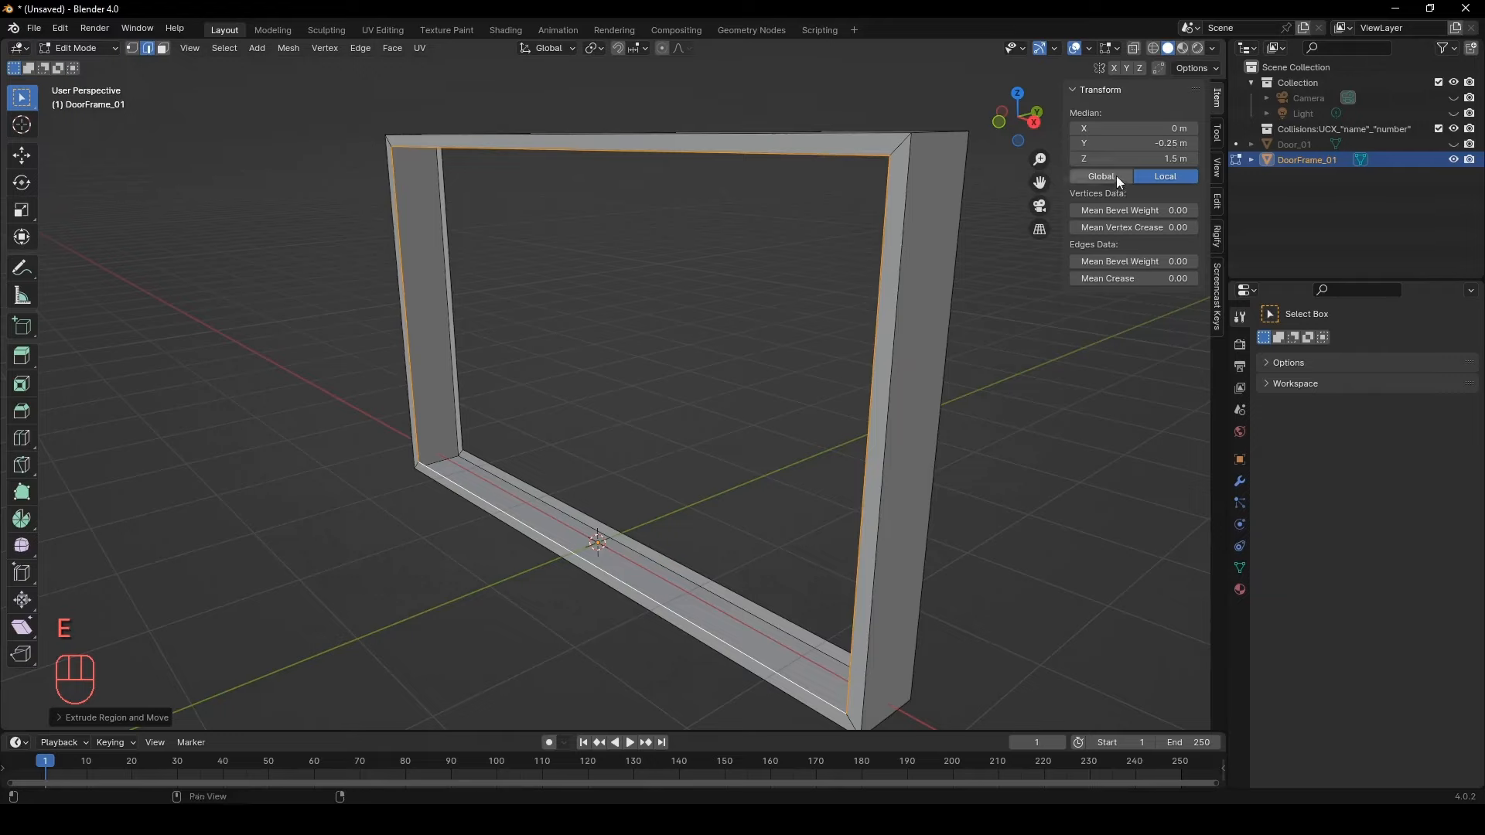
left_click(1160, 146)
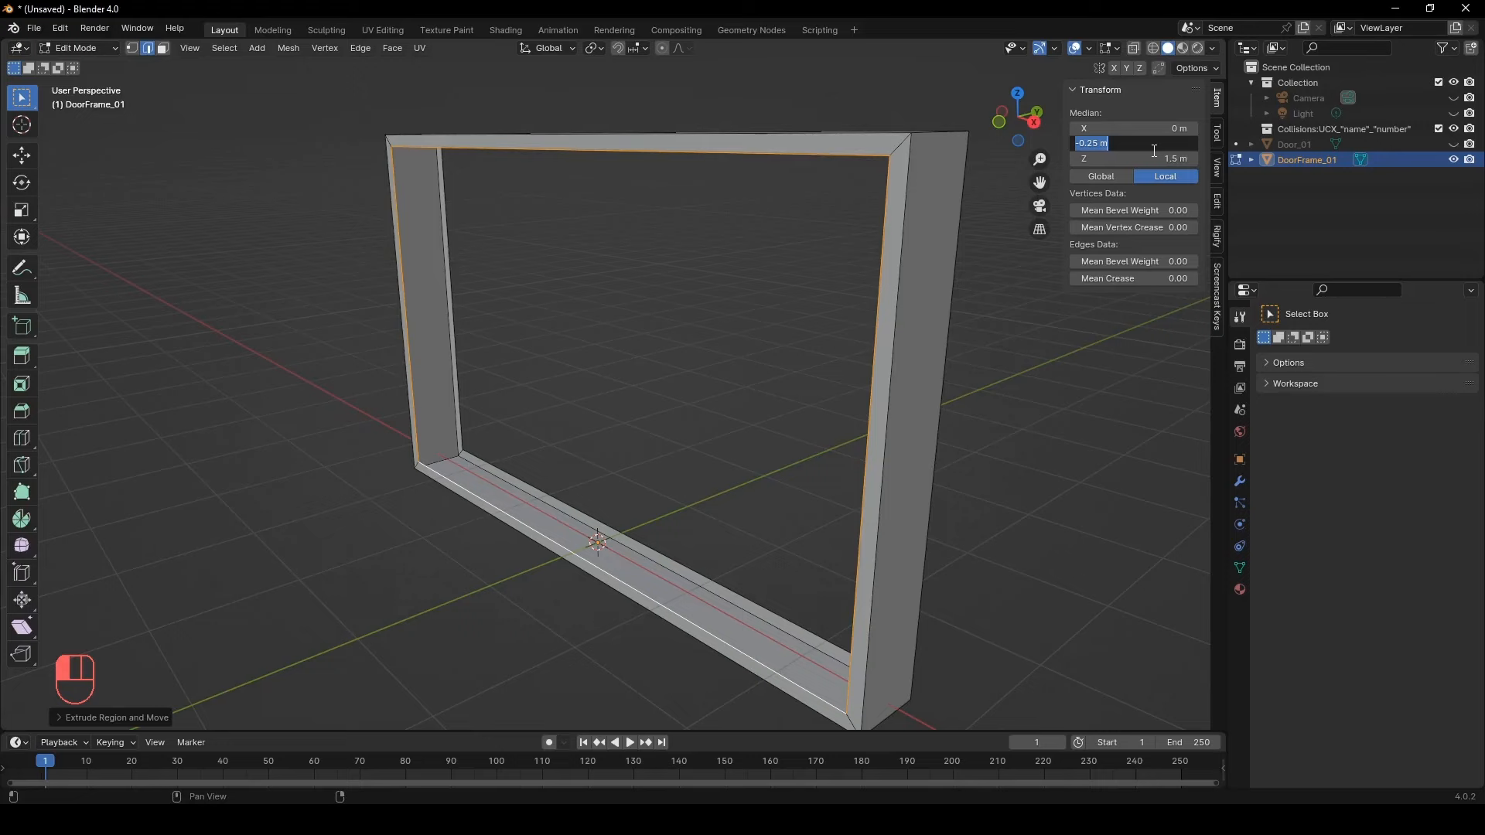
type("-0")
type(".5")
key("Return")
Extrude the front edge loop in place and scale it outward by about 1.1 to form a flange
middle_click_drag(835, 309, 798, 276)
key("e")
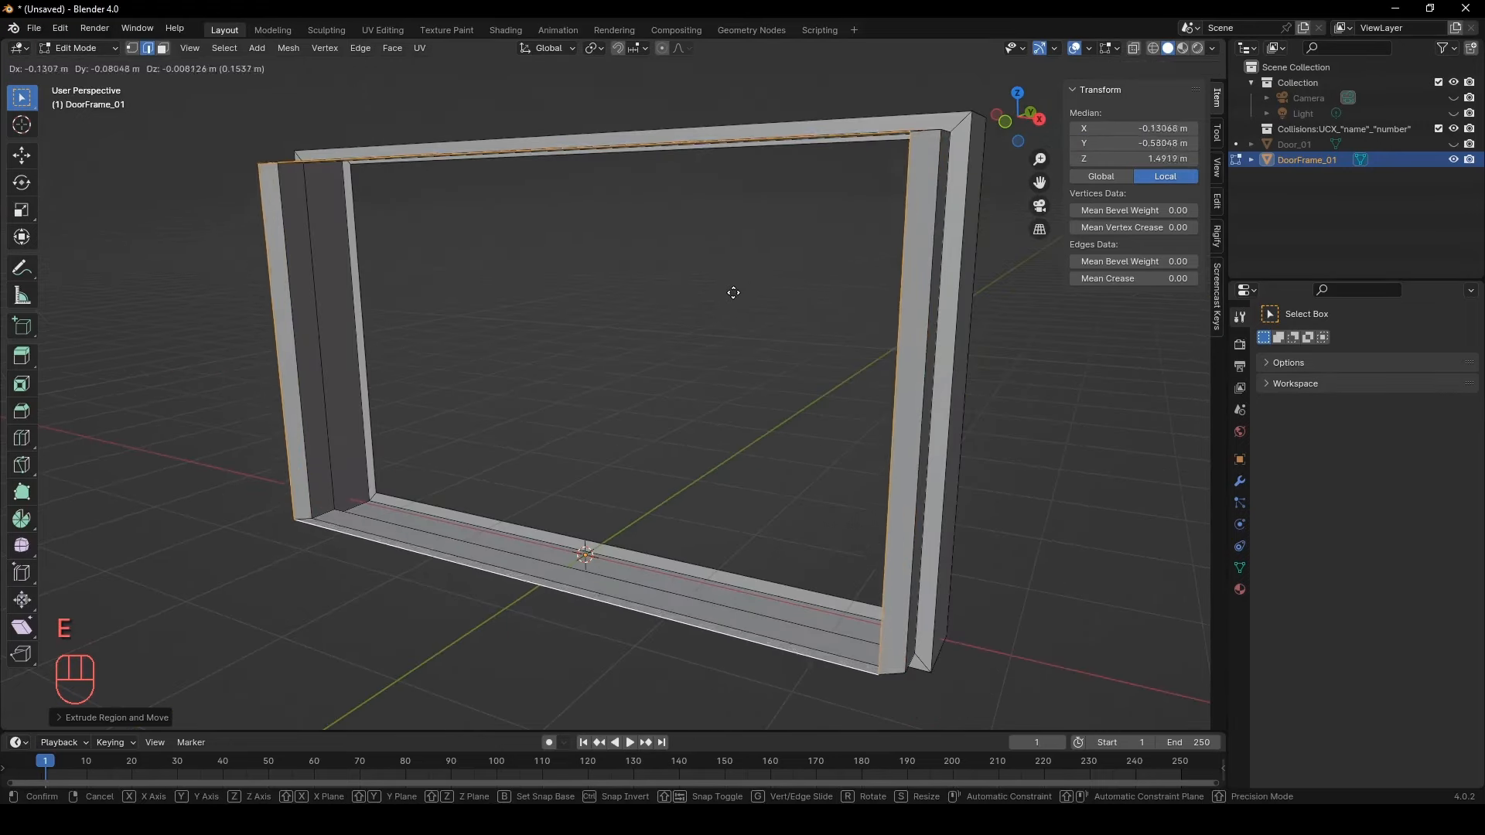
right_click(710, 294)
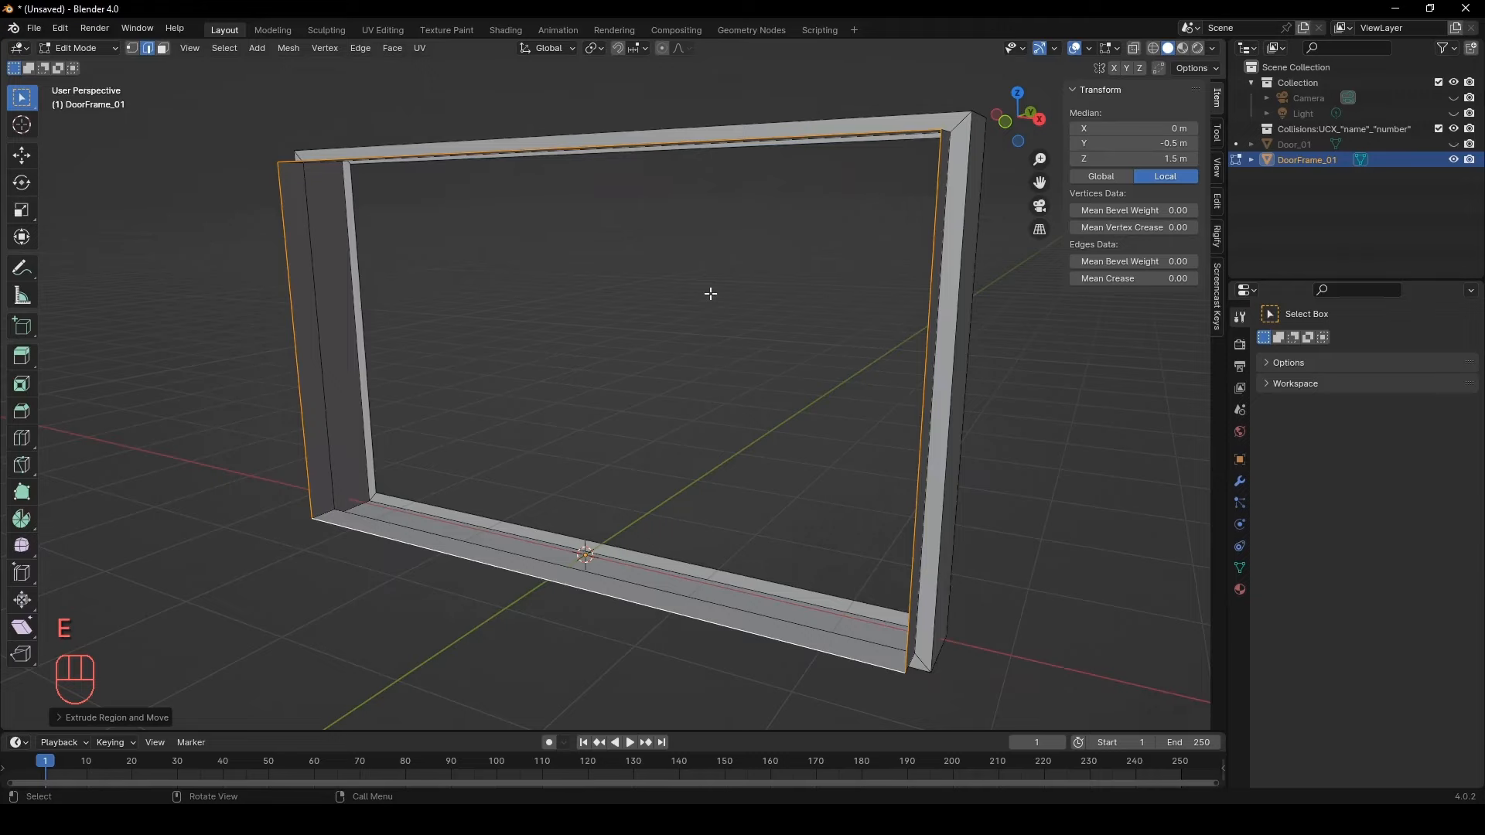
key("s")
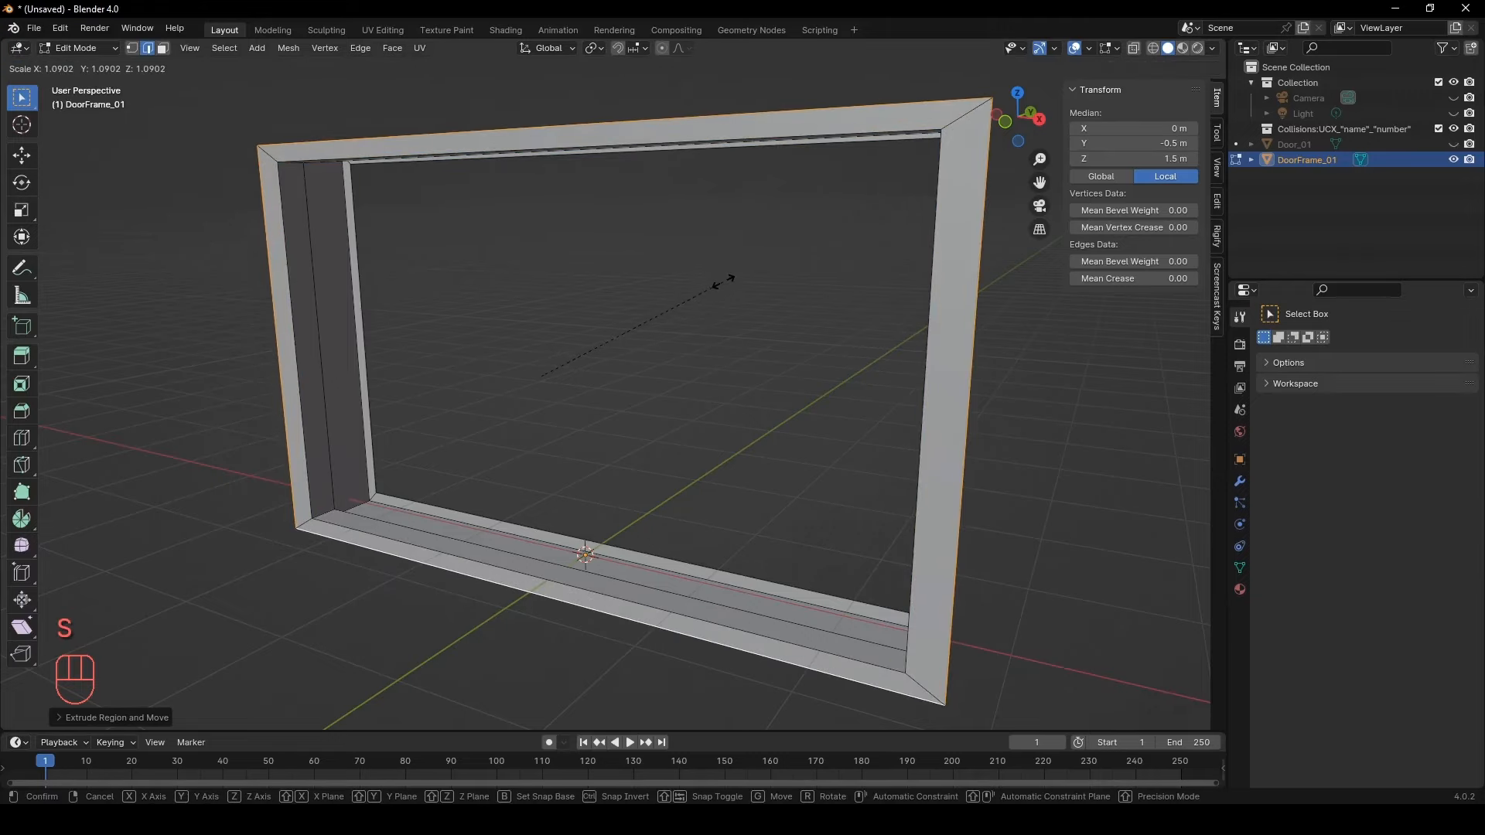
left_click(722, 280)
Extrude the back inner edge loop of the opening and place the new loop at Y 0.5 m
middle_click_drag(722, 280, 630, 344)
key("e")
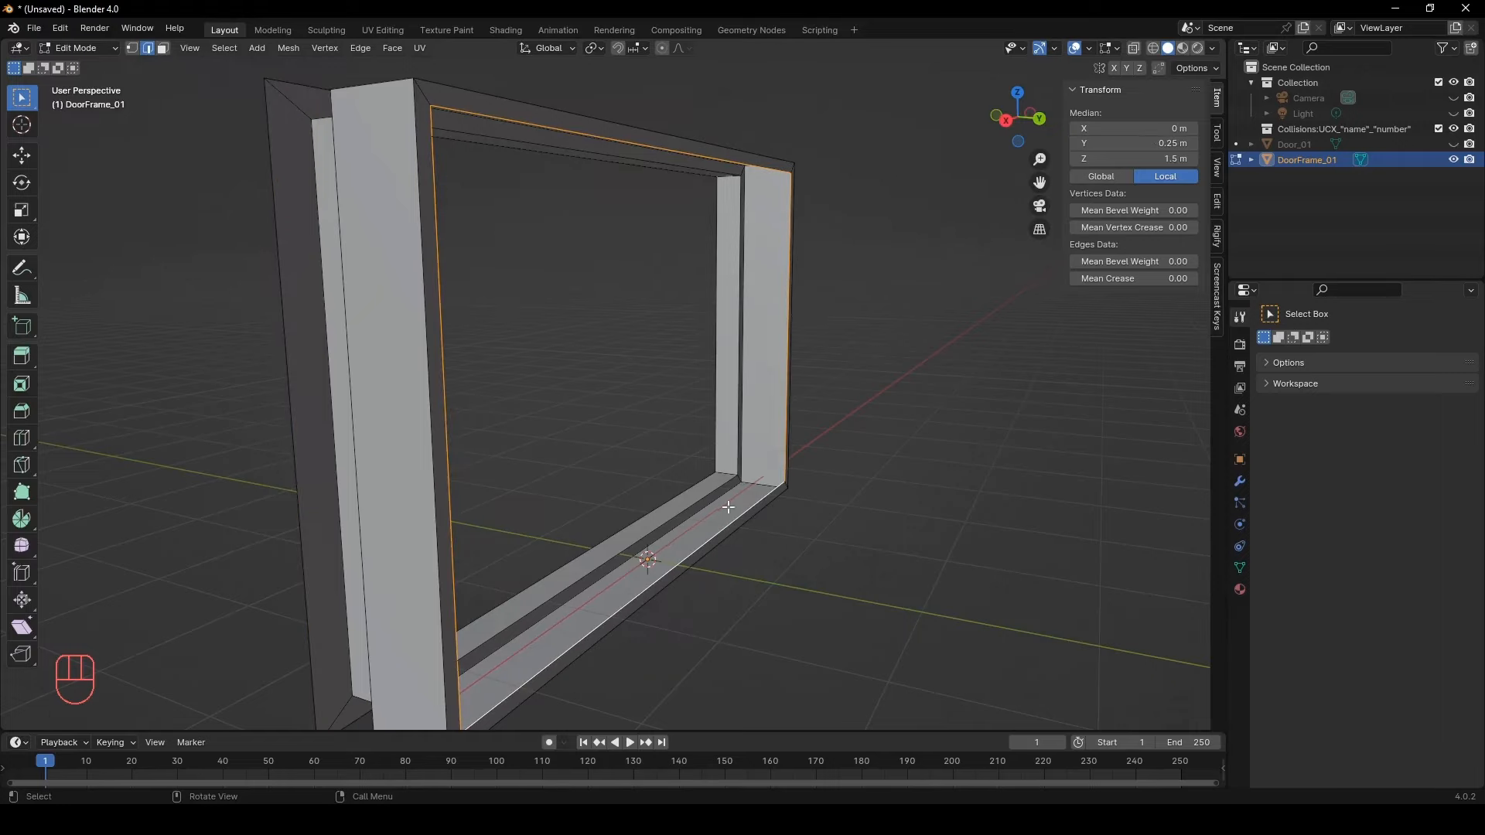
right_click(918, 345)
left_click(1152, 144)
type("0.5")
key("Return")
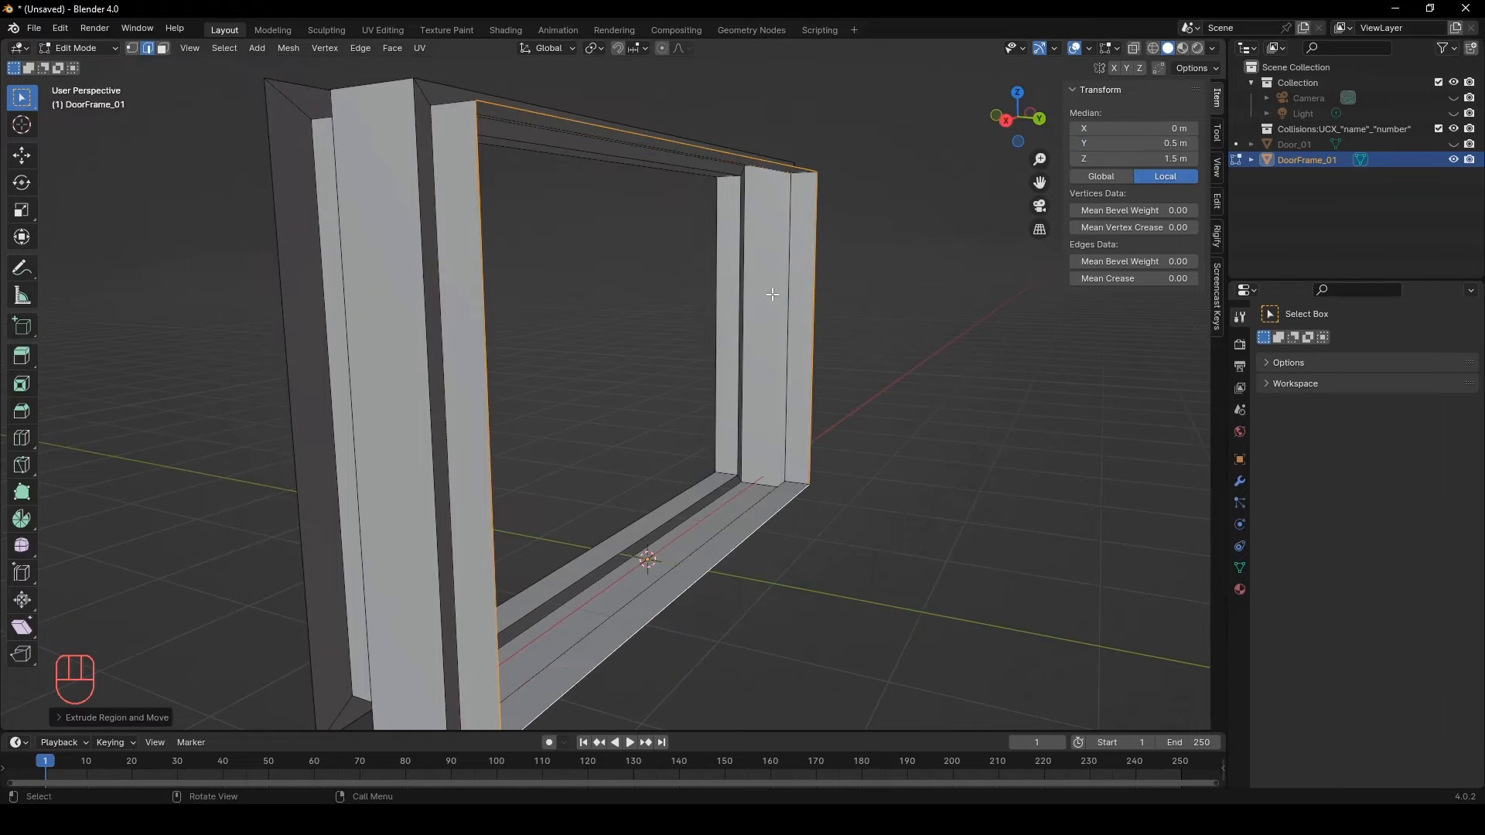
Extrude the back edge loop in place and scale it outward to about 2.64 m from the centre along X
key("e")
right_click(804, 296)
key("s")
left_click(501, 354)
Set the outer vertical flange edges on the negative X side, front and back, to X -4 m
middle_click_drag(501, 353, 714, 356)
left_click(191, 357)
double_click(1133, 128)
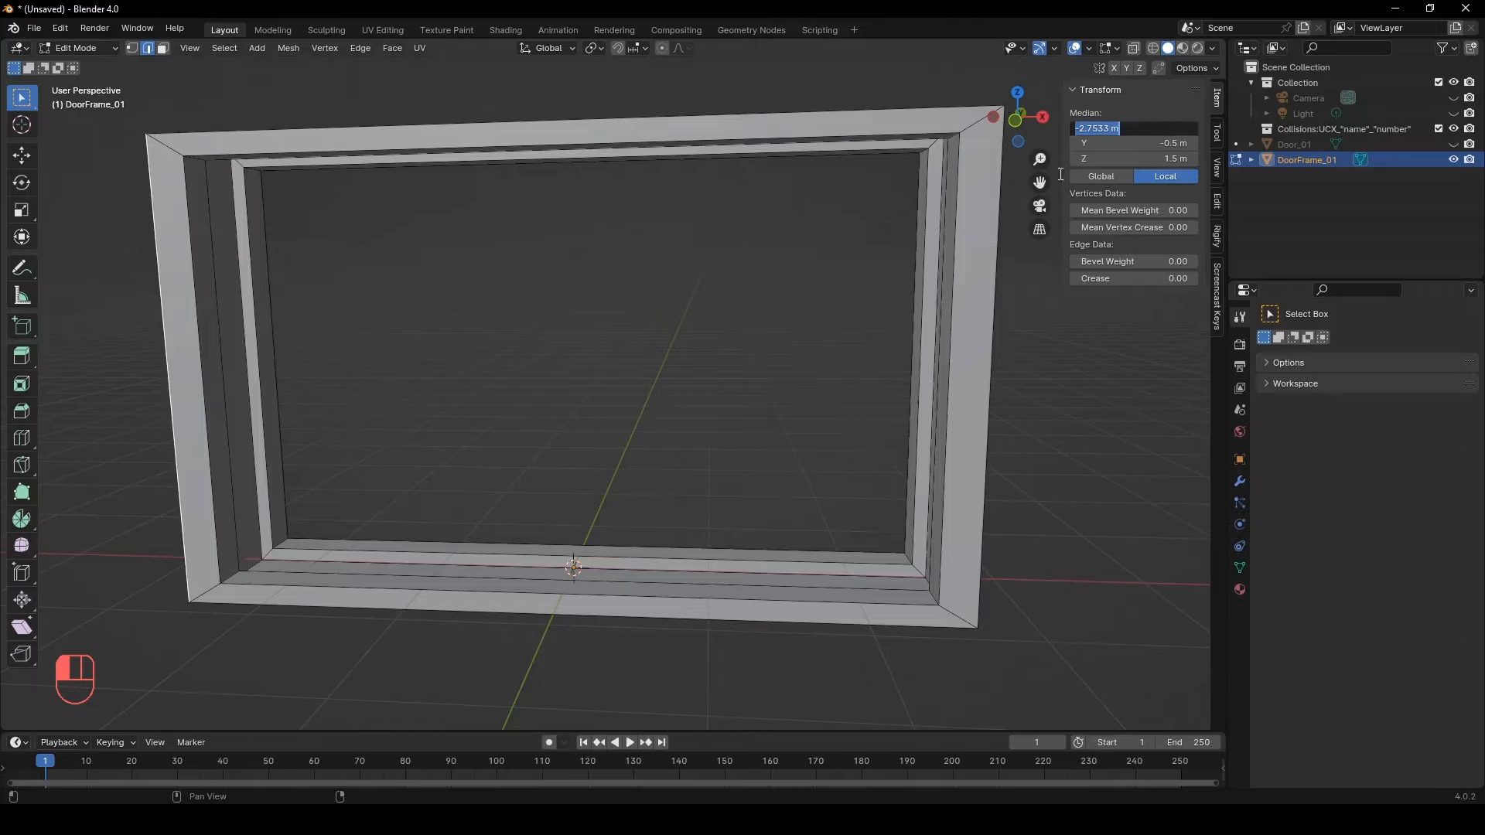
type("-4")
key("Return")
scroll(640, 321, "down", 1)
middle_click_drag(640, 320, 1100, 174)
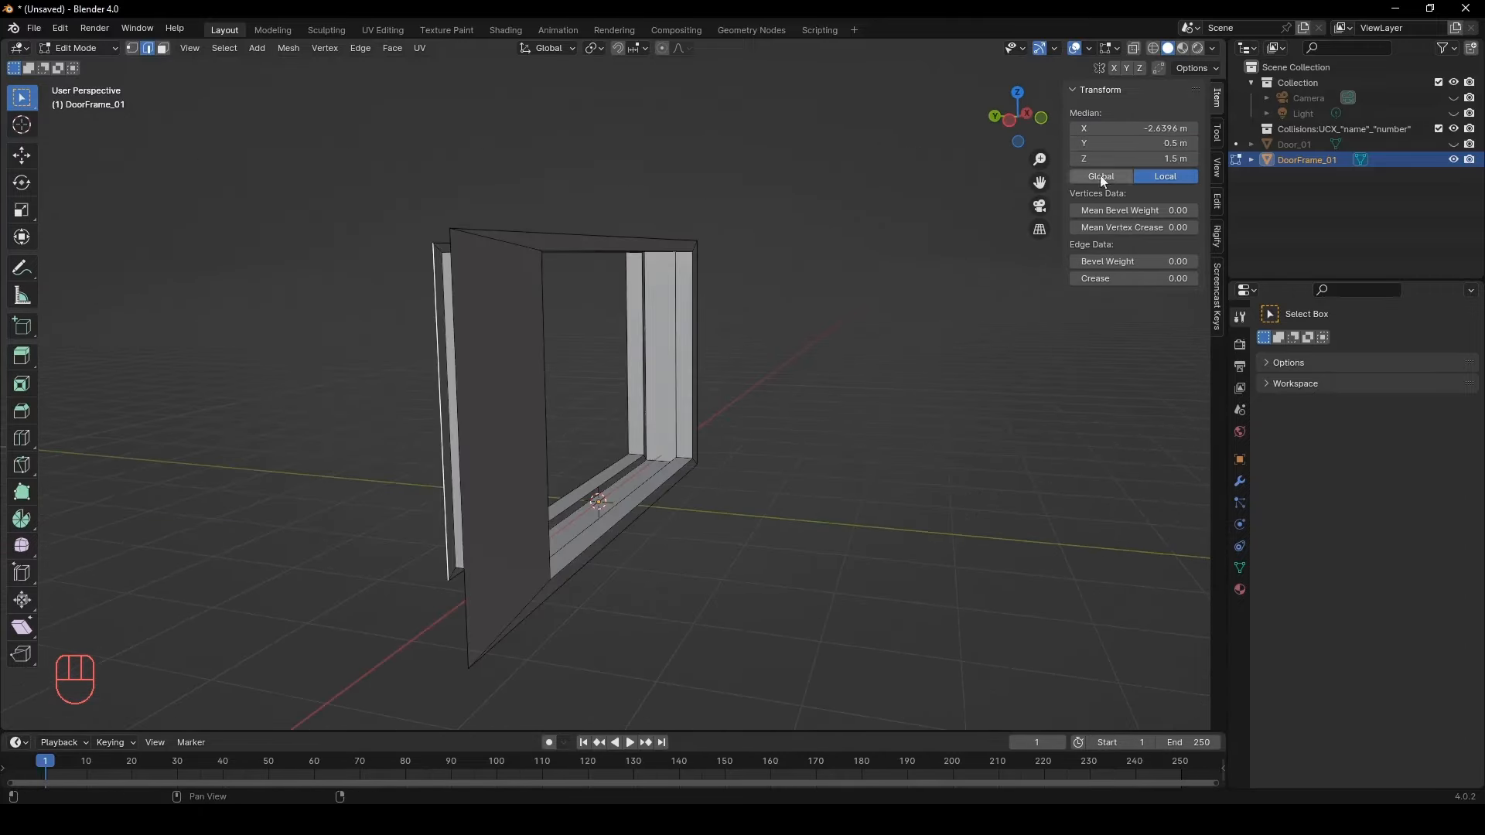
key("minus")
Set the outer vertical flange edges on the positive X side, front and back, to X 4 m
middle_click_drag(858, 232, 544, 270)
left_click(791, 316)
left_click(727, 318, "shift")
middle_click_drag(736, 318, 826, 318)
left_click(1160, 128)
type("4")
key("Return")
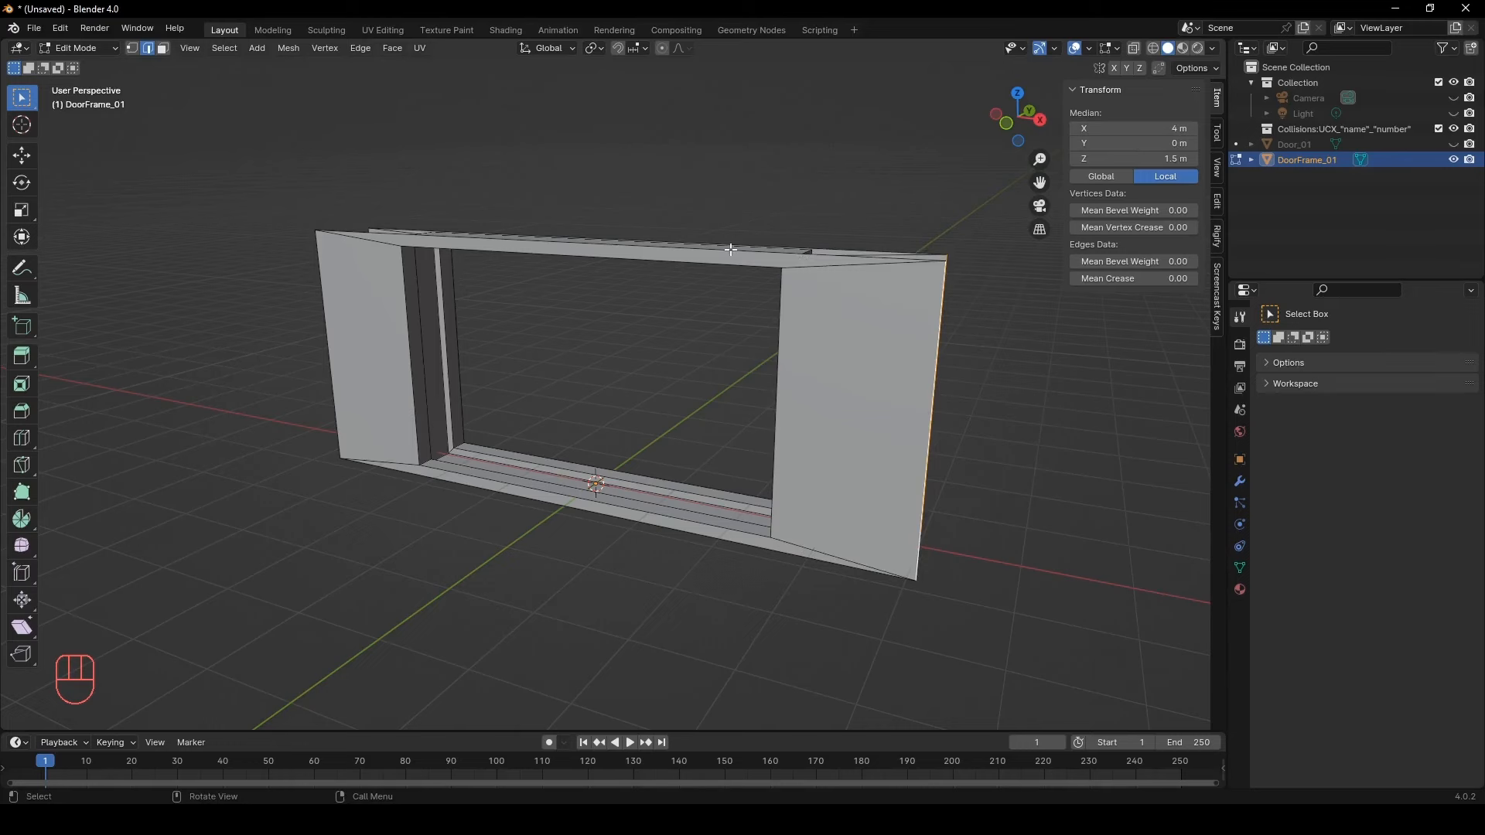
Set the front and back upper outer edges of the frame flanges to Z 3.5 m
scroll(727, 249, "up", 2)
middle_click_drag(727, 249, 858, 300)
left_click(866, 303)
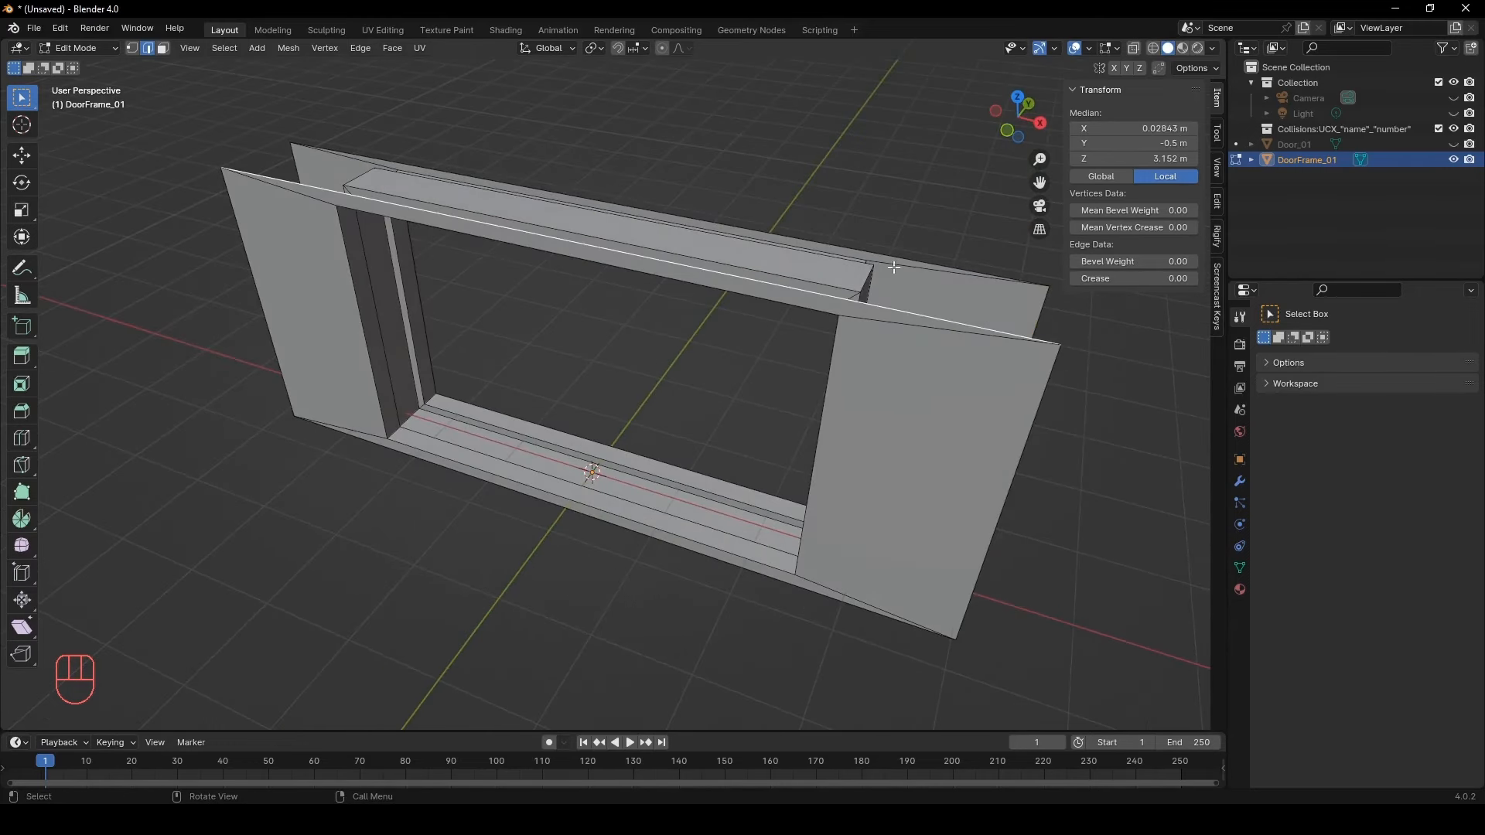
left_click(895, 257, "shift")
left_click(1133, 158)
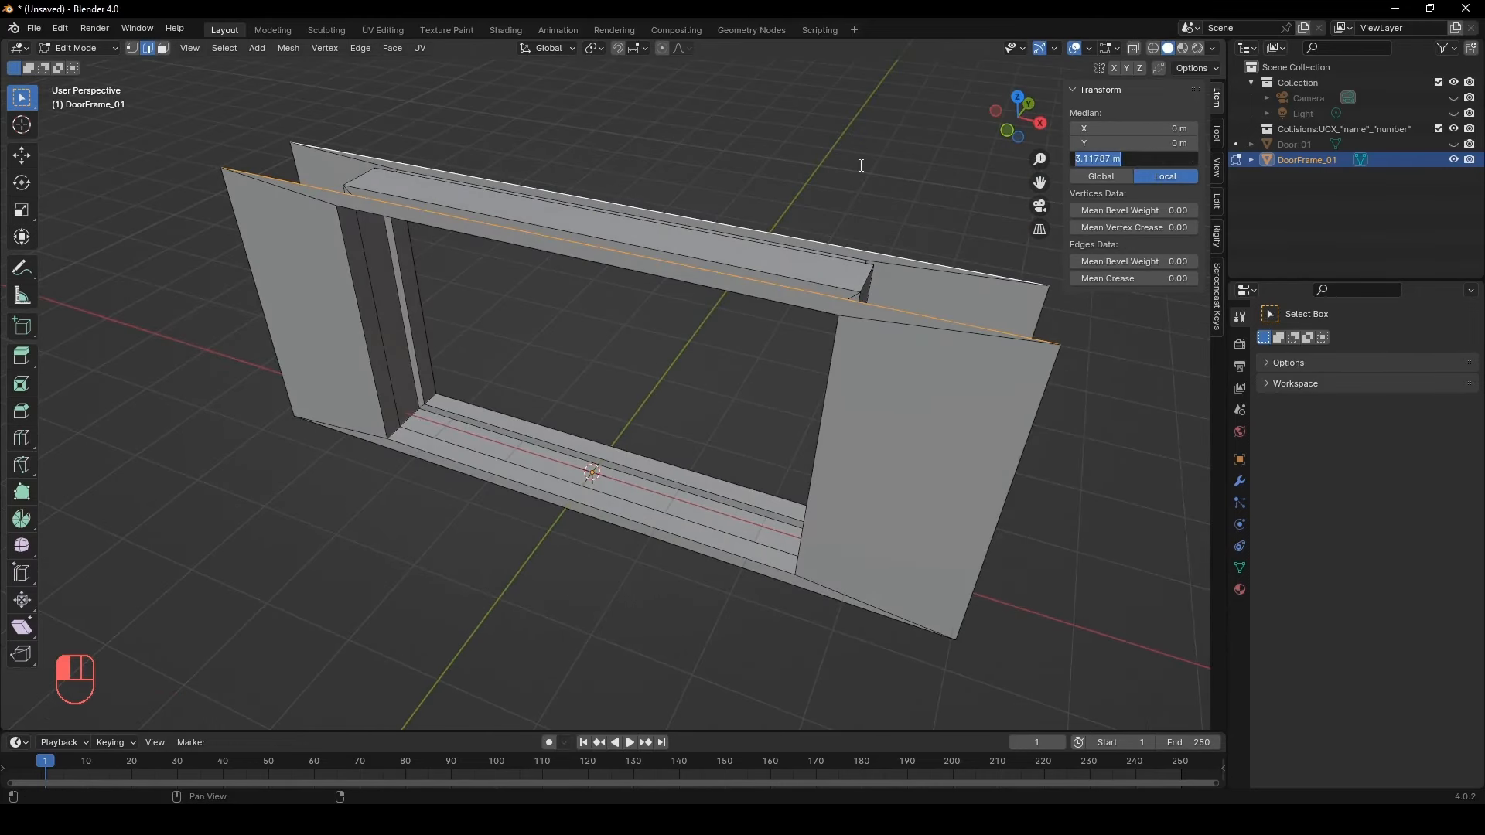
type("3.5")
key("Return")
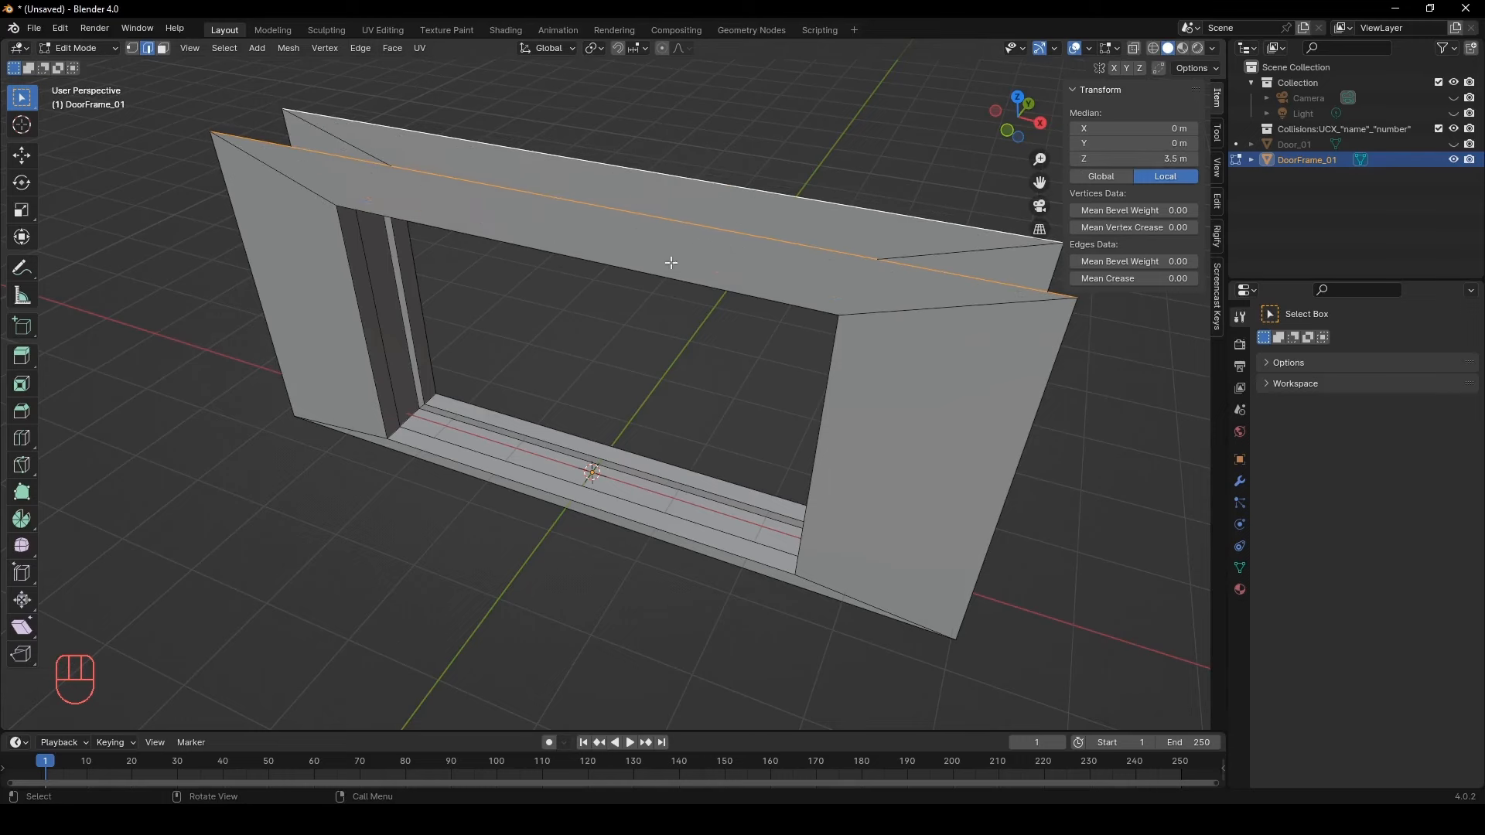
Set the front and back lower outer edges of the frame flanges to Z -0.2 m
middle_click_drag(673, 259, 675, 179)
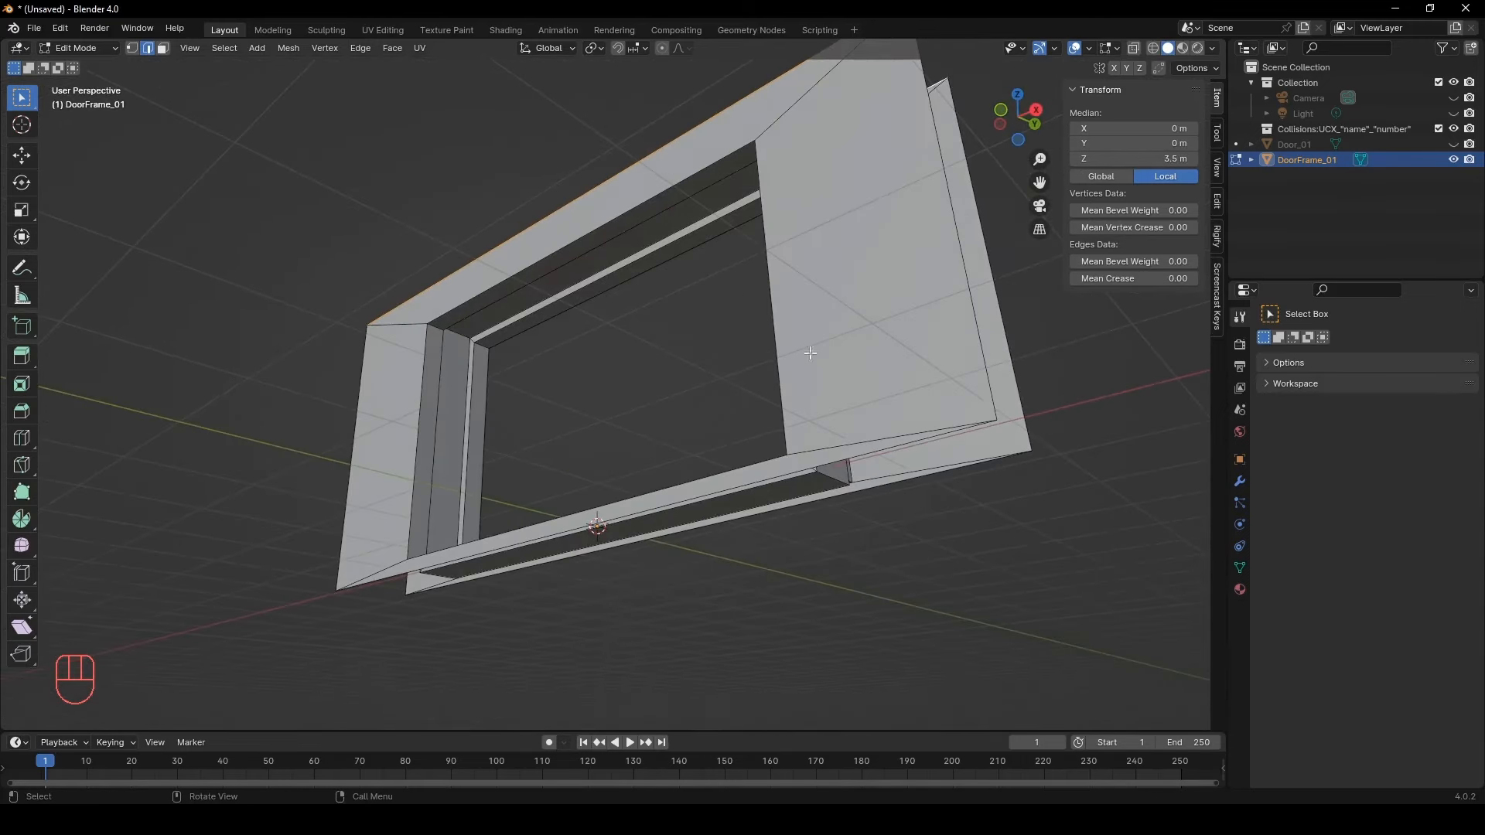
left_click(858, 456)
left_click(879, 482, "shift")
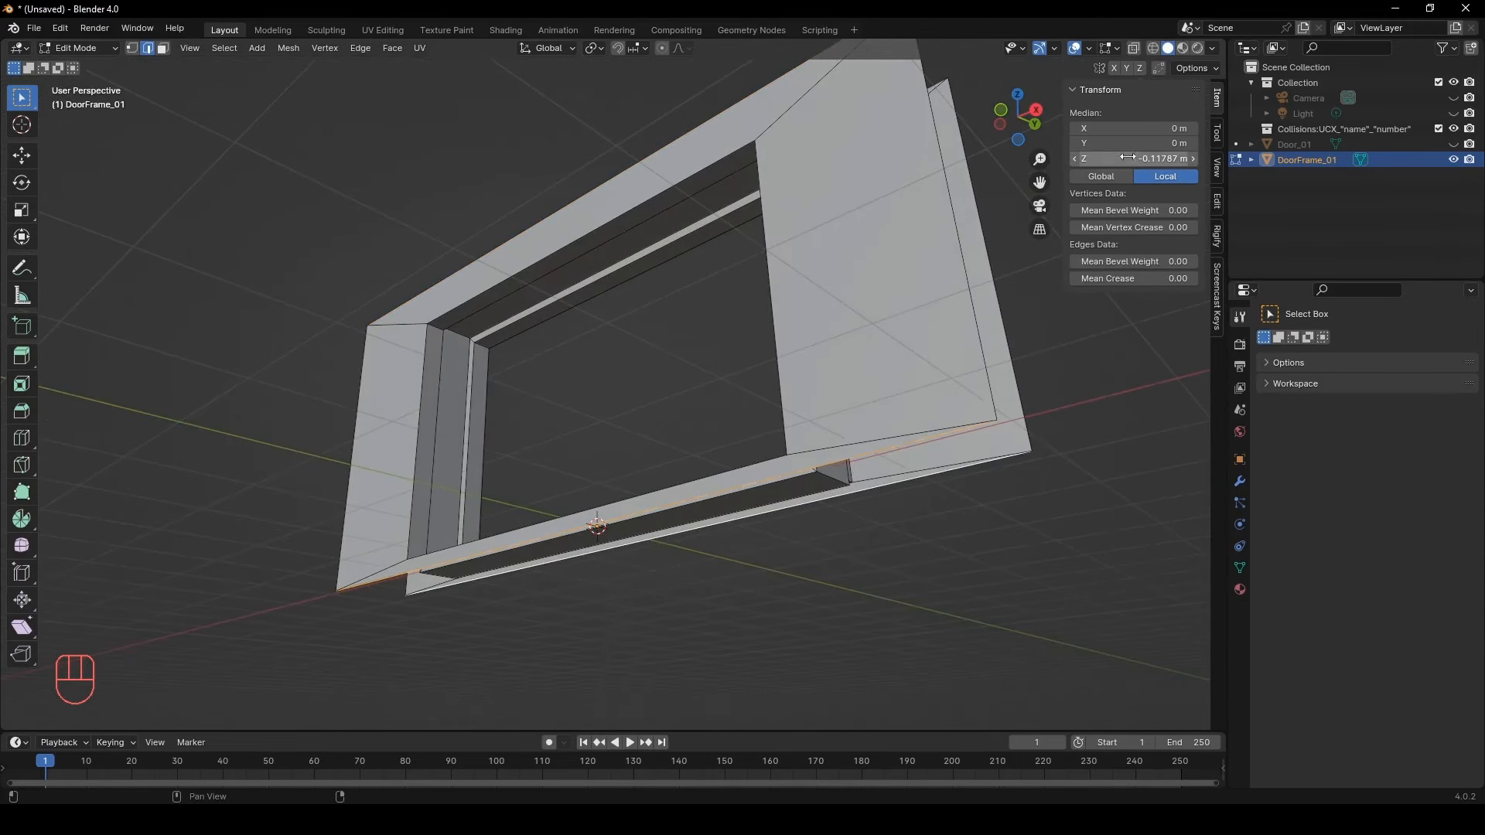
left_click(1153, 157)
type("-.2")
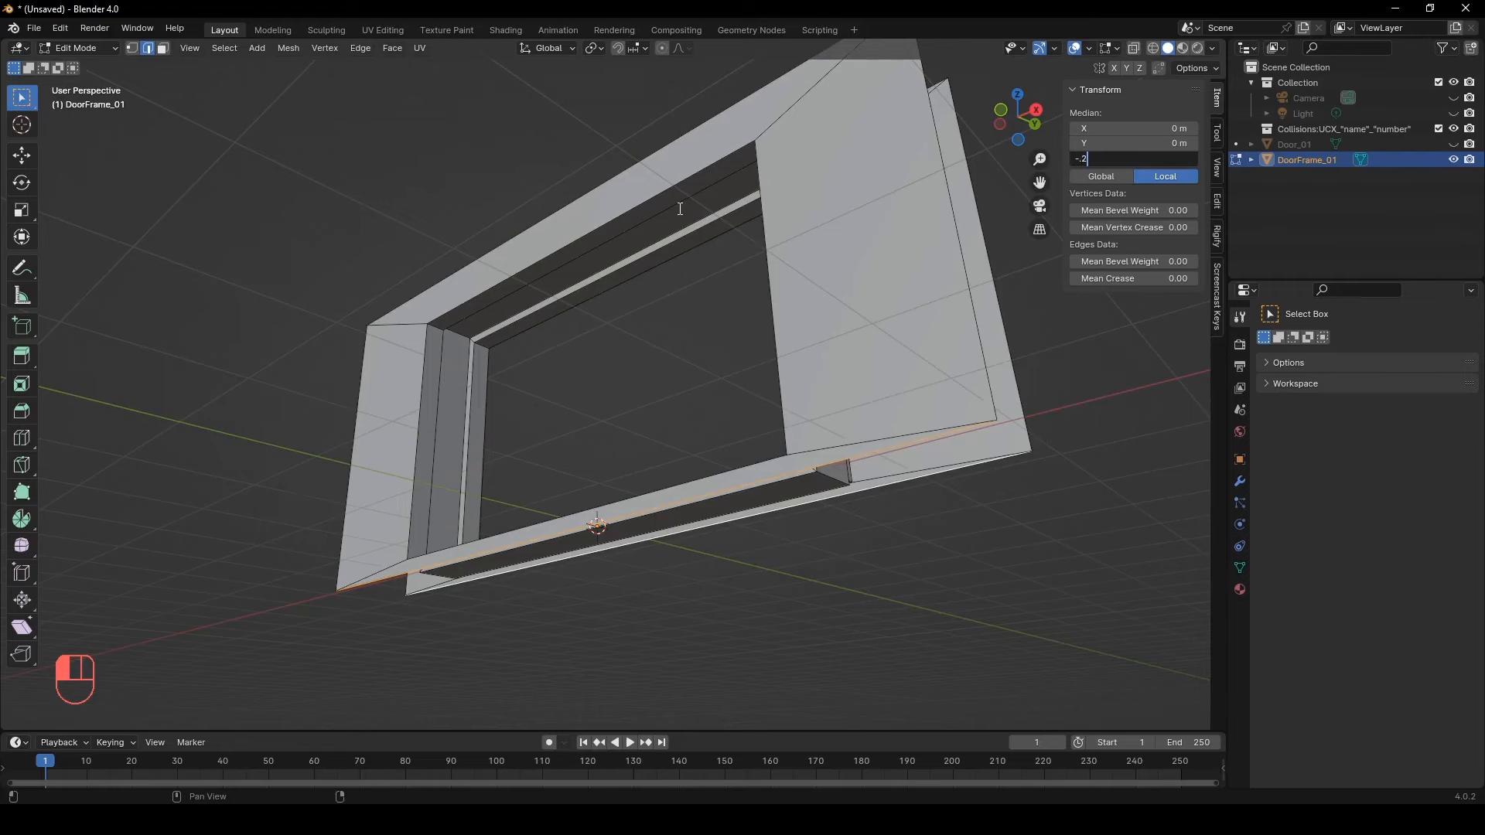
key("Return")
Fill the gaps between the front and back flange edges with faces along the frame's underside, both ends and top
middle_click_drag(644, 335, 655, 349)
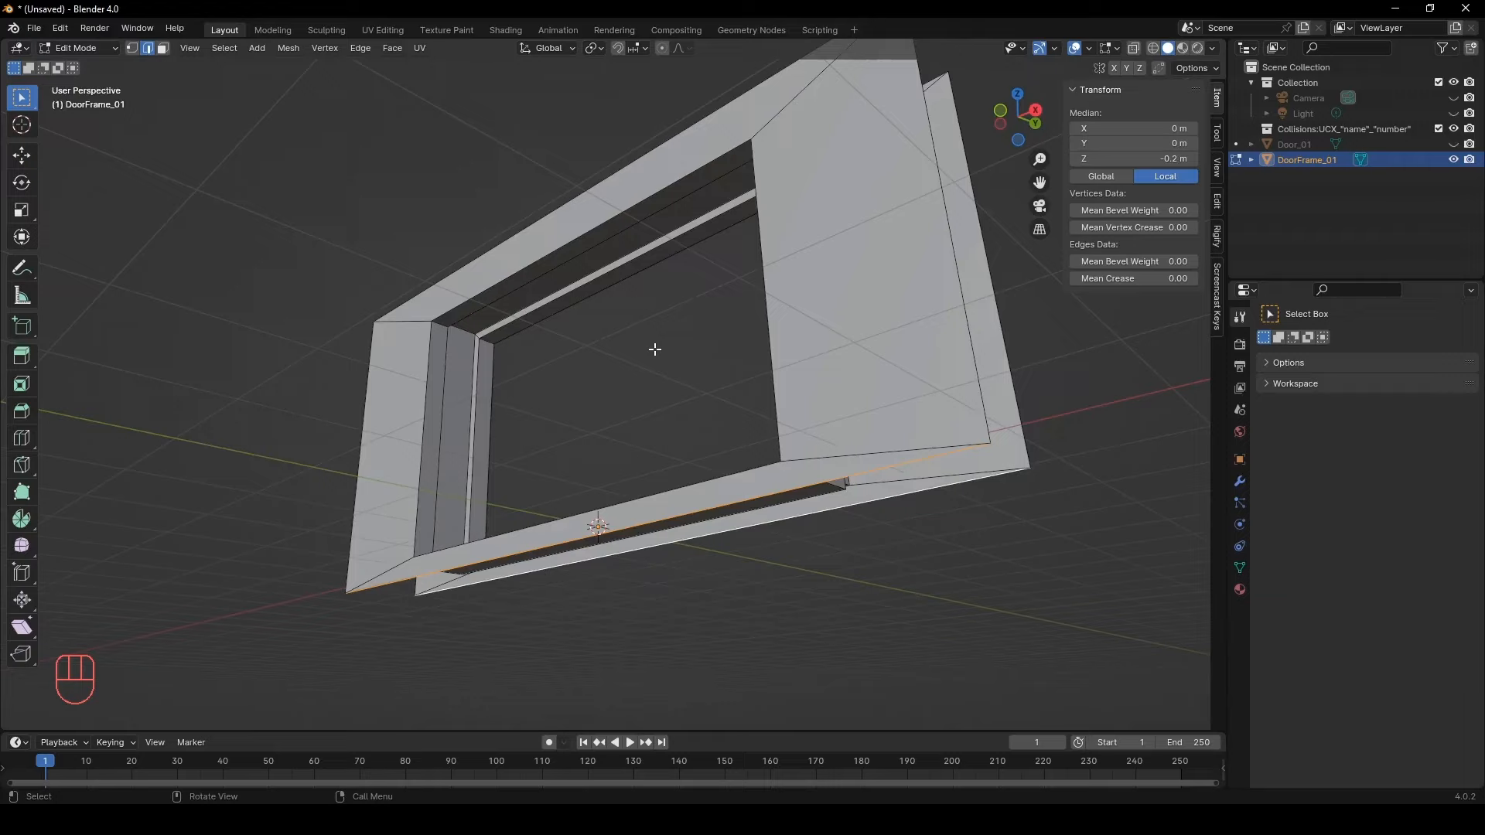
key("f")
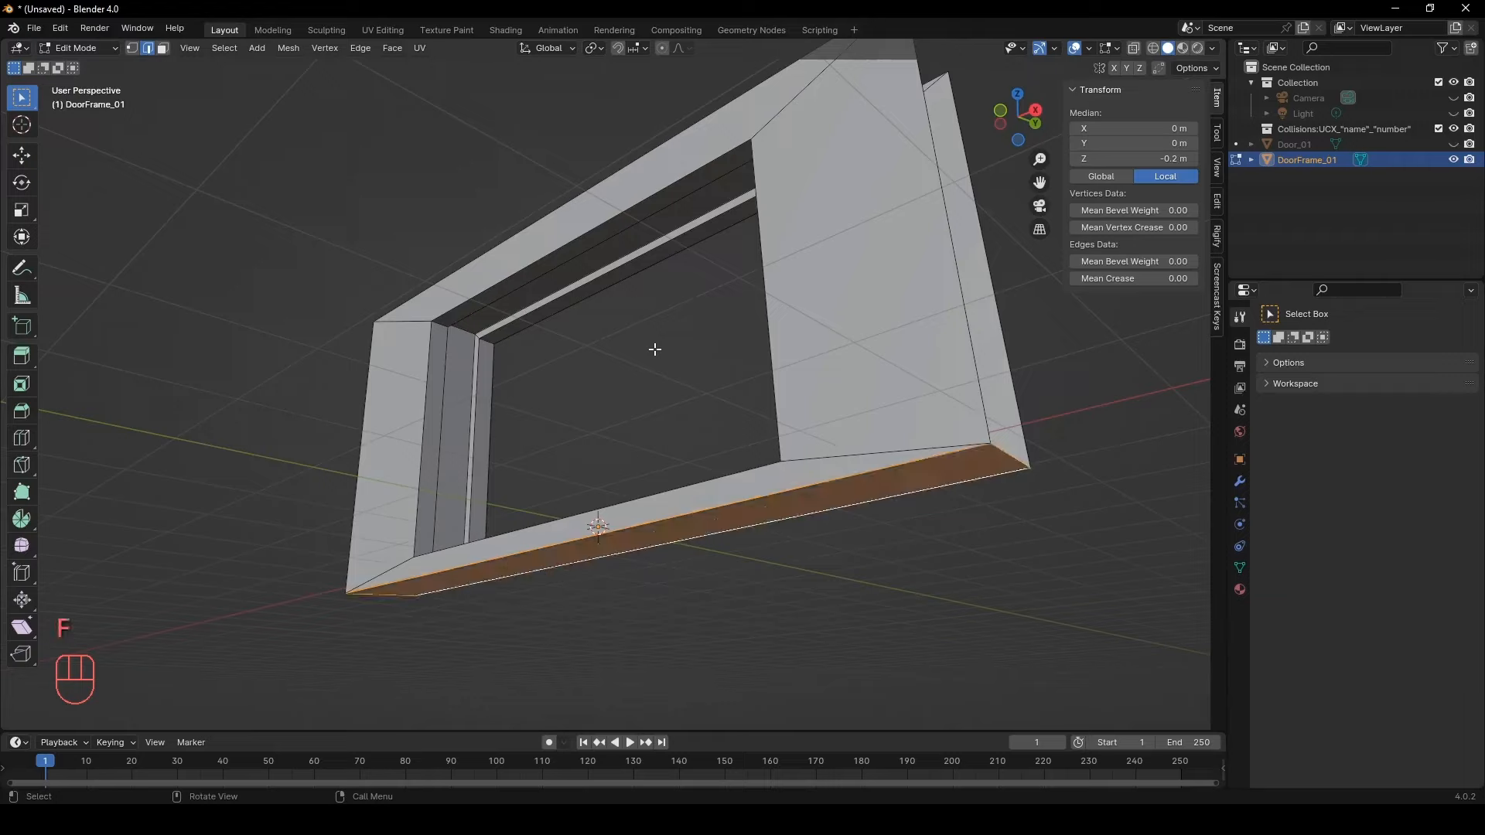
left_click(1002, 453)
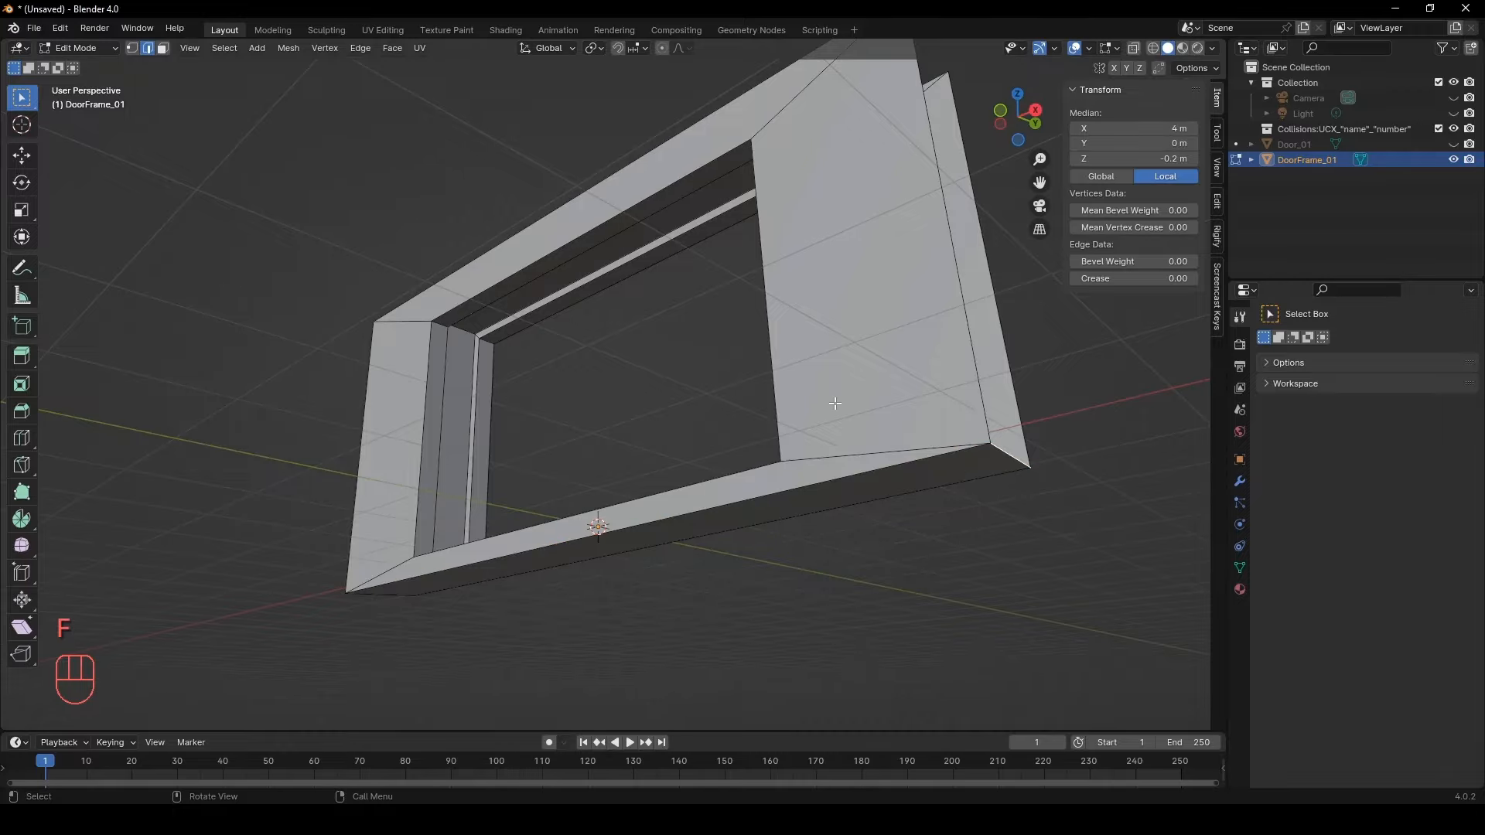
key("f")
middle_click_drag(835, 402, 394, 384)
key("f")
key("f")
Display the face normals briefly to examine which way the frame's faces point
left_click(1115, 48)
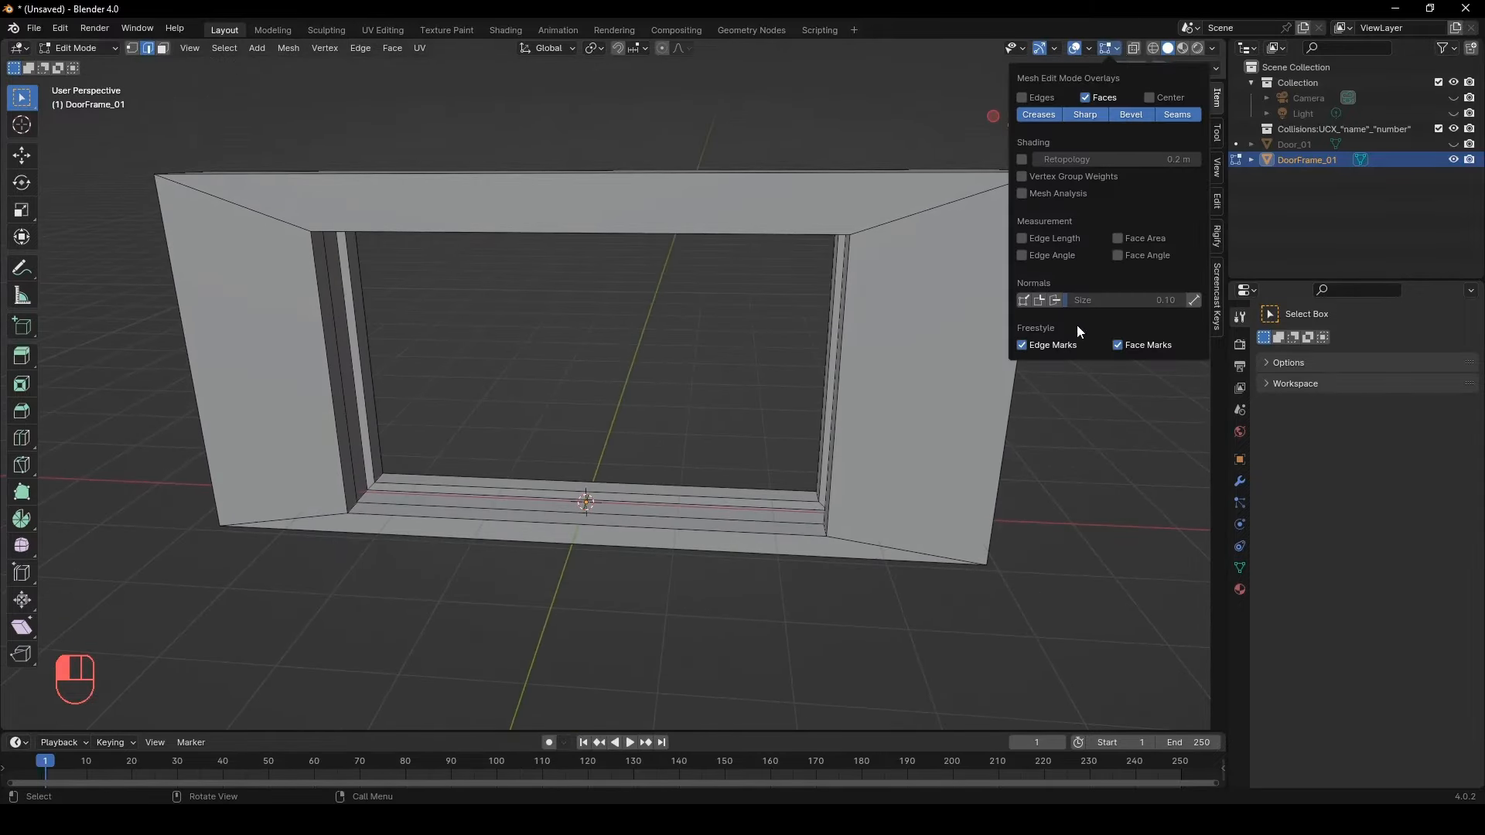
middle_click_drag(928, 372, 773, 475)
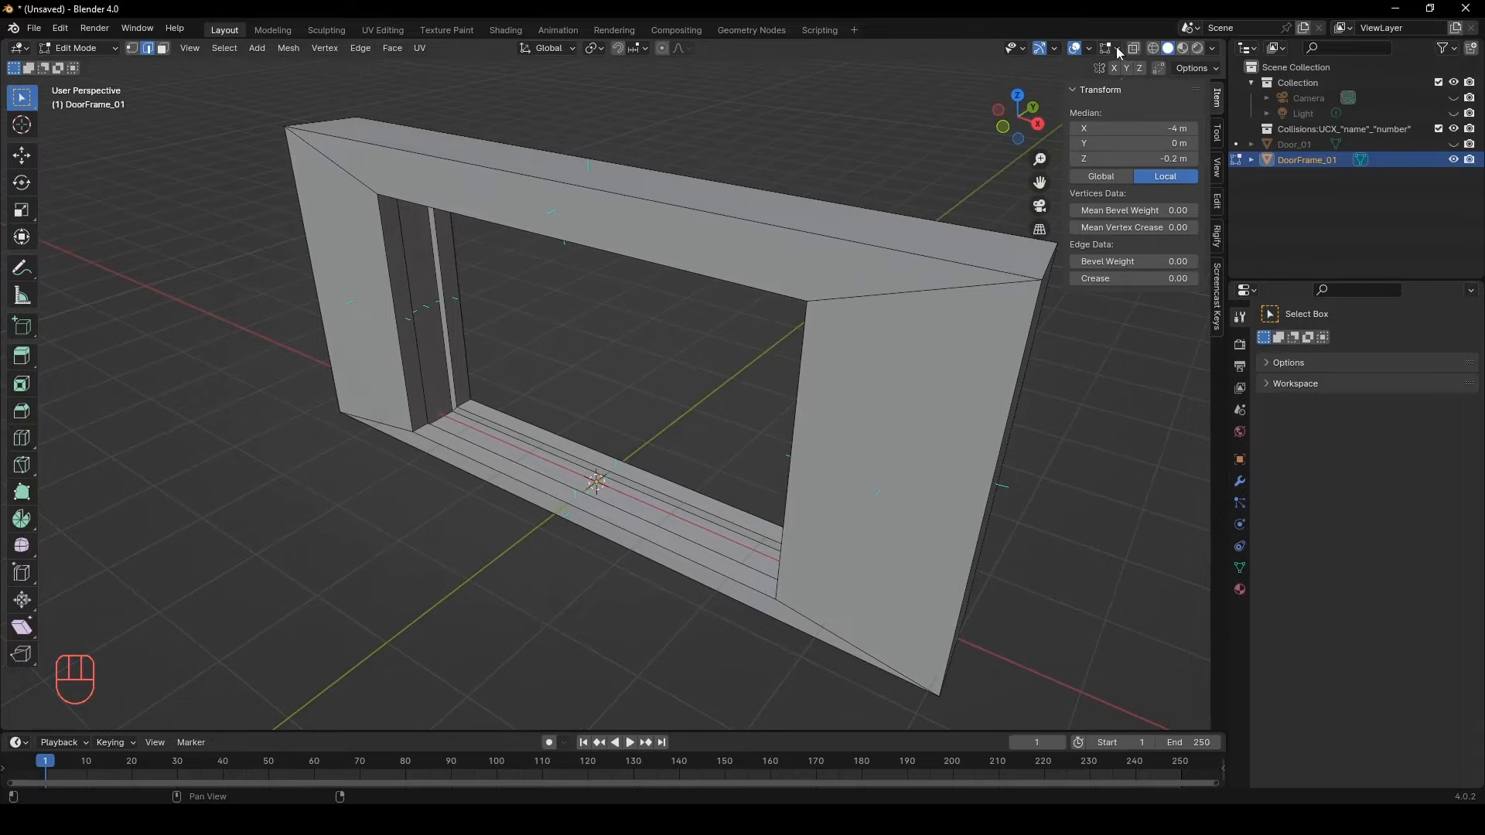
left_click(1115, 48)
middle_click_drag(653, 305, 727, 297)
scroll(739, 258, "up", 3)
Test sliding the door down along Z inside the frame, and undo the move
left_click(1456, 145)
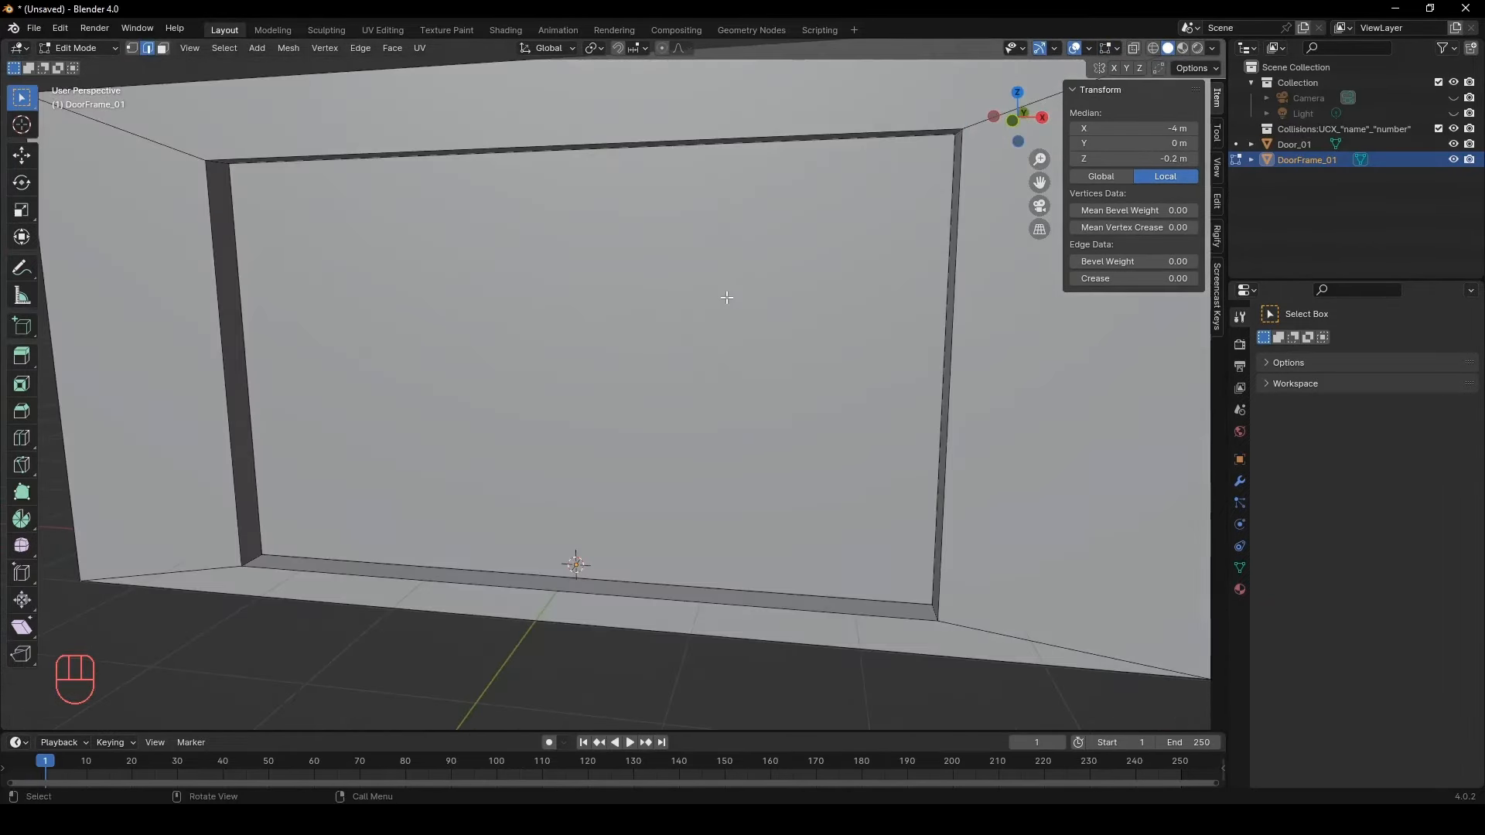
left_click(1302, 146)
key("Tab")
key("g")
key("z")
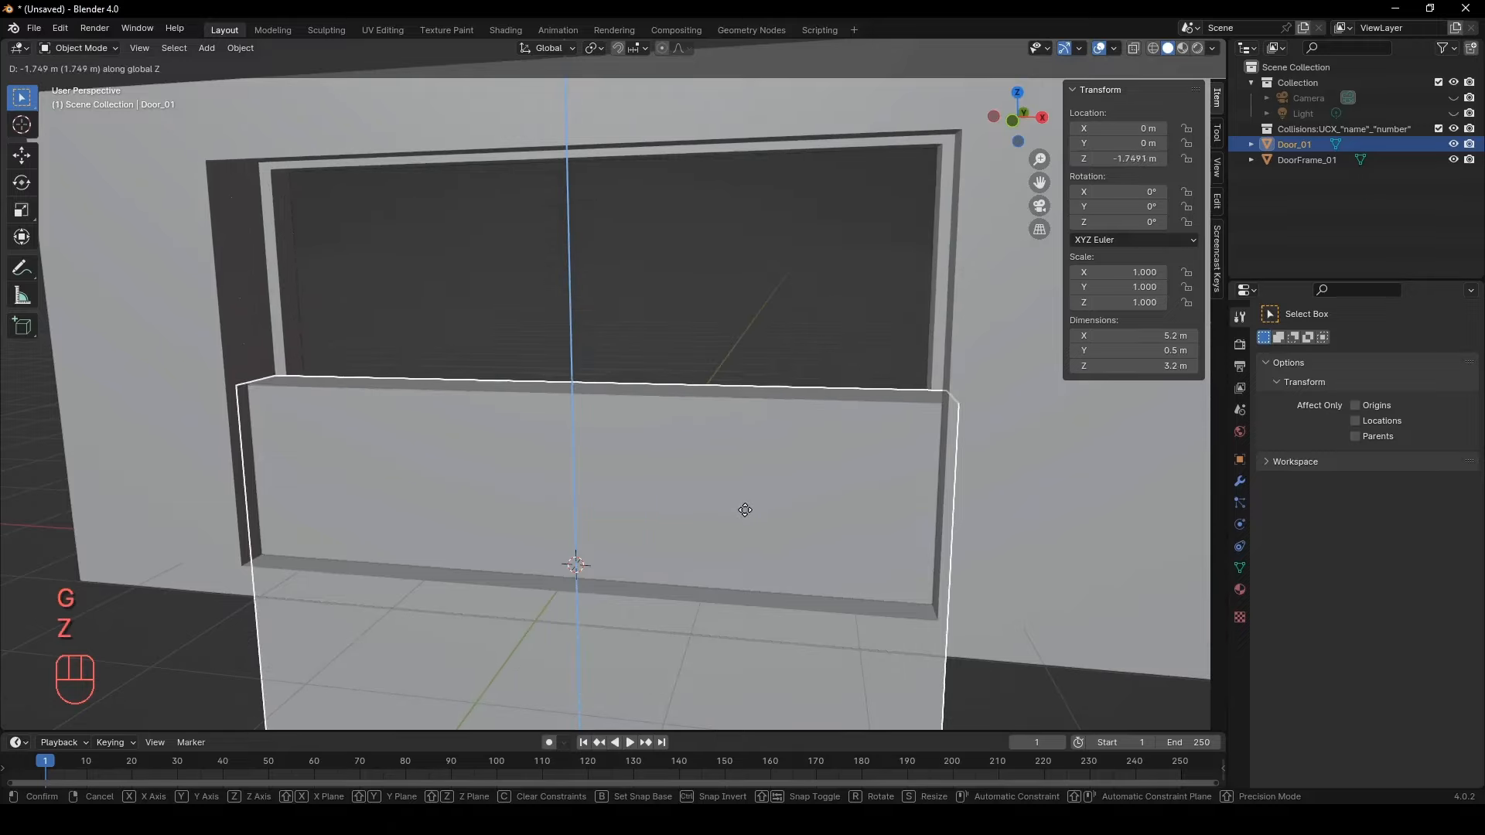
left_click(772, 660)
mouse_move(638, 412)
middle_mouse_down()
mouse_move(643, 324)
mouse_move(602, 387)
mouse_move(646, 422)
middle_mouse_up()
key("ctrl+z")
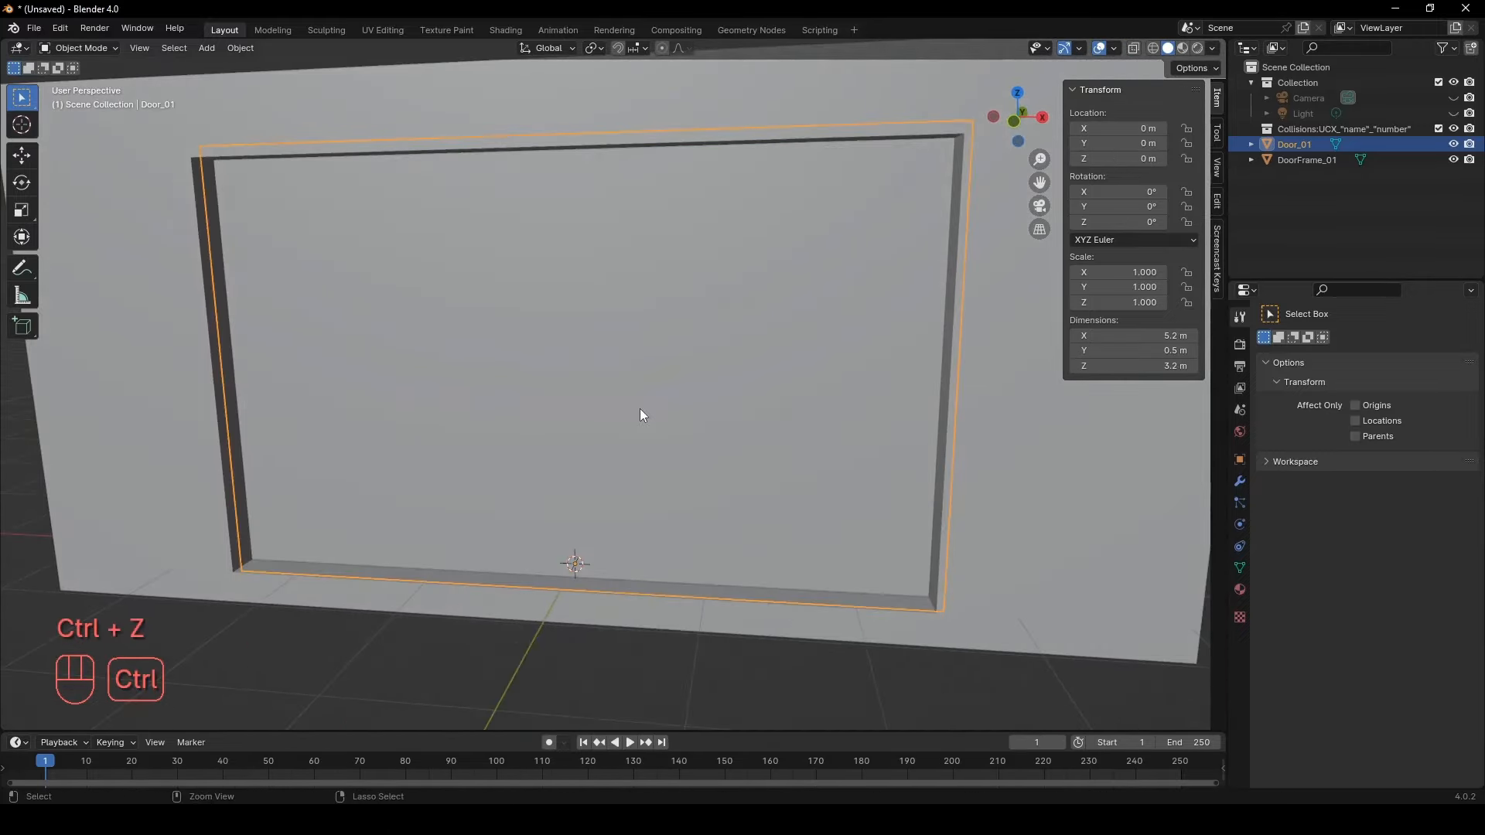
left_click(1453, 144)
Bevel the two edge loops along the front and back corners of the frame's inner door slot by 0.01 m
scroll(707, 518, "up", 2)
left_click(623, 582)
key("Tab")
scroll(593, 561, "up", 1)
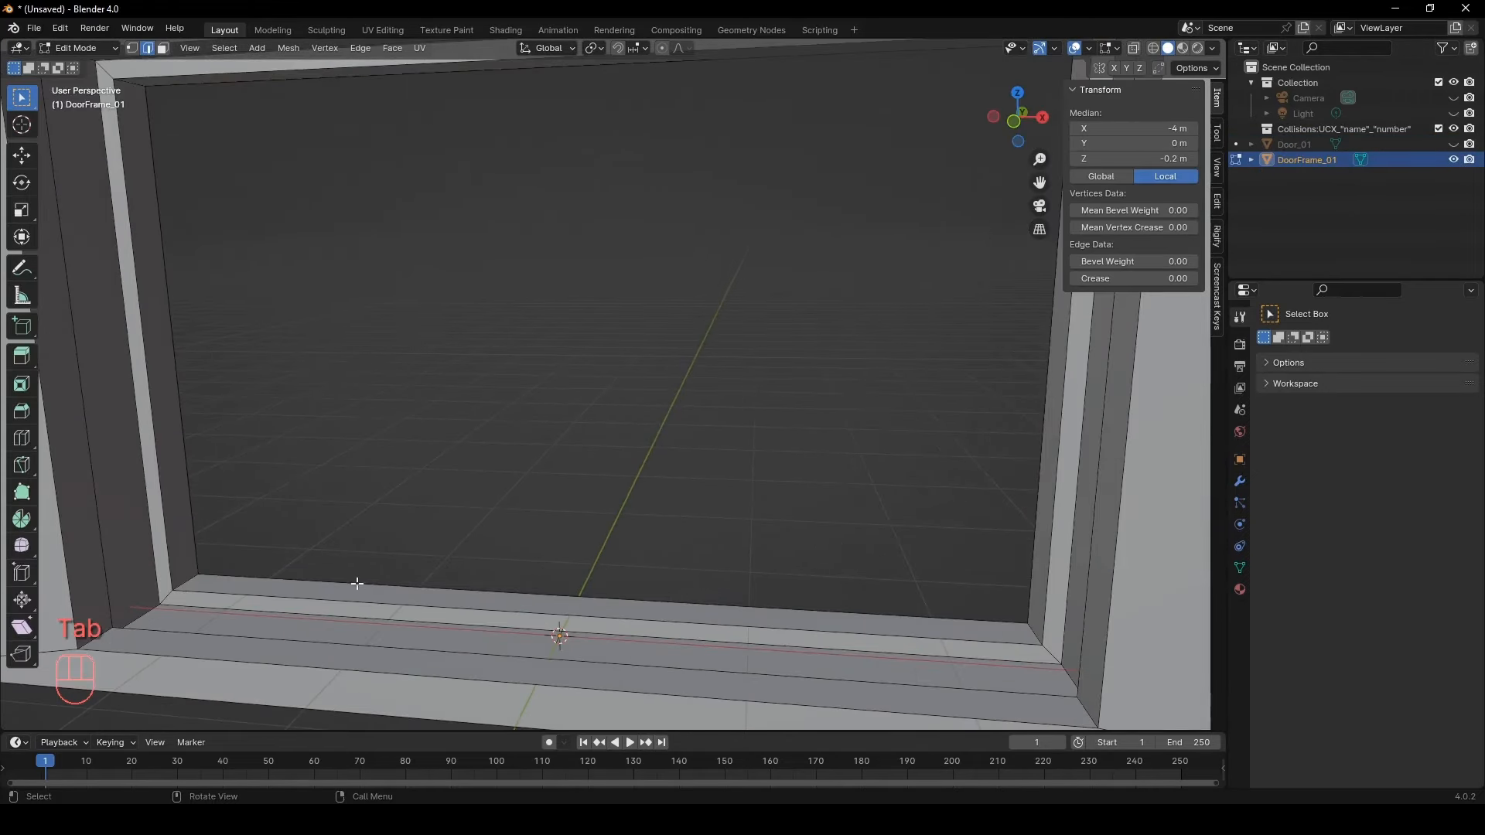
key("2")
left_click(276, 597, "alt")
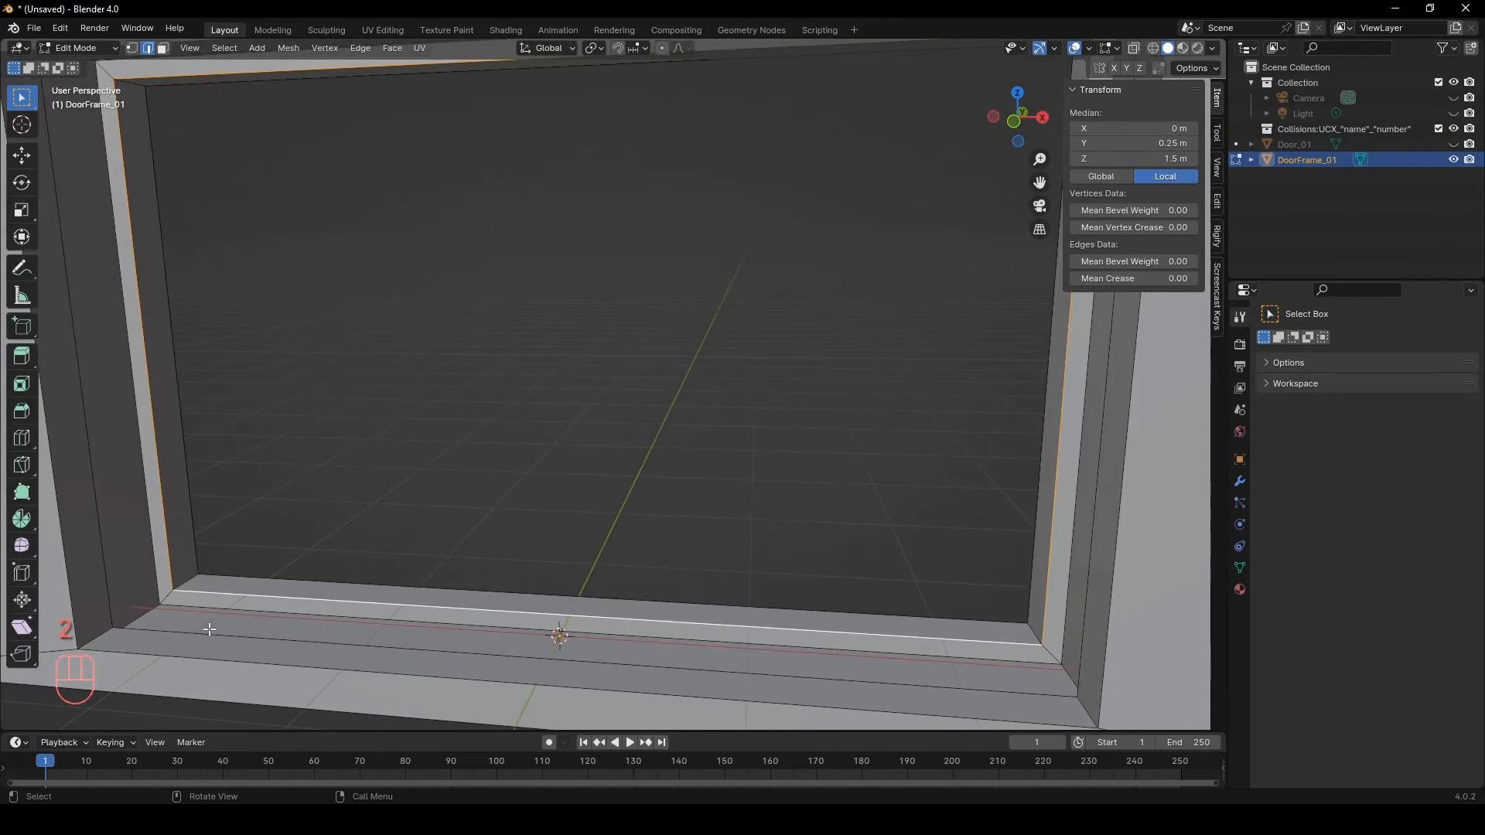
left_click(191, 635, "alt+shift")
middle_click_drag(192, 635, 740, 343)
key("ctrl+b")
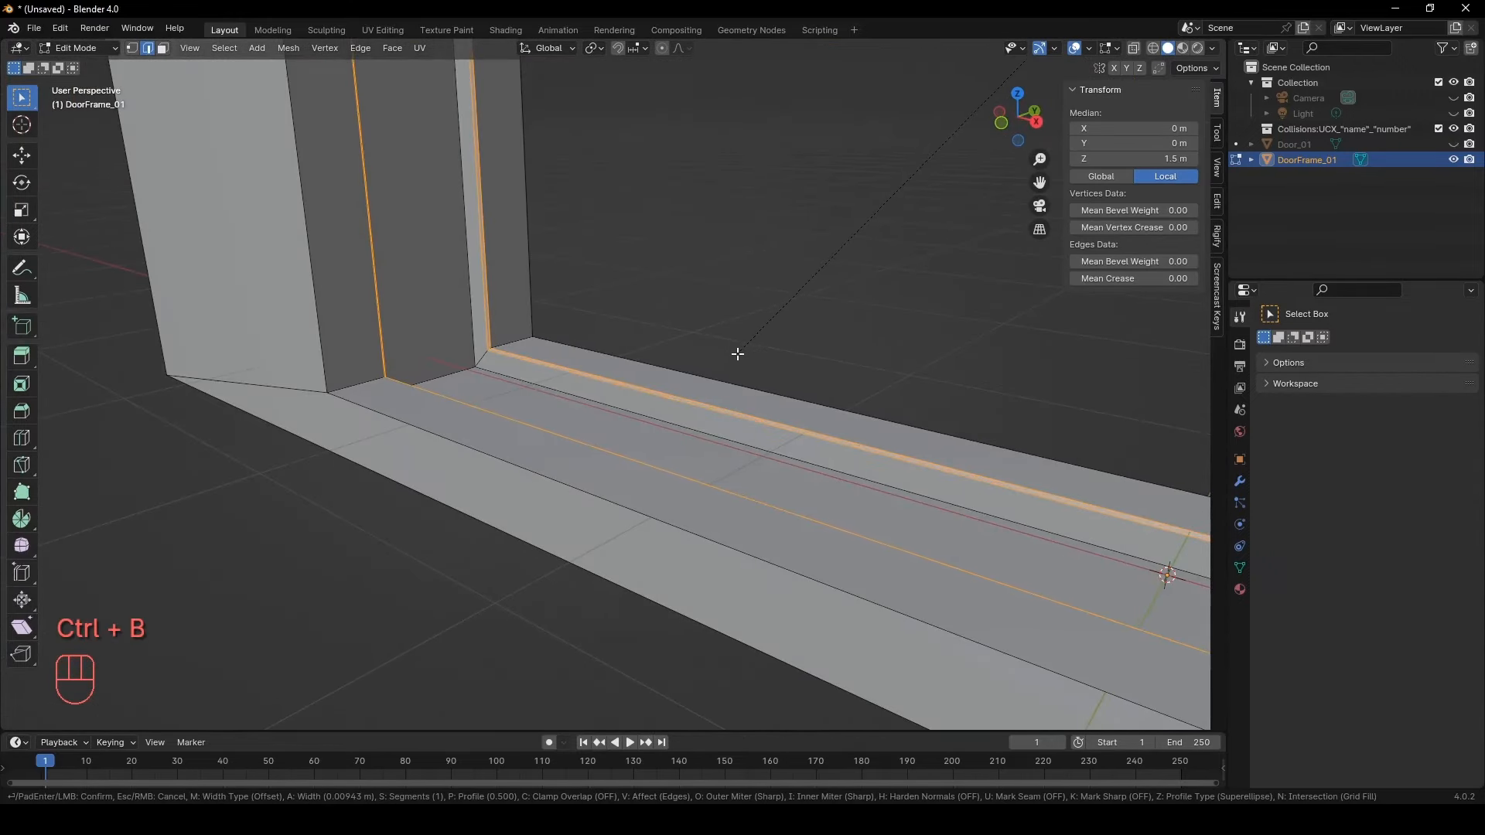
key("KP_Decimal")
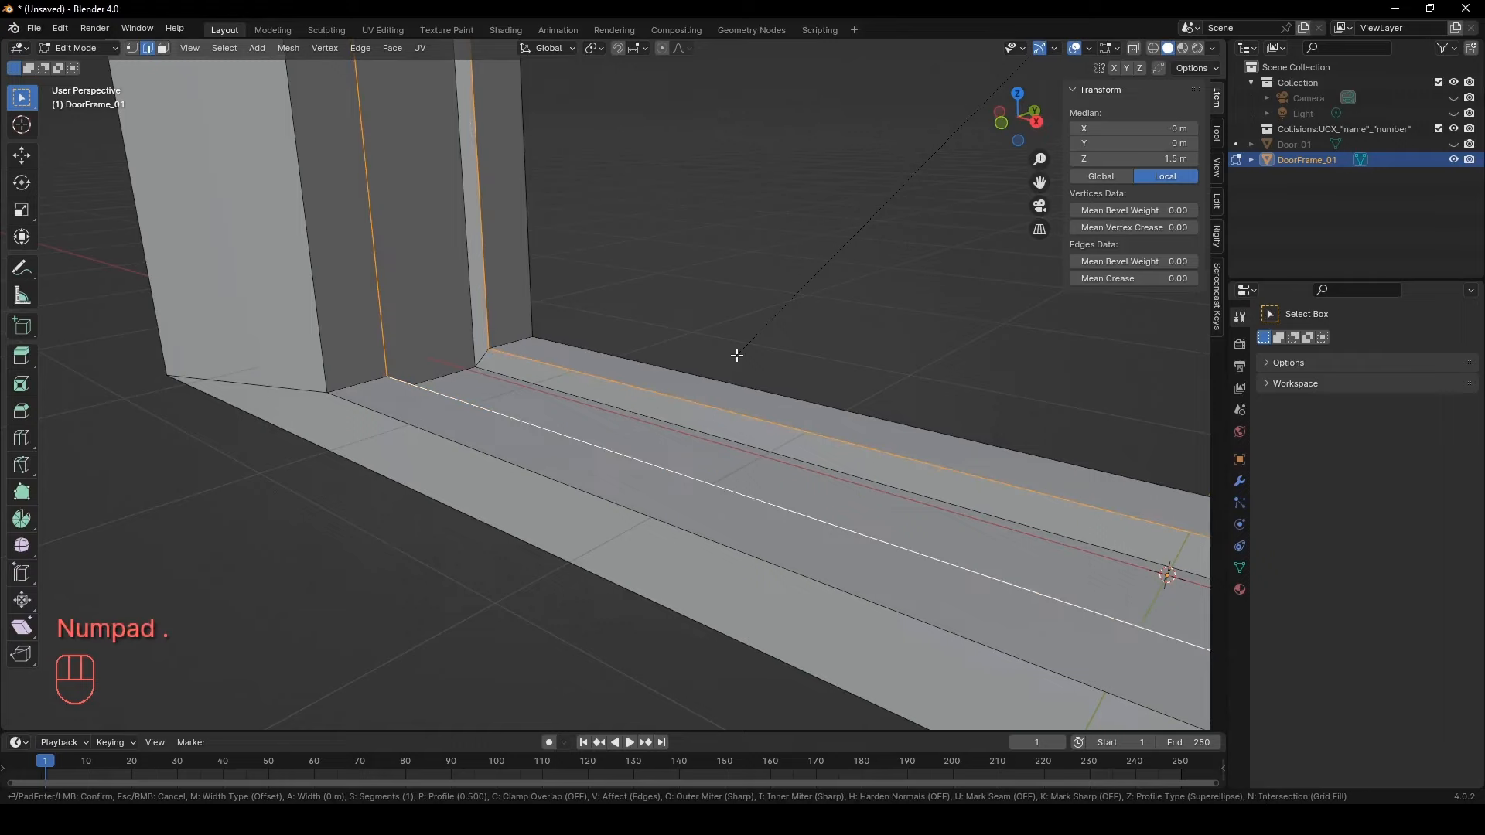
key("KP_0")
key("KP_1")
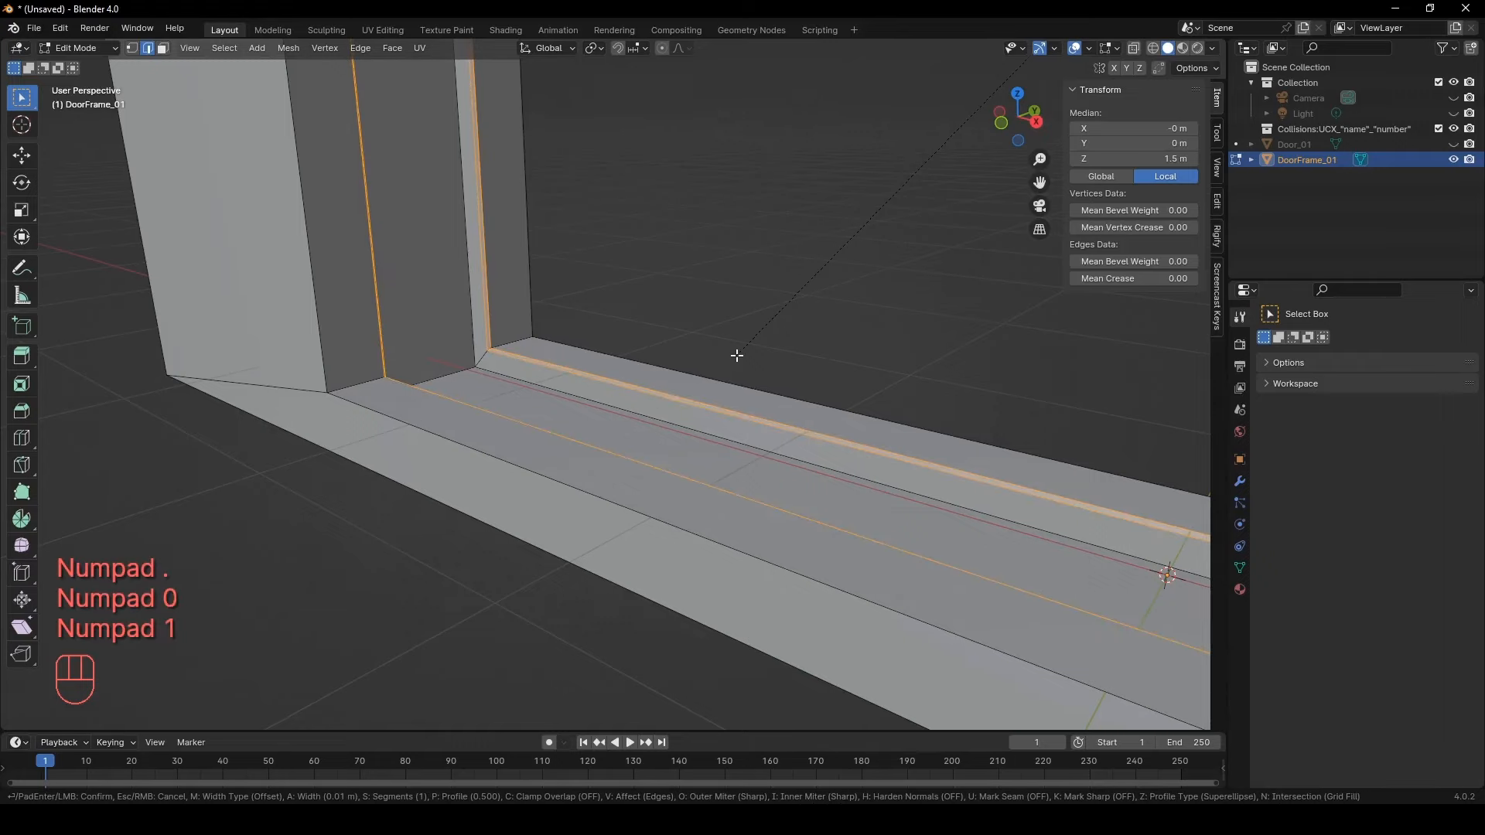
key("Return")
middle_click_drag(736, 354, 678, 384)
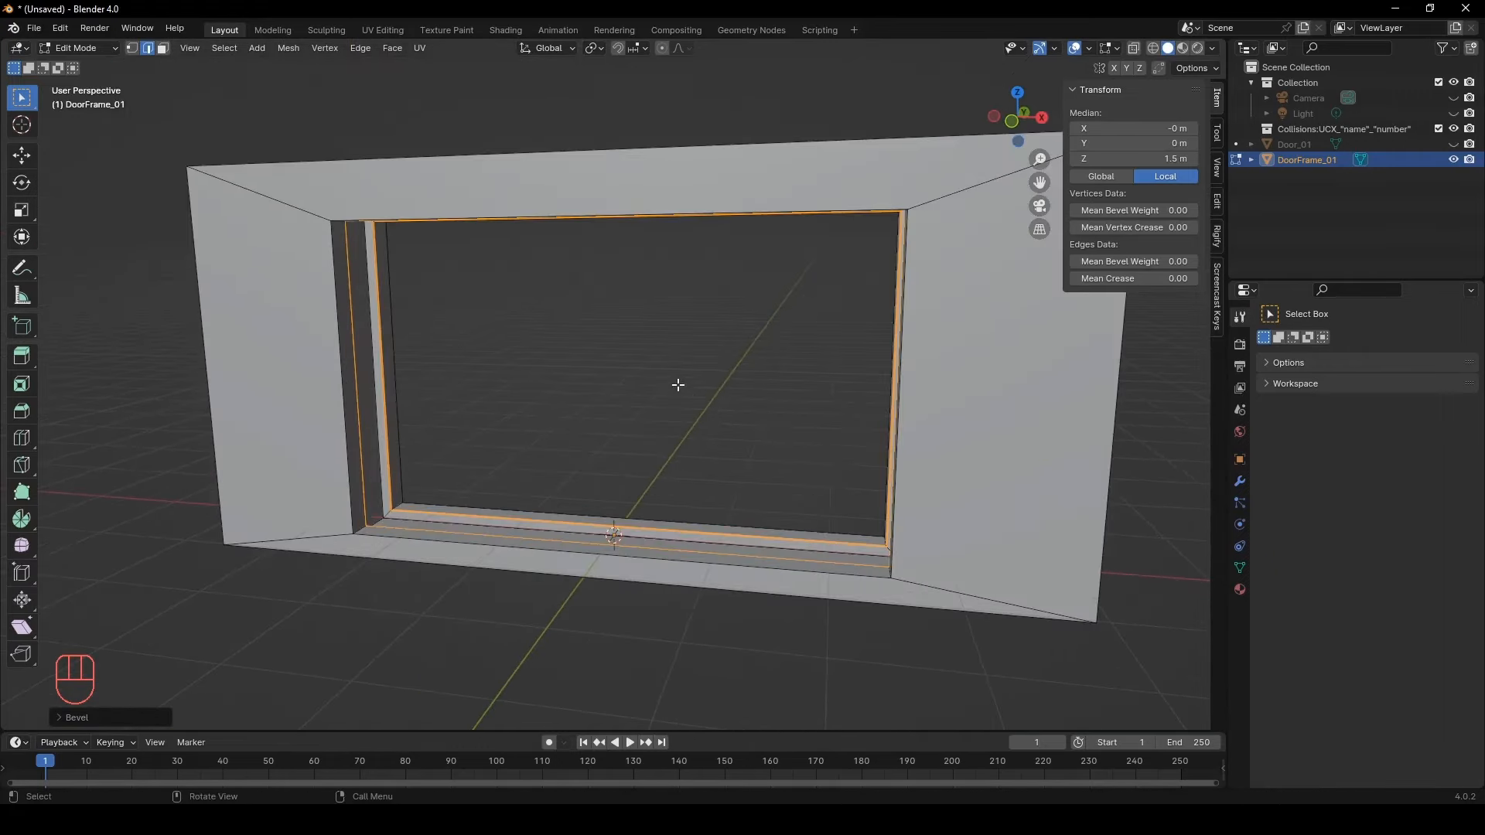
Isolate the door and bevel the edges around its front and back faces by 0.01 m
left_click(1453, 144)
left_click(1452, 159)
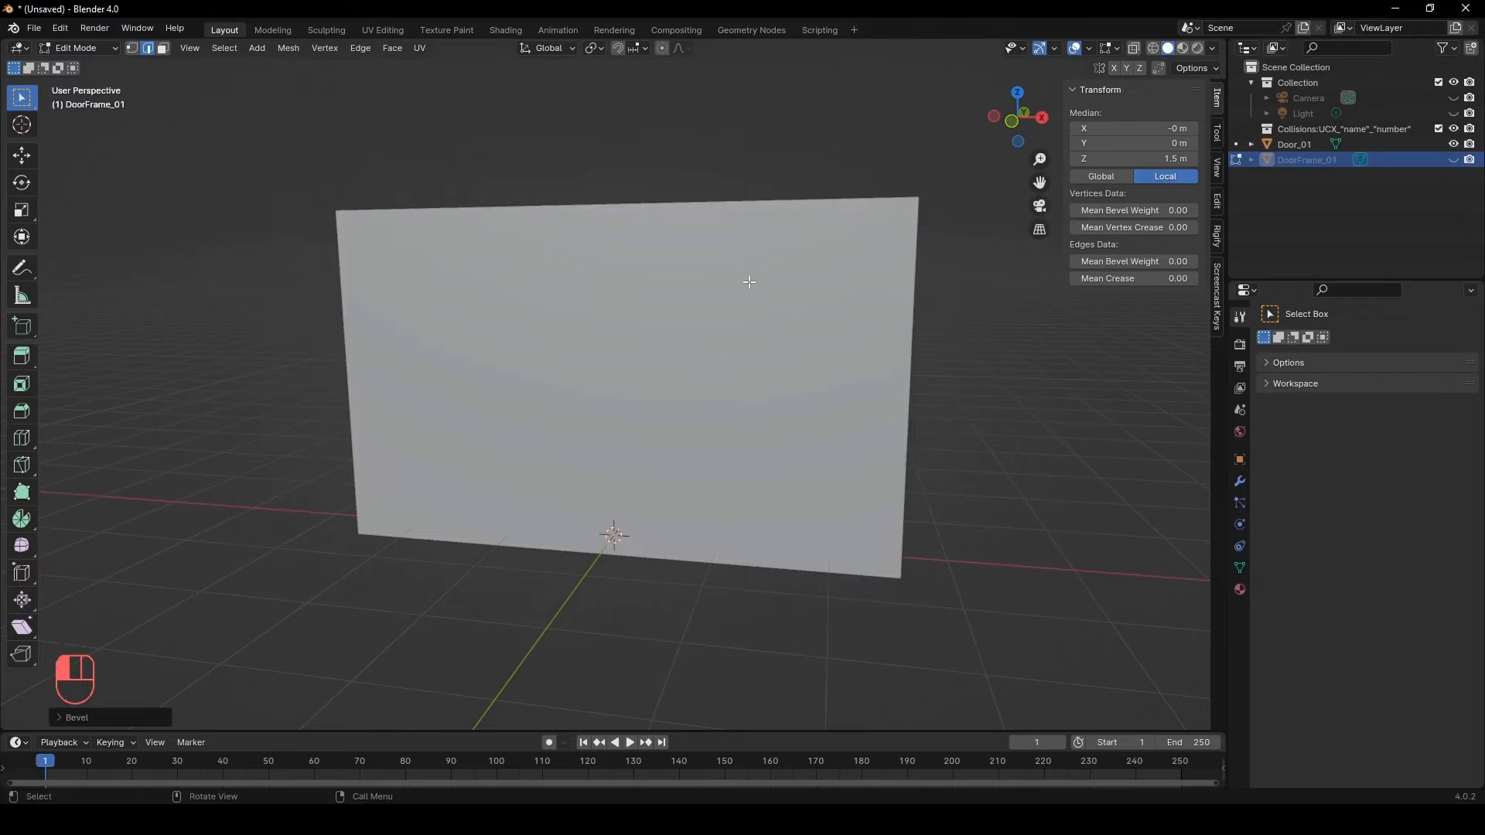
key("Tab")
left_click(774, 277)
key("Tab")
middle_click_drag(831, 287, 801, 322)
key("3")
left_click(770, 300)
left_click(528, 299, "shift")
key("ctrl+b")
type(".01")
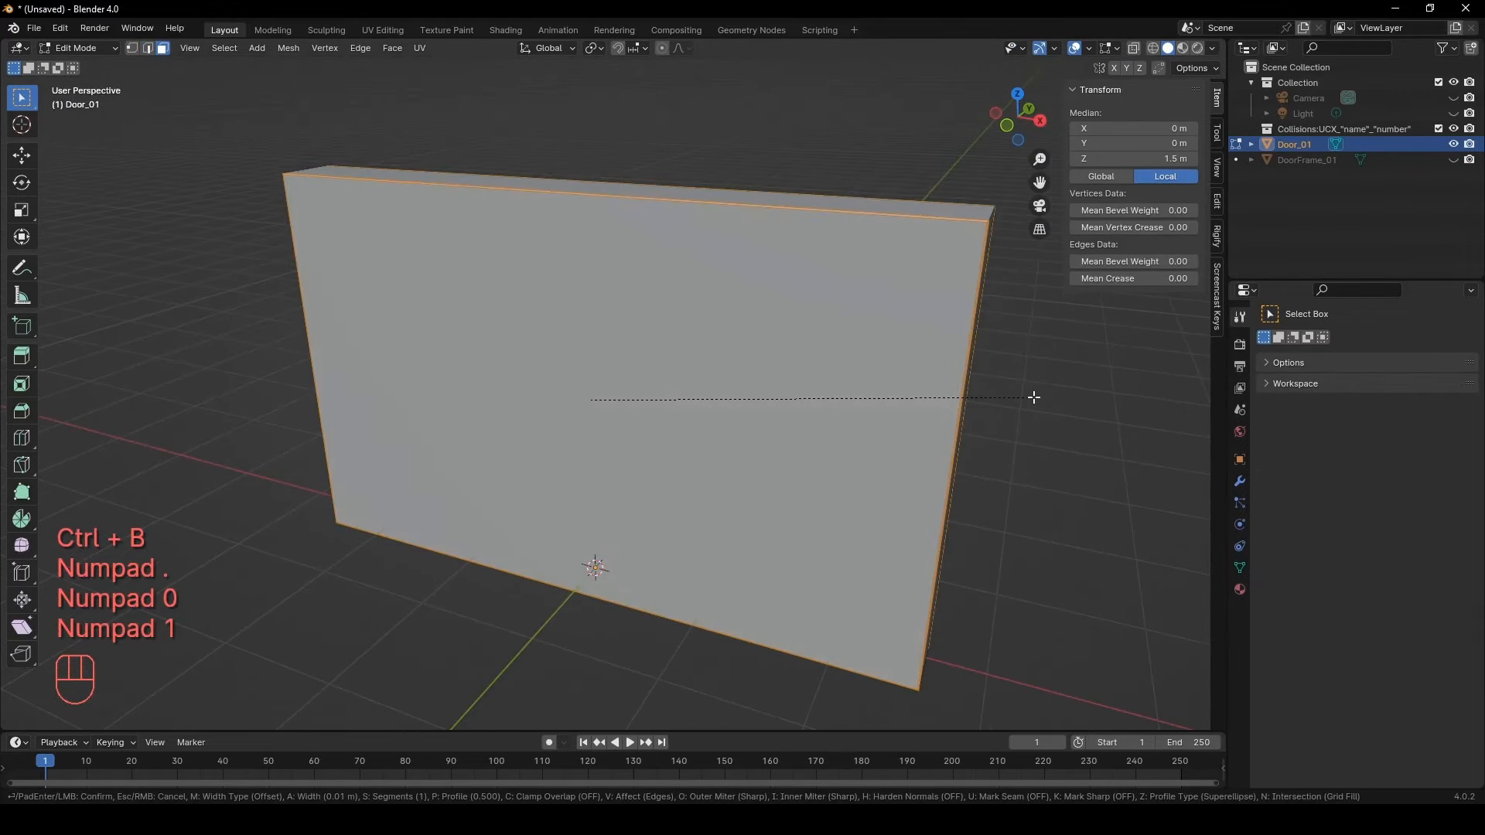
key("Return")
Show the frame to inspect the bevelled door's fit, and hide both objects
left_click(1452, 159)
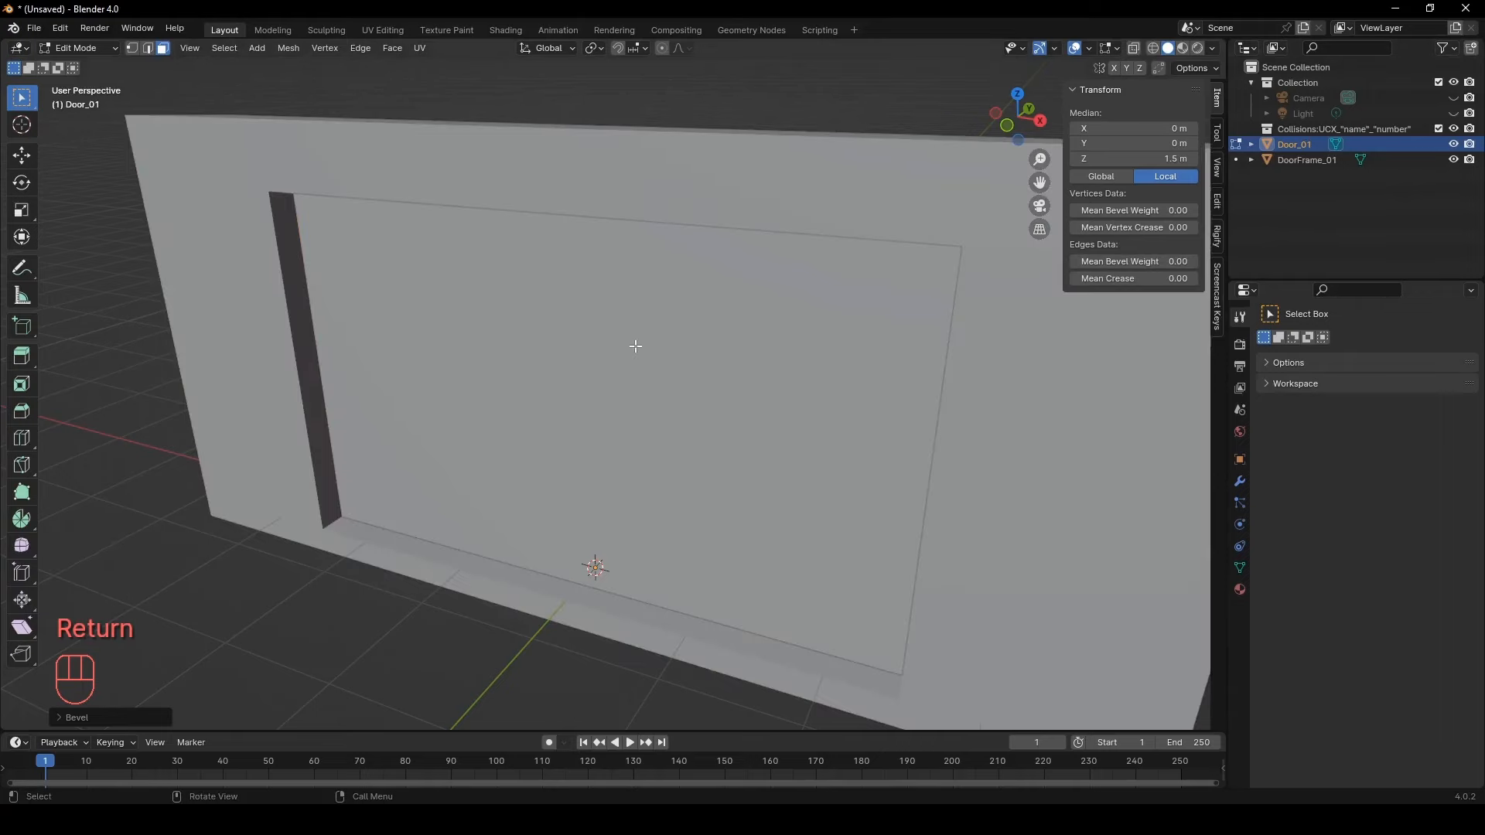
middle_click_drag(635, 345, 680, 312)
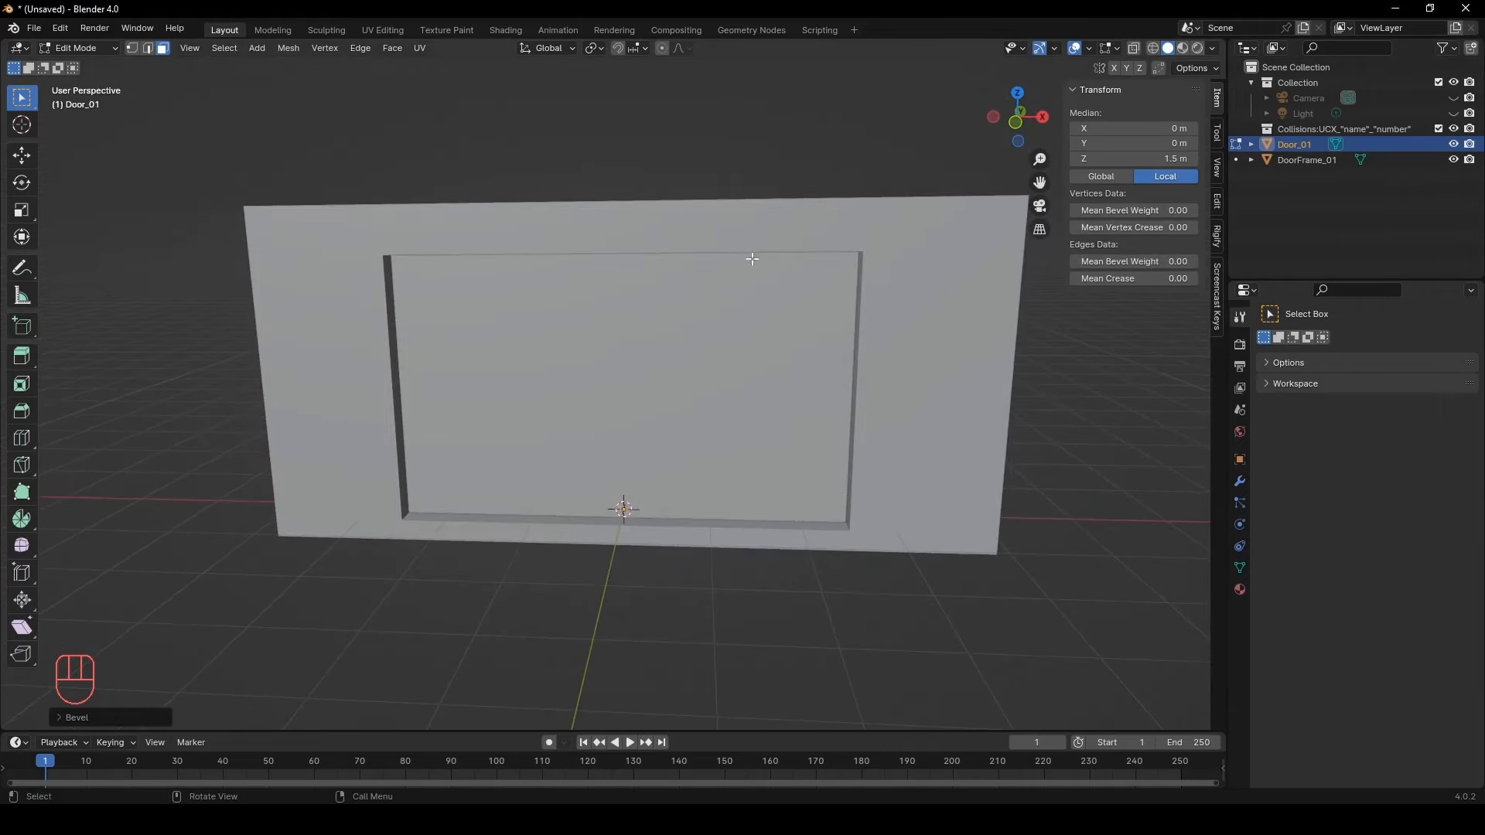
left_click(1453, 144)
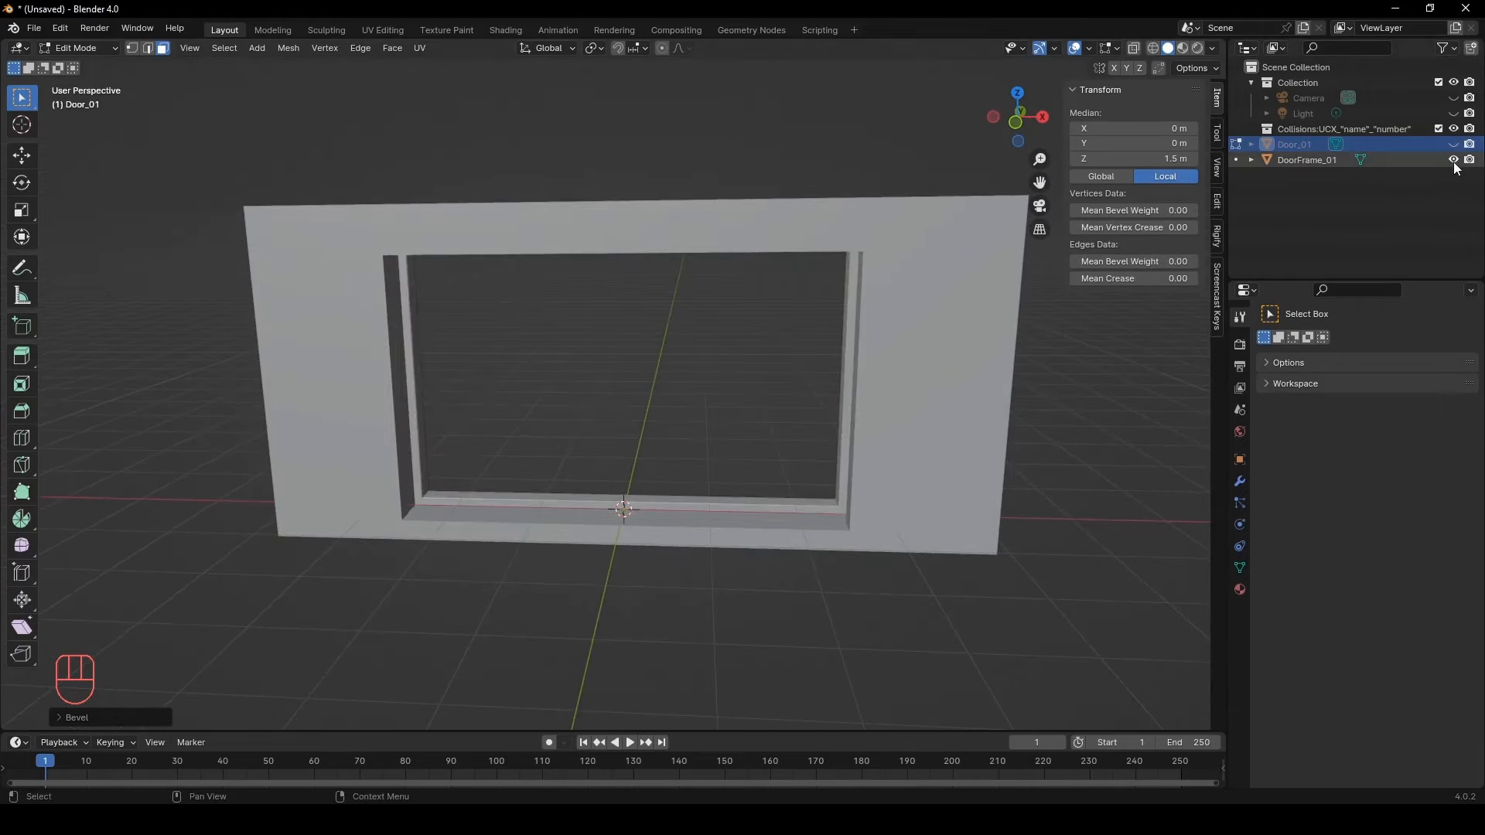
left_click(1453, 159)
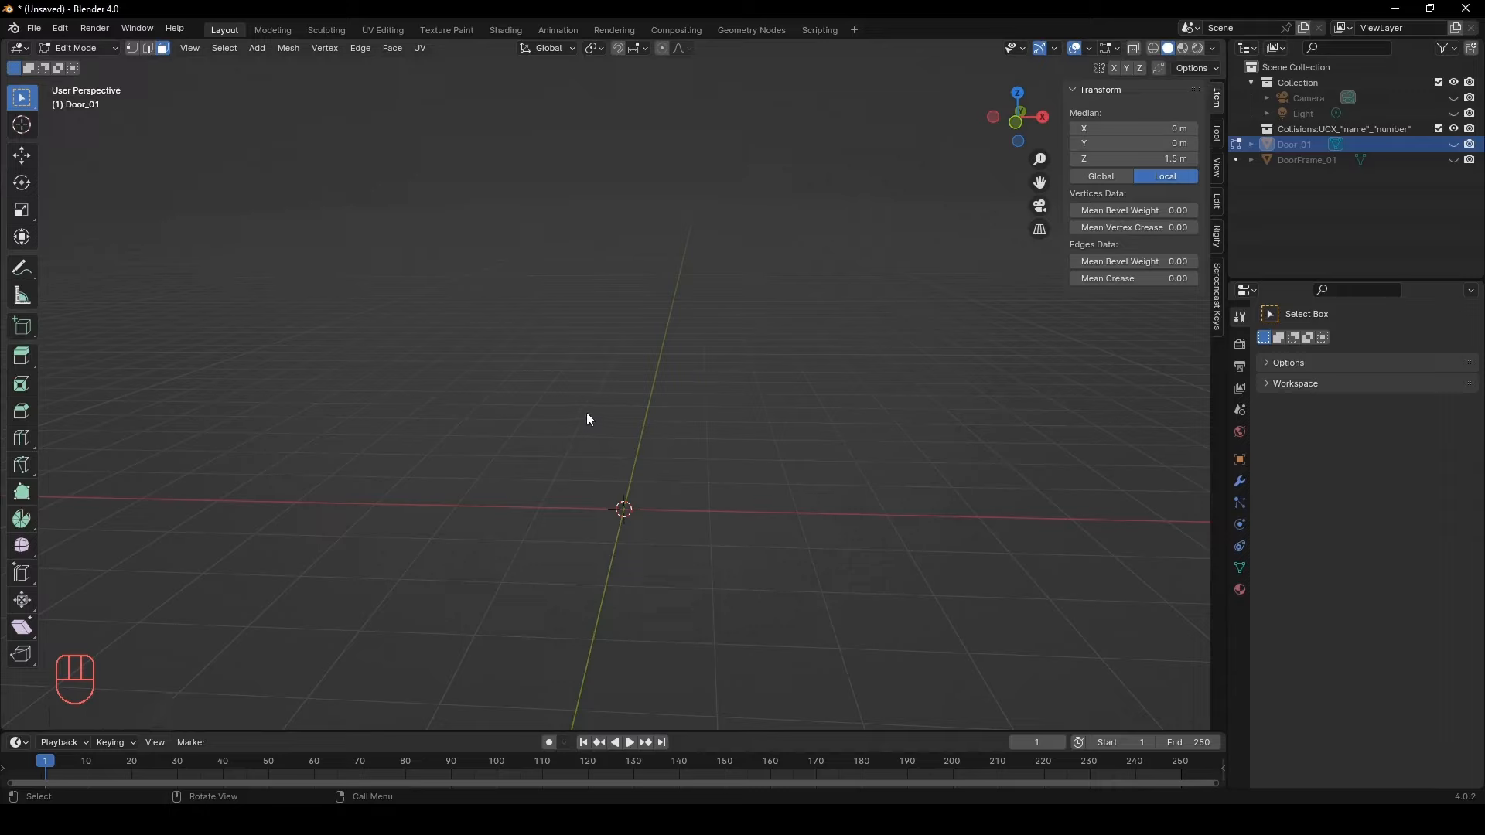
Add a cylinder mesh at the origin with 64 vertices
key("Tab")
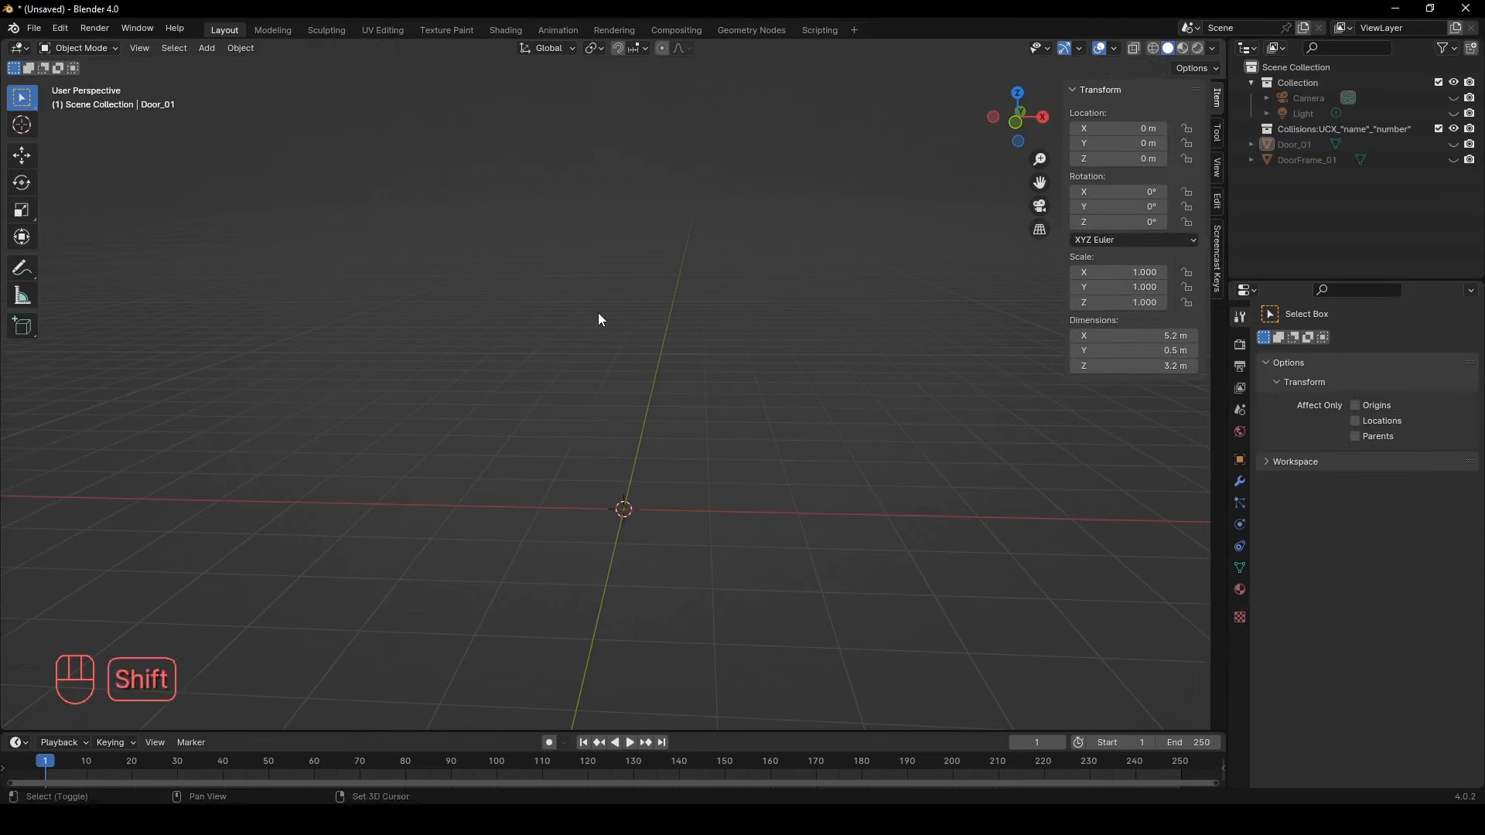
key("shift+a")
mouse_move(597, 312)
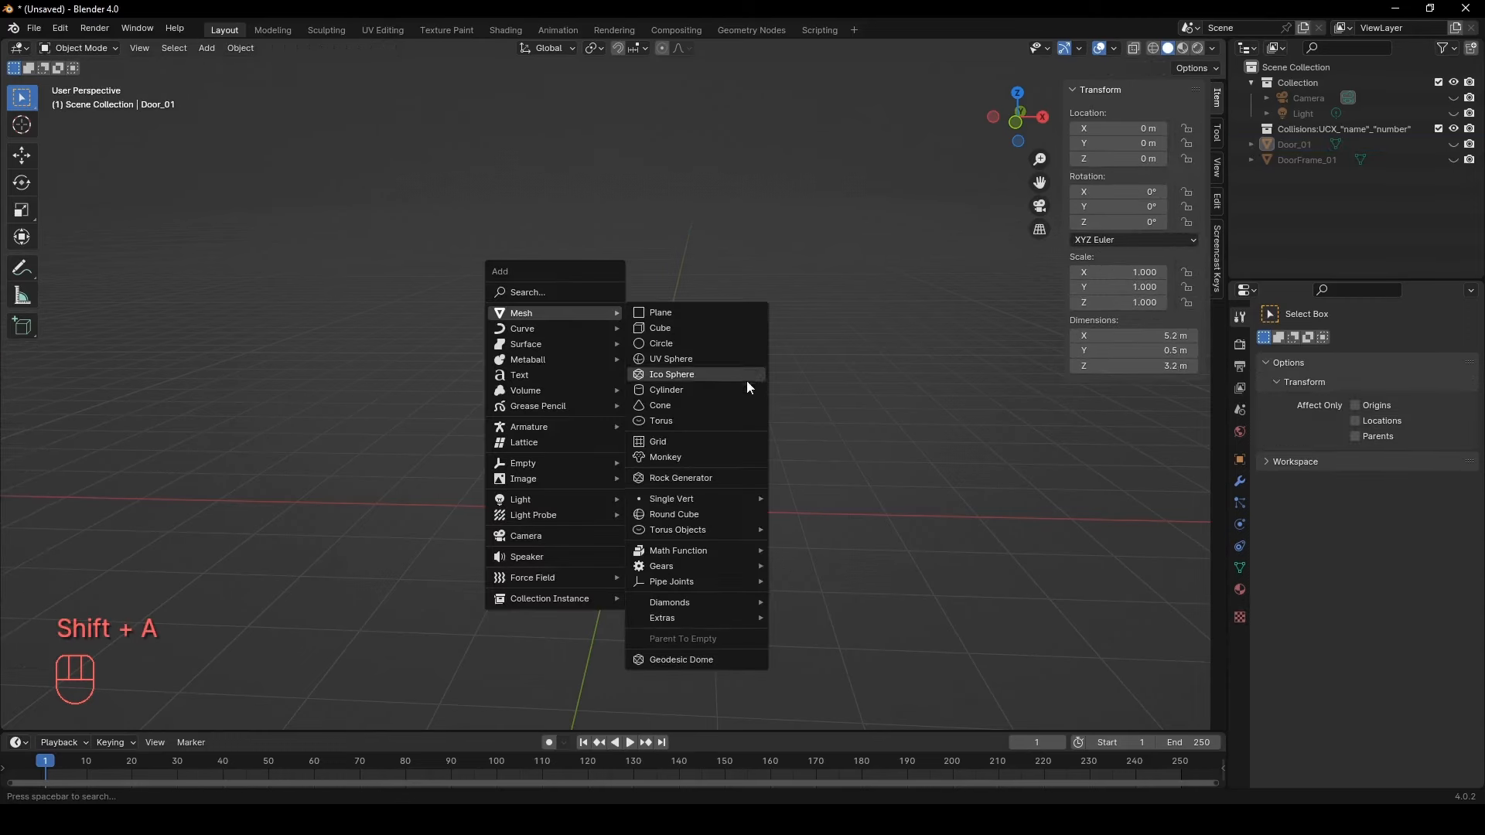
left_click(671, 390)
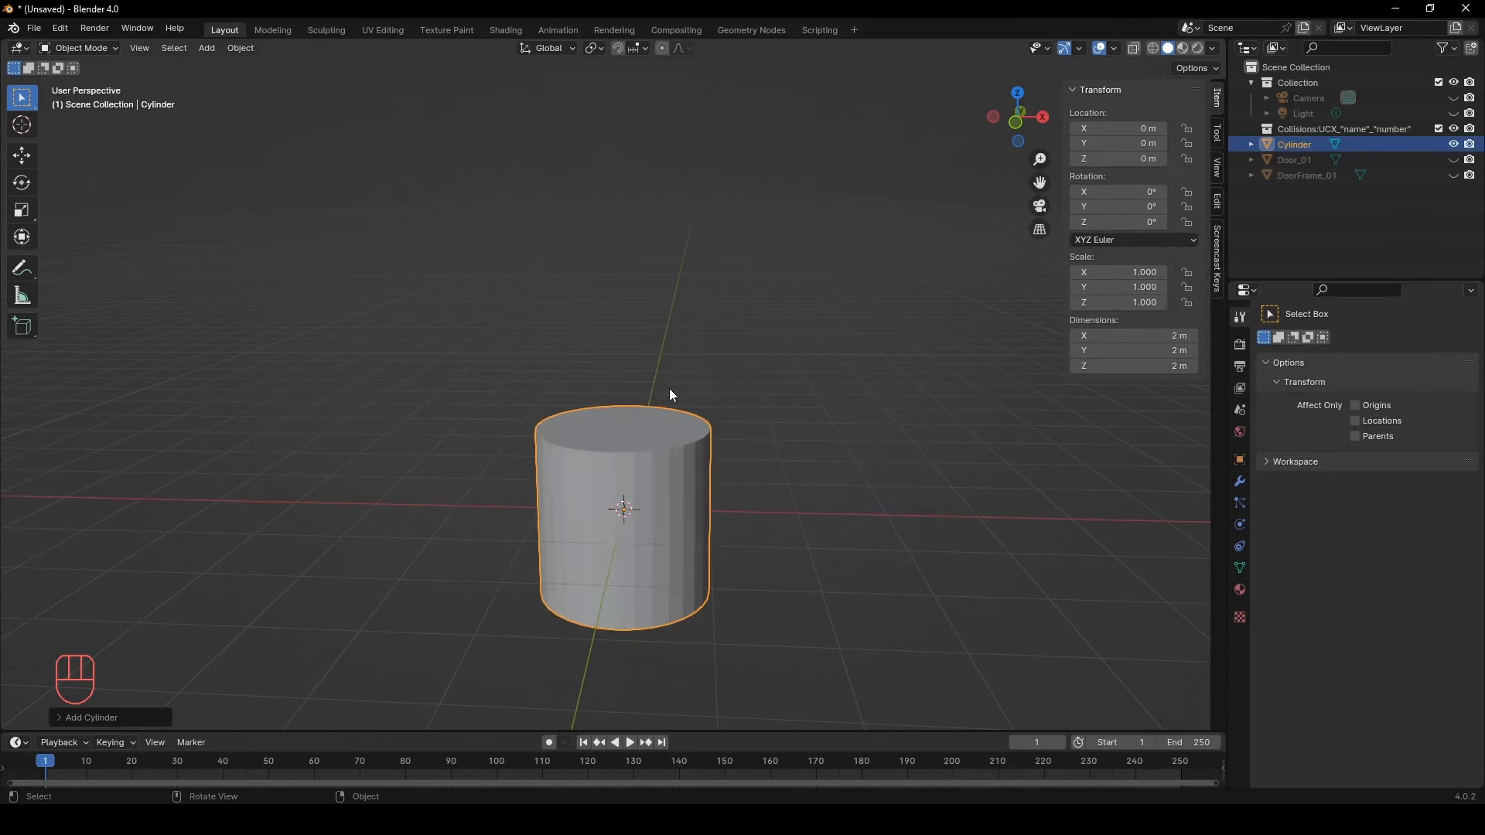
left_click(58, 717)
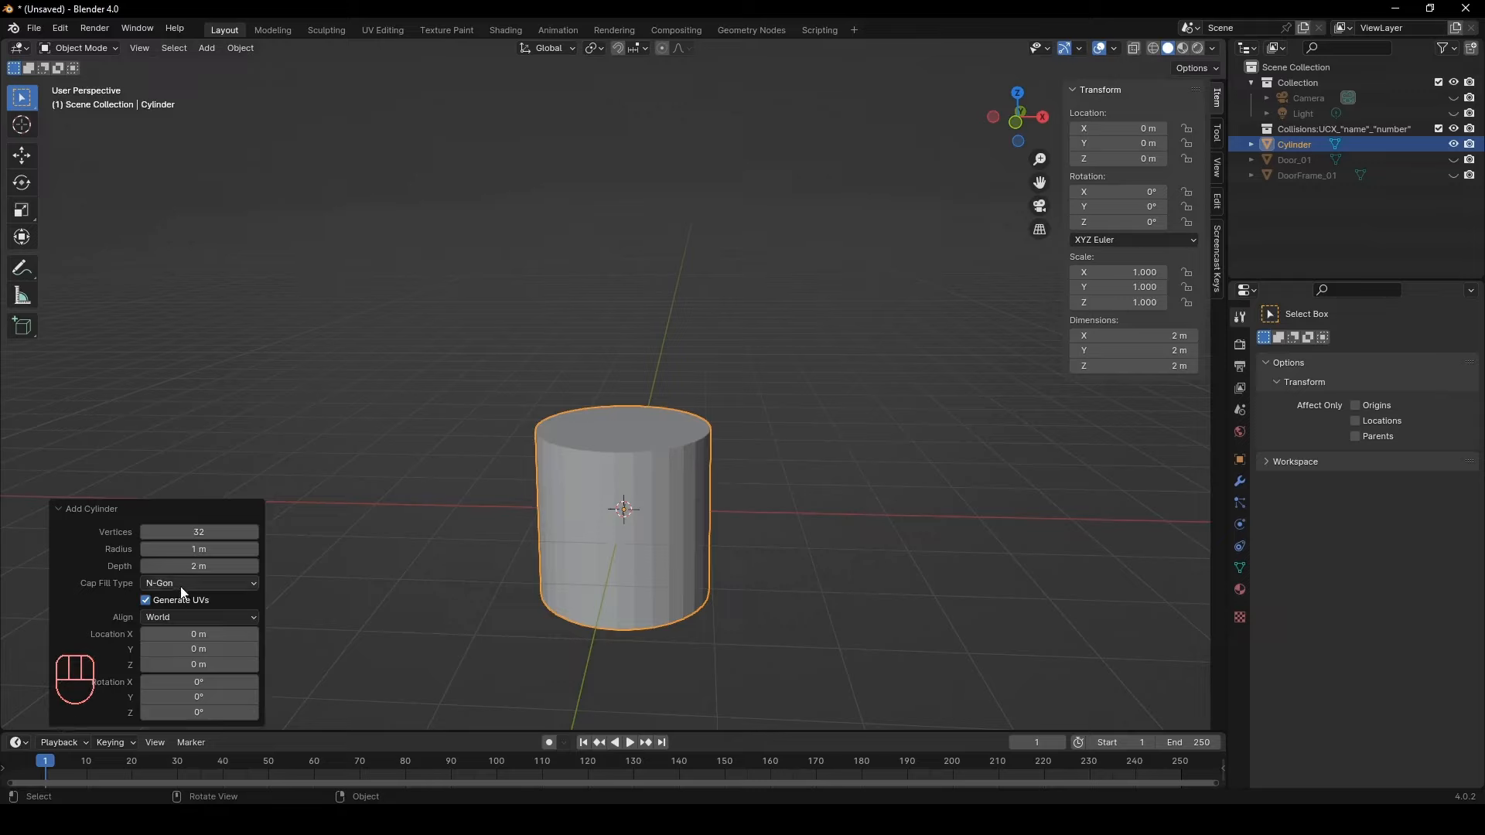
left_click(205, 532)
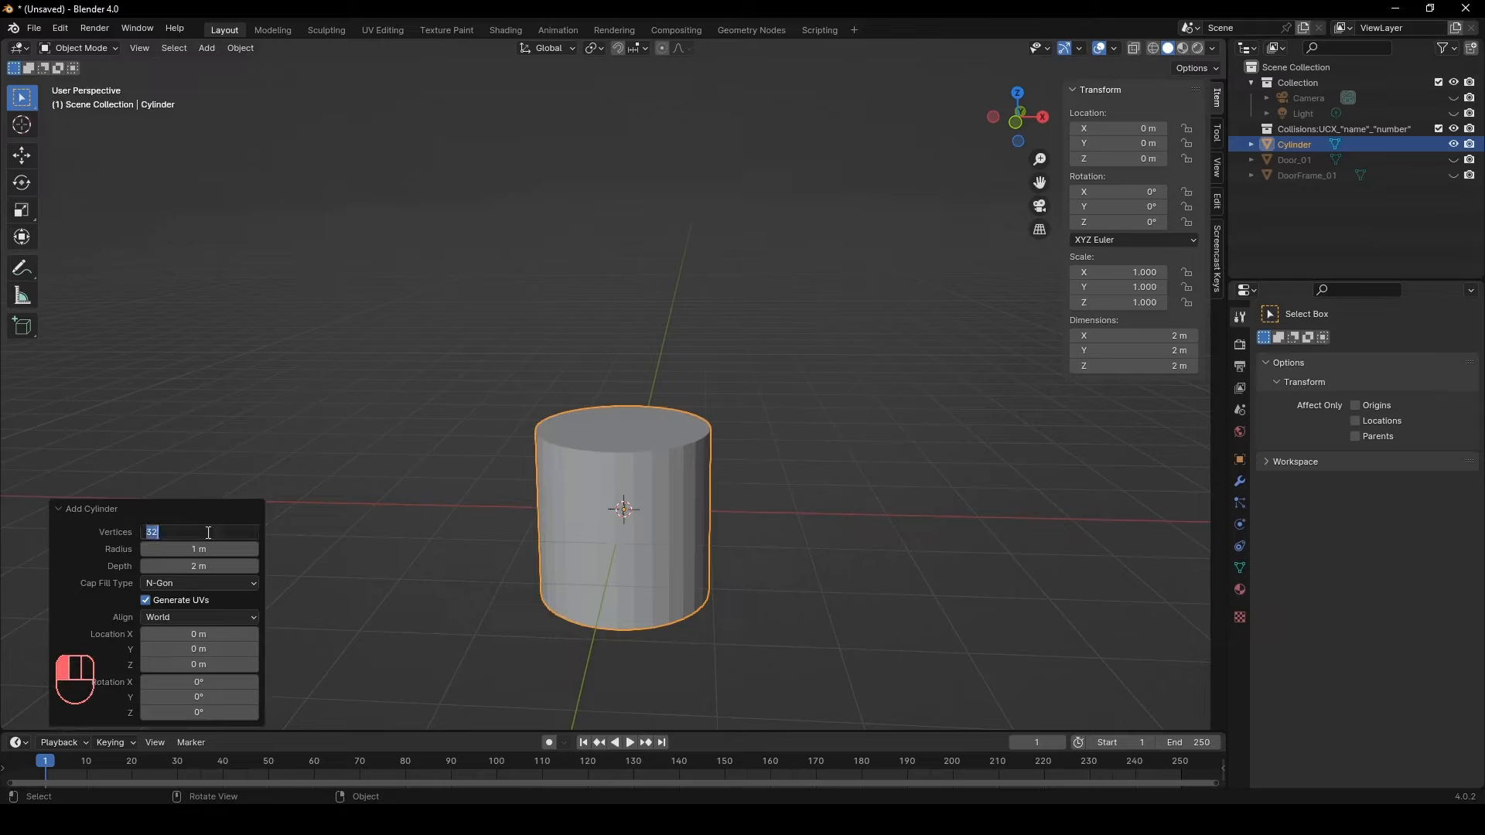
type("64")
key("Return")
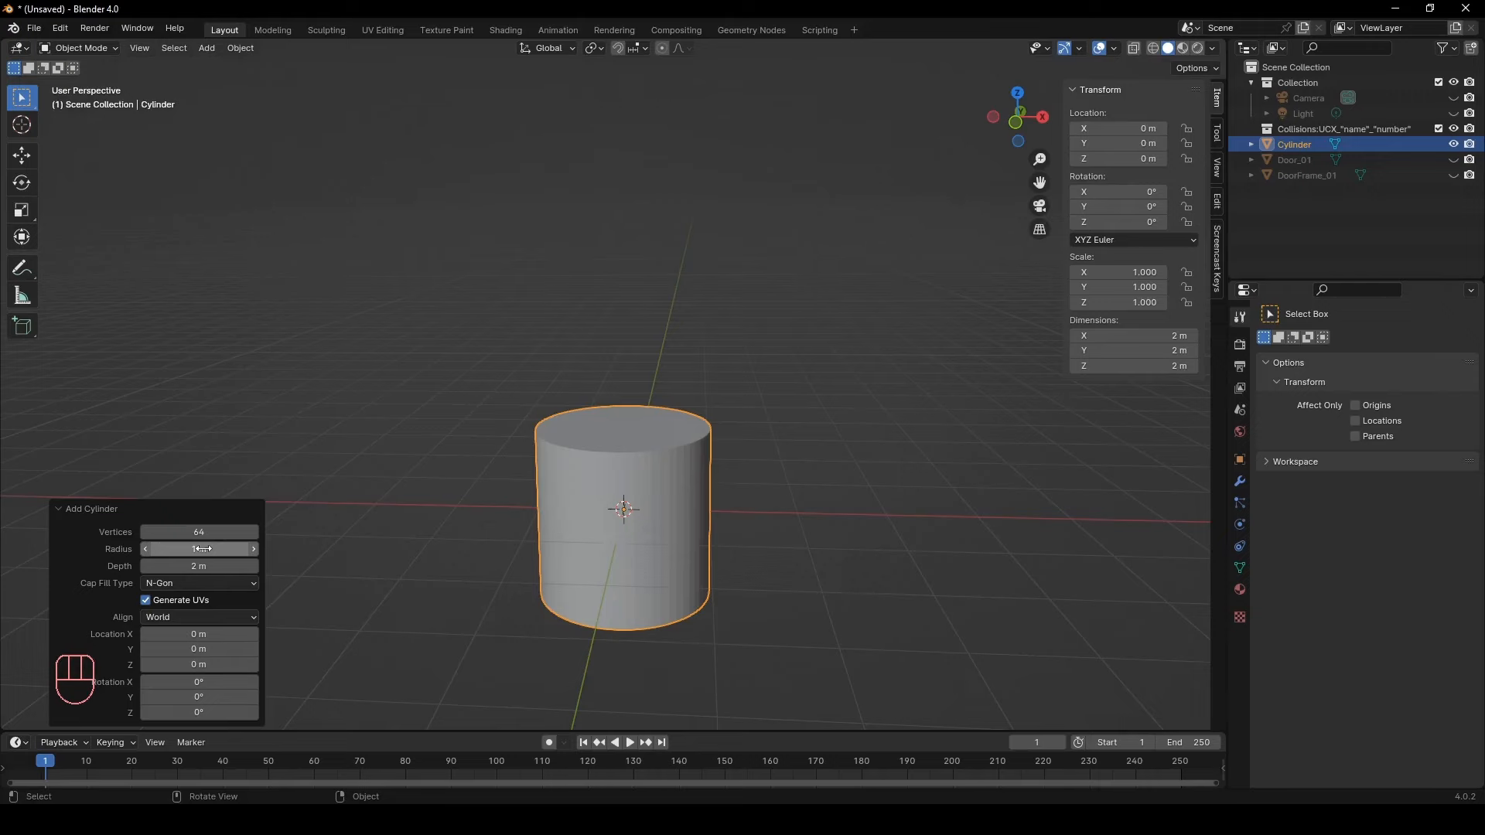
Set the new cylinder's radius to 0.25 m and its depth to 0.2 m
left_click(204, 549)
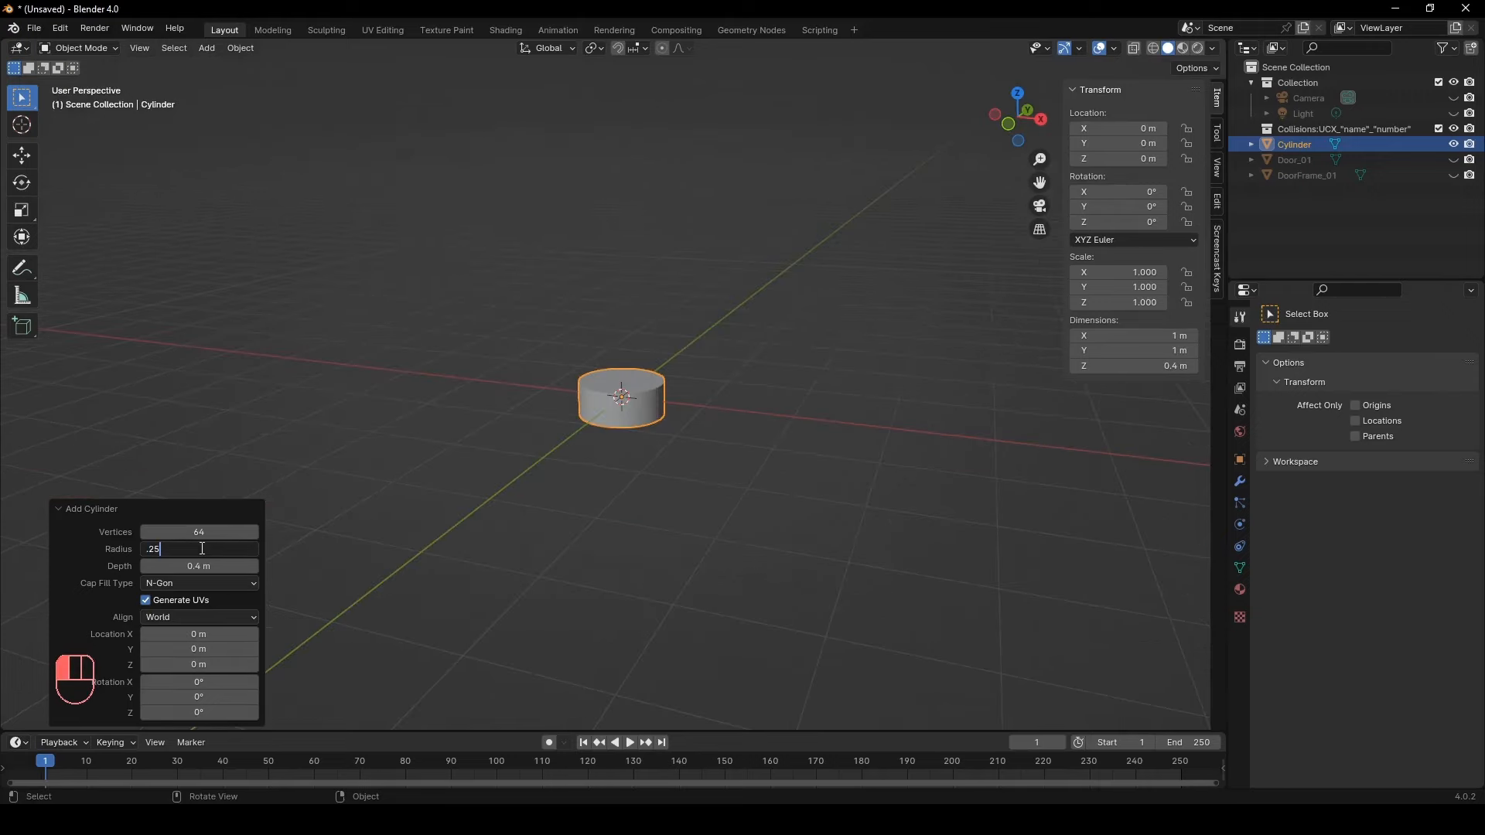
key("Return")
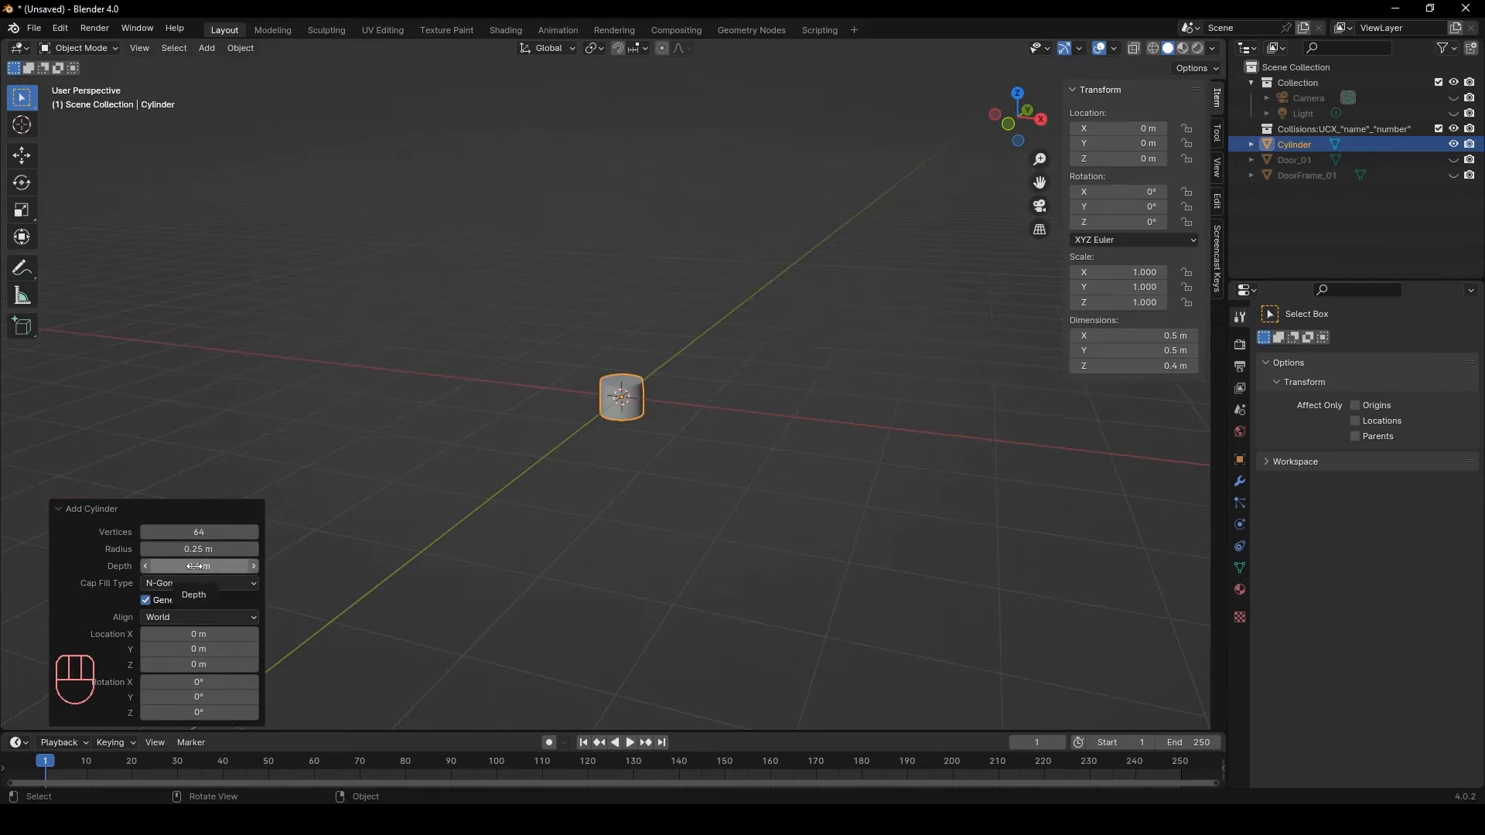
left_click(195, 566)
type(".2")
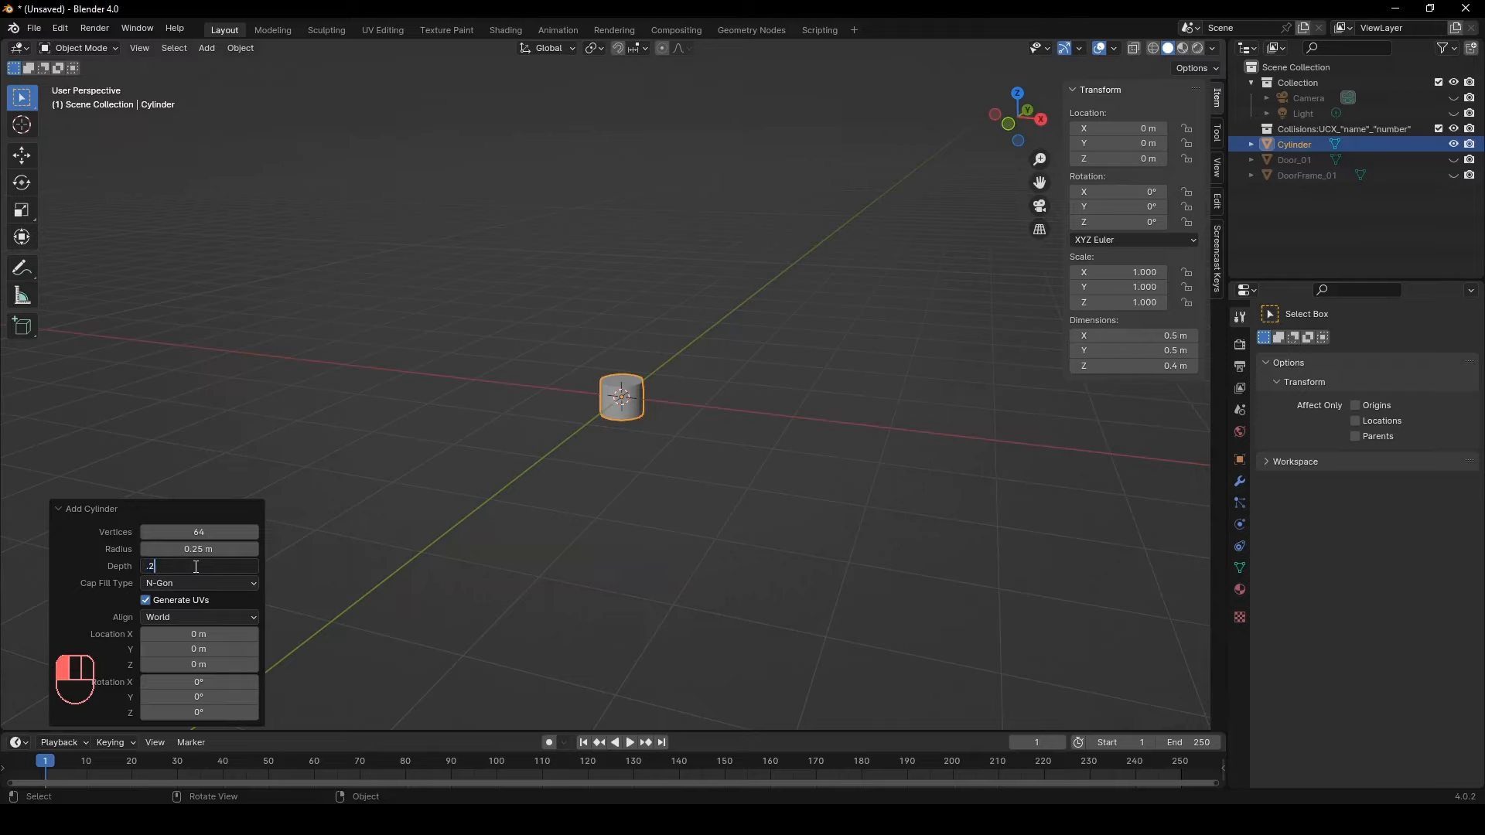
key("Return")
scroll(668, 424, "up", 8)
scroll(669, 443, "up", 3)
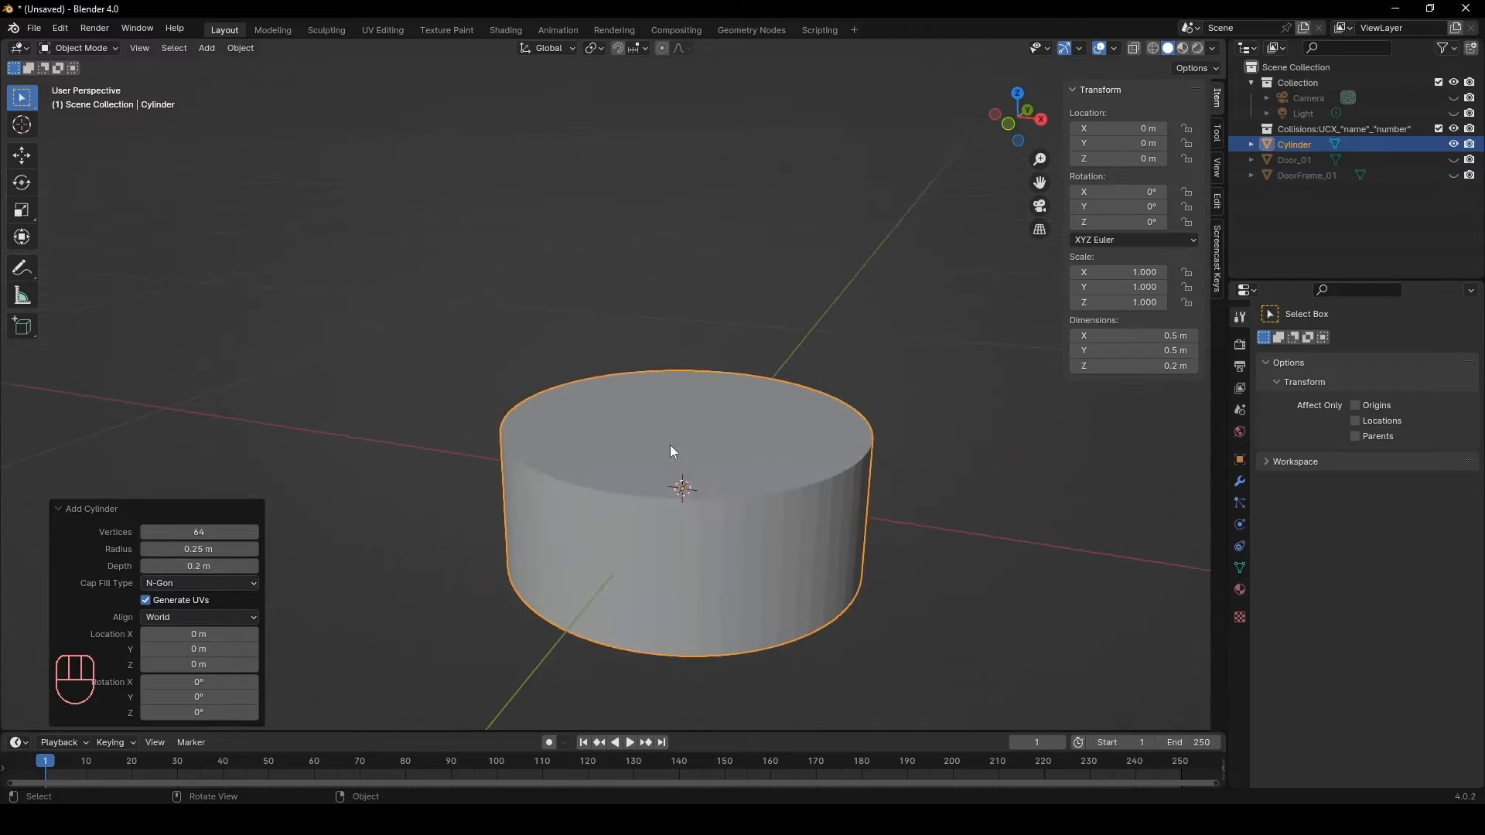
Rotate the cylinder 90° about the global Y axis and apply all its transforms
middle_click_drag(669, 444, 801, 308, "shift")
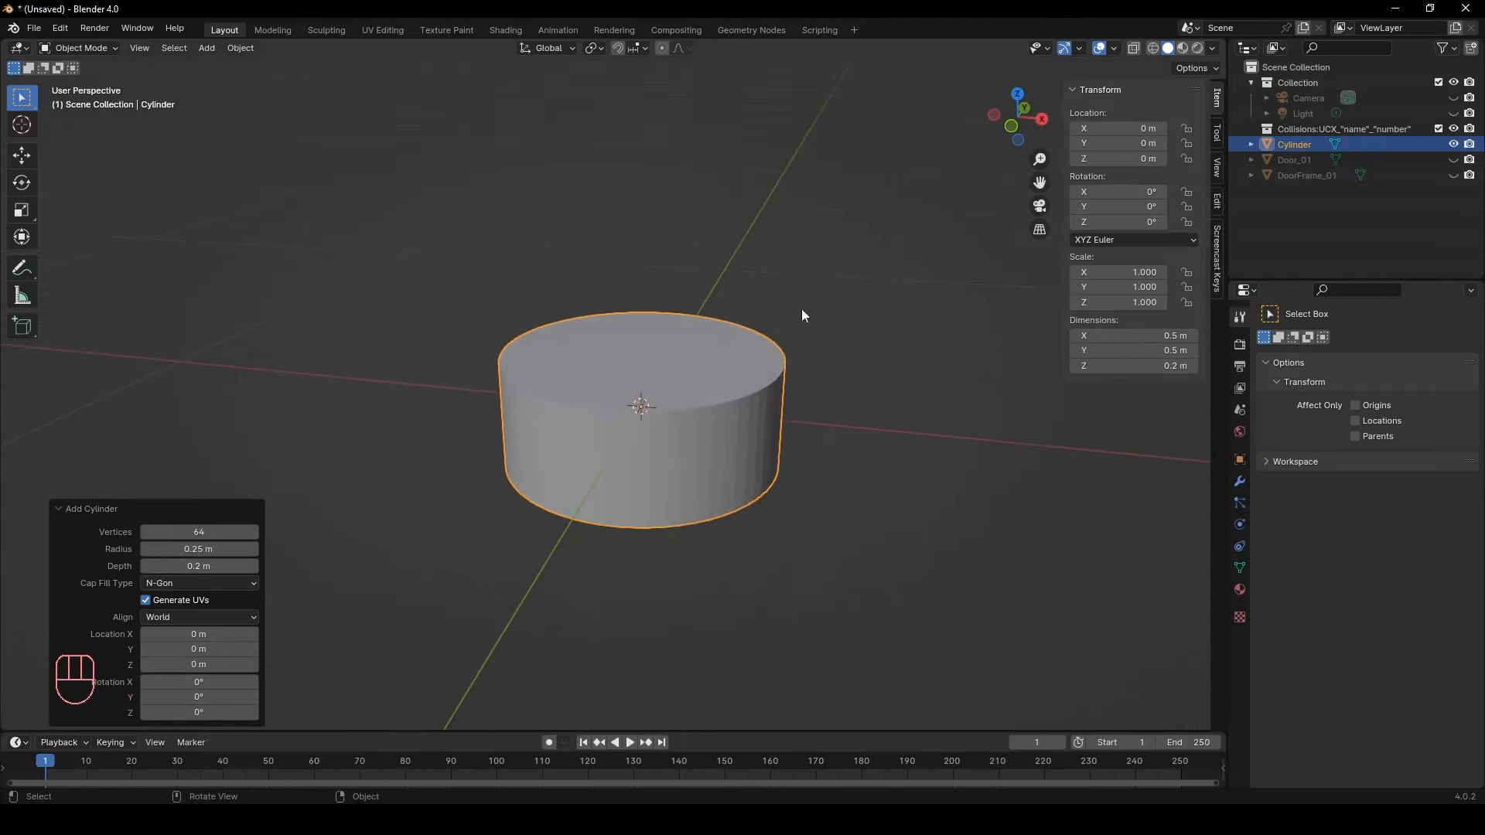
key("r")
key("x")
key("y")
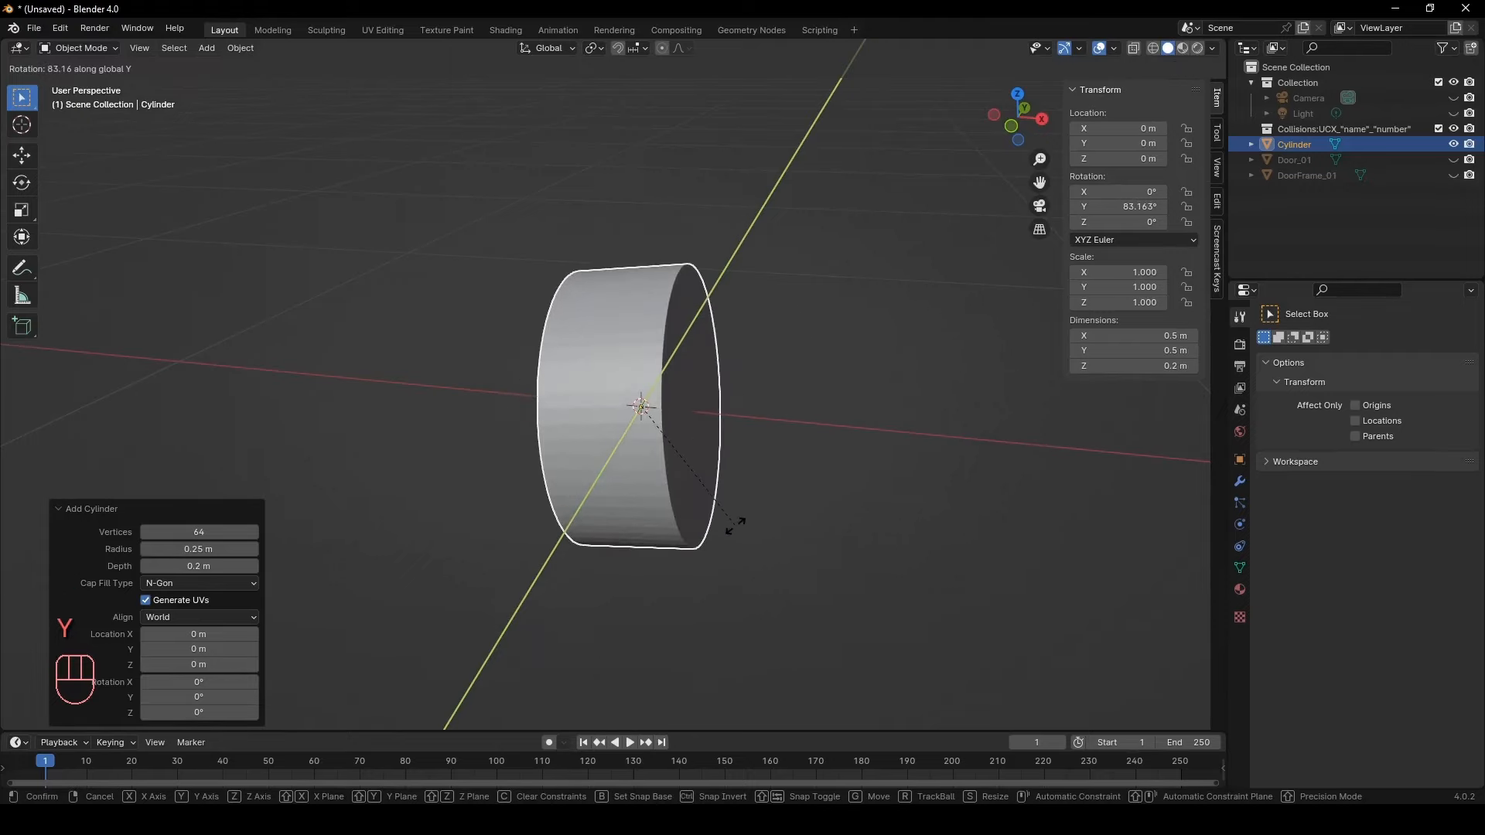
key("KP_9")
key("KP_0")
key("Return")
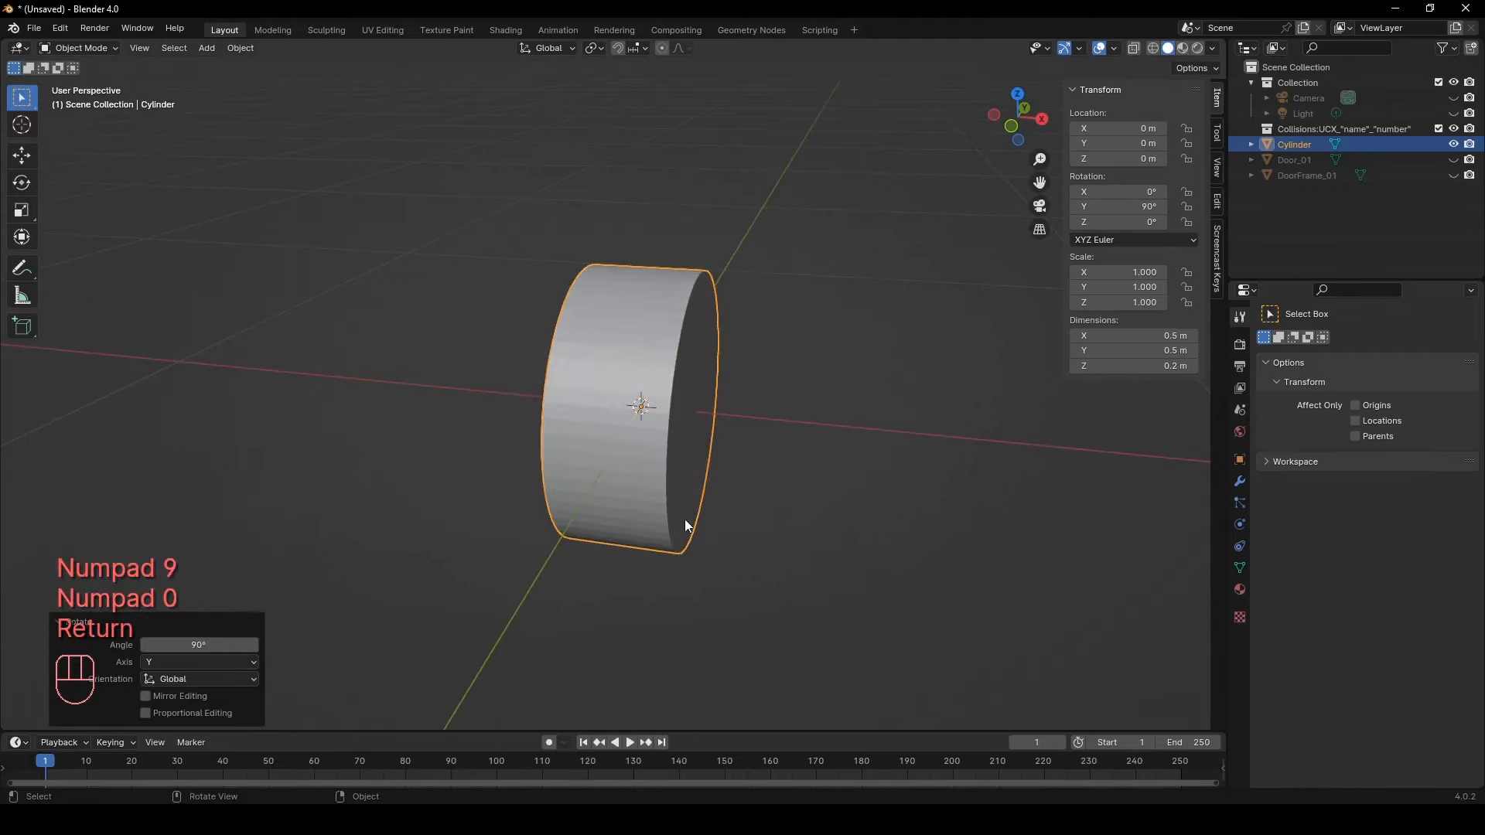
key("shift+a")
key("ctrl+a")
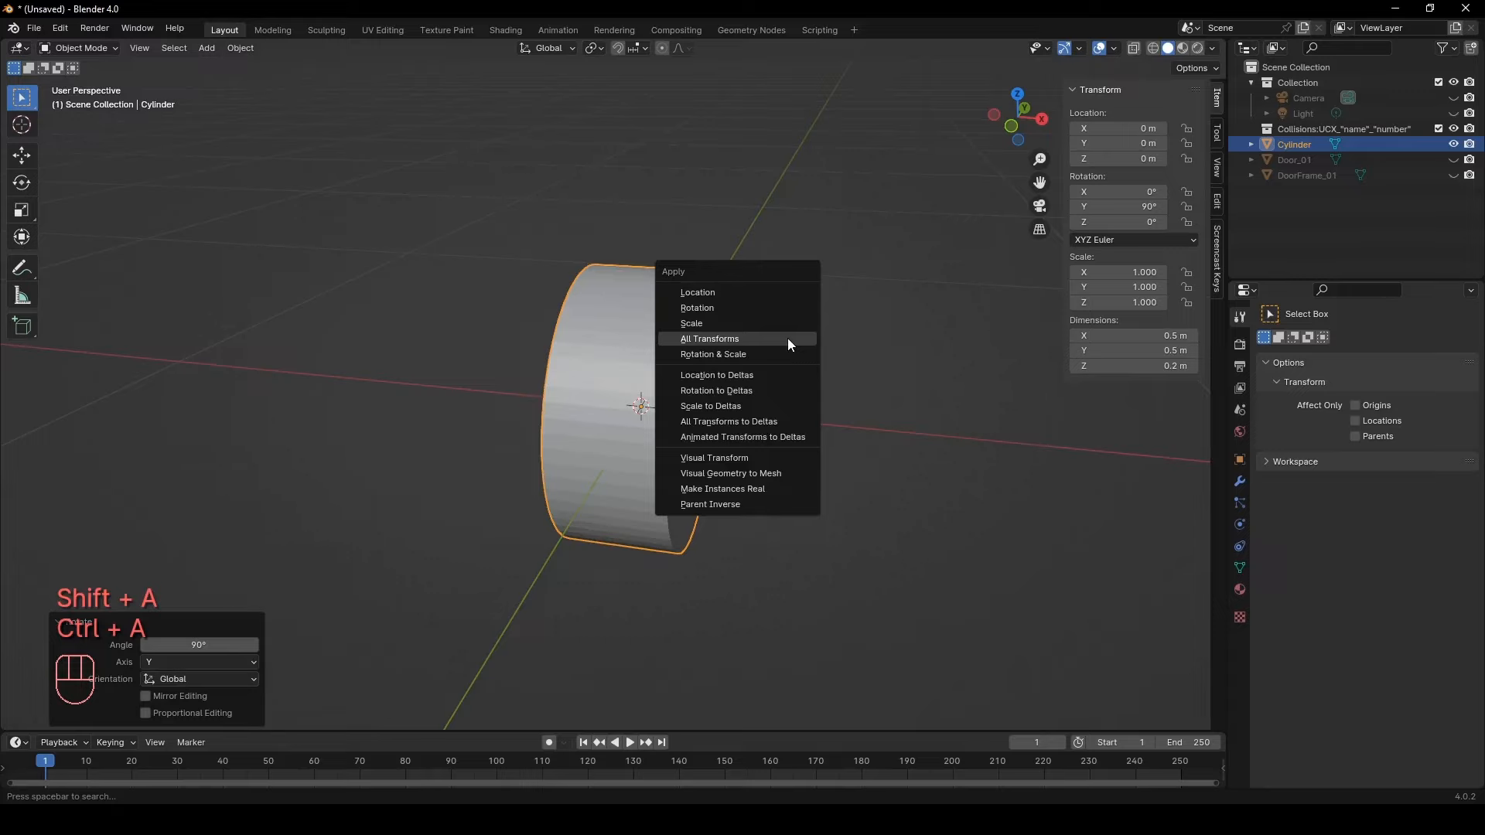
left_click(788, 338)
In Edit Mode, inset the ring of side faces around the cylinder by about 0.05 m
key("Tab")
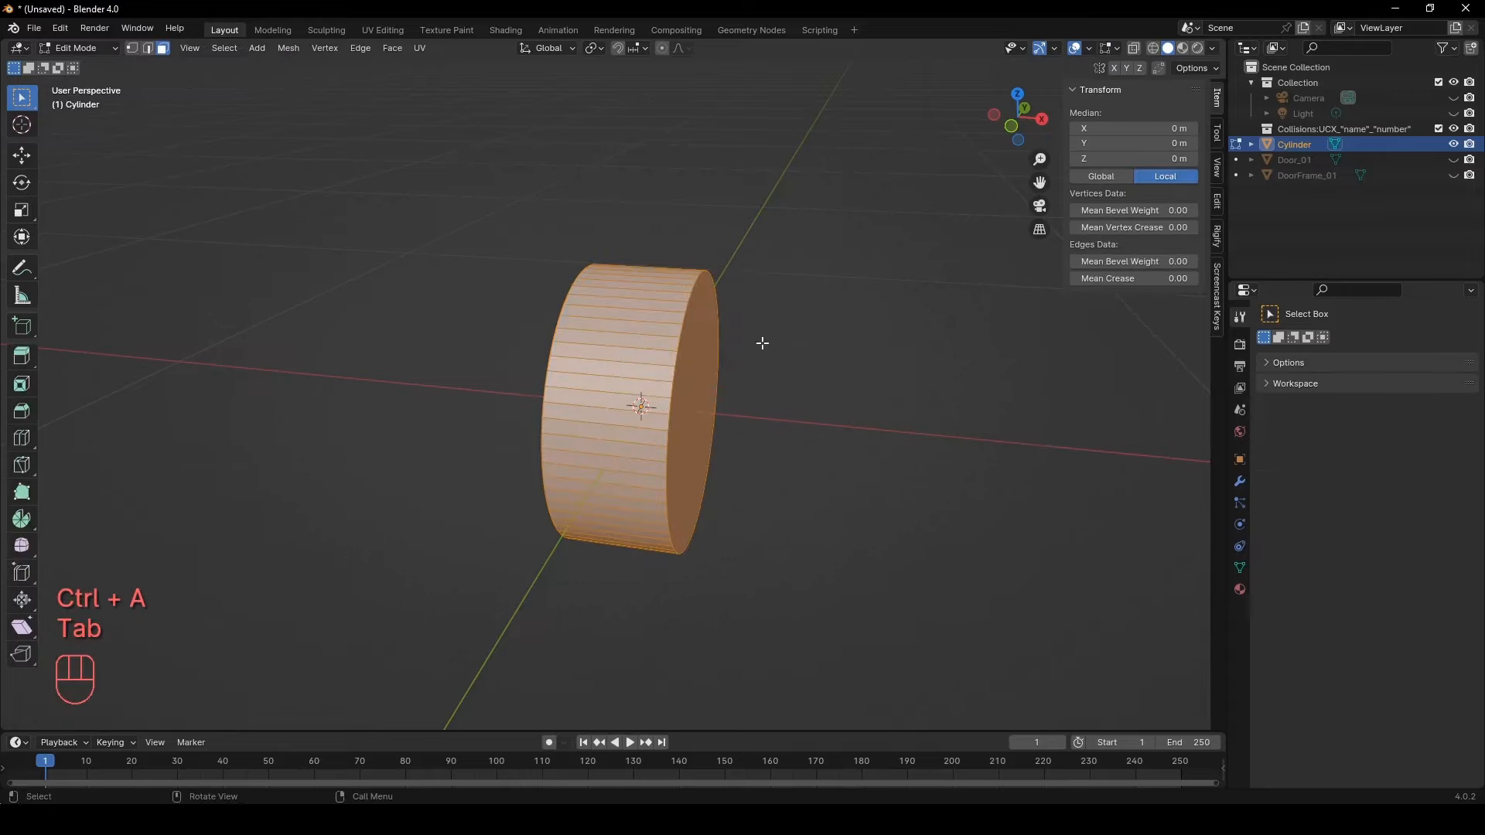
middle_click_drag(665, 389, 610, 371)
key("3")
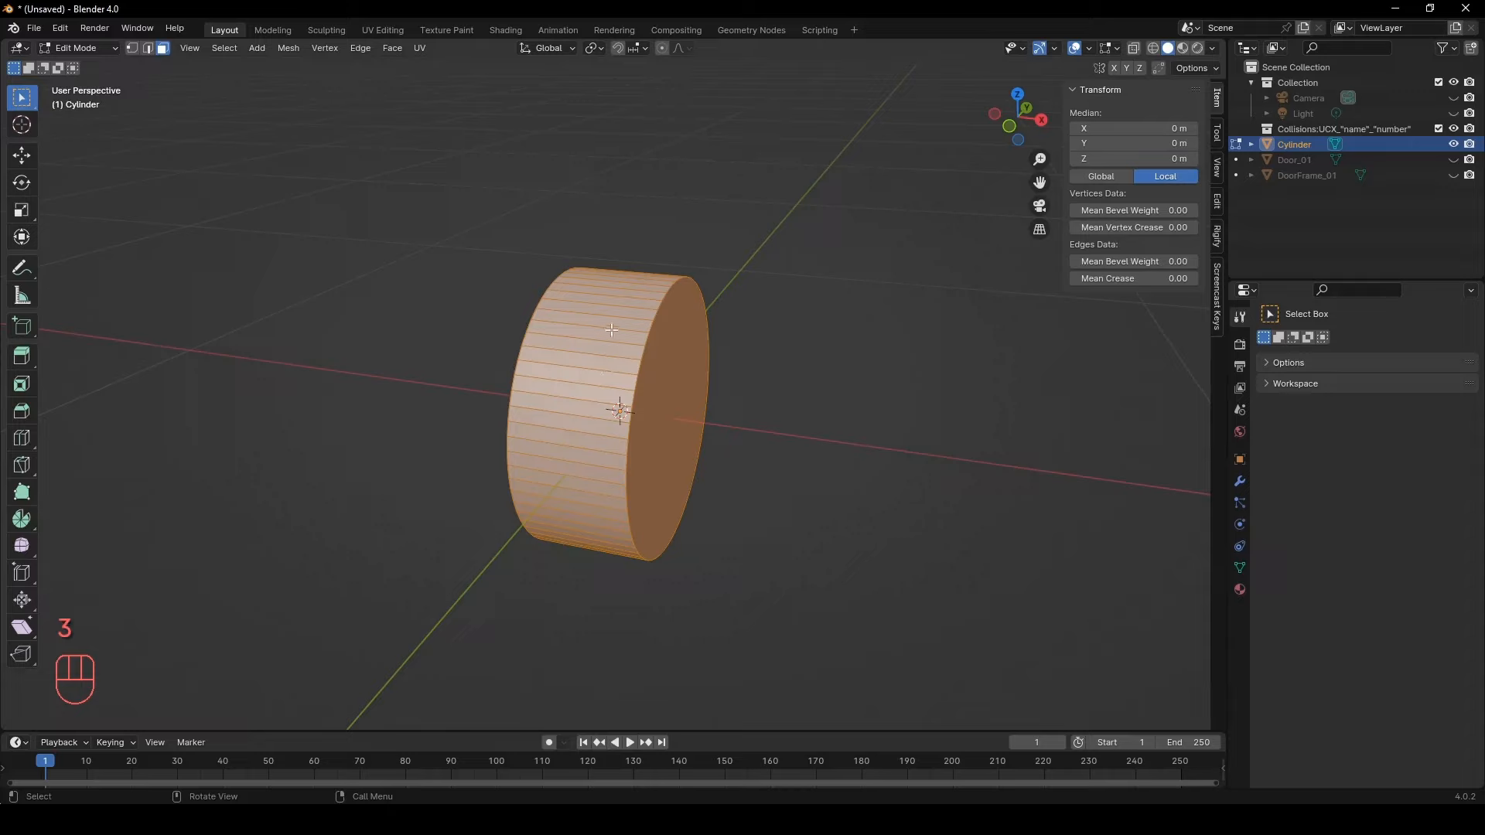
key("3")
left_click(622, 309)
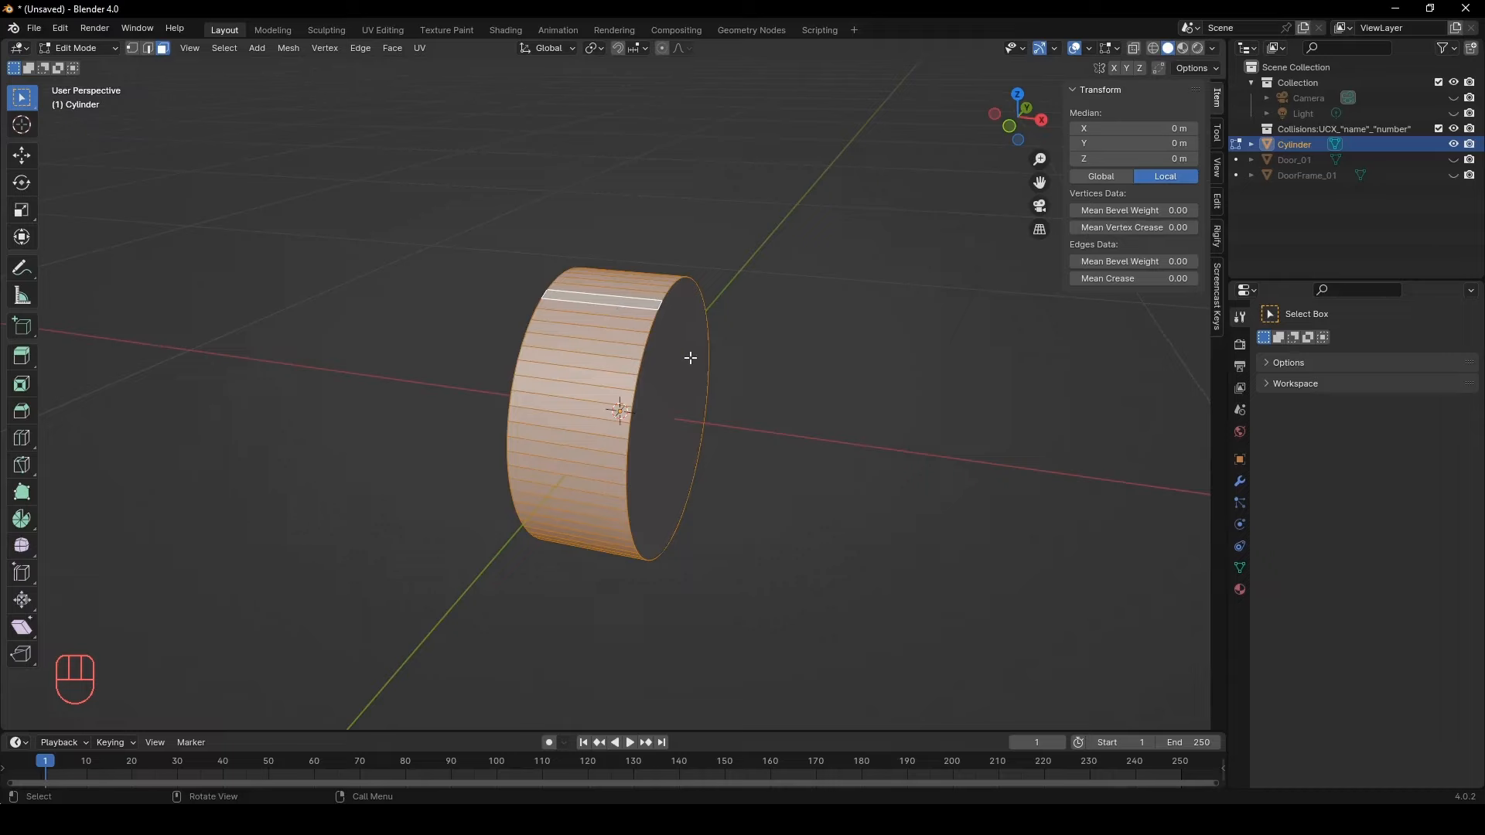
scroll(690, 358, "up", 1)
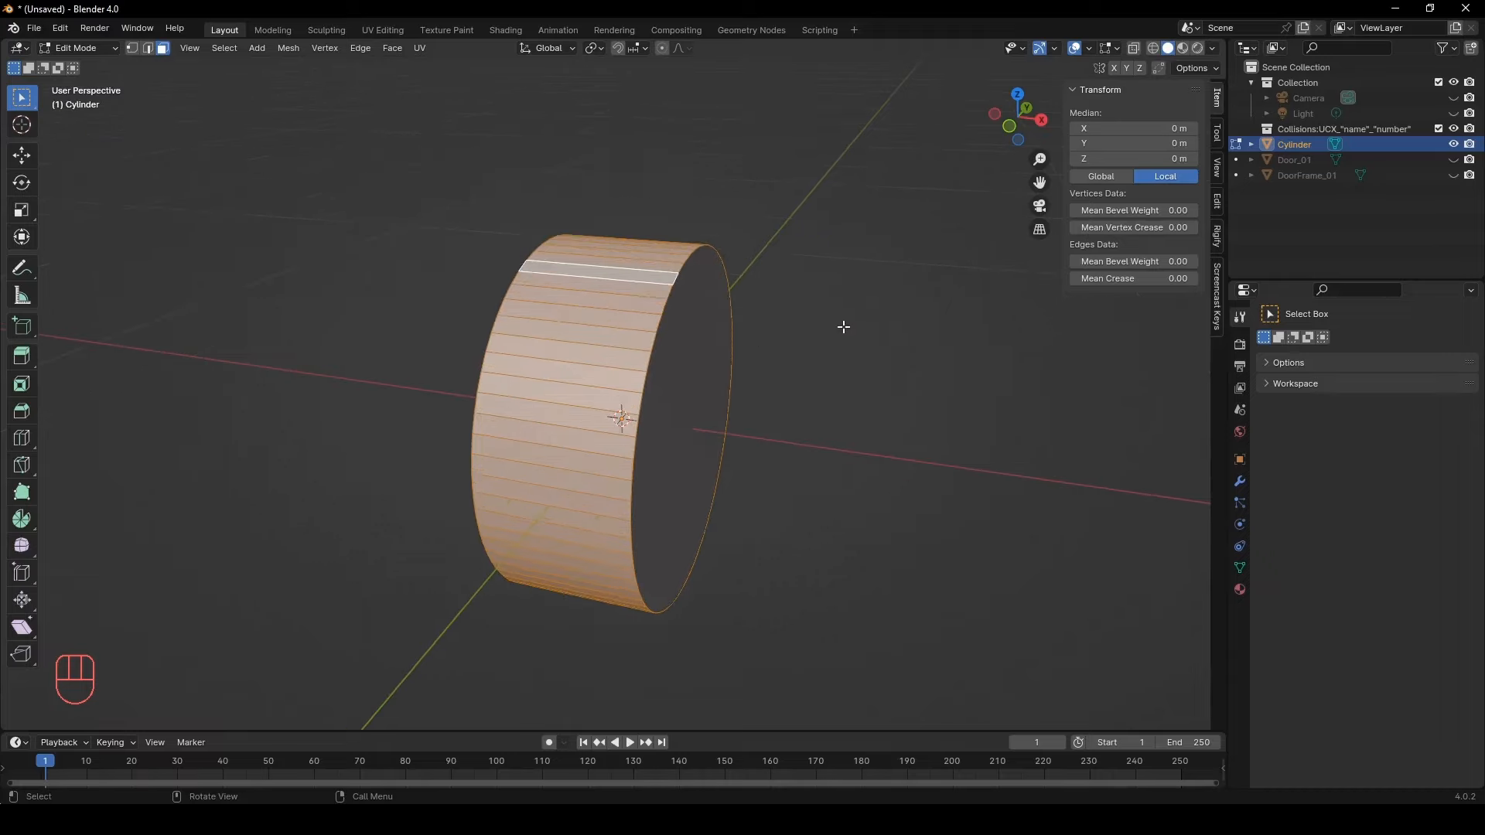
key("i")
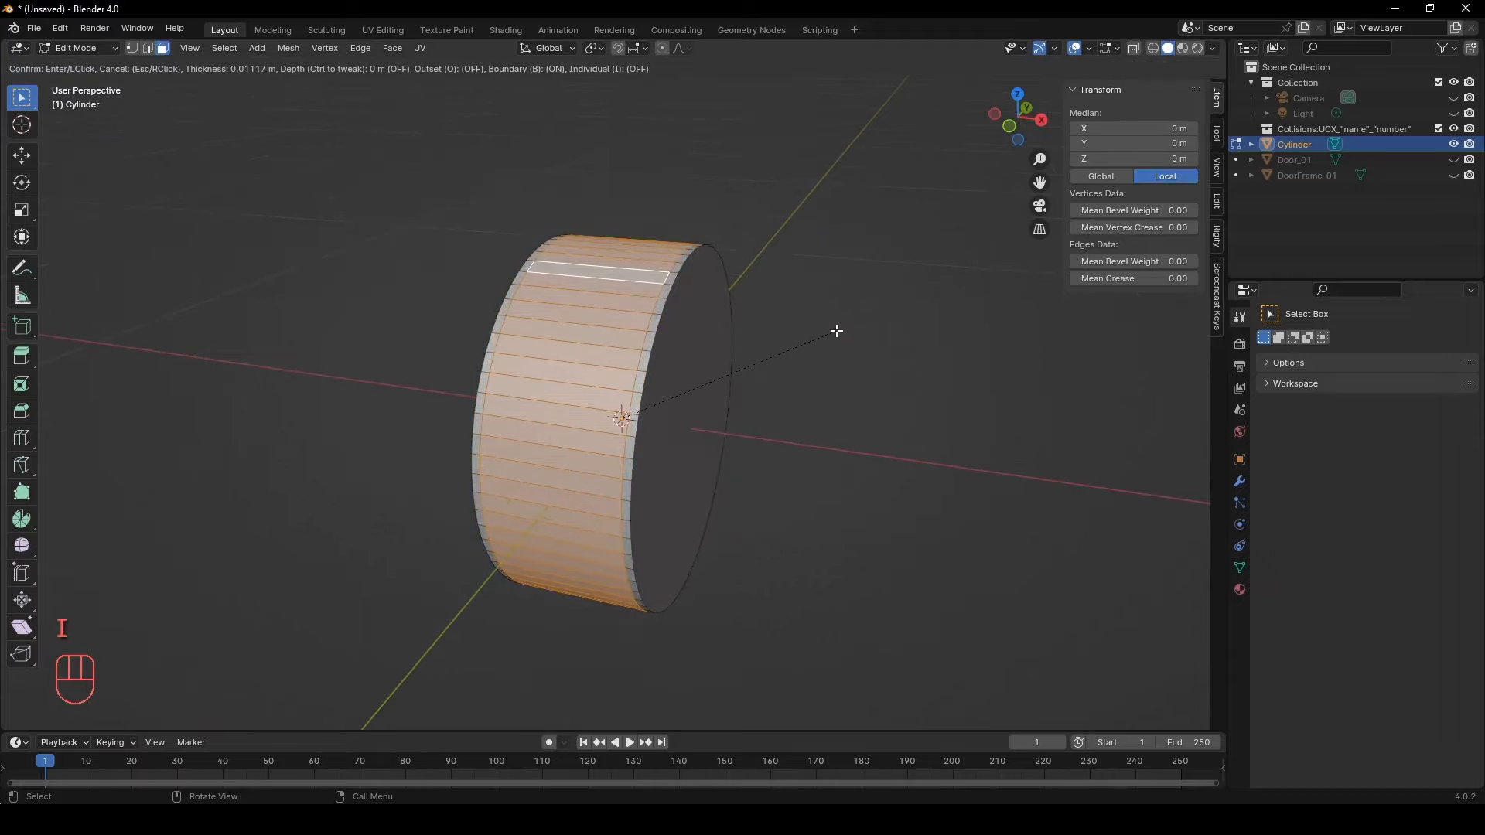
left_click(796, 344)
Select the inner edge loop on the cylinder's negative X side and set its median X to -0.03 m
key("2")
left_click(630, 285, "alt")
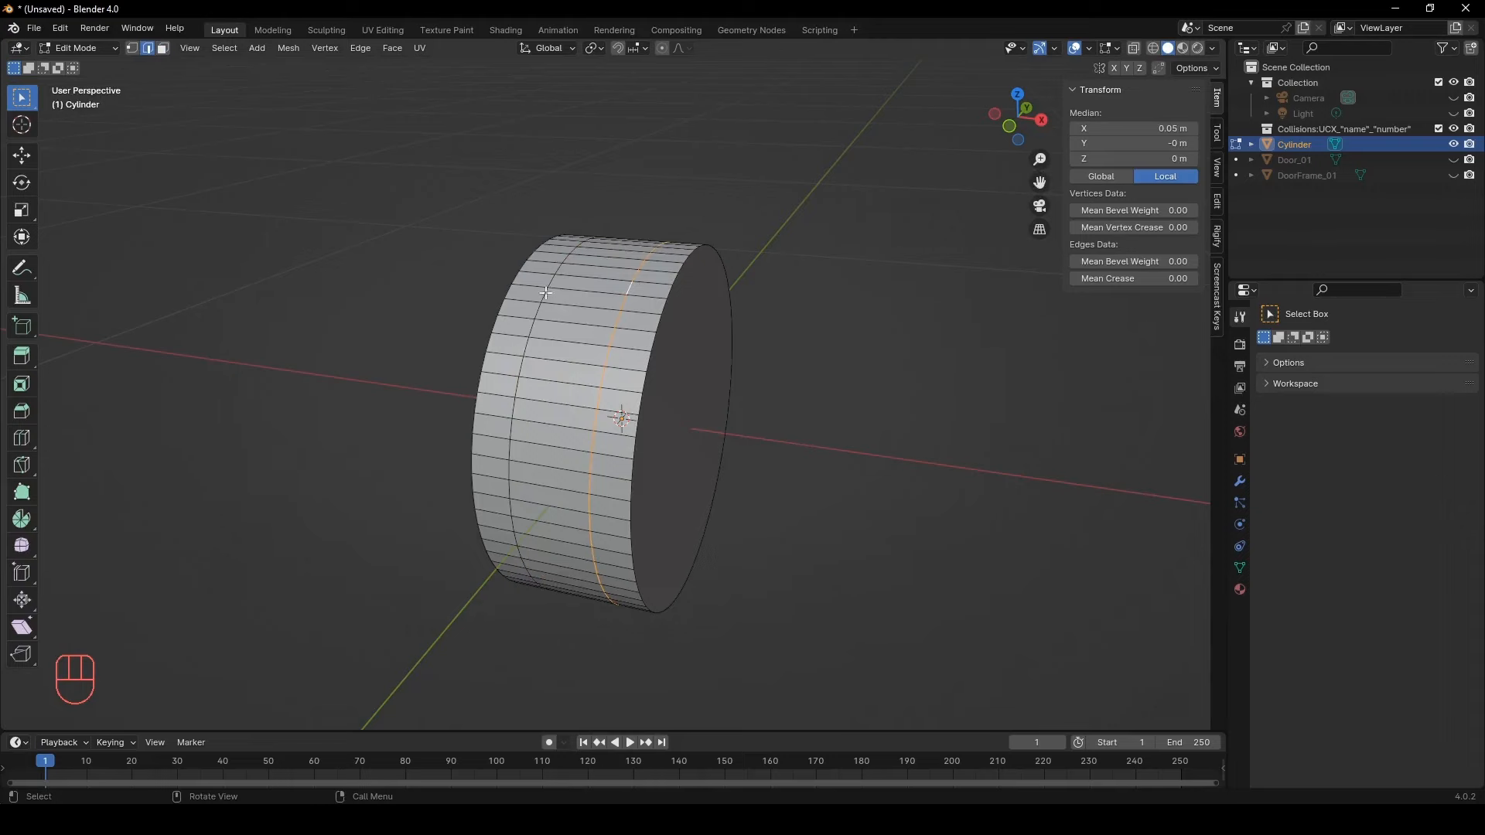
left_click(546, 293, "alt")
middle_click_drag(546, 293, 754, 303)
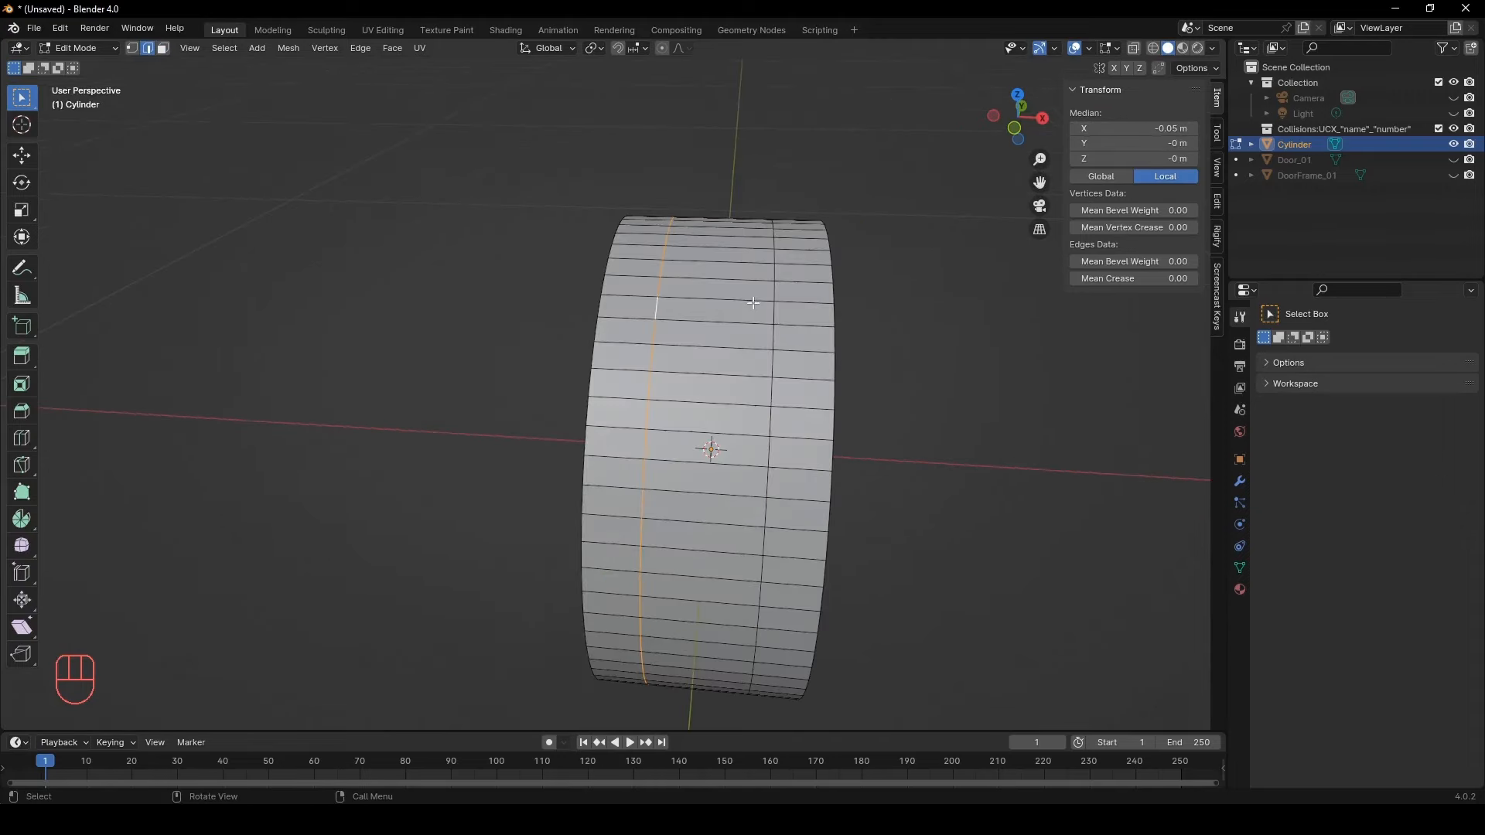
left_click(1163, 128)
type("-")
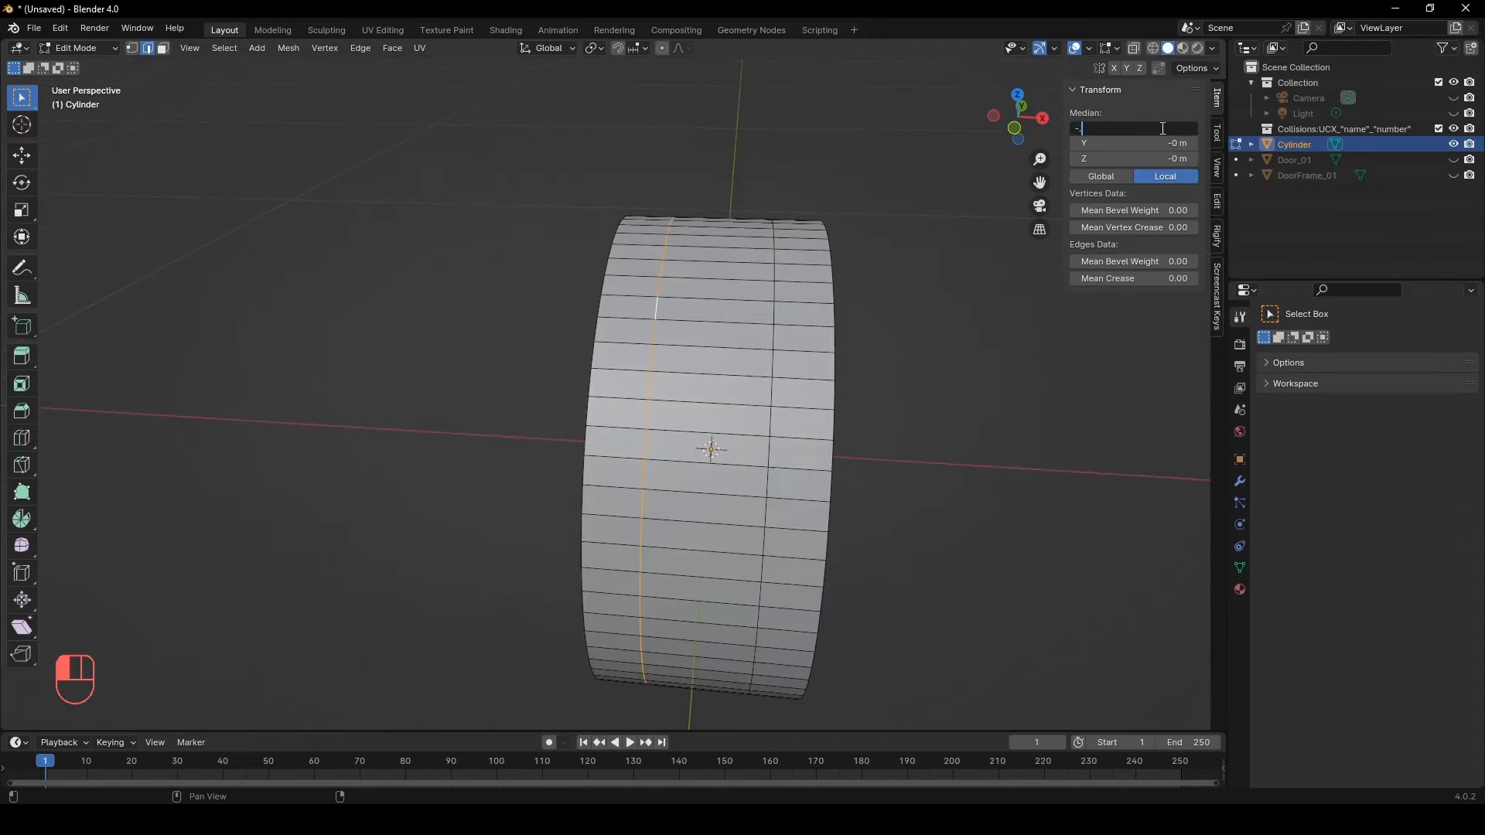
type("0.03")
key("Return")
Select the inner edge loop on the positive X side and set its median X to 0.03 m
left_click(775, 307, "alt")
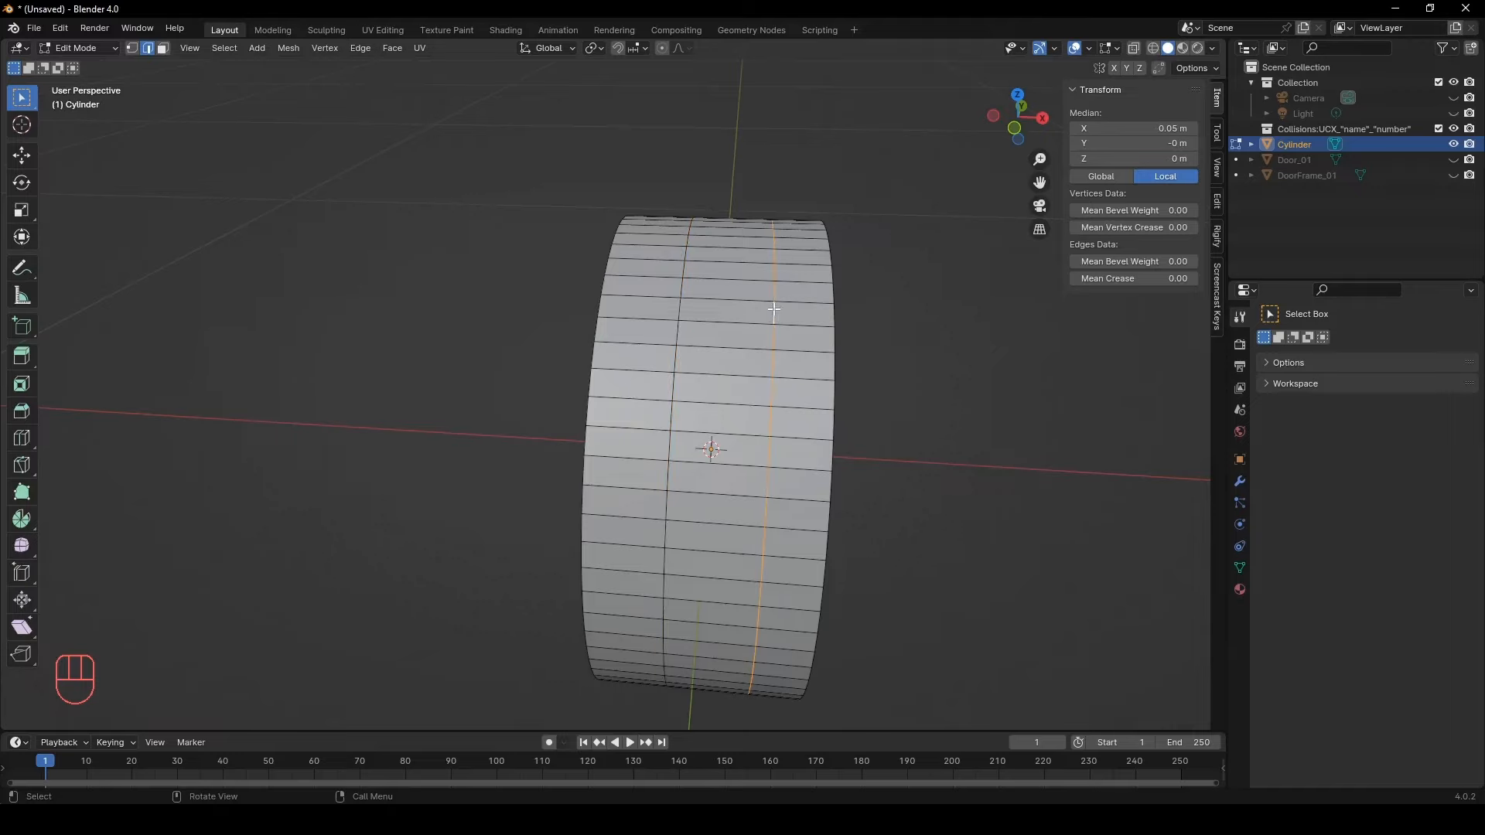
left_click(1169, 129)
type(".03")
key("Return")
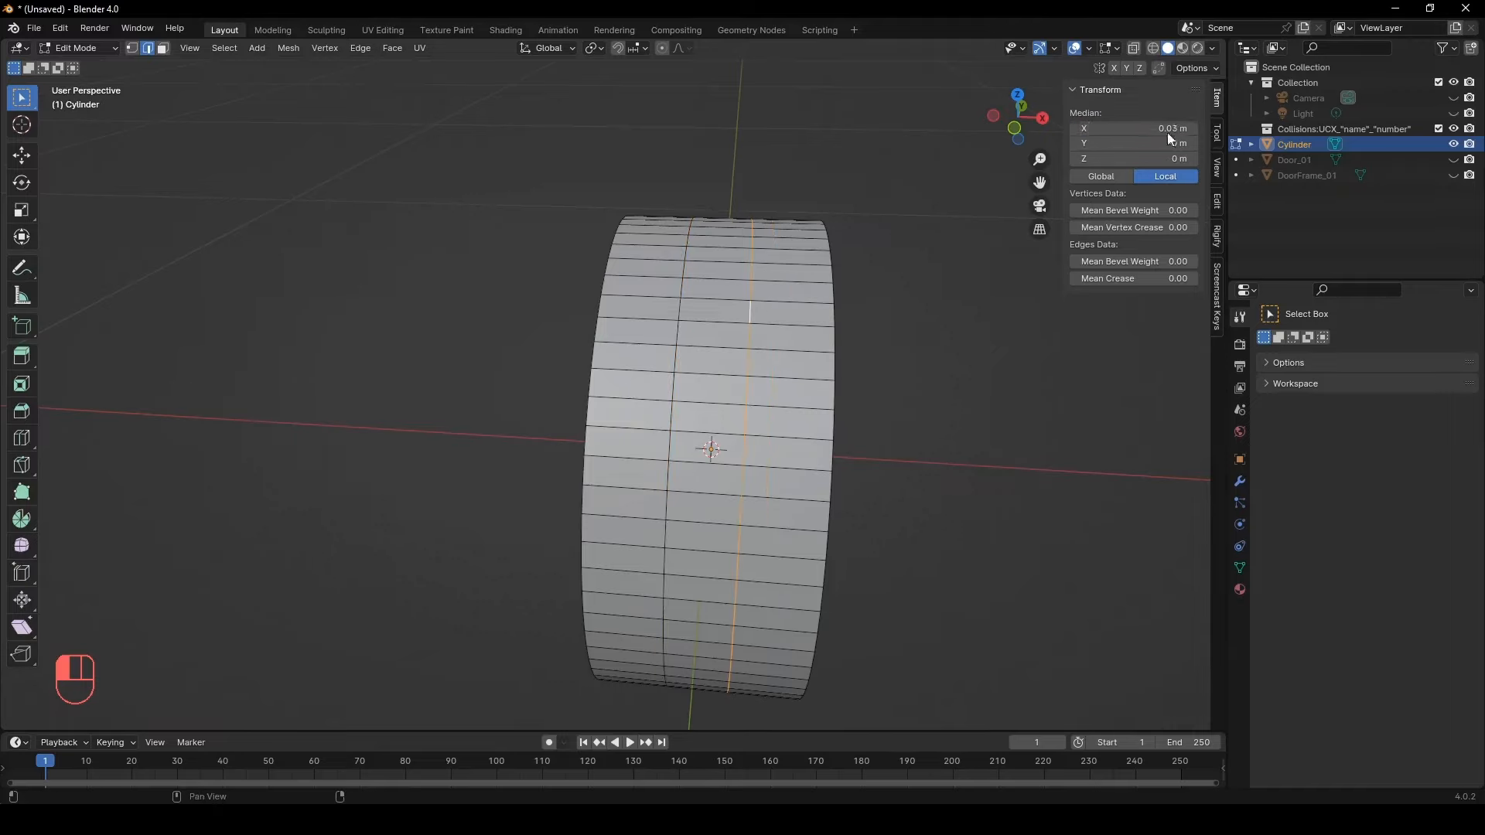
Delete the two round cap faces at the cylinder's ends
middle_click_drag(824, 317, 757, 285)
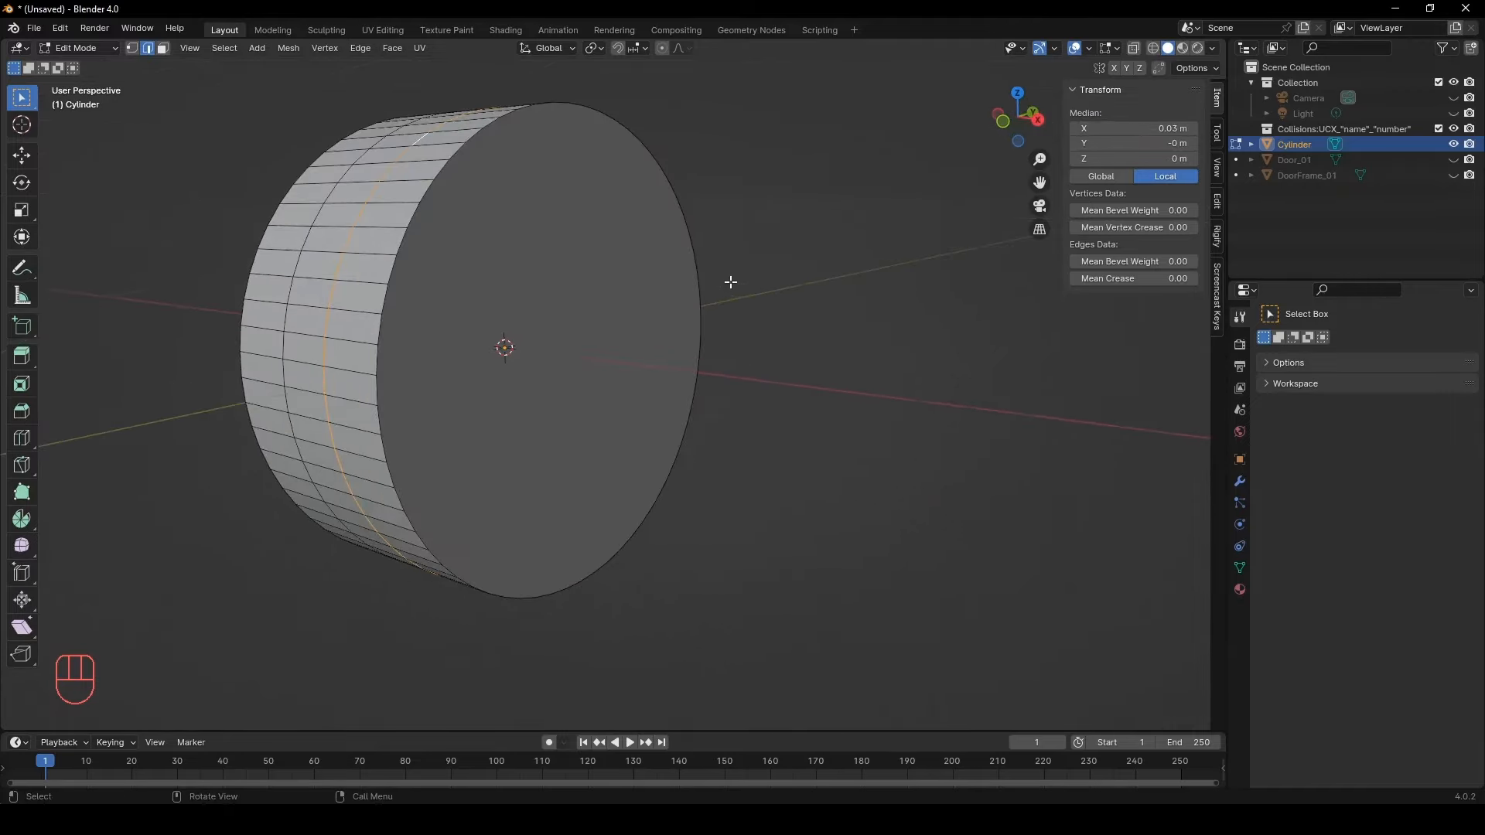
key("3")
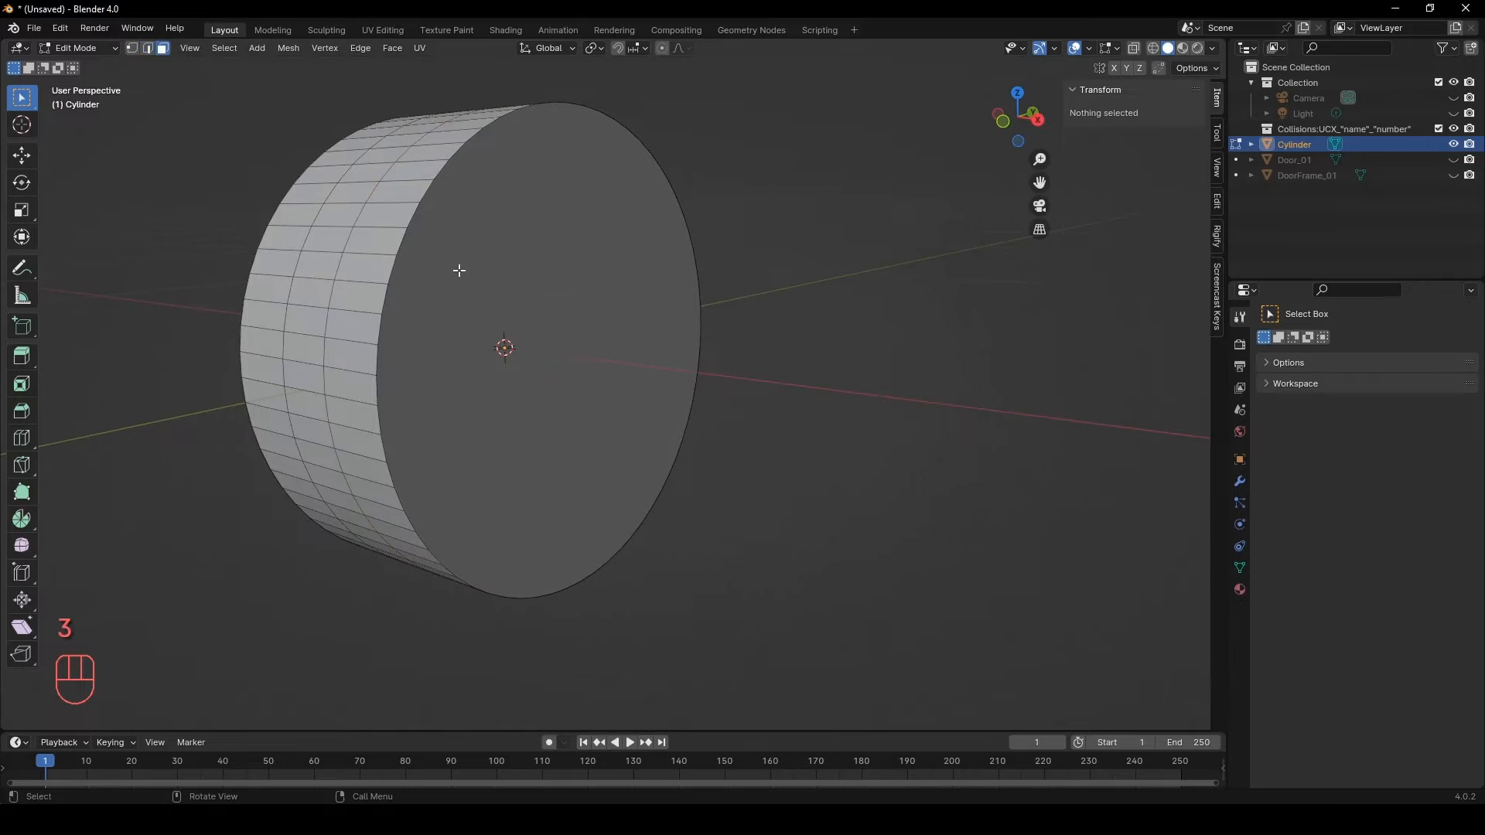
left_click(460, 271)
middle_click_drag(488, 278, 620, 294)
left_click(852, 331, "shift")
key("x")
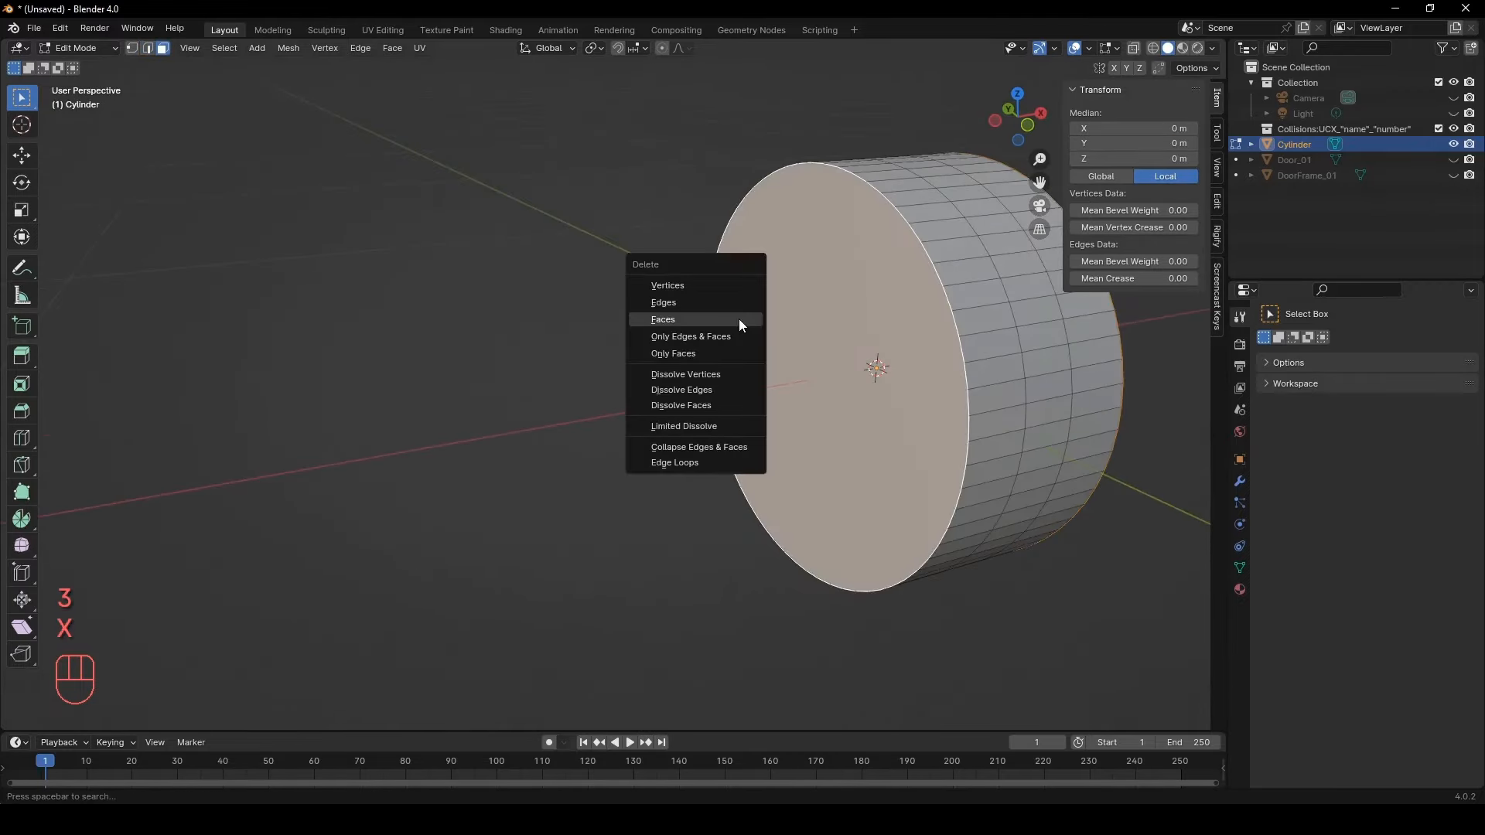
left_click(739, 319)
From the right orthographic view with X-ray on, delete all vertices of the cylinder below the Y axis line
key("KP_1")
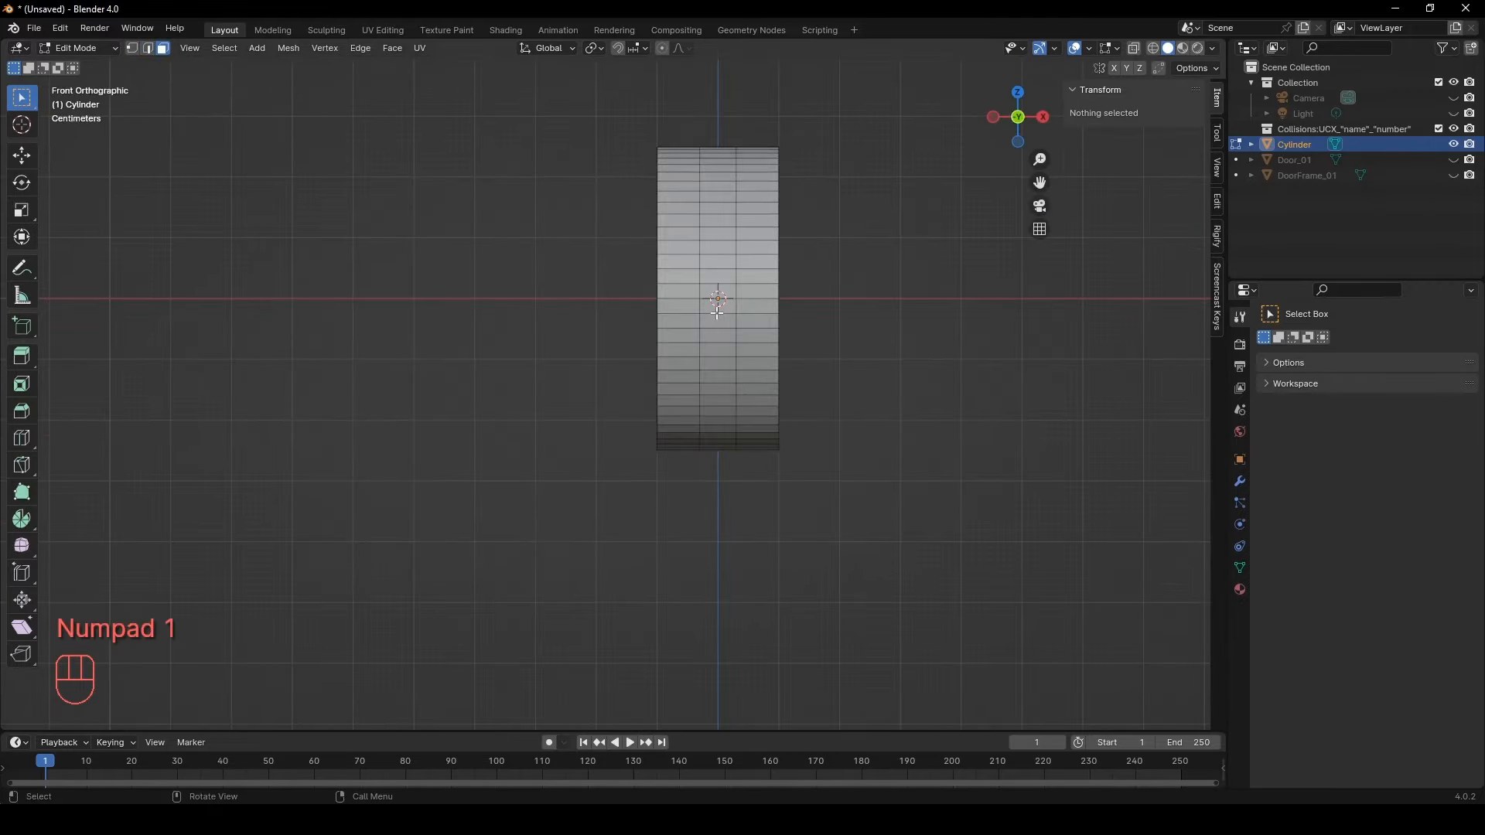
key("KP_3")
left_click_drag(619, 263, 629, 267, "shift")
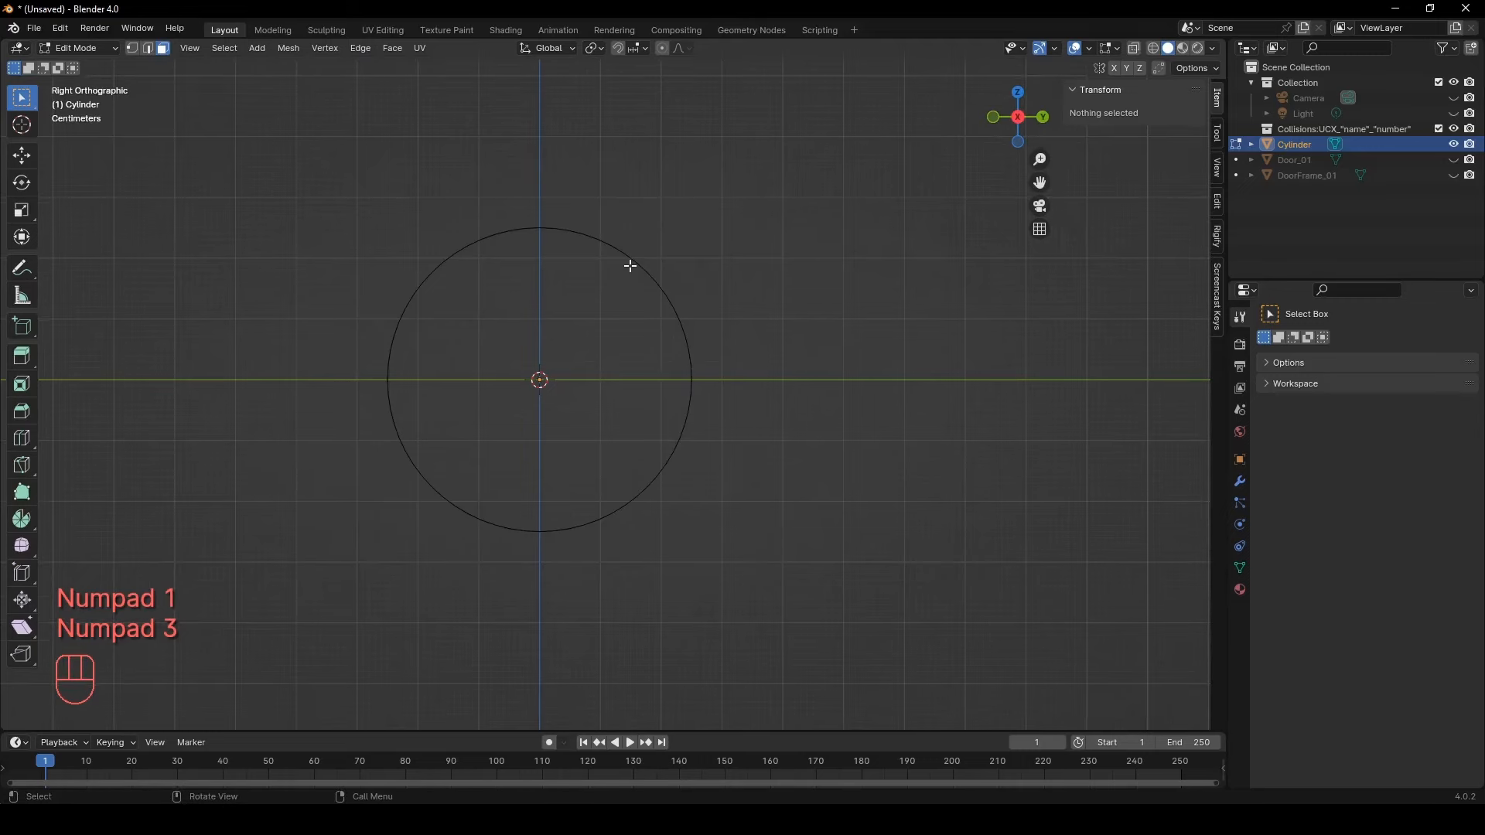
scroll(656, 249, "up", 2)
key("1")
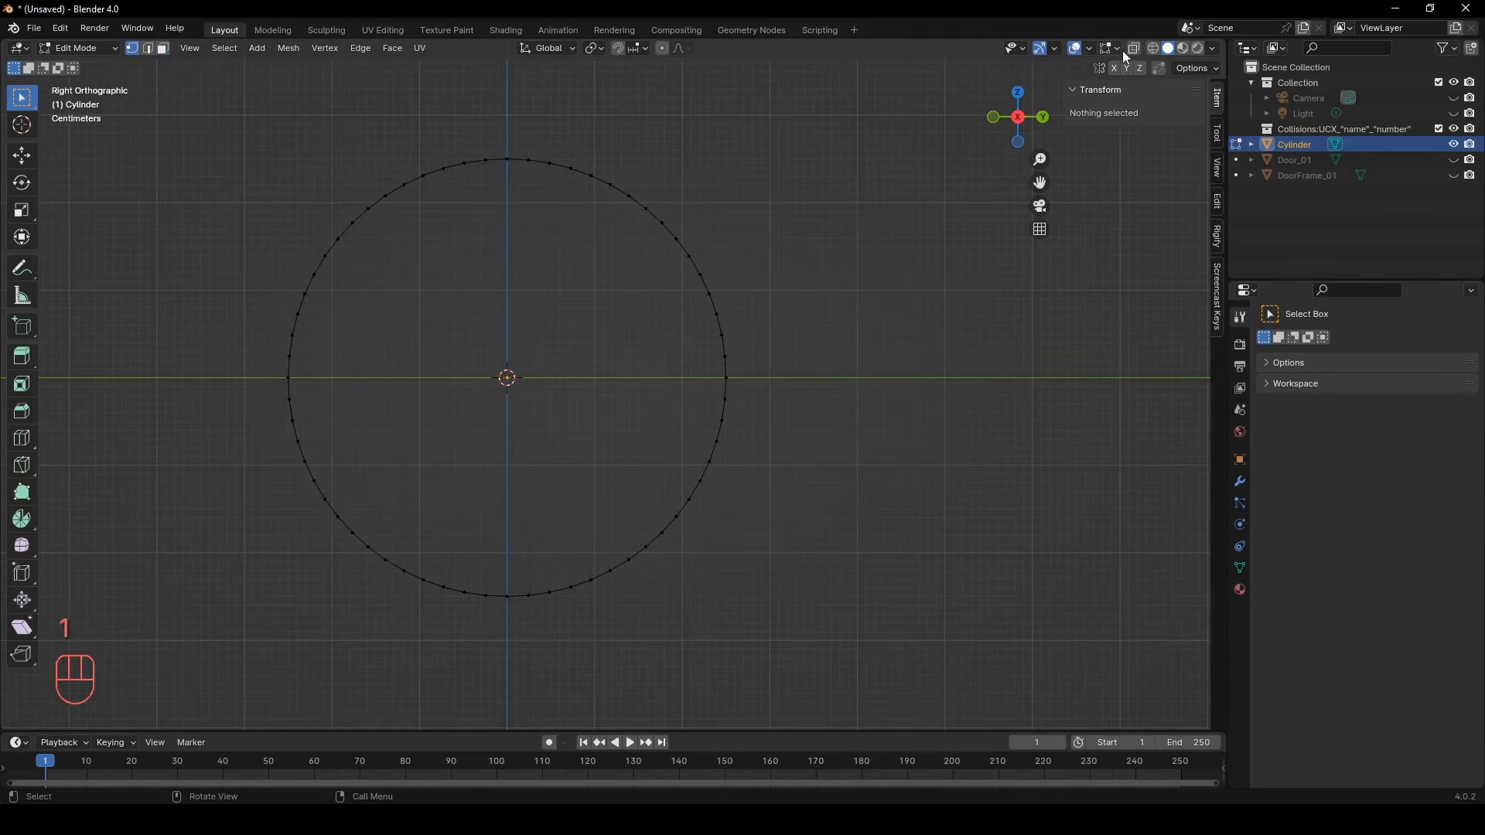
left_click_drag(872, 639, 202, 392)
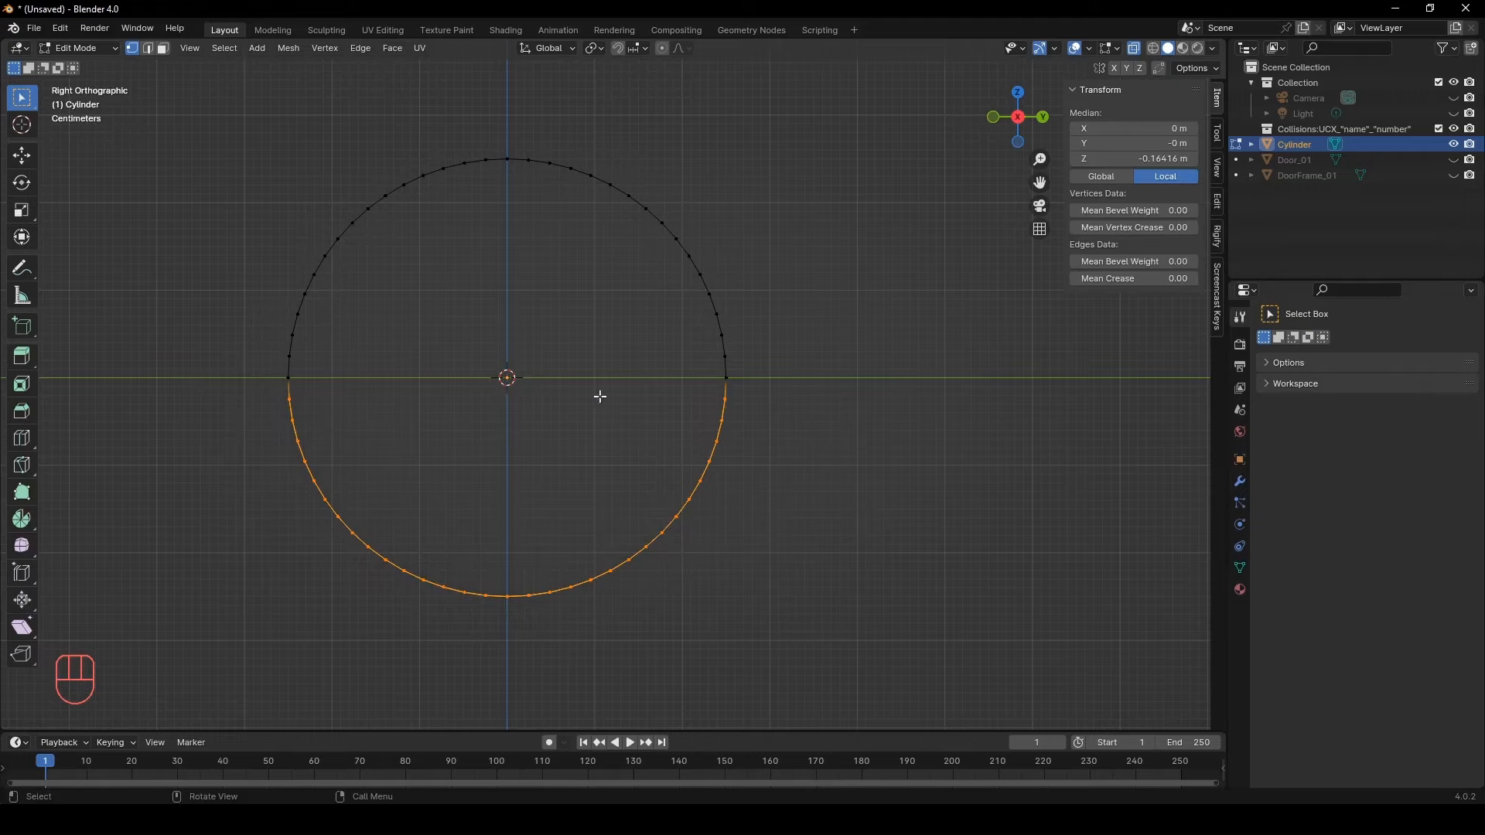
key("x")
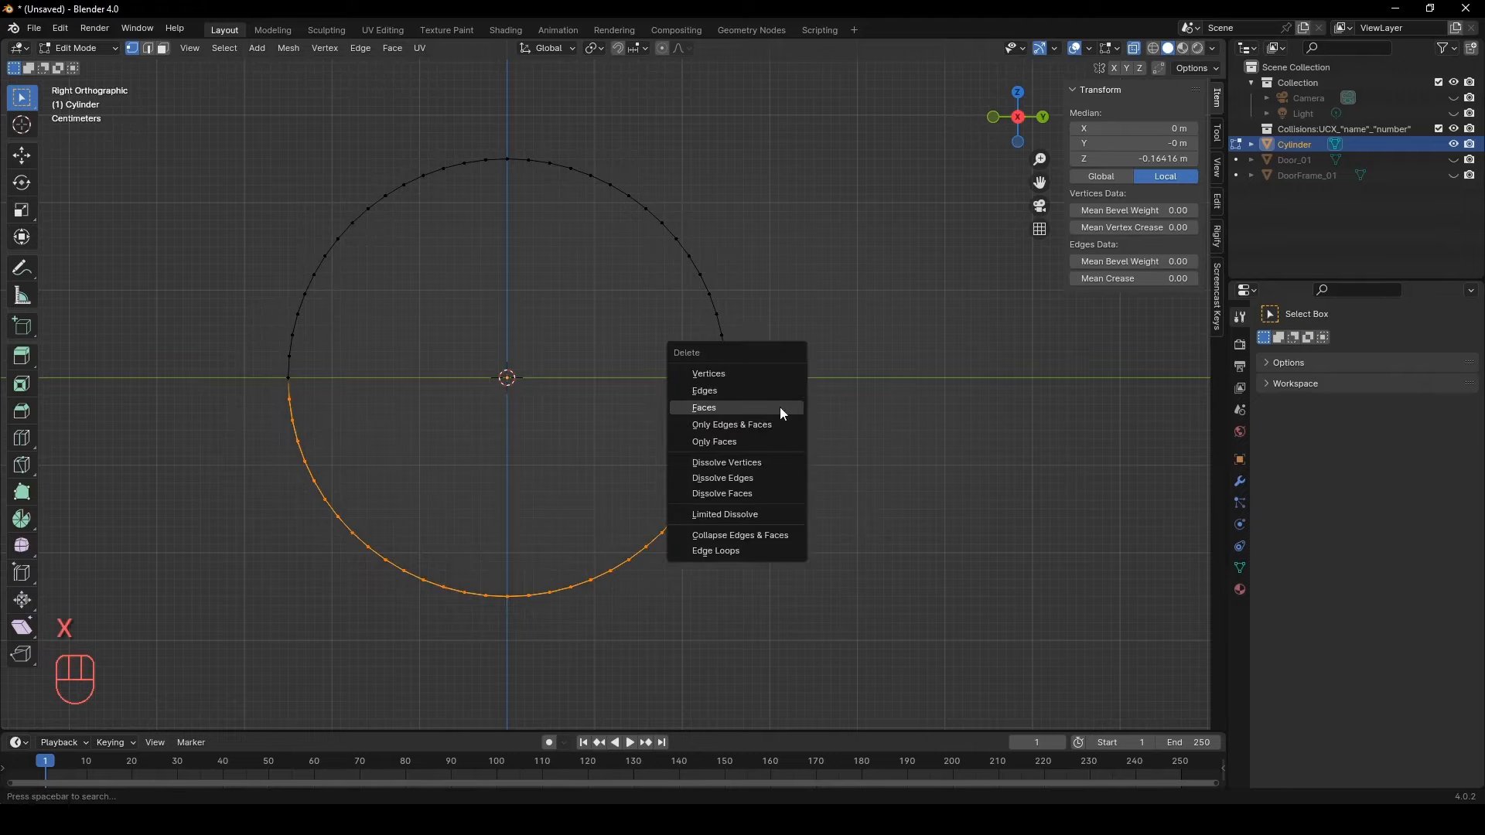
left_click(748, 374)
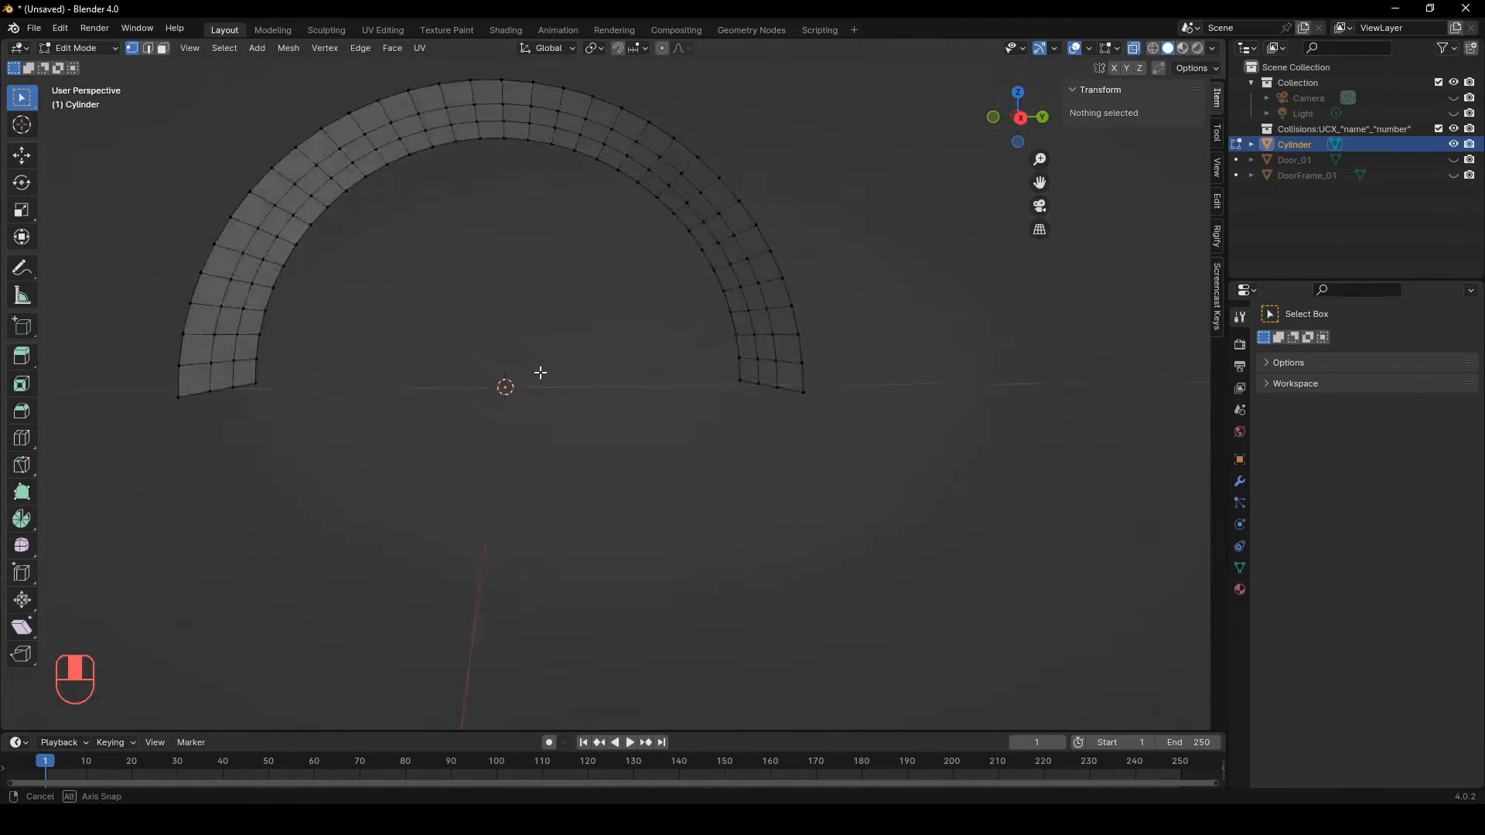
Fill the half cylinder's two open arched ends and its flat underside with faces
middle_click_drag(587, 387, 627, 446)
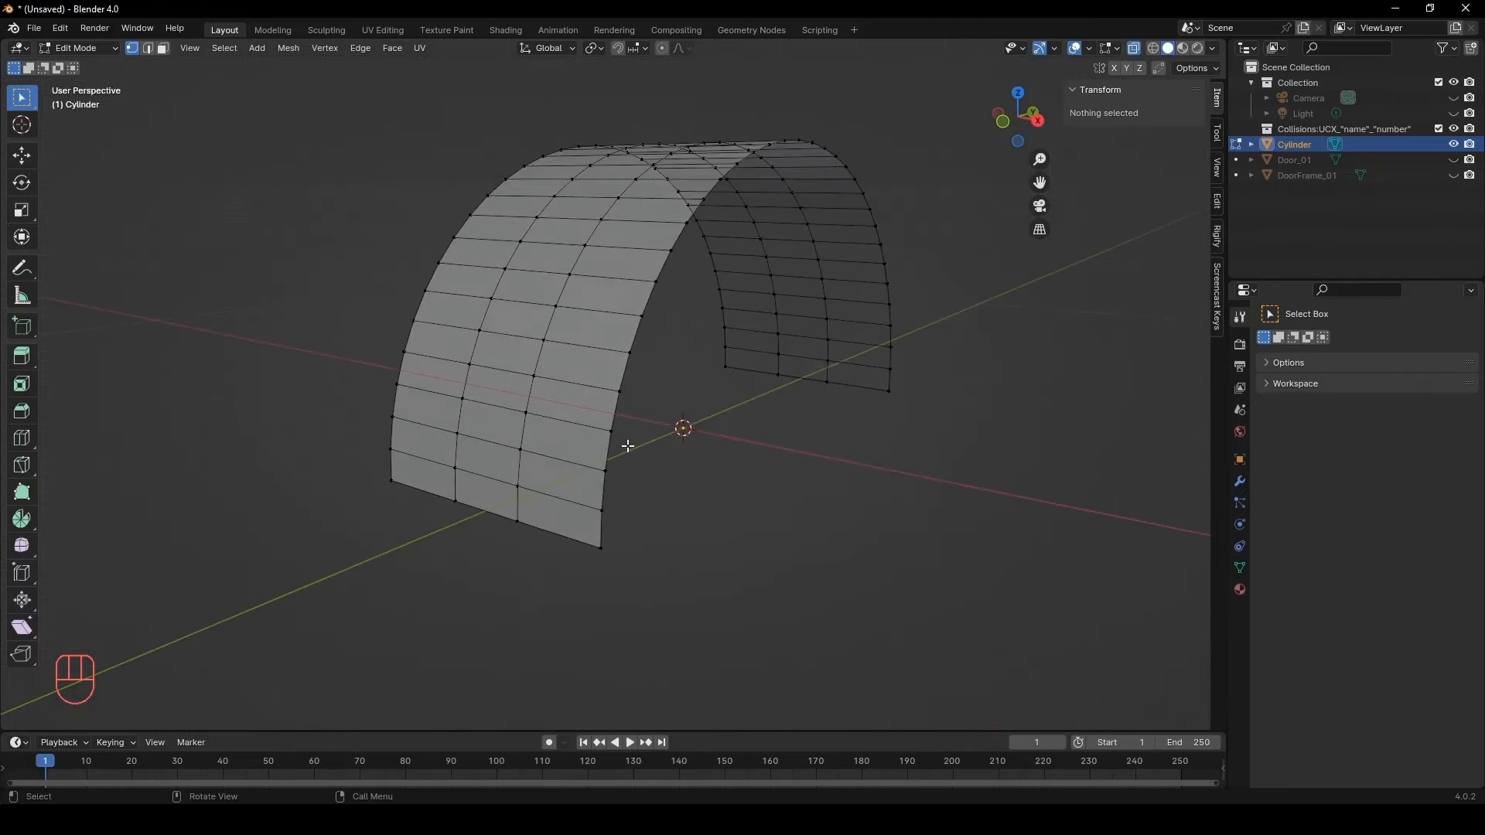
left_click(603, 515, "alt")
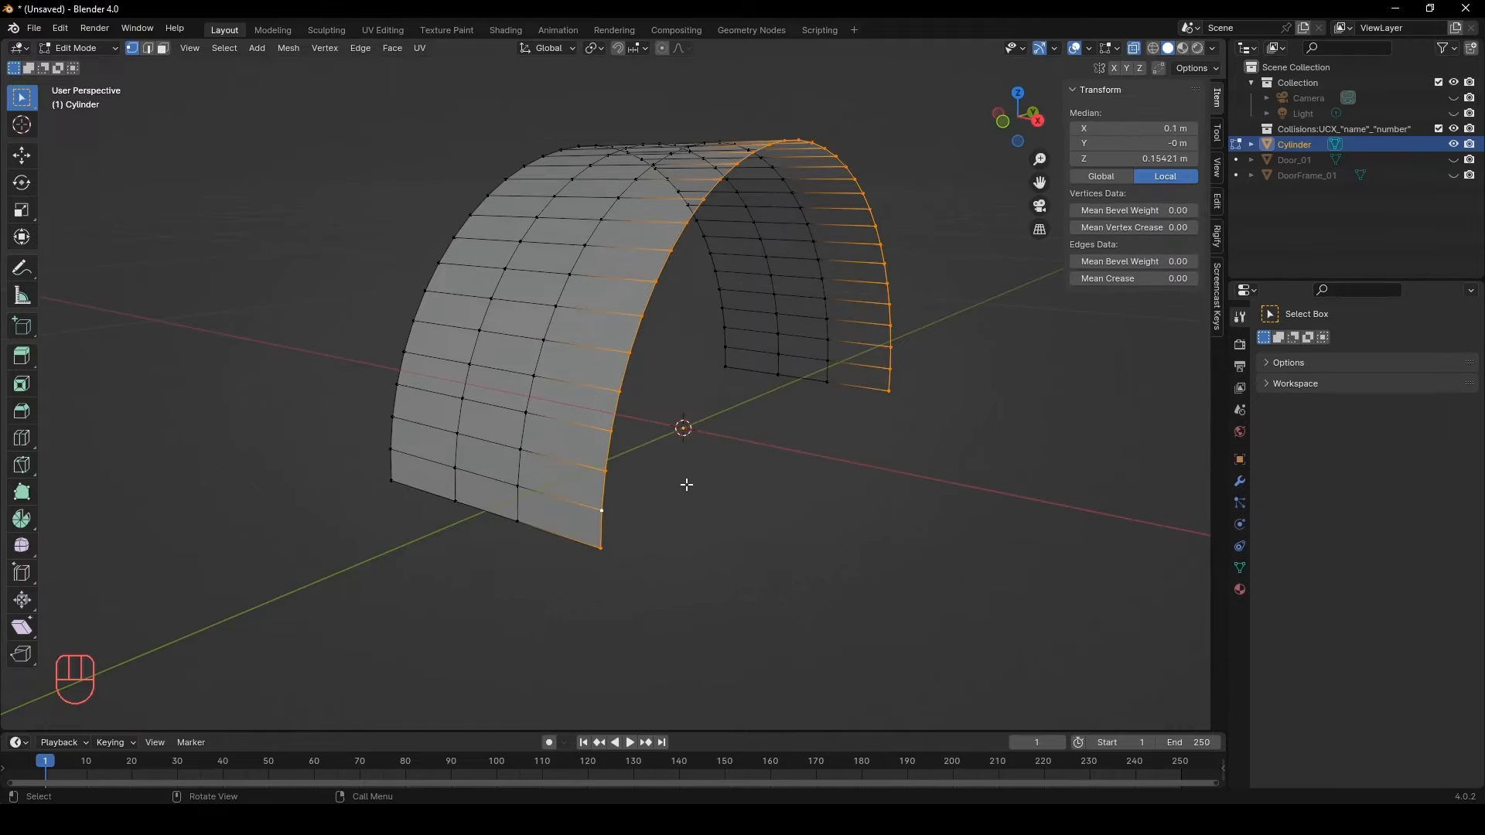
key("f")
middle_click_drag(621, 484, 647, 487)
left_click(816, 281, "alt")
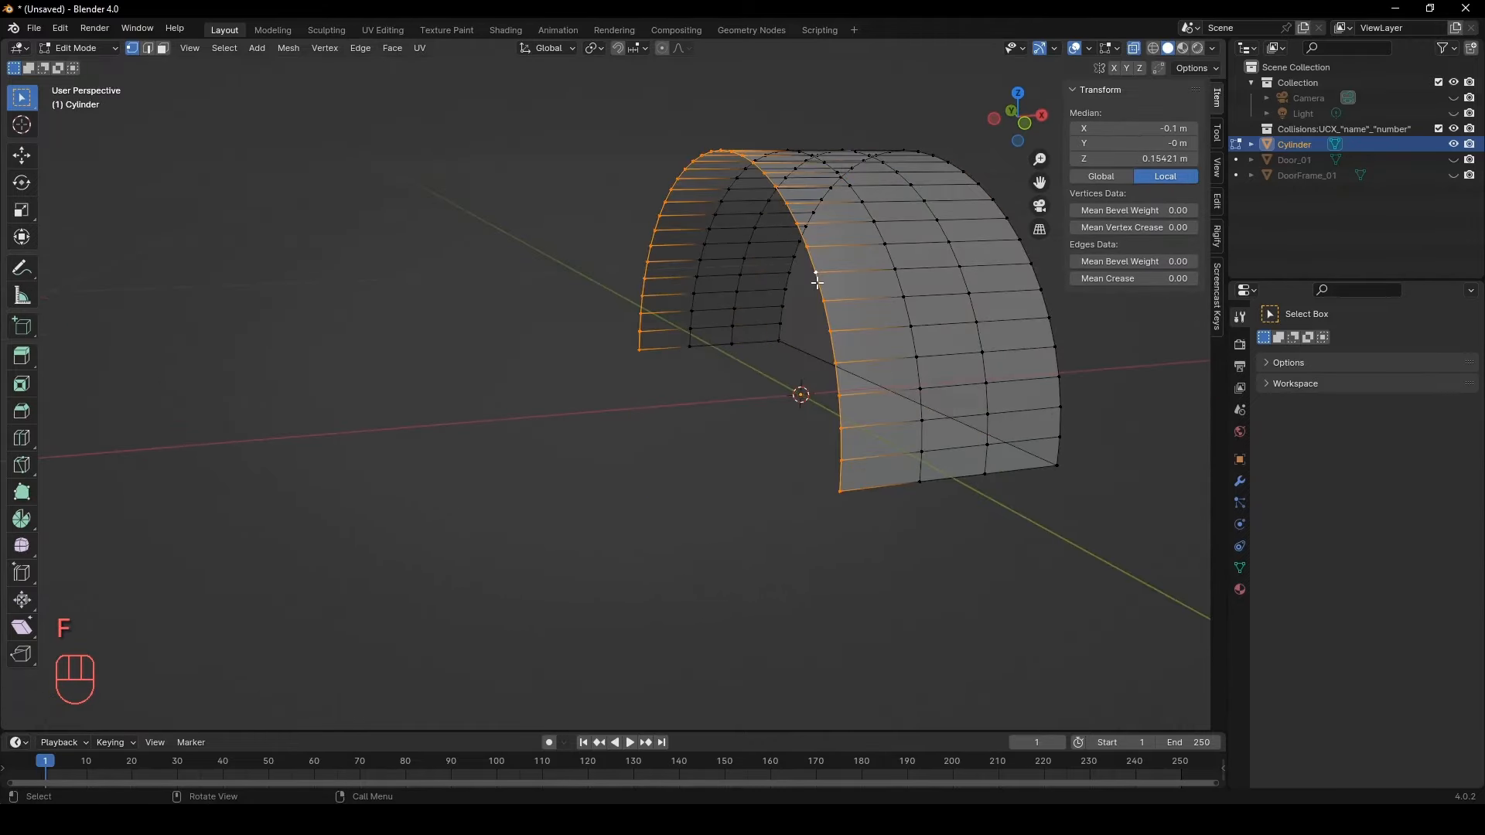
key("f")
left_click(854, 490, "alt")
key("f")
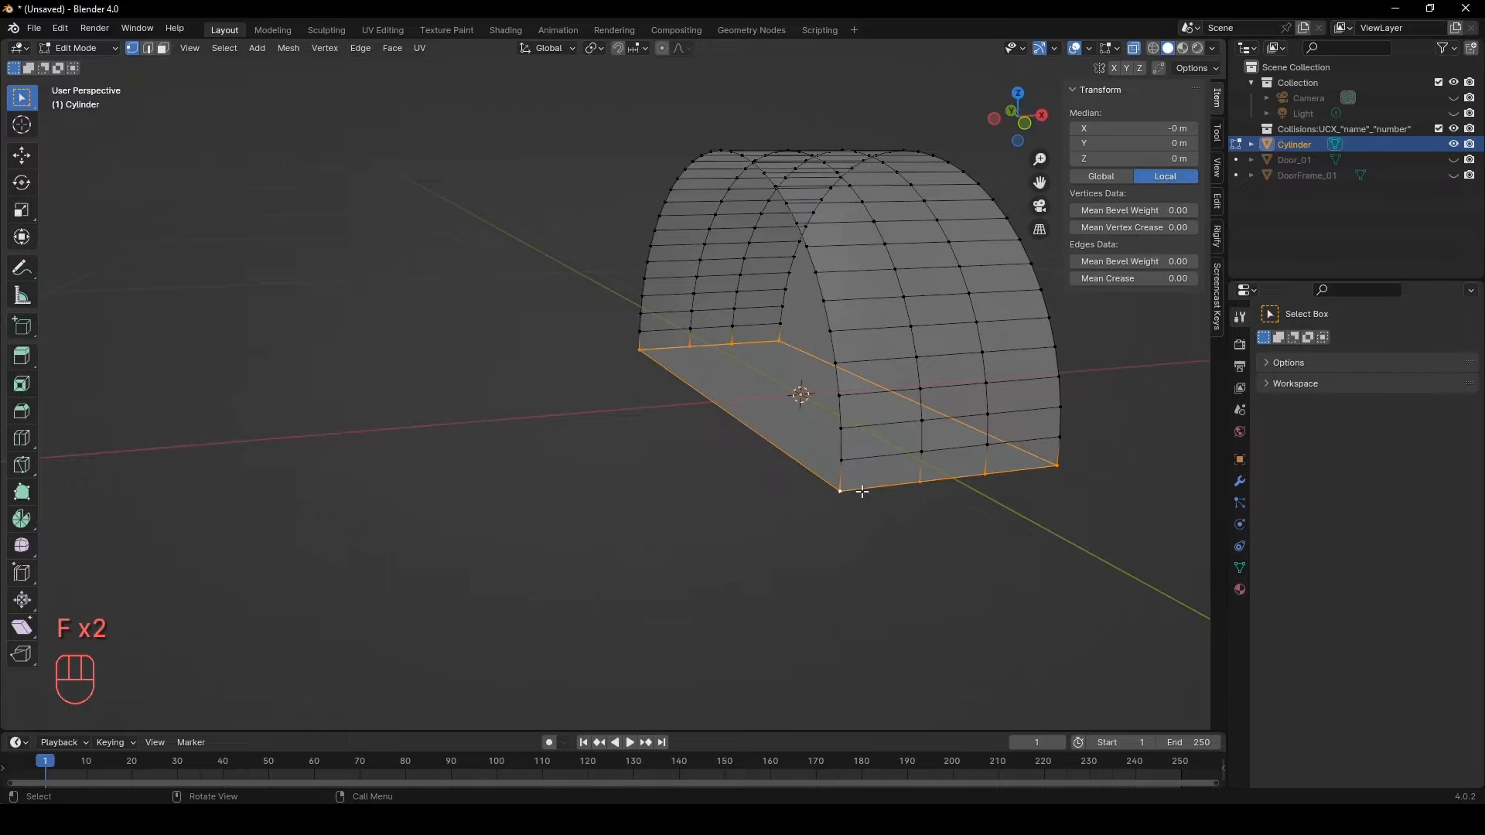
middle_click_drag(862, 492, 610, 480)
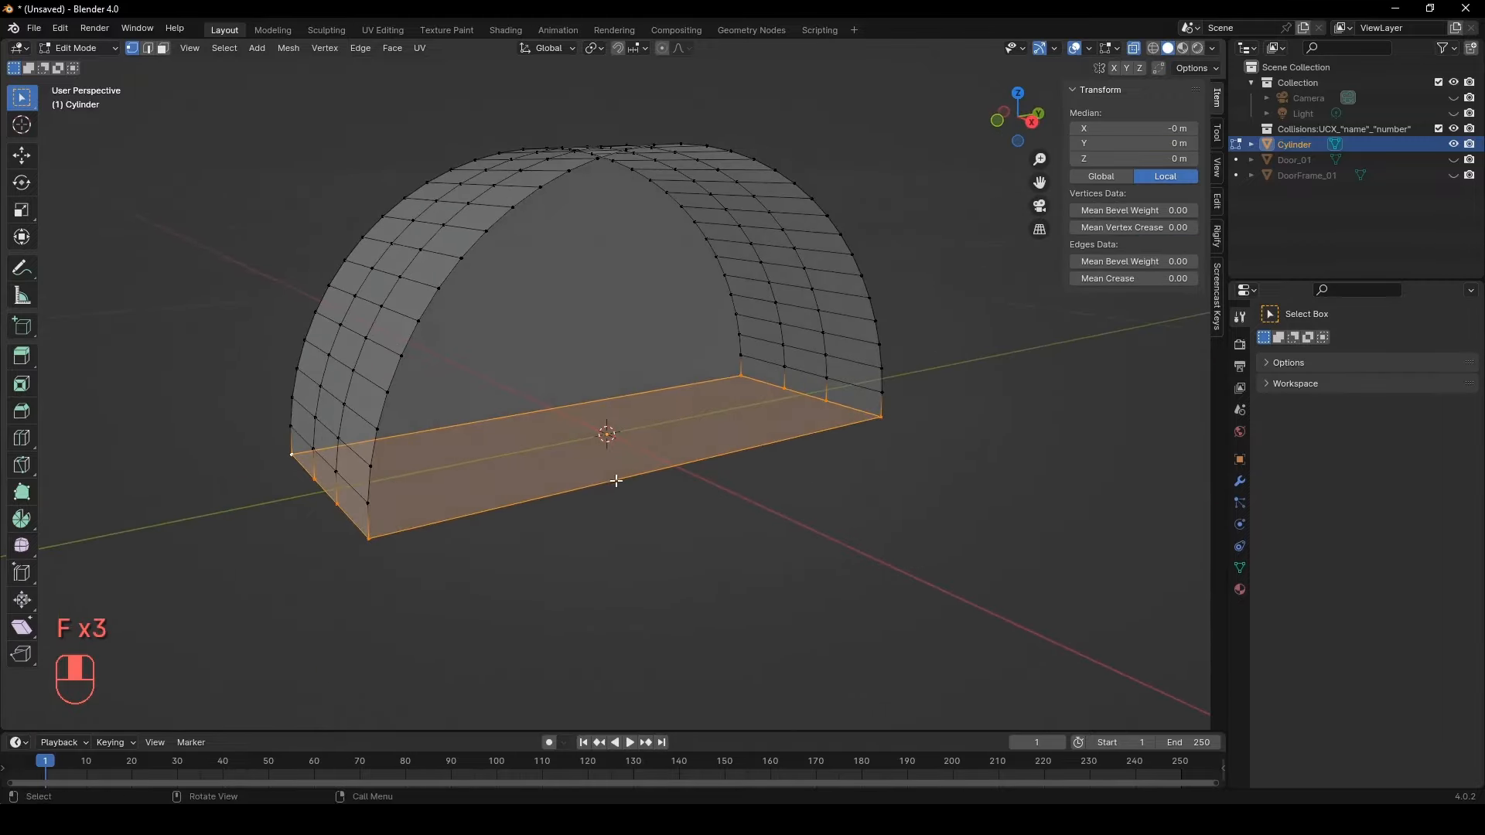
From the front orthographic view with X-ray on, delete the middle strip's faces from the fifth row upward, on both sides of the half cylinder
left_click(1135, 48)
middle_click_drag(795, 358, 821, 396)
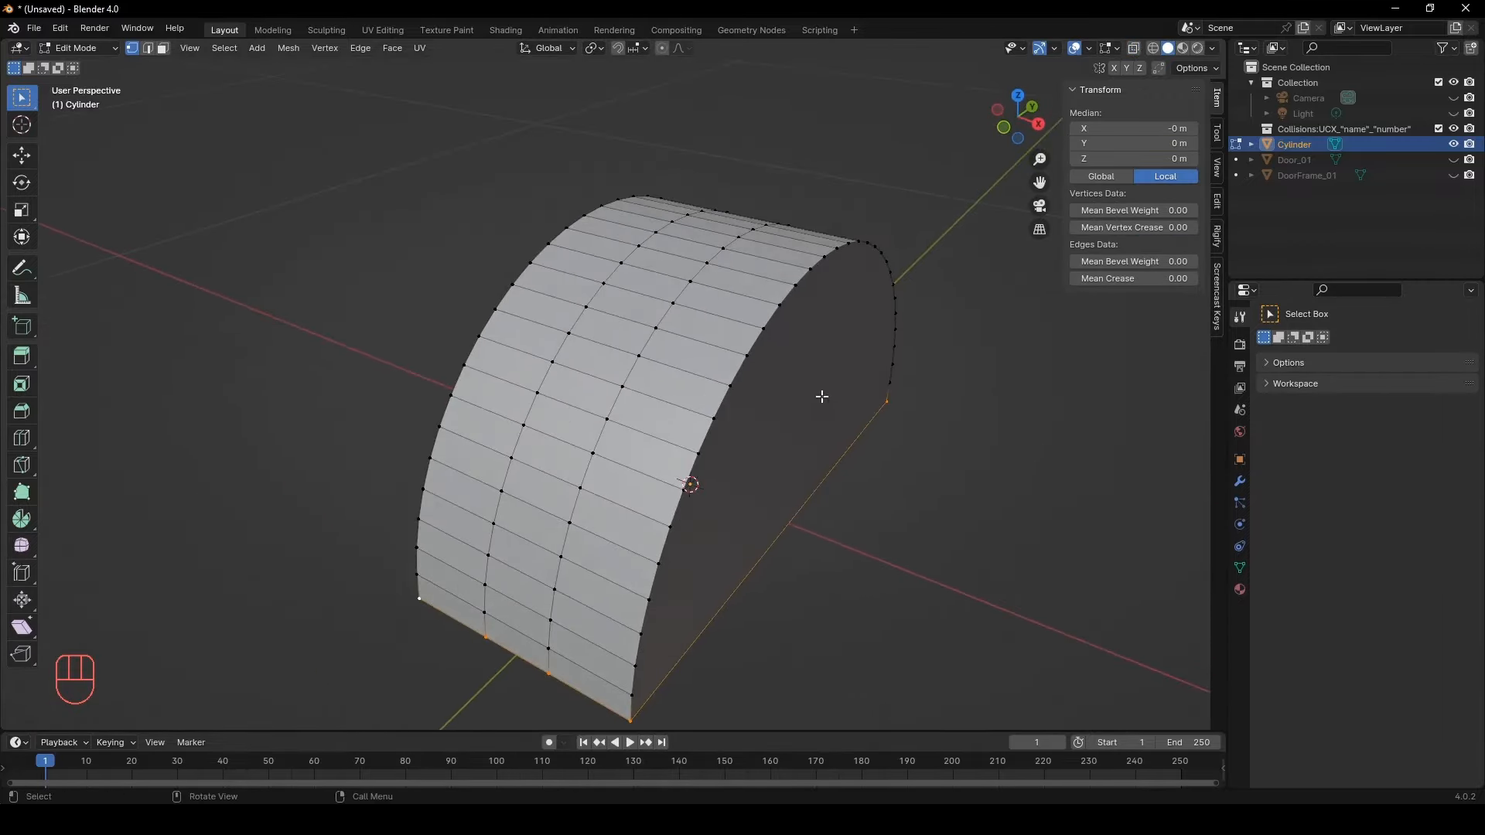
left_click(546, 522)
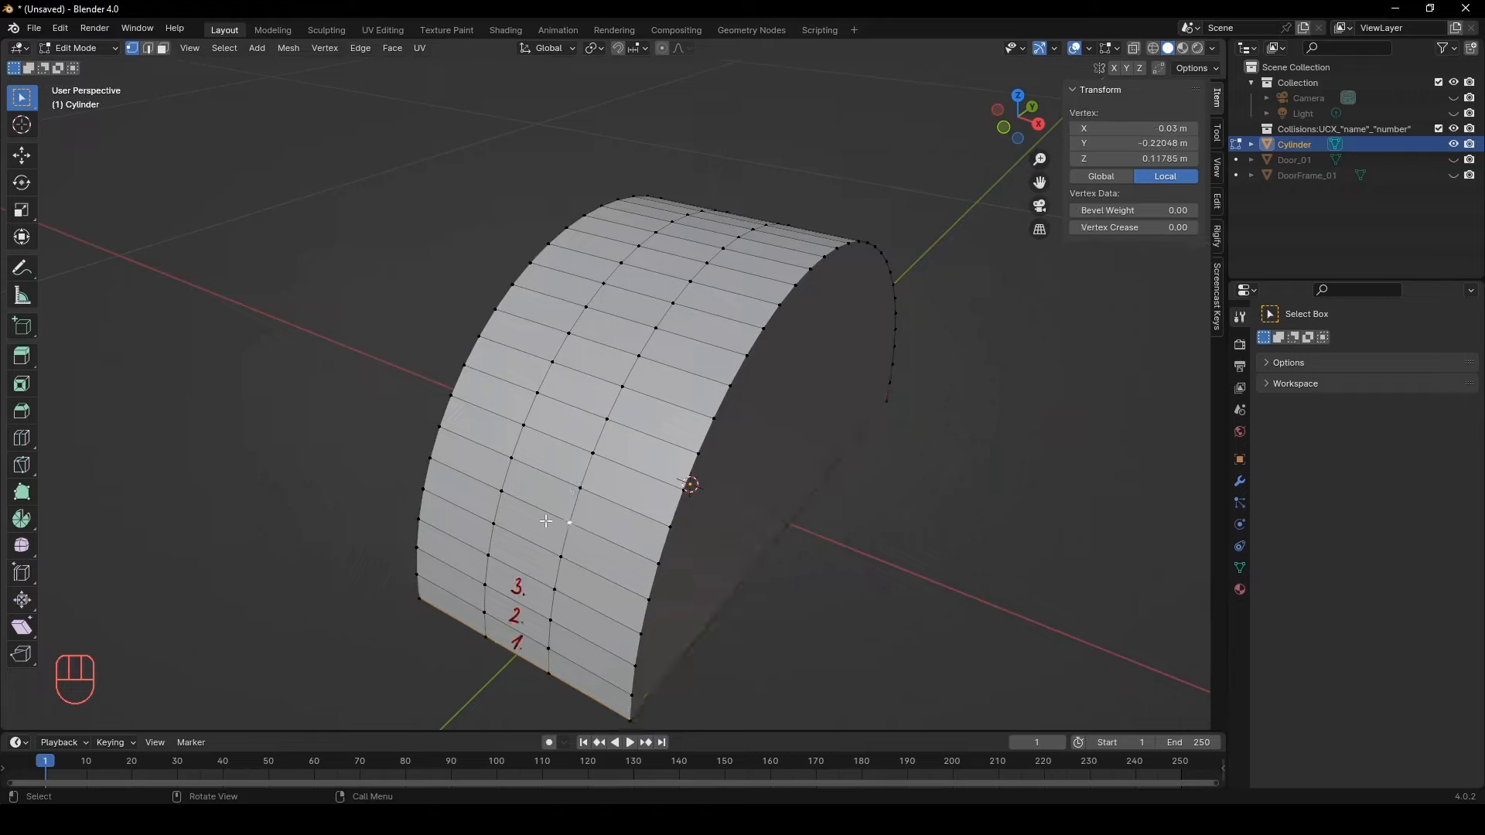
key("3")
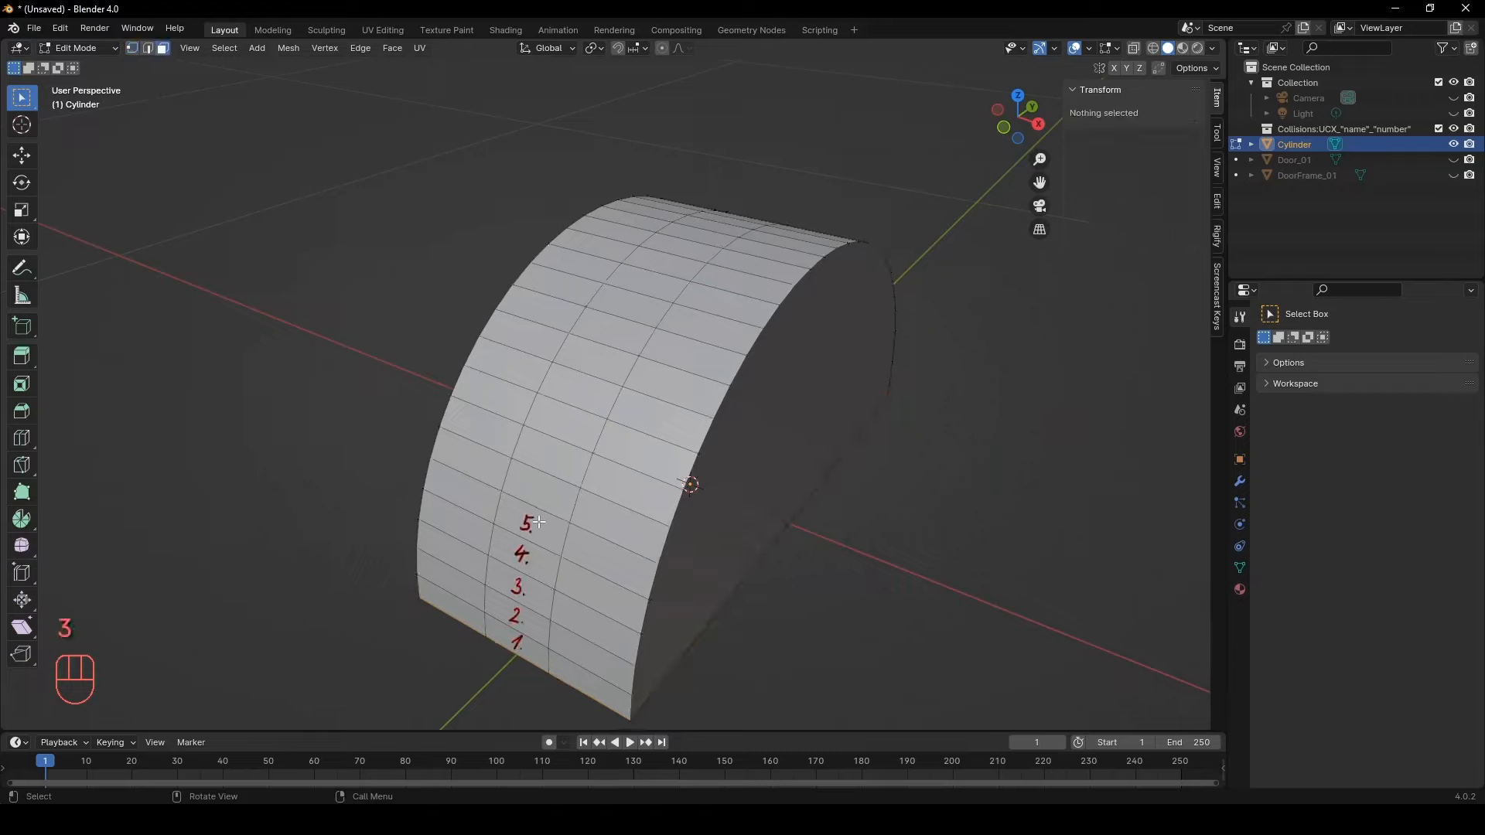
left_click(539, 522)
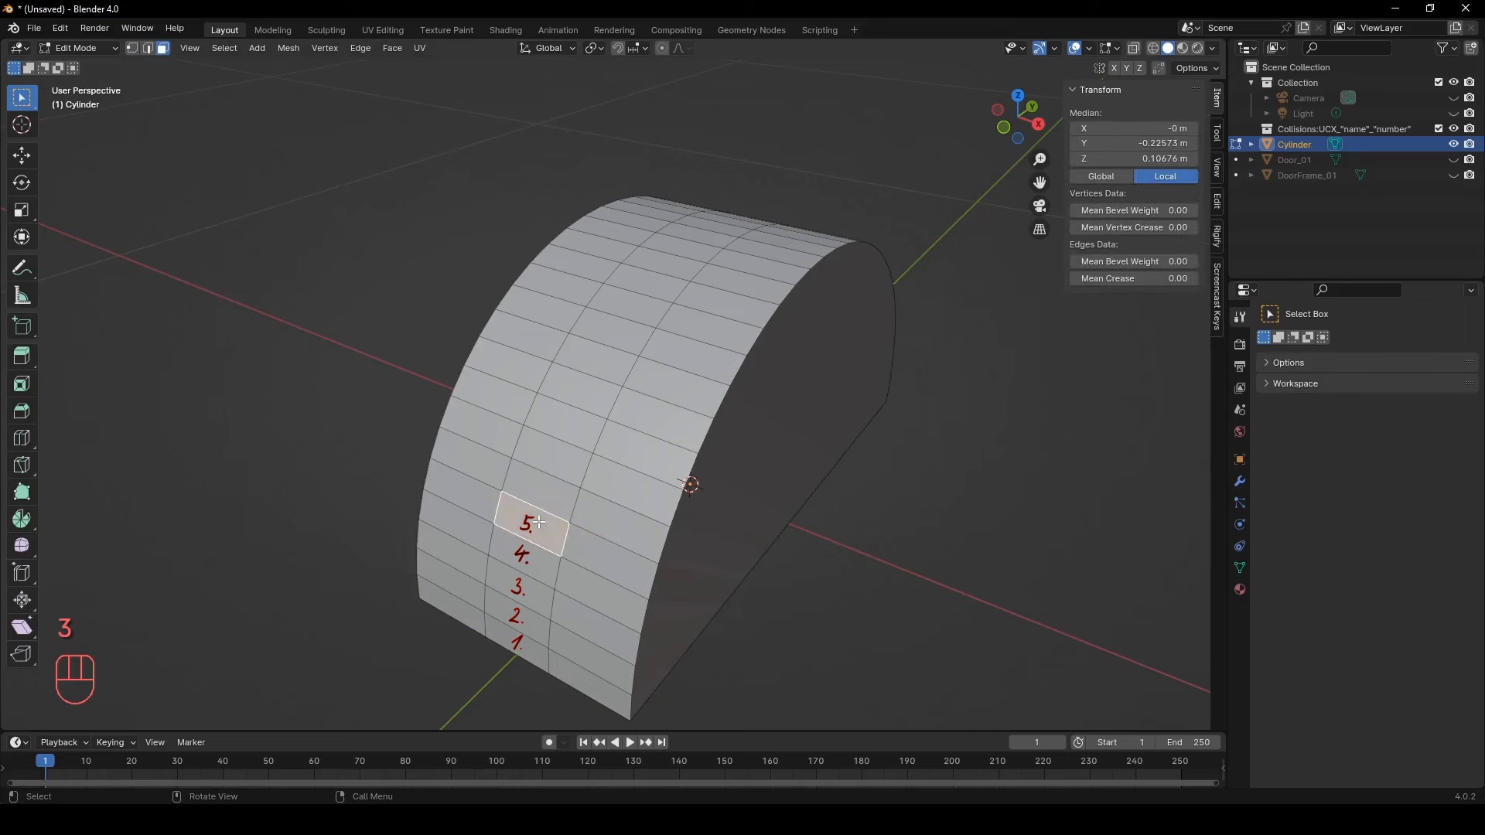
key("KP_1")
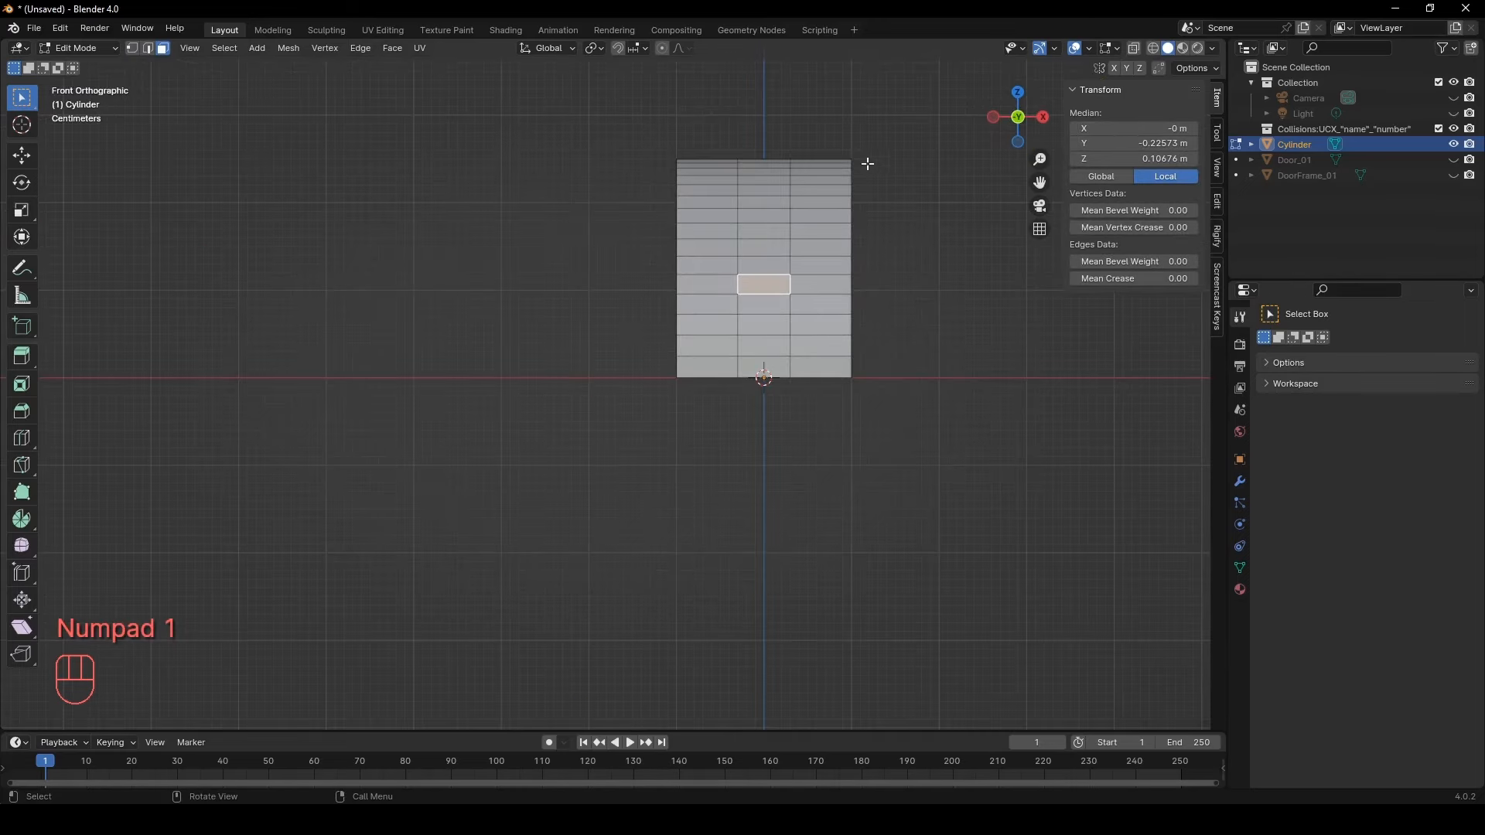
middle_click_drag(866, 162, 763, 267, "shift")
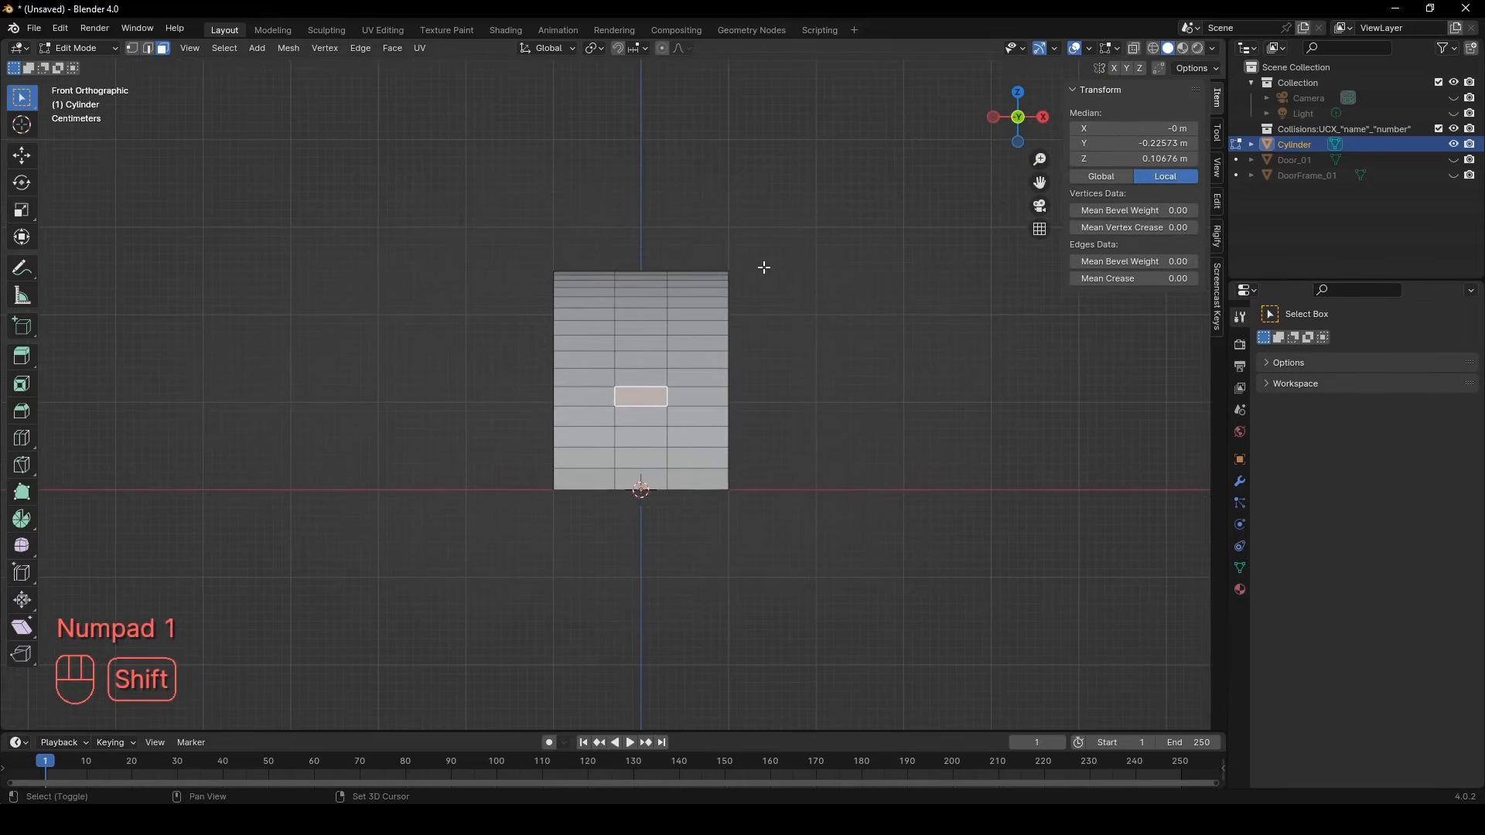
left_click(1134, 48)
left_click_drag(655, 239, 628, 402)
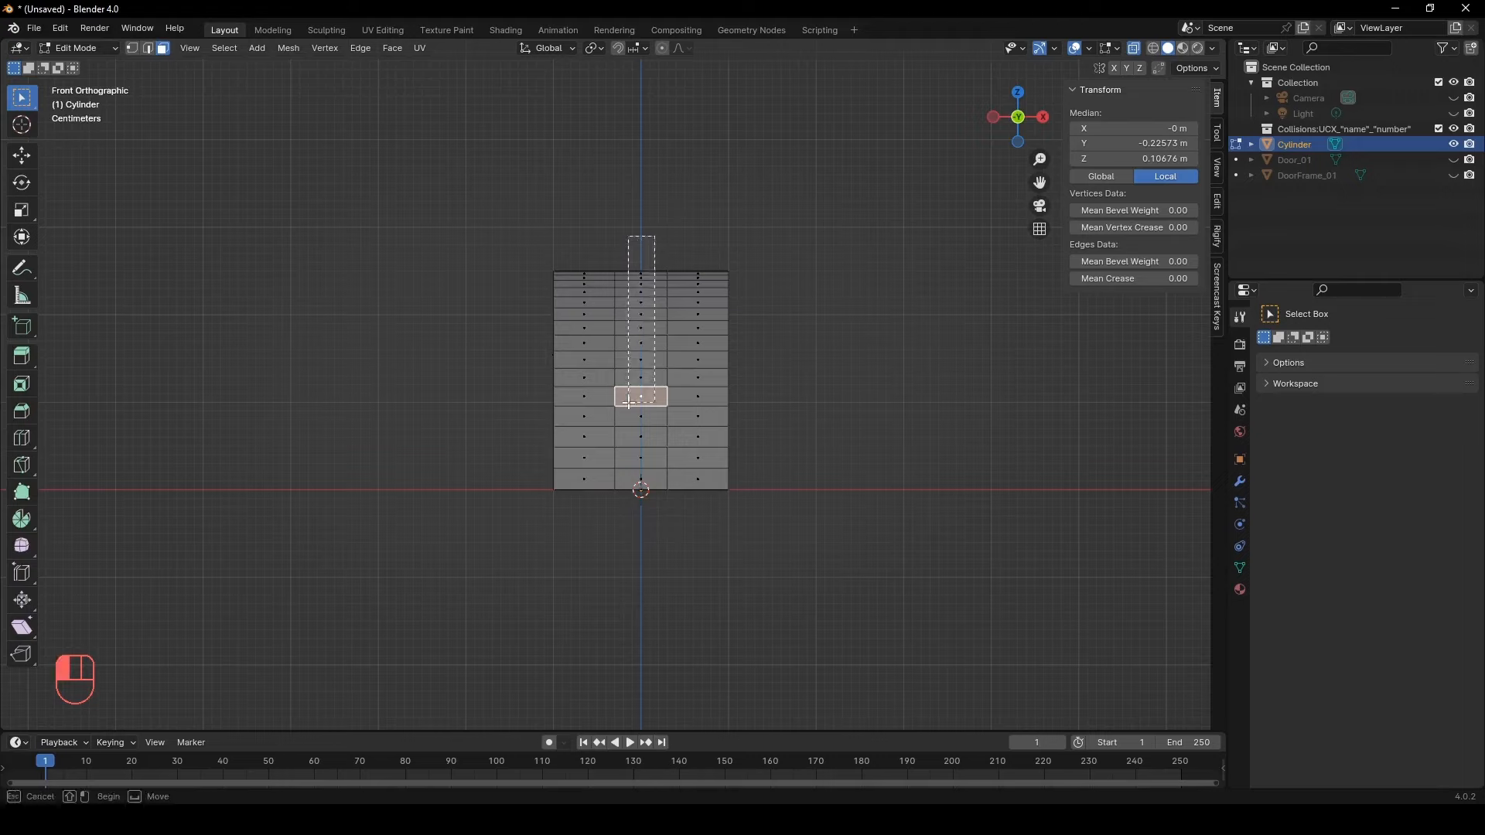
left_click_drag(628, 402, 628, 403)
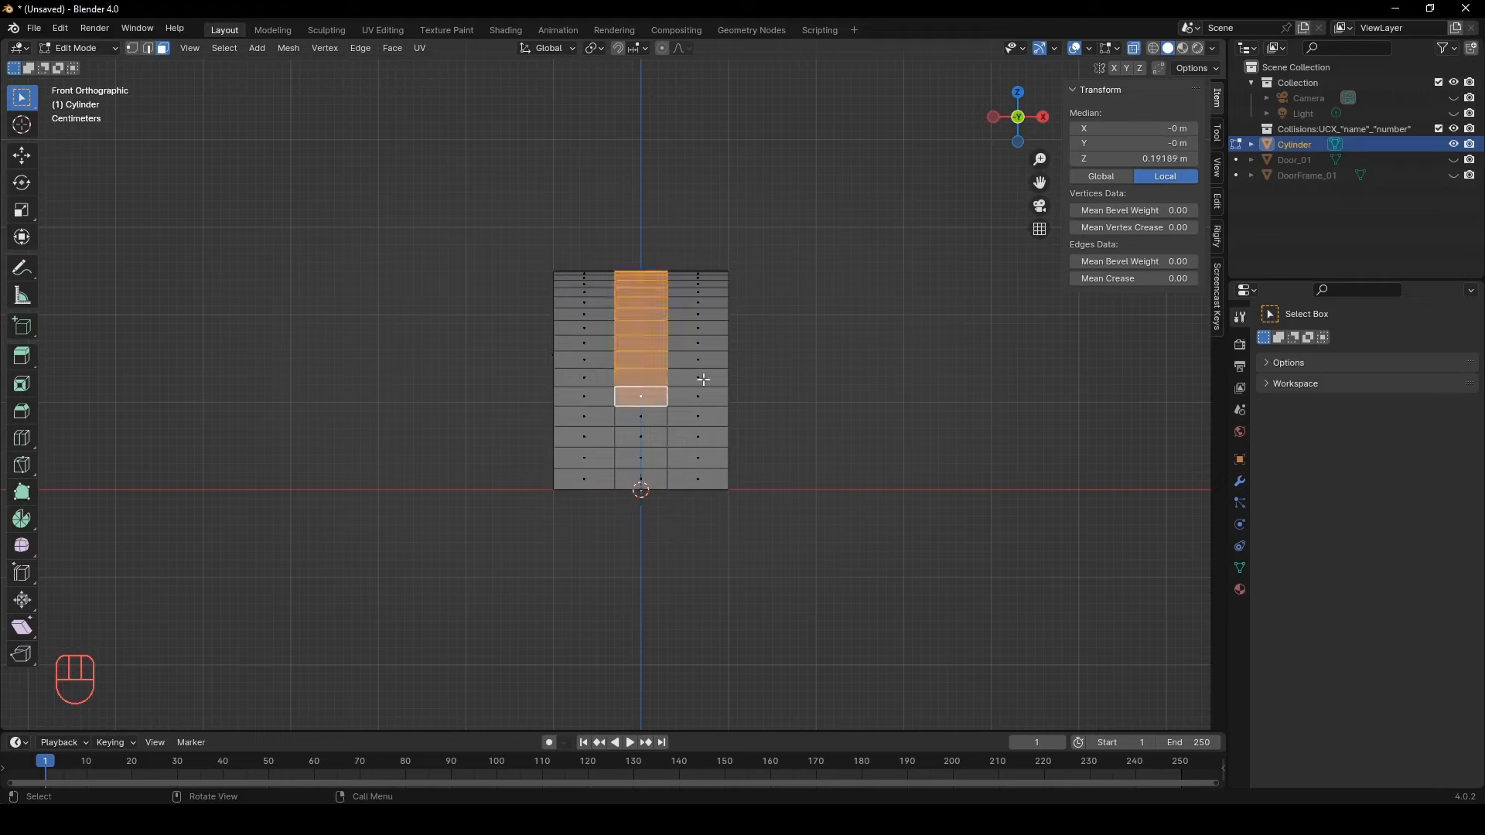
key("x")
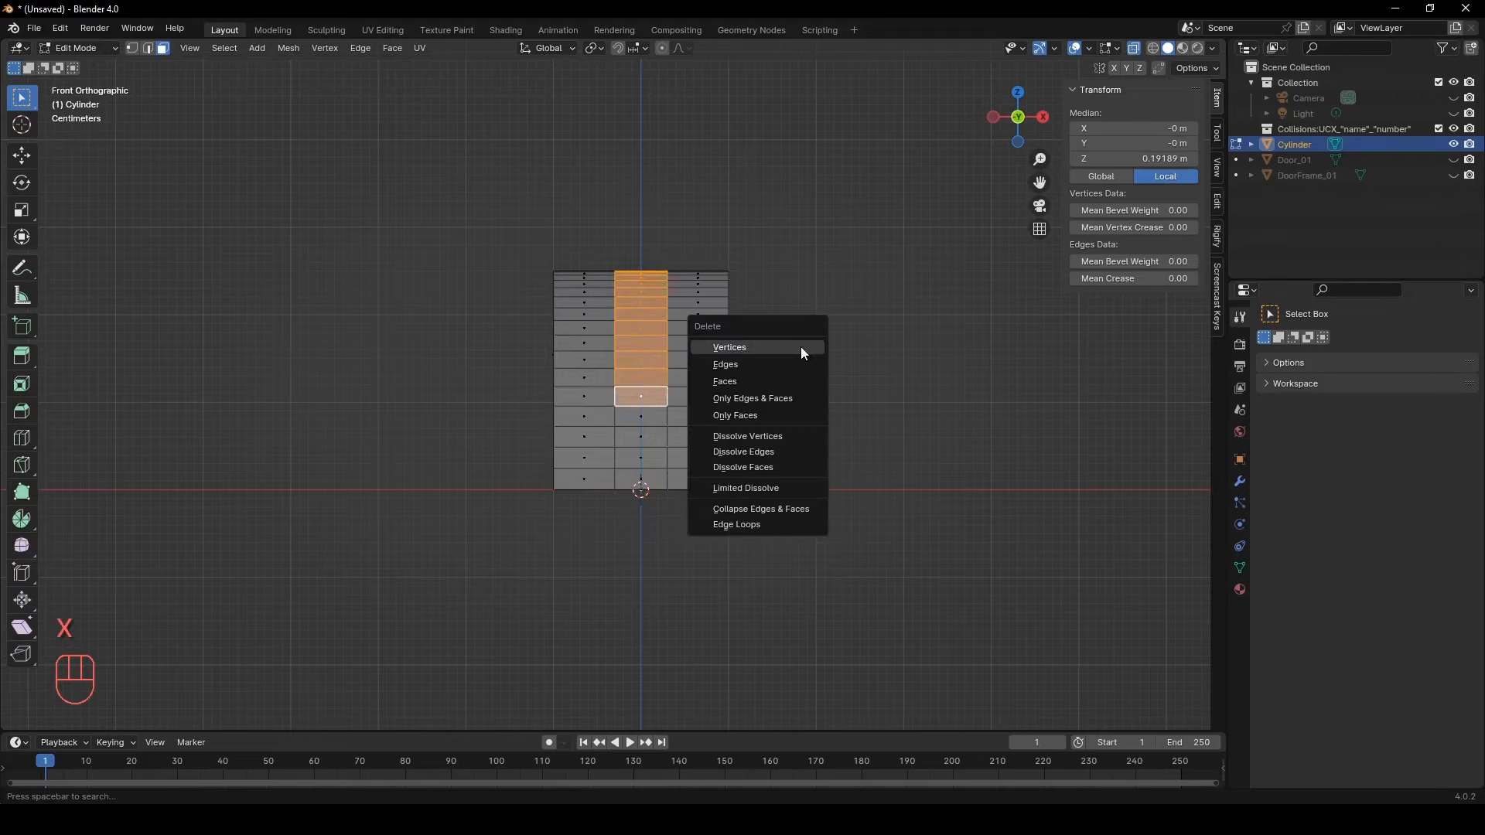
left_click(765, 380)
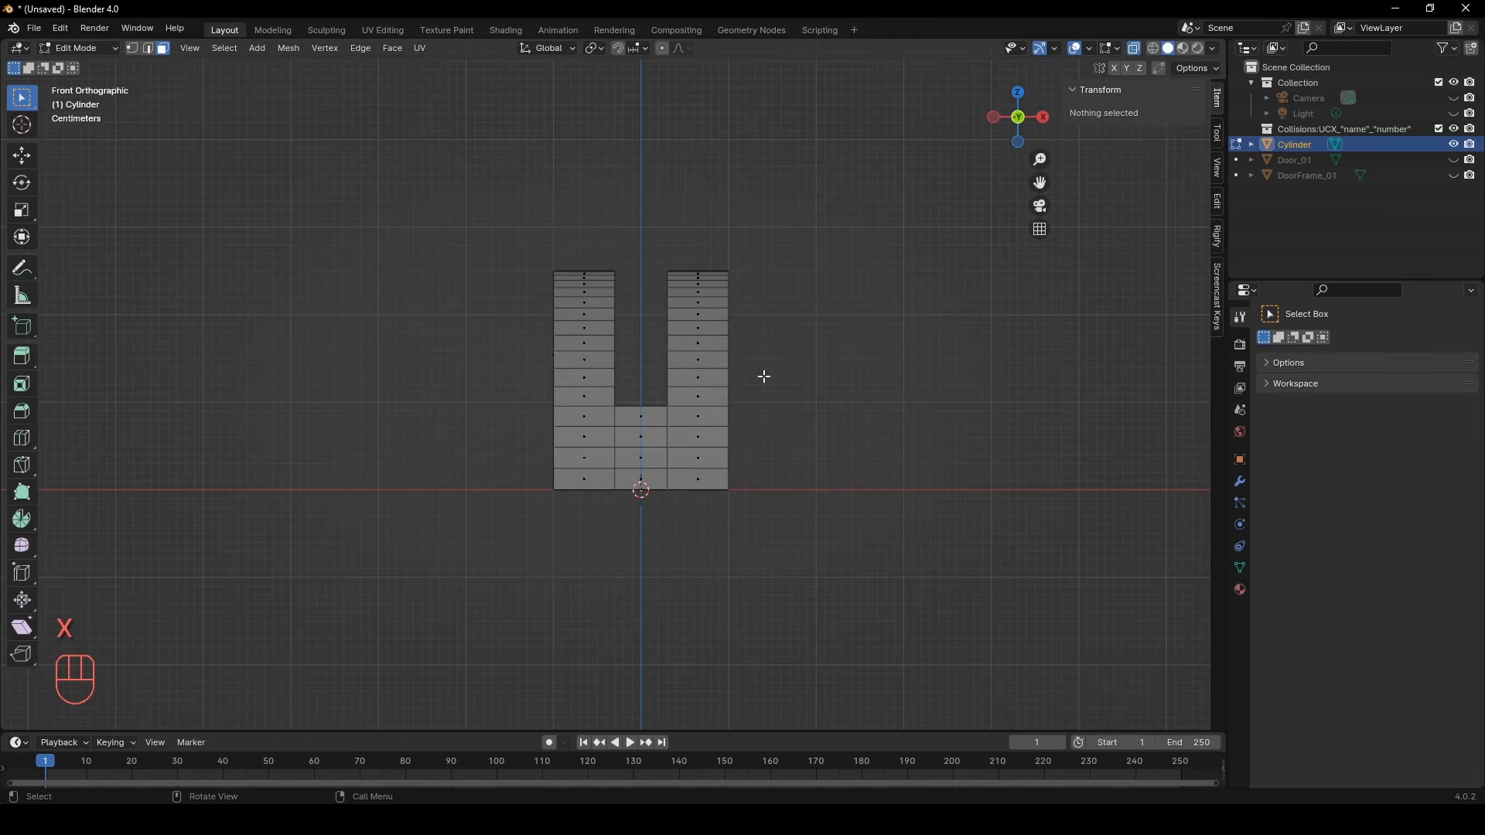
Fill each of the two inner side walls of the central slot with a face
left_click(1133, 48)
scroll(740, 131, "up", 3)
key("1")
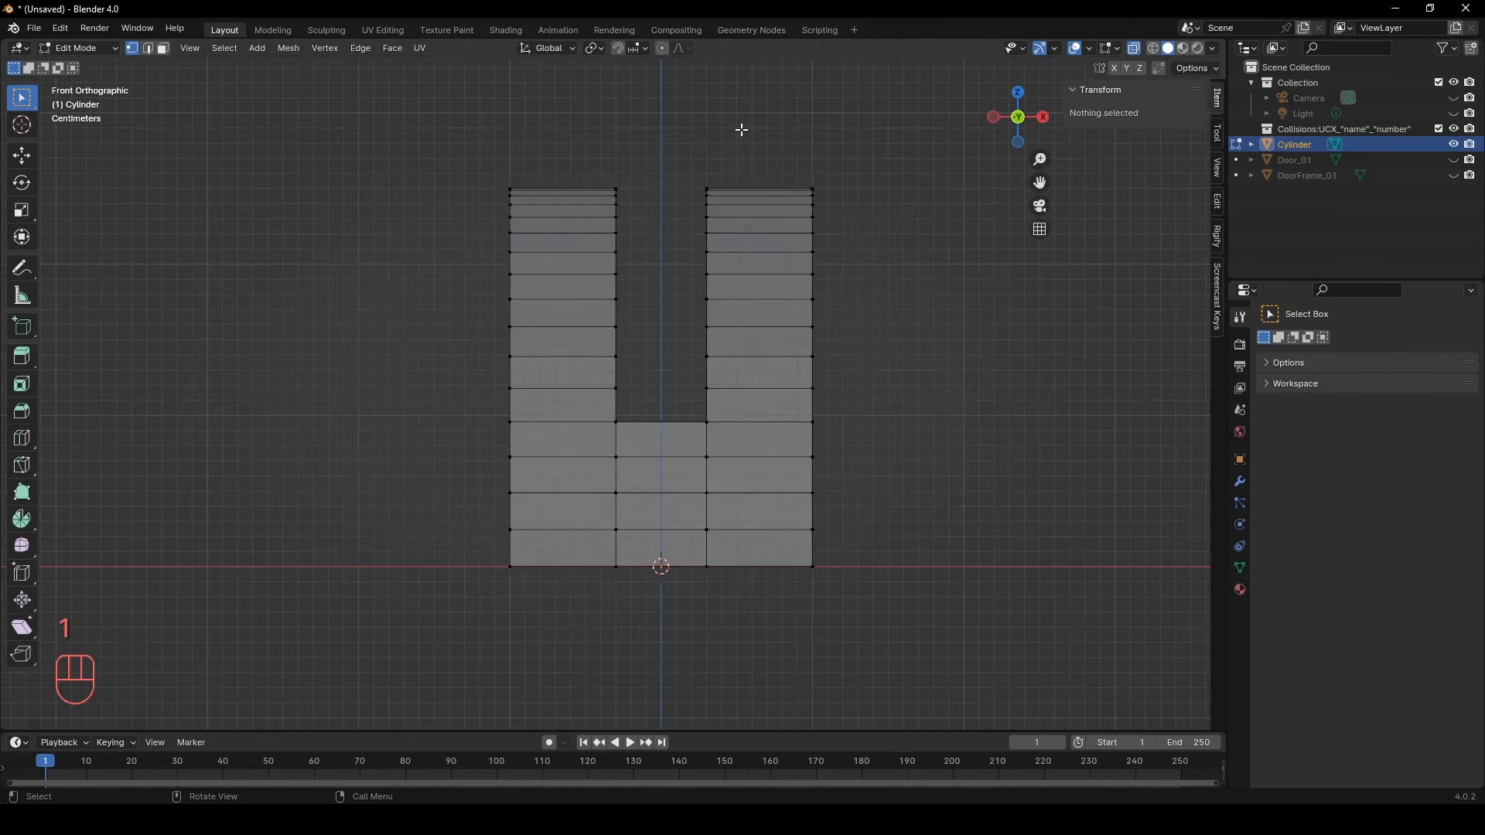
left_click_drag(741, 130, 699, 418)
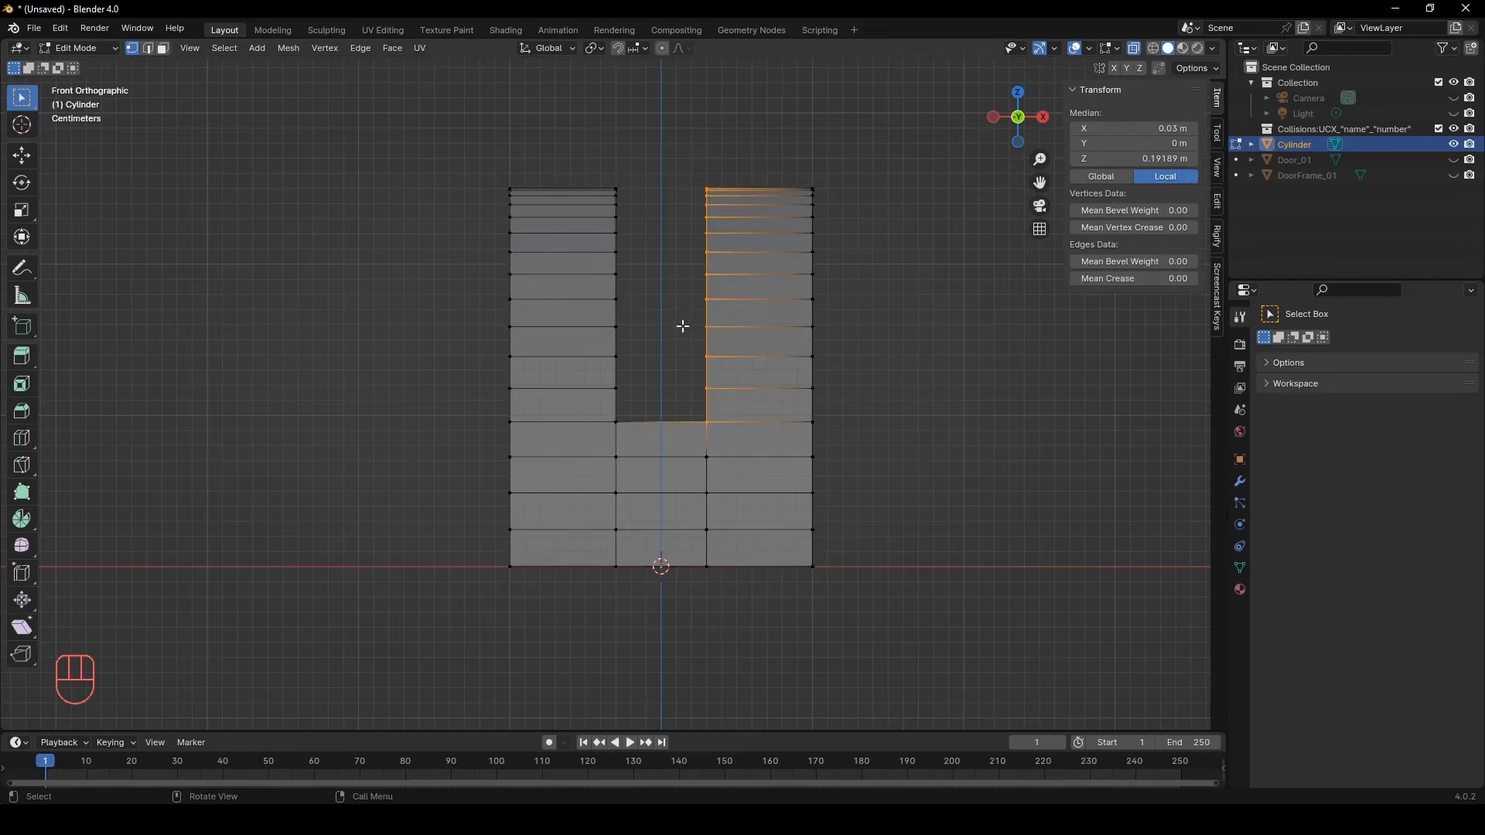
key("f")
left_click_drag(649, 155, 594, 433)
key("f")
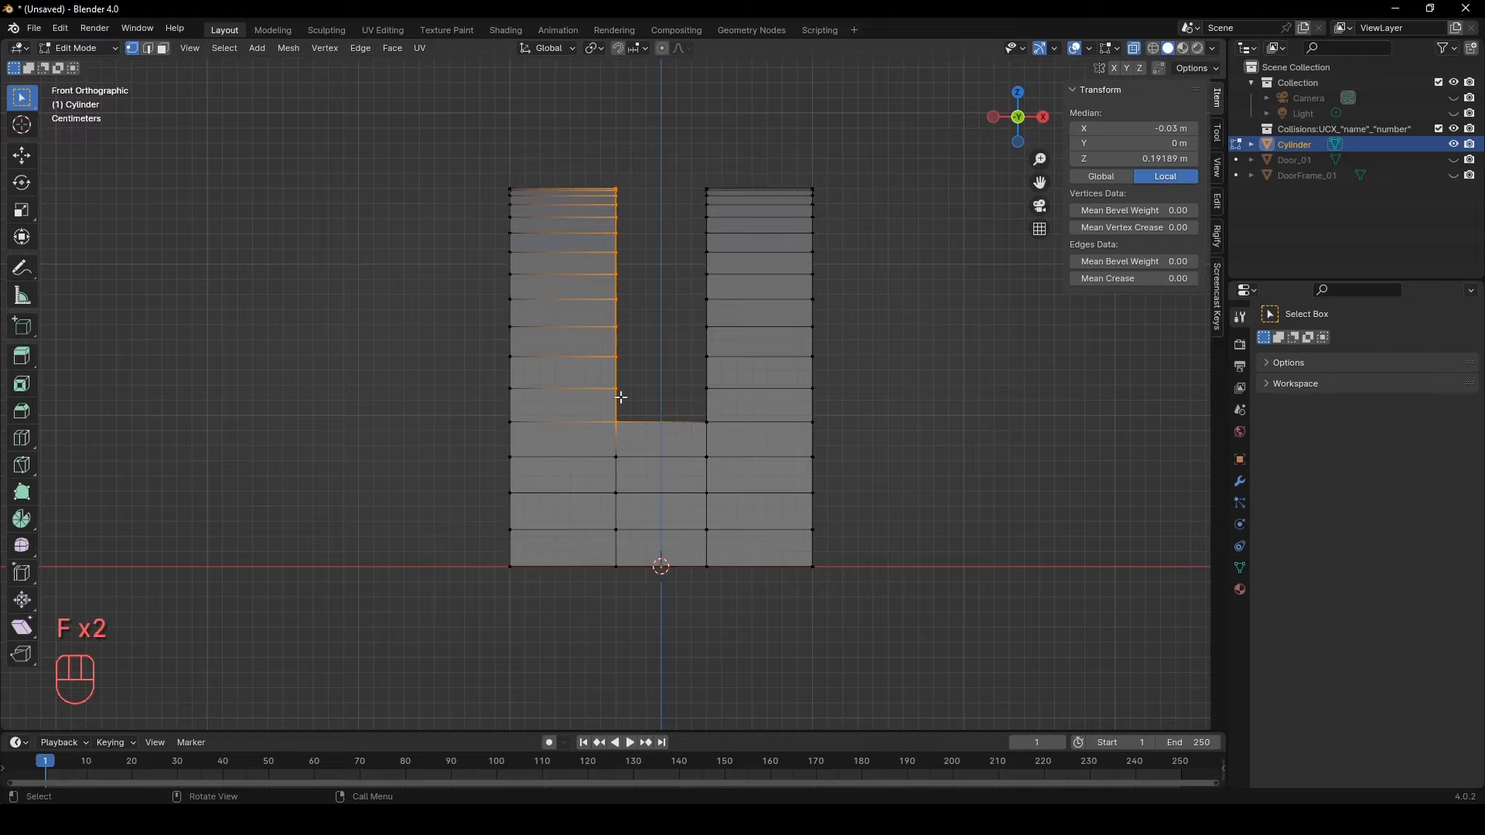
Close the slot's open floor with a face between its two end edges
middle_click_drag(621, 396, 747, 213)
left_click(699, 397)
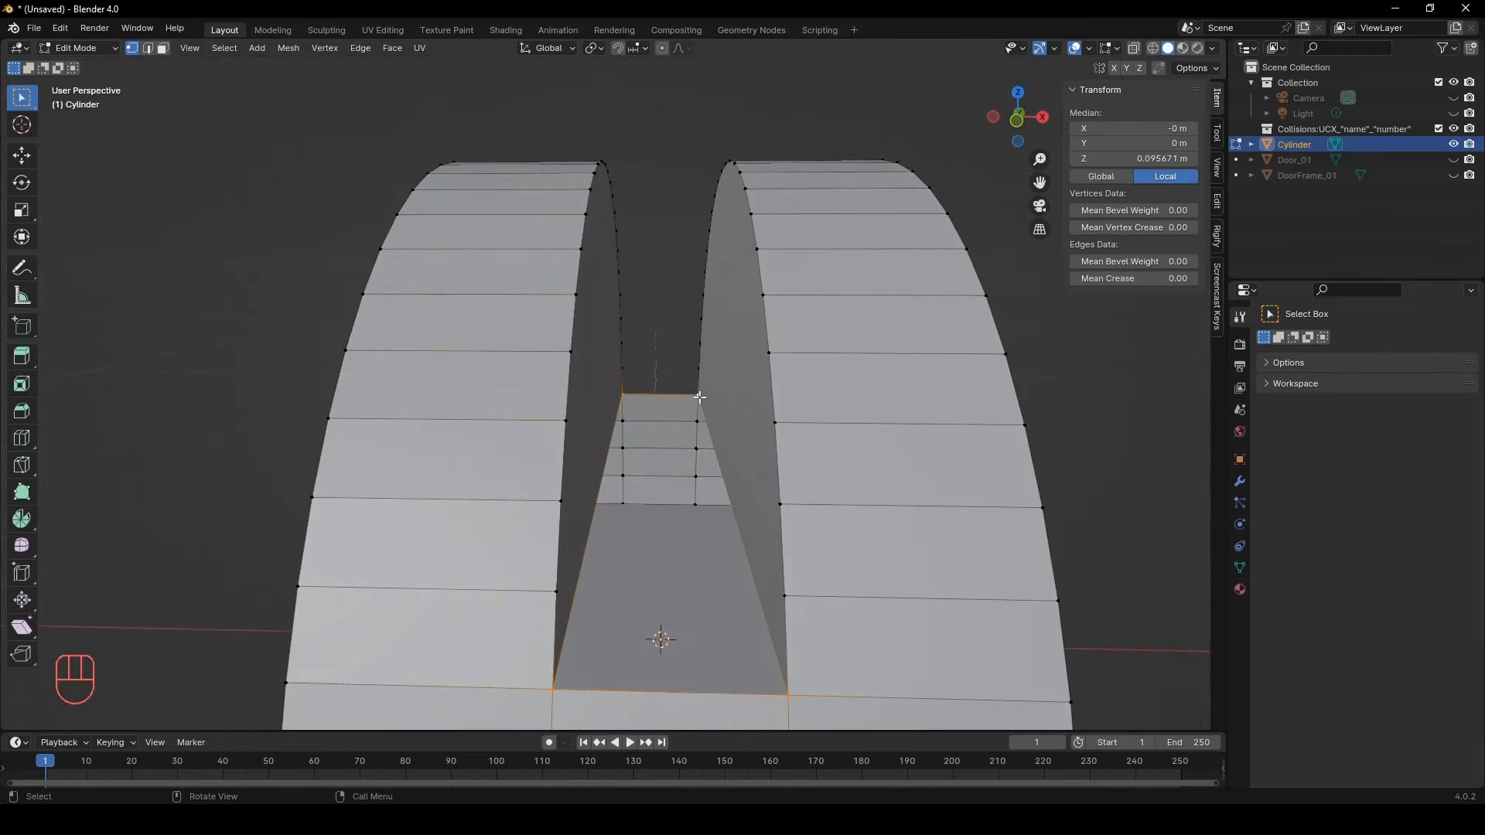
key("f")
scroll(651, 442, "down", 4)
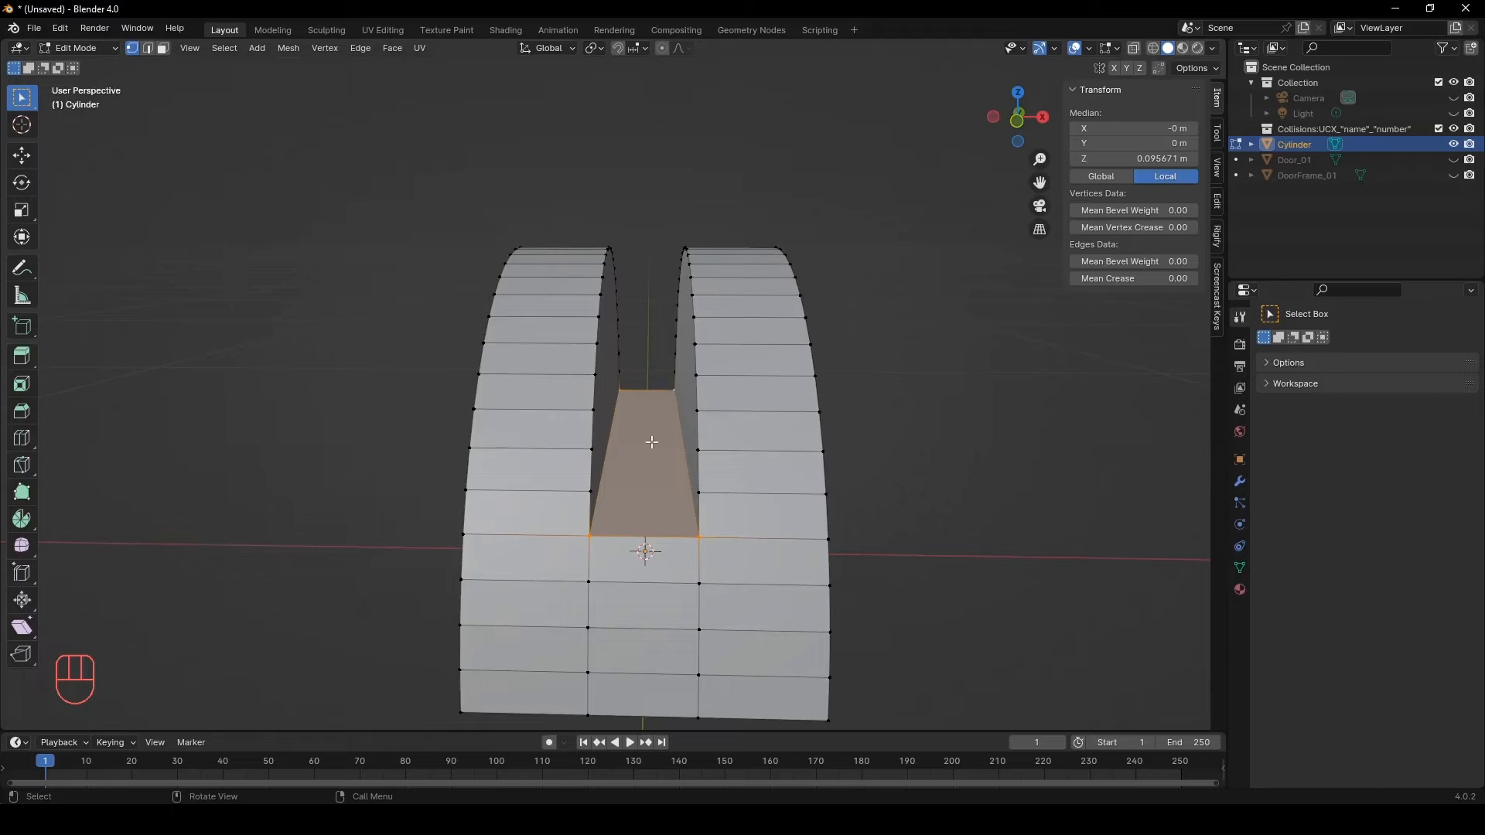
Extrude the slot's floor face in place and scale it along Y to 0.914
key("e")
right_click(650, 431)
middle_click_drag(650, 452, 650, 458)
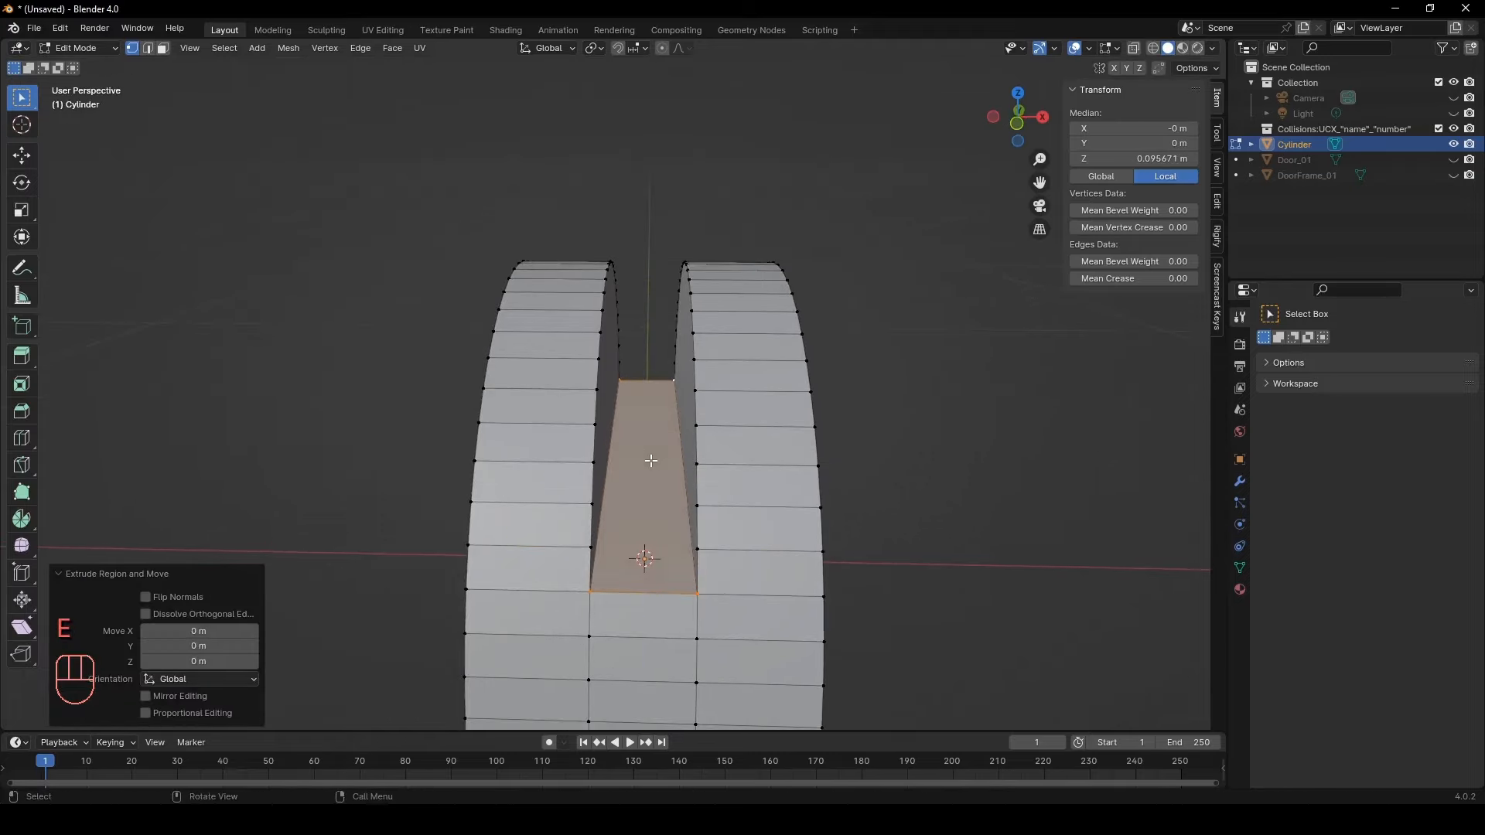
key("s")
key("x")
key("y")
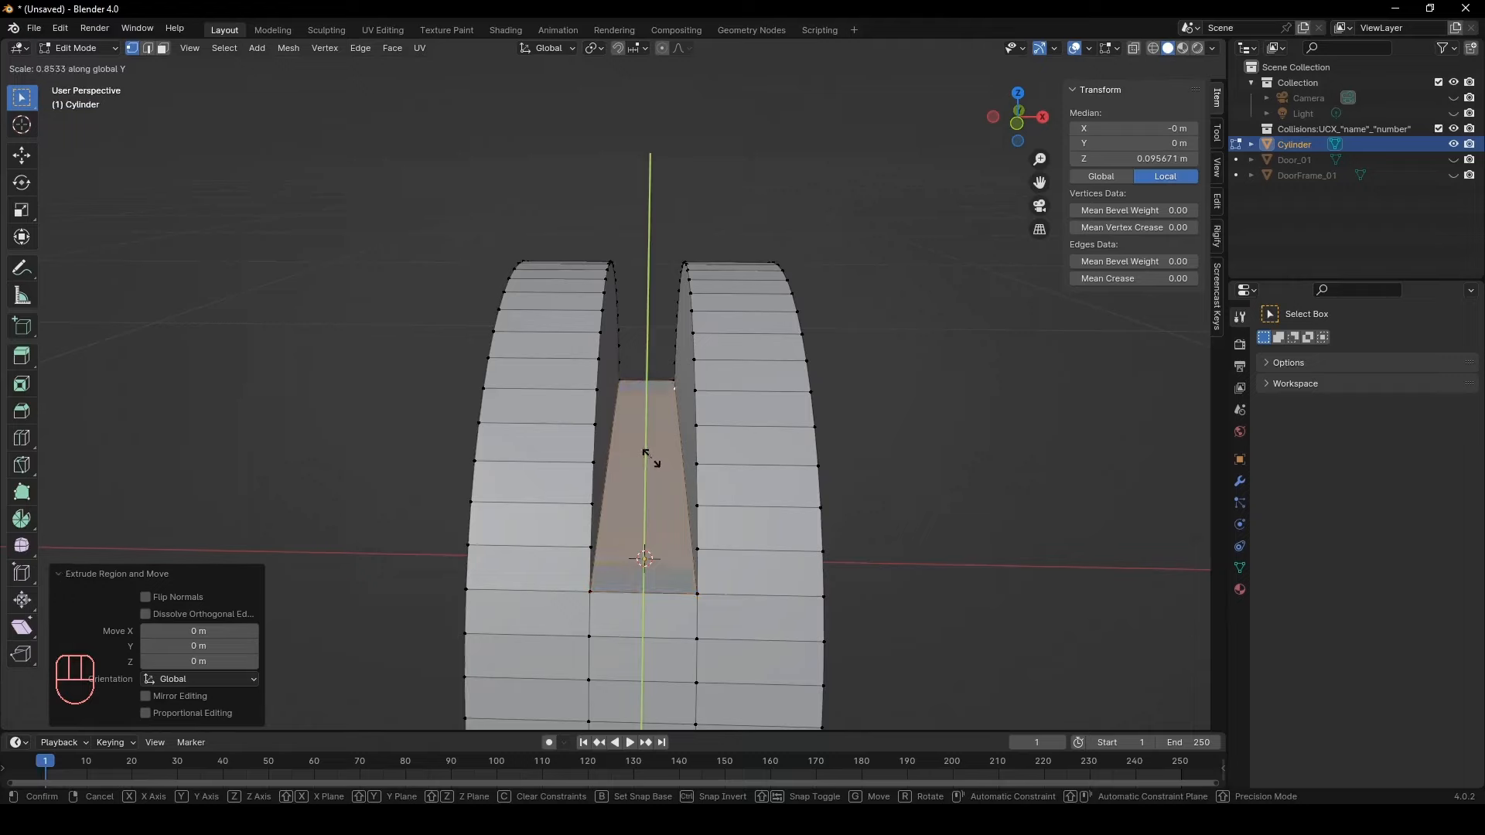
left_click(650, 459)
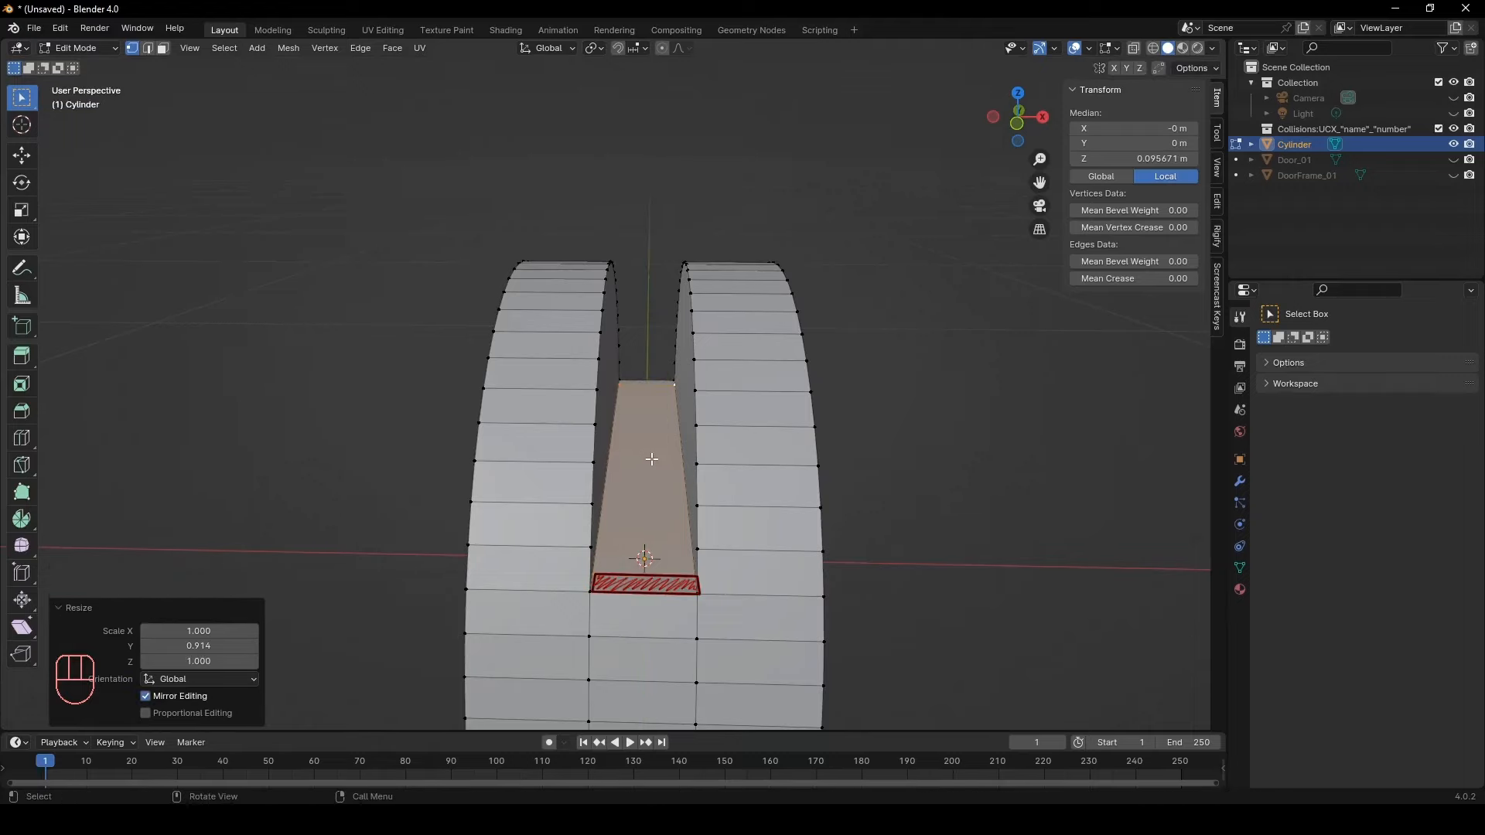
Extrude the slot's floor down about 0.018 m, and lower it along Z by about another 0.032 m
key("e")
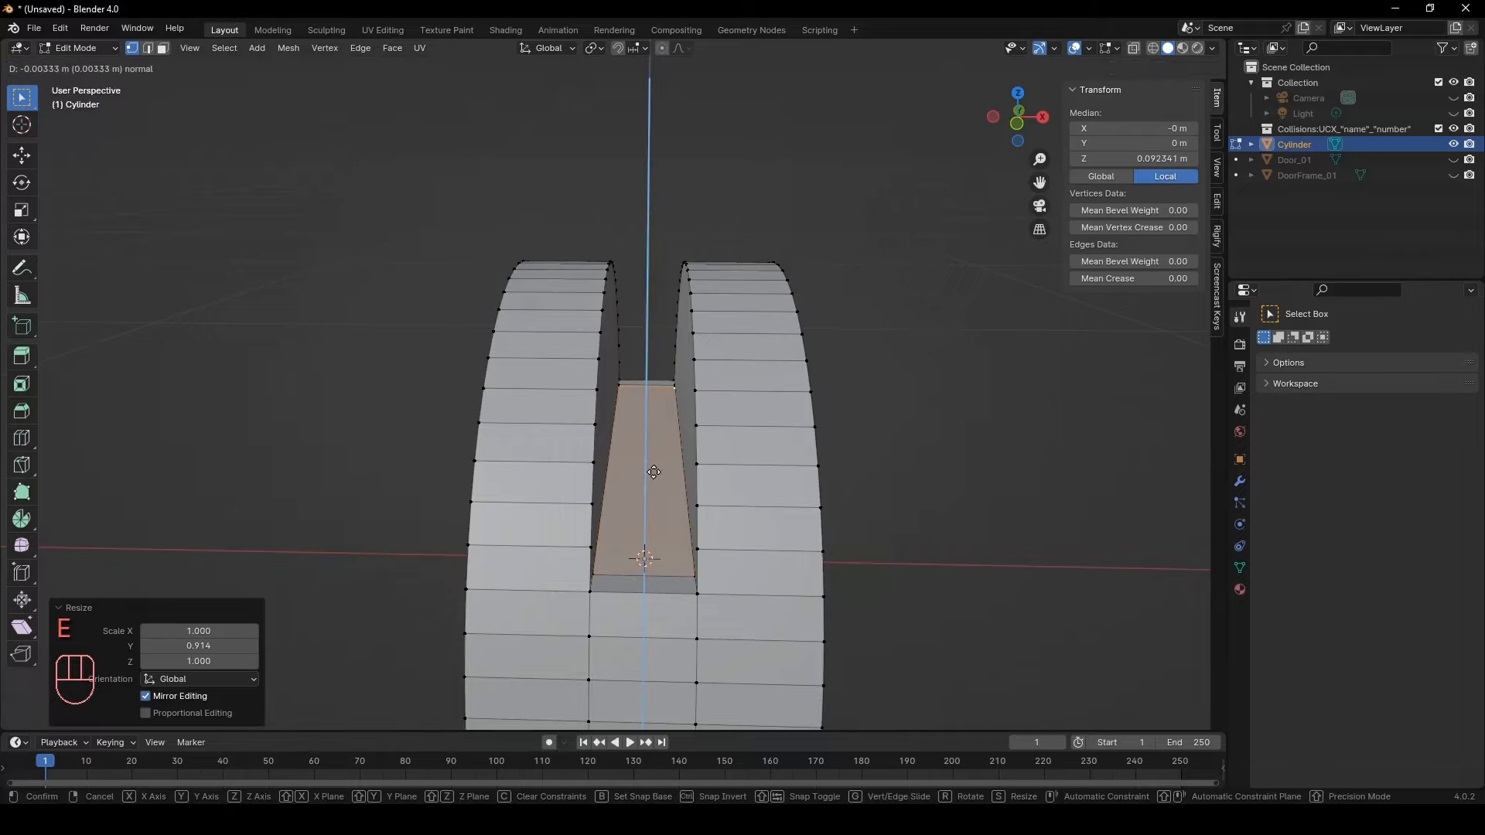
left_click(652, 489)
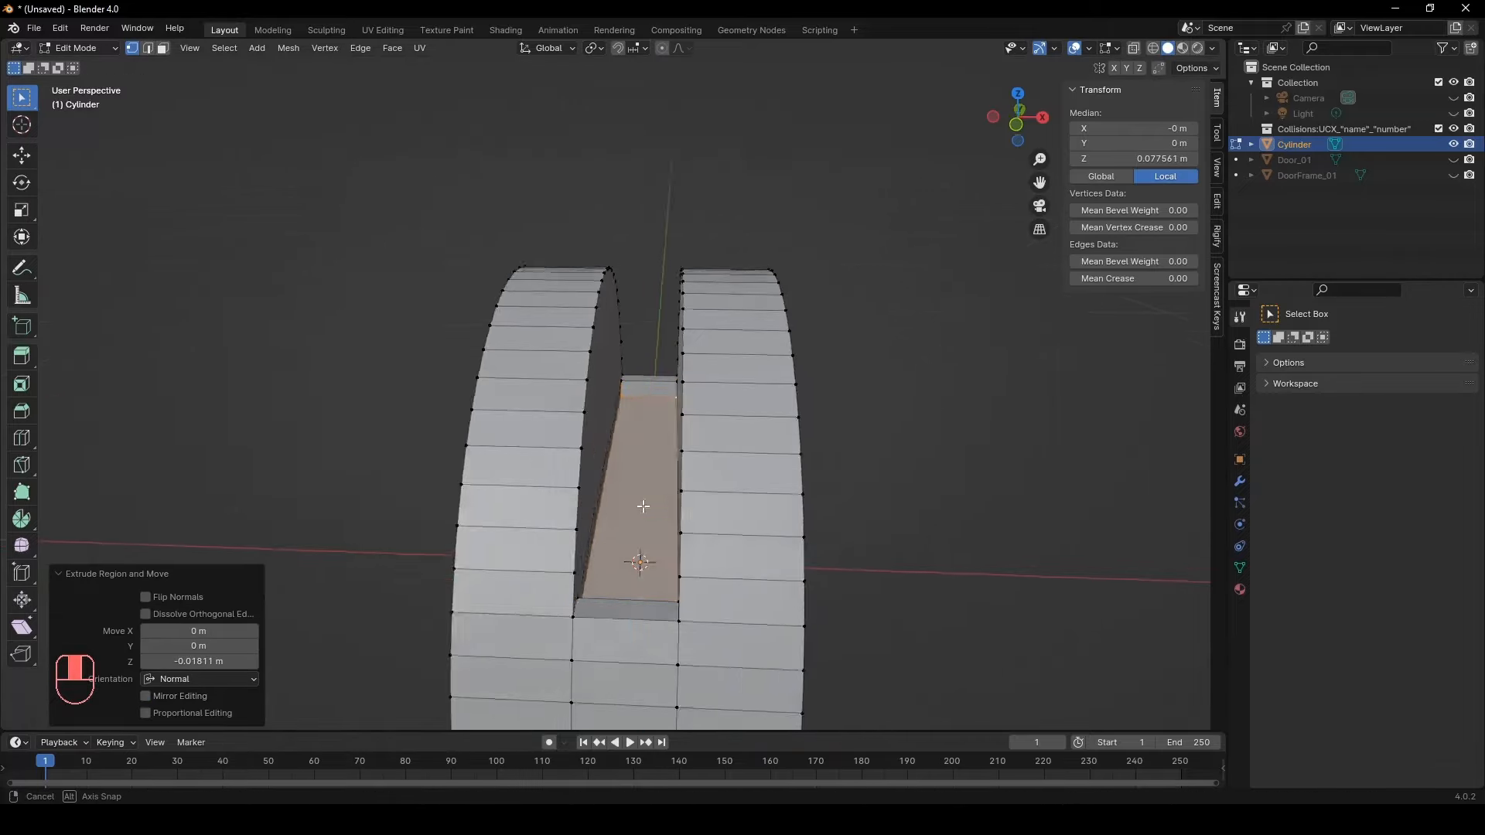
middle_click_drag(642, 503, 721, 340)
key("g")
key("z")
left_click(522, 377)
With X-ray off, select the edges around the slot's outer opening and bevel them by 0.001 m
key("alt+z")
middle_click_drag(590, 404, 535, 295, "shift")
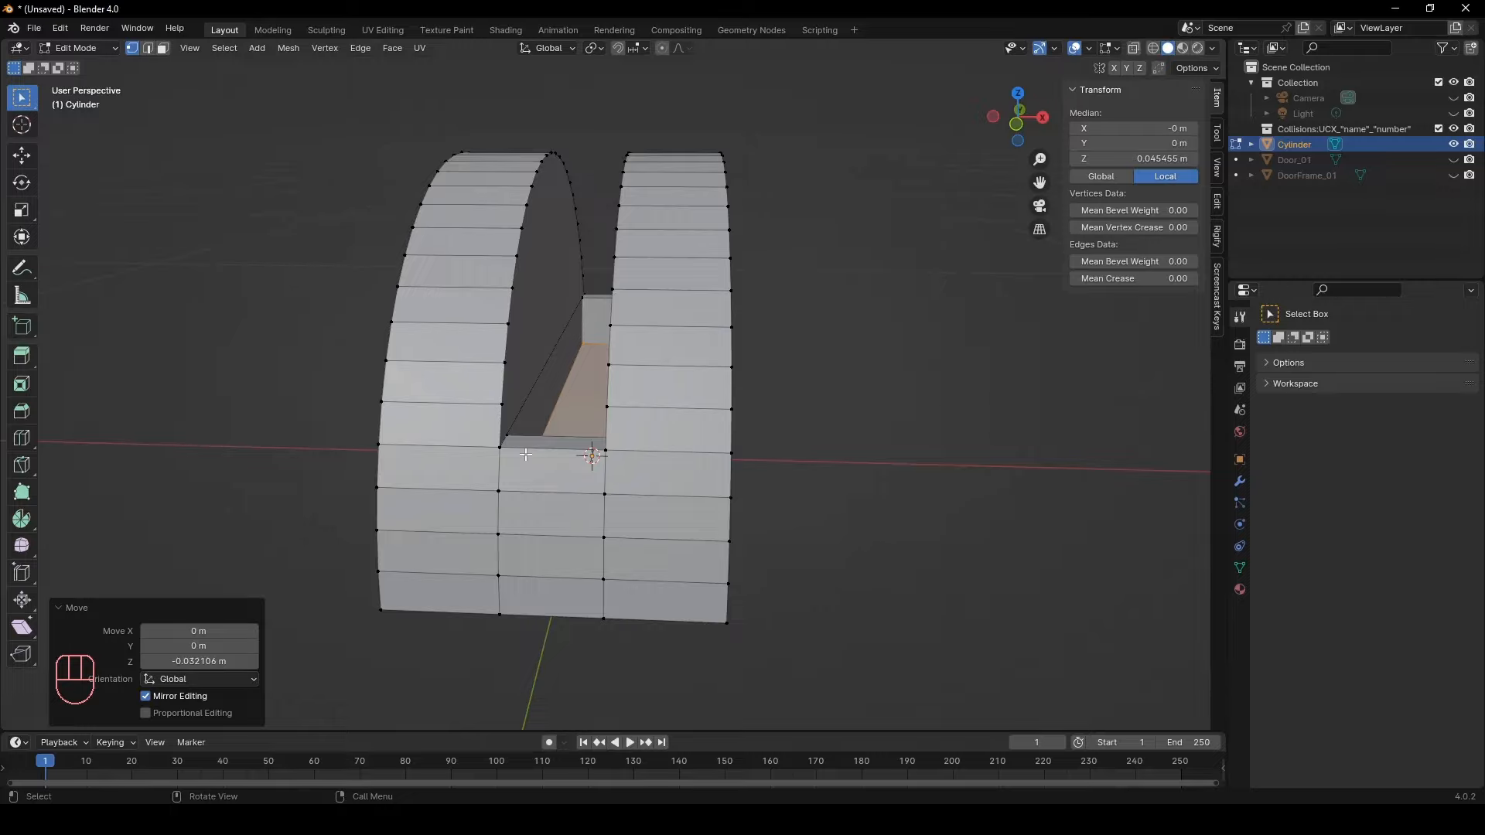
key("2")
left_click(524, 448)
double_click(503, 395, "shift")
double_click(609, 347, "shift")
middle_click_drag(610, 348, 507, 394)
key("Tab")
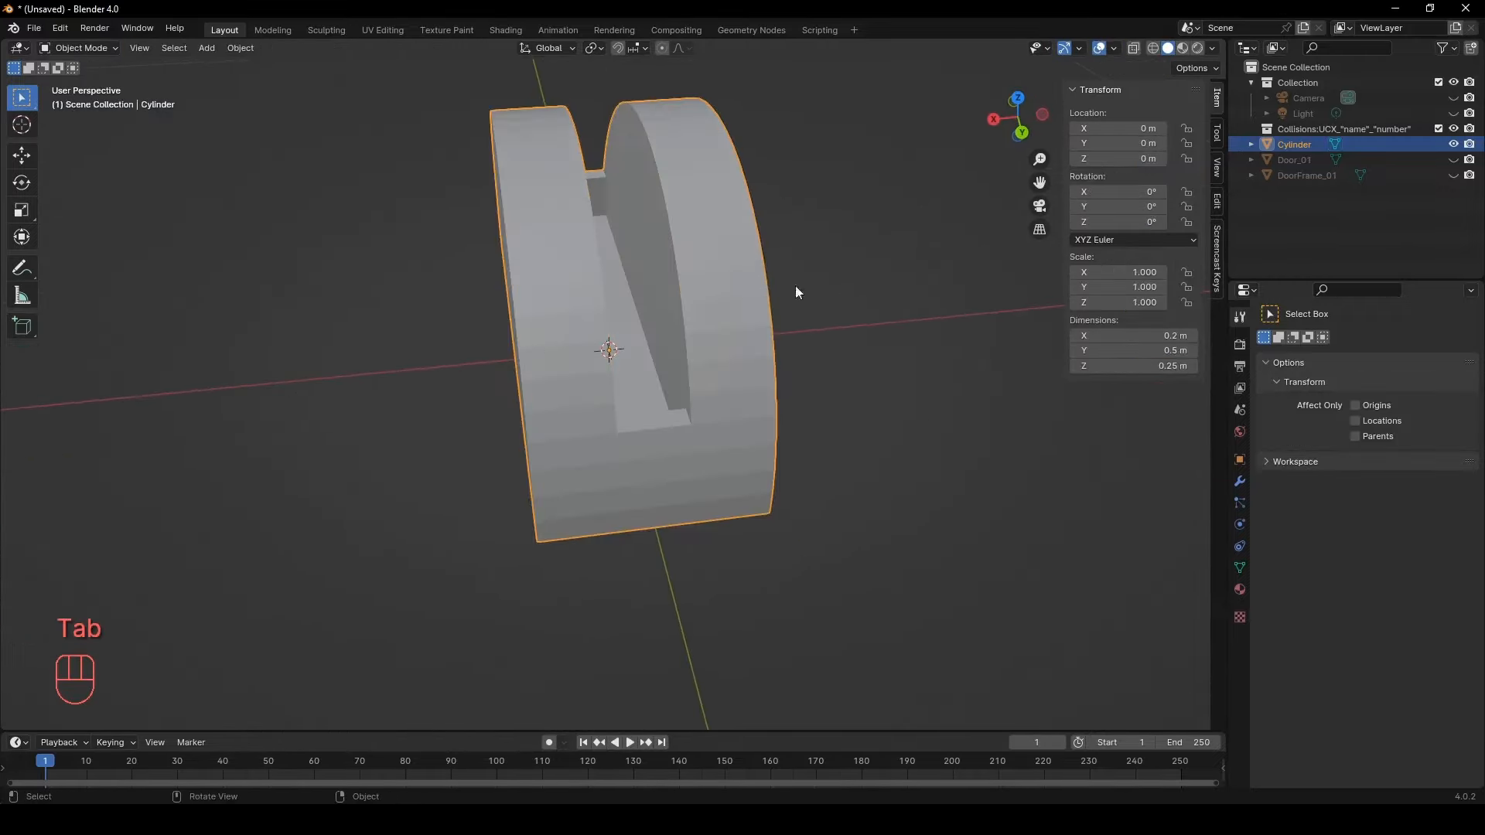
key("Tab")
middle_click_drag(705, 261, 661, 311, "shift")
scroll(661, 312, "up", 2)
middle_click_drag(663, 311, 678, 296)
key("ctrl+b")
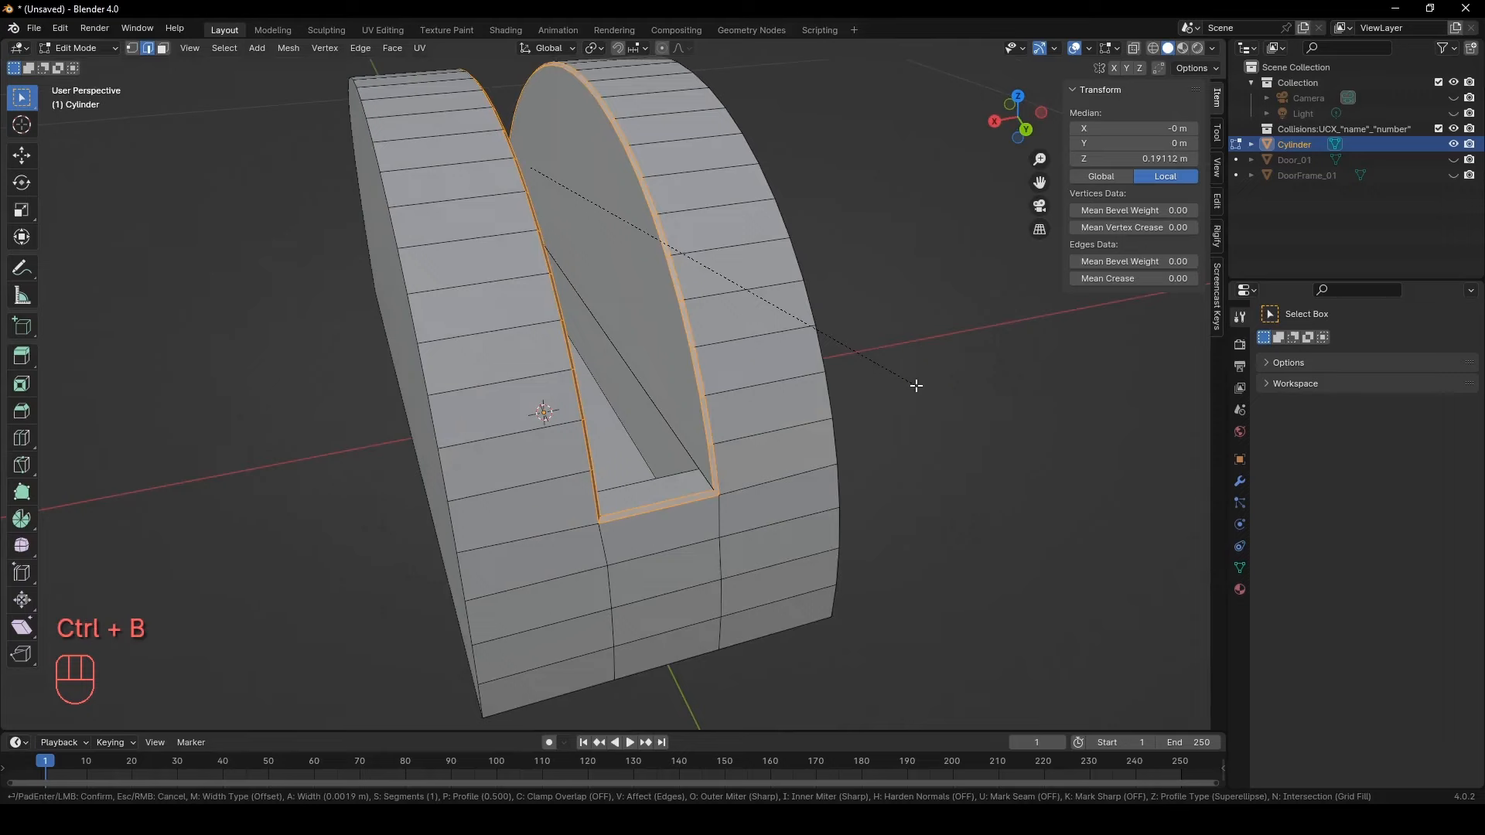
key("KP_Decimal")
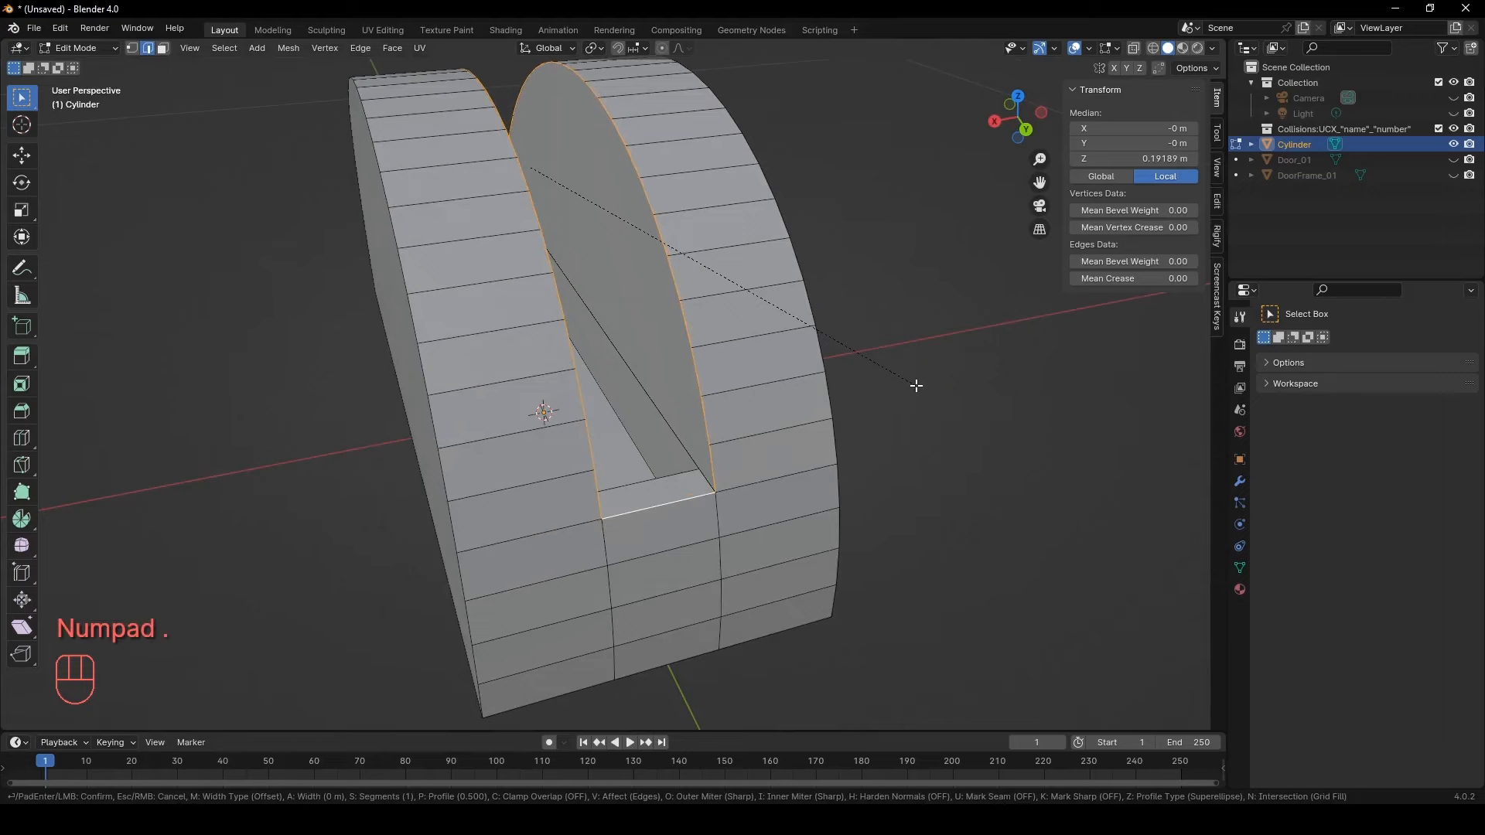
key("KP_0")
key("KP_0")
key("KP_1")
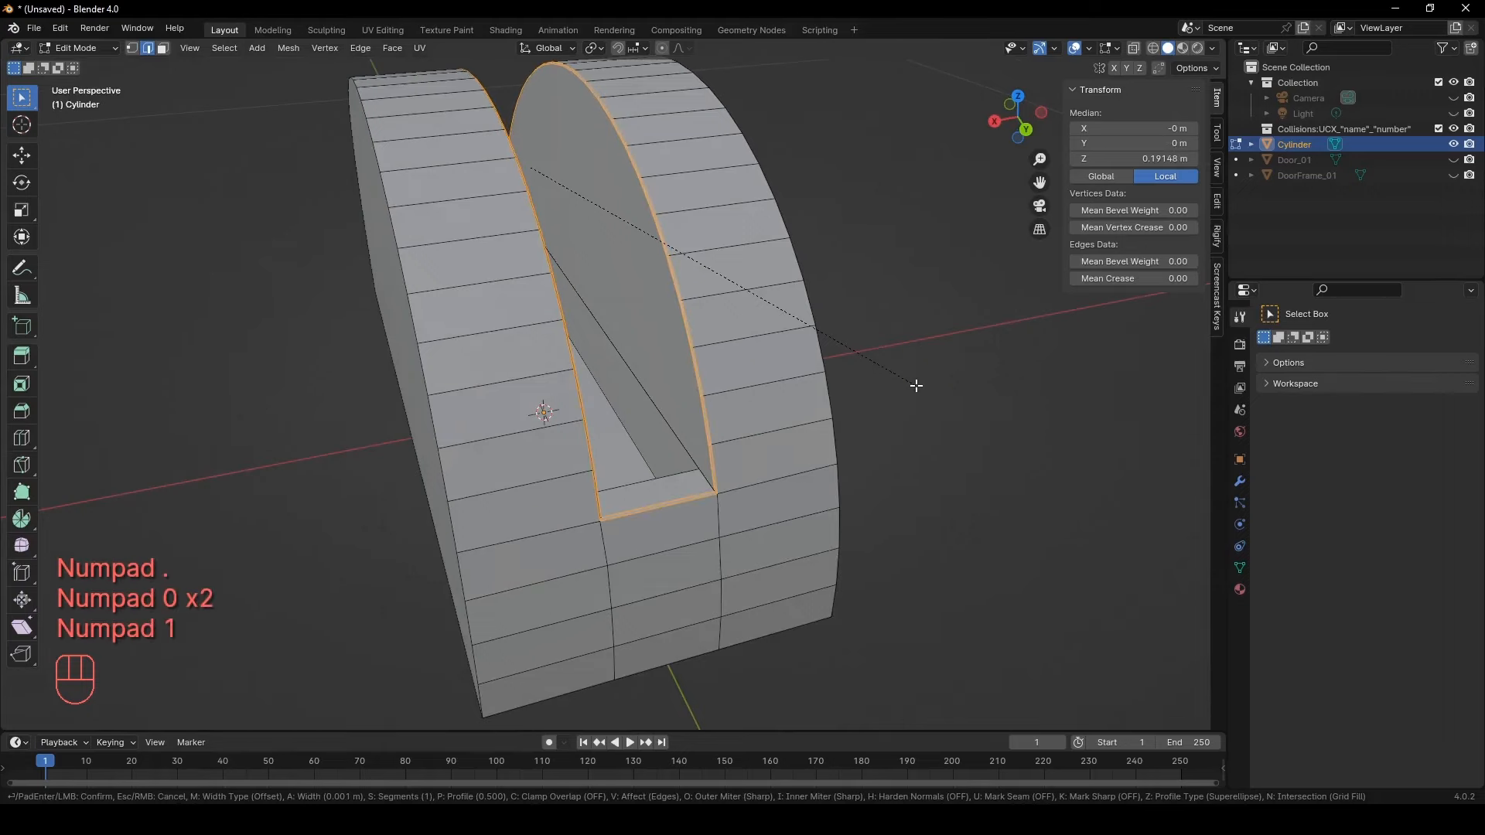
key("Return")
Bevel the half cylinder's two outer arched rim edges by 0.001 m
middle_click_drag(768, 318, 722, 513)
left_click(770, 441, "alt")
key("ctrl+b")
key("KP_Decimal")
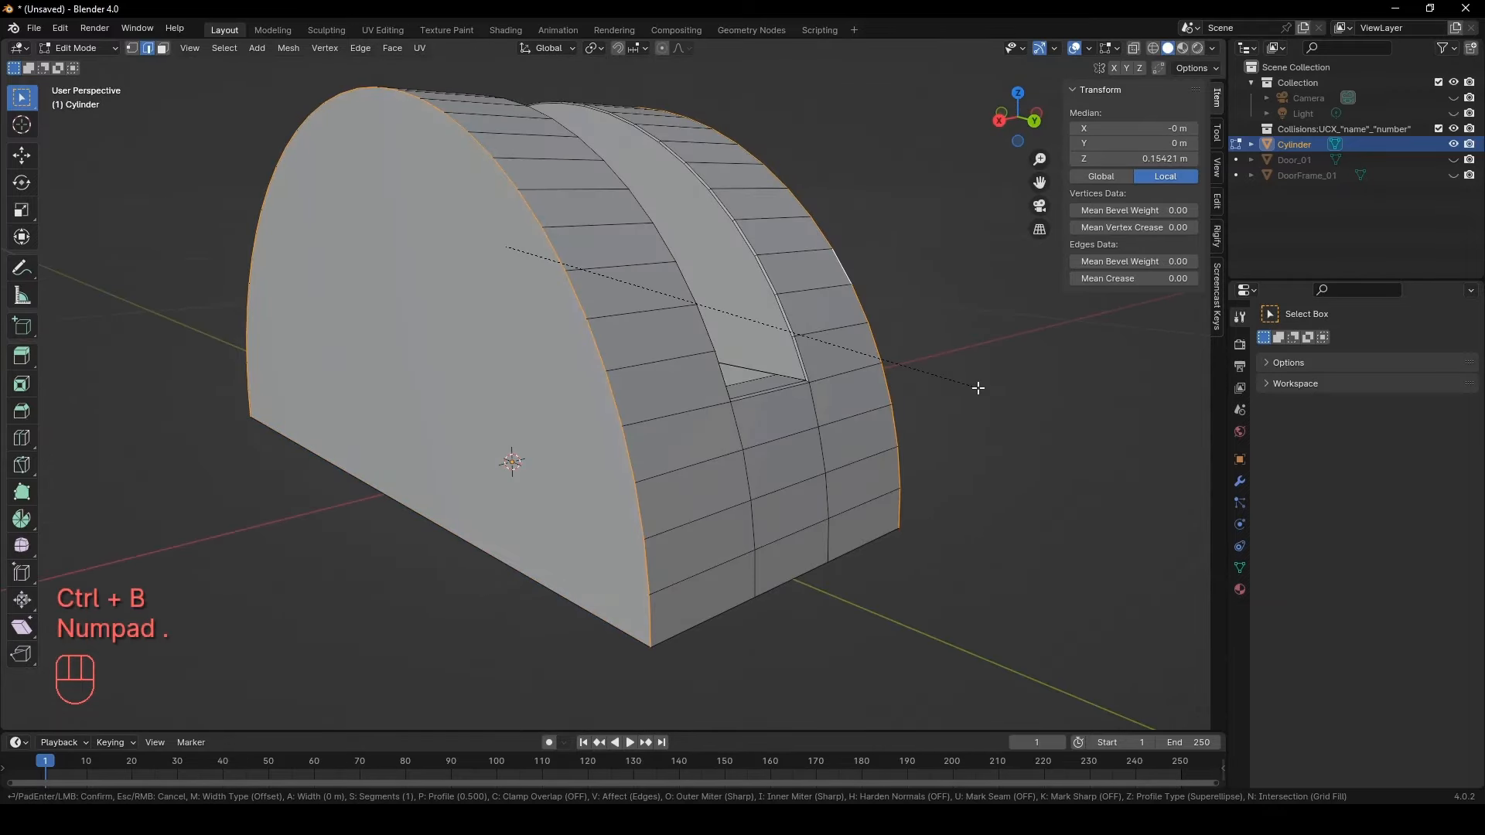
key("KP_0")
key("KP_0")
key("KP_1")
key("Return")
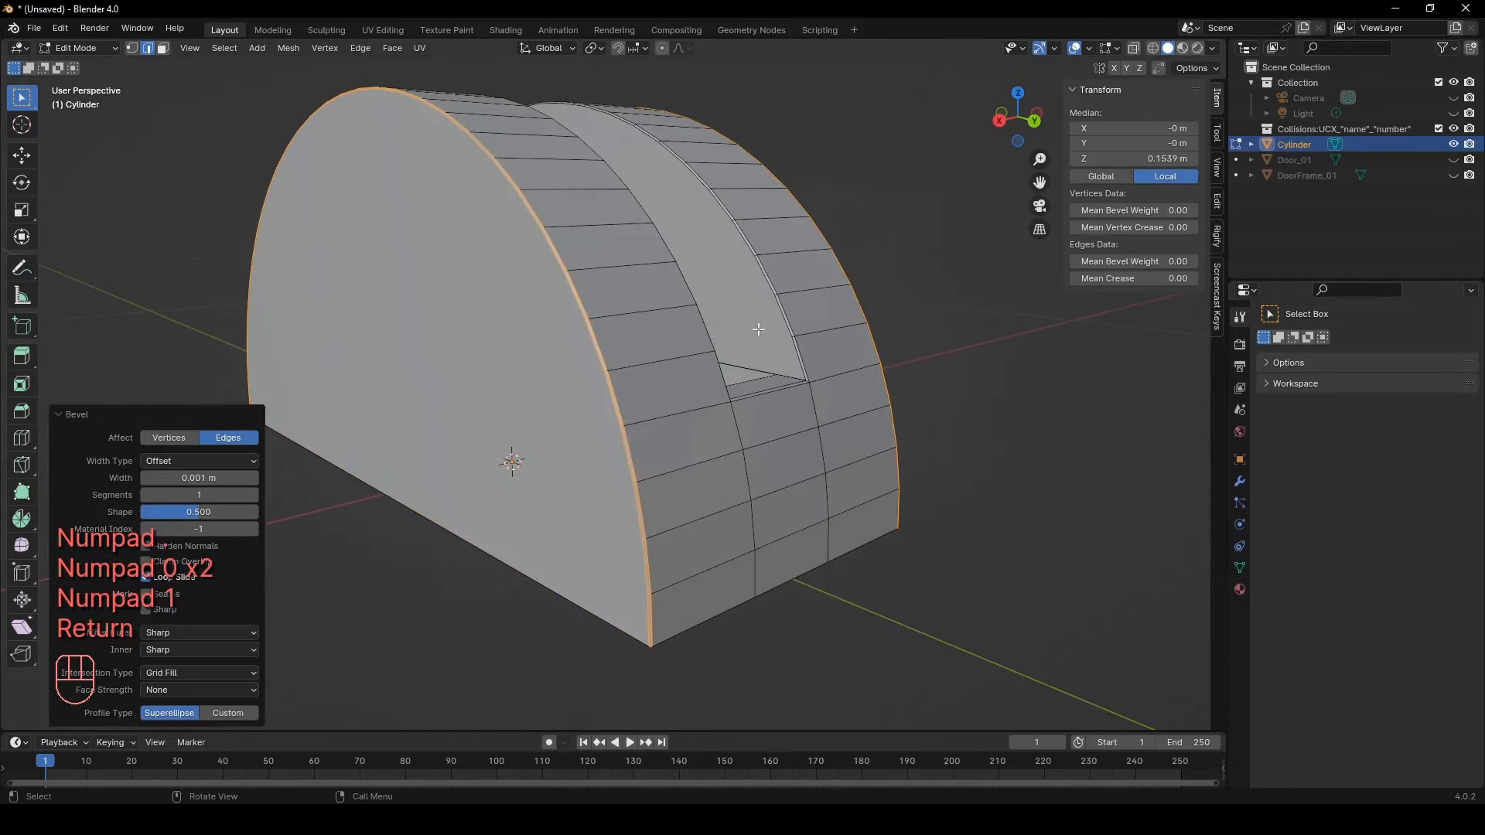
Return to Object Mode and apply Shade Auto Smooth to the slotted half cylinder
middle_click_drag(758, 329, 678, 295)
key("Tab")
right_click(677, 295)
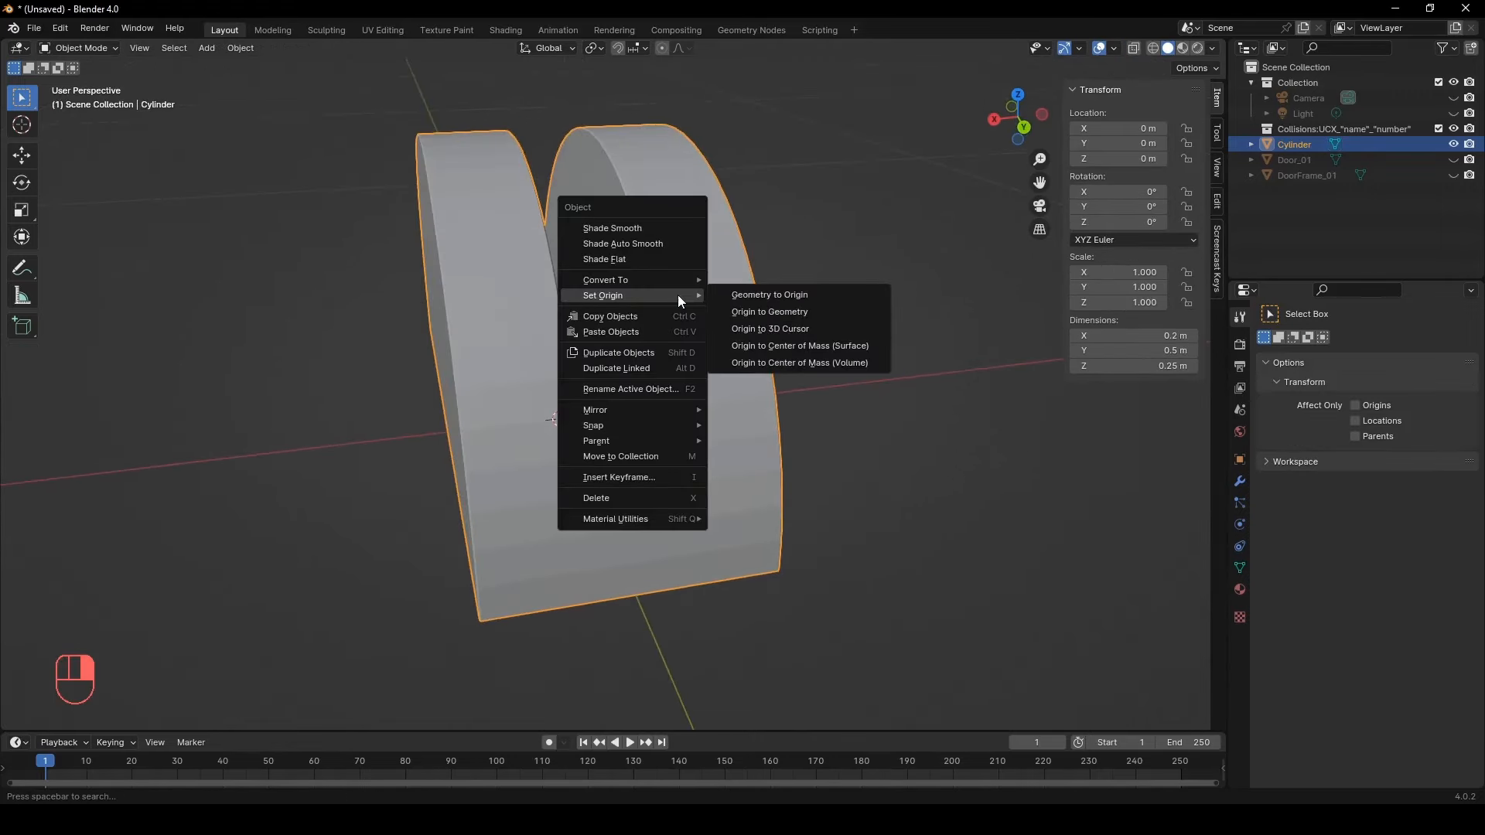
left_click(674, 244)
Rename the slotted half cylinder to LeverFrame_01
middle_click_drag(819, 258, 908, 268)
scroll(908, 268, "down", 2)
middle_click_drag(787, 247, 875, 311, "shift")
key("F2")
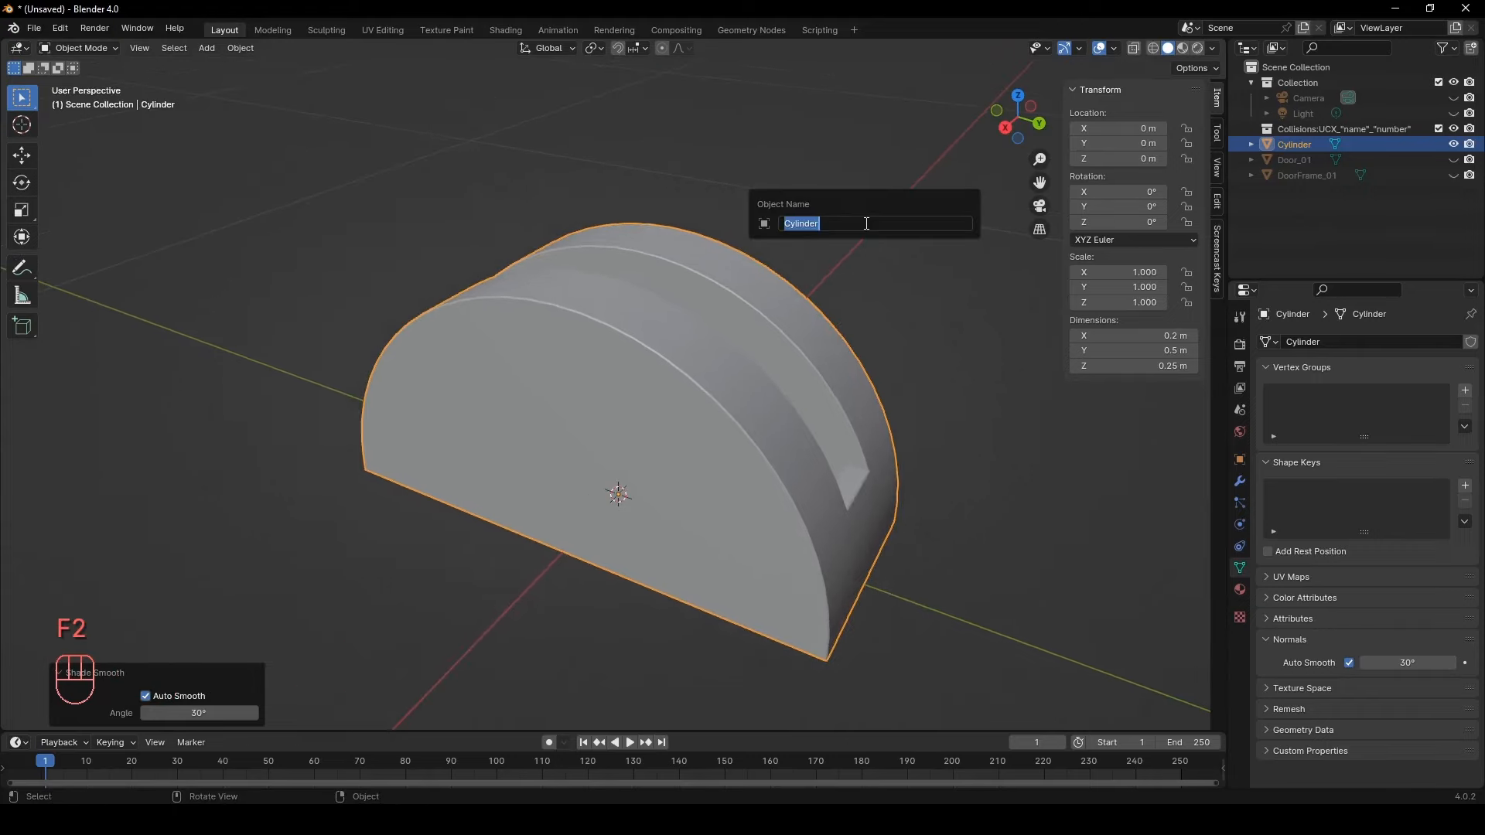
type("LeverFrame_01")
key("Return")
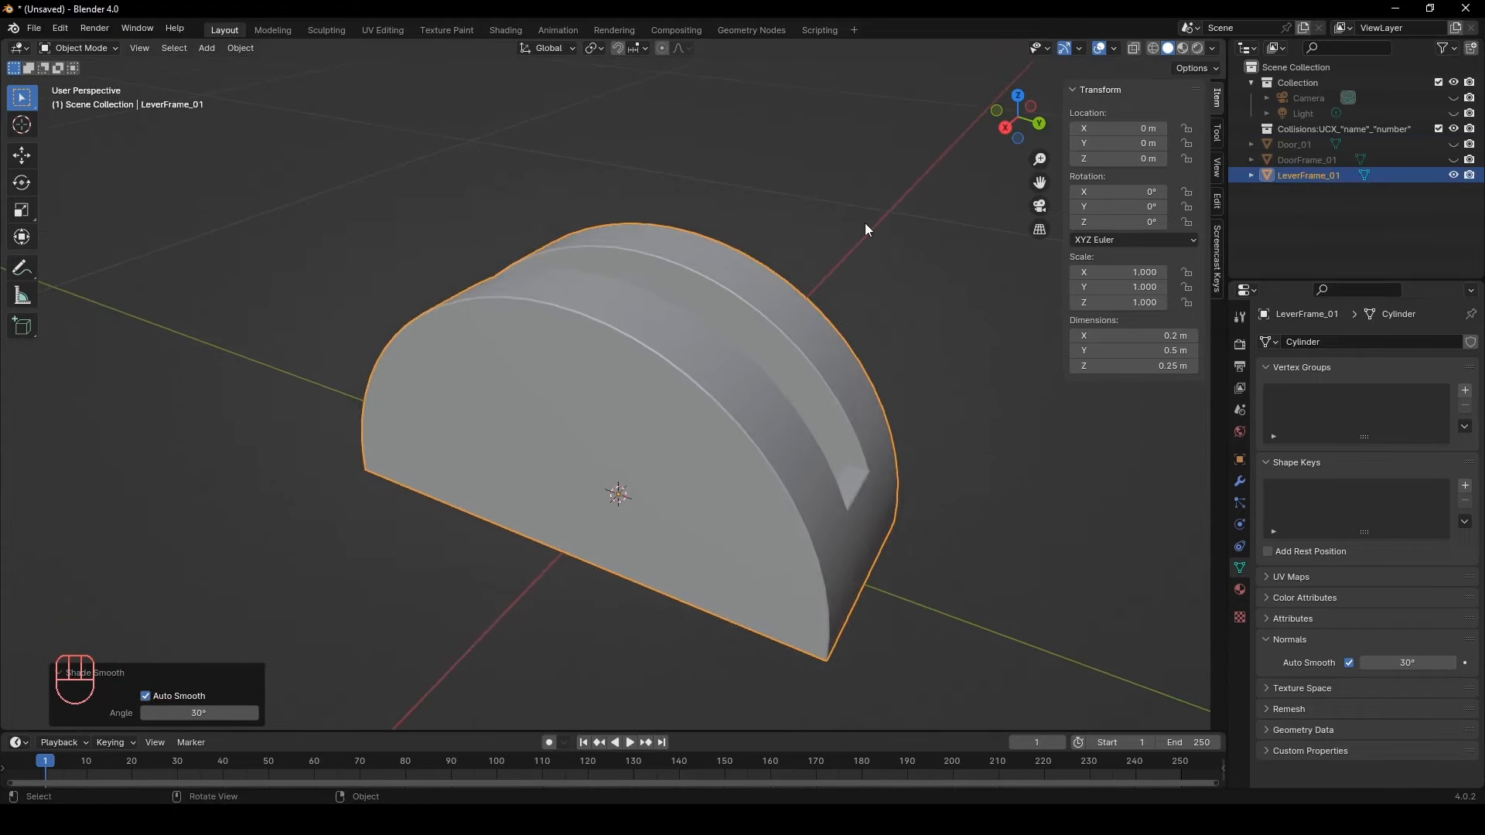
Add a 64-vertex cylinder with 0.25 m radius and 0.2 m depth at the origin and rotate it 90° about Y
middle_click_drag(865, 226, 680, 387)
scroll(680, 384, "down", 2)
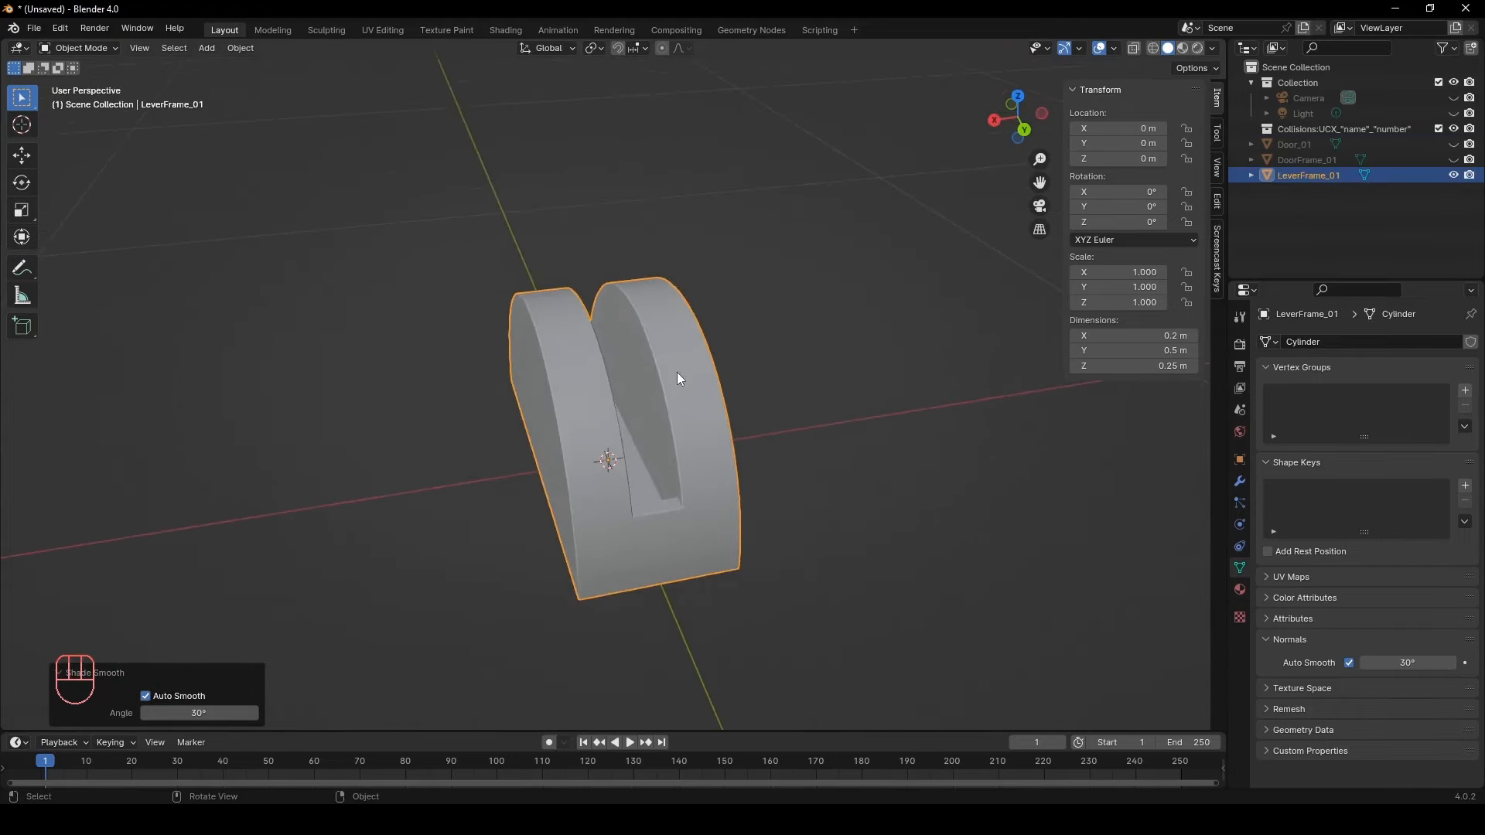
key("shift+a")
mouse_move(675, 372)
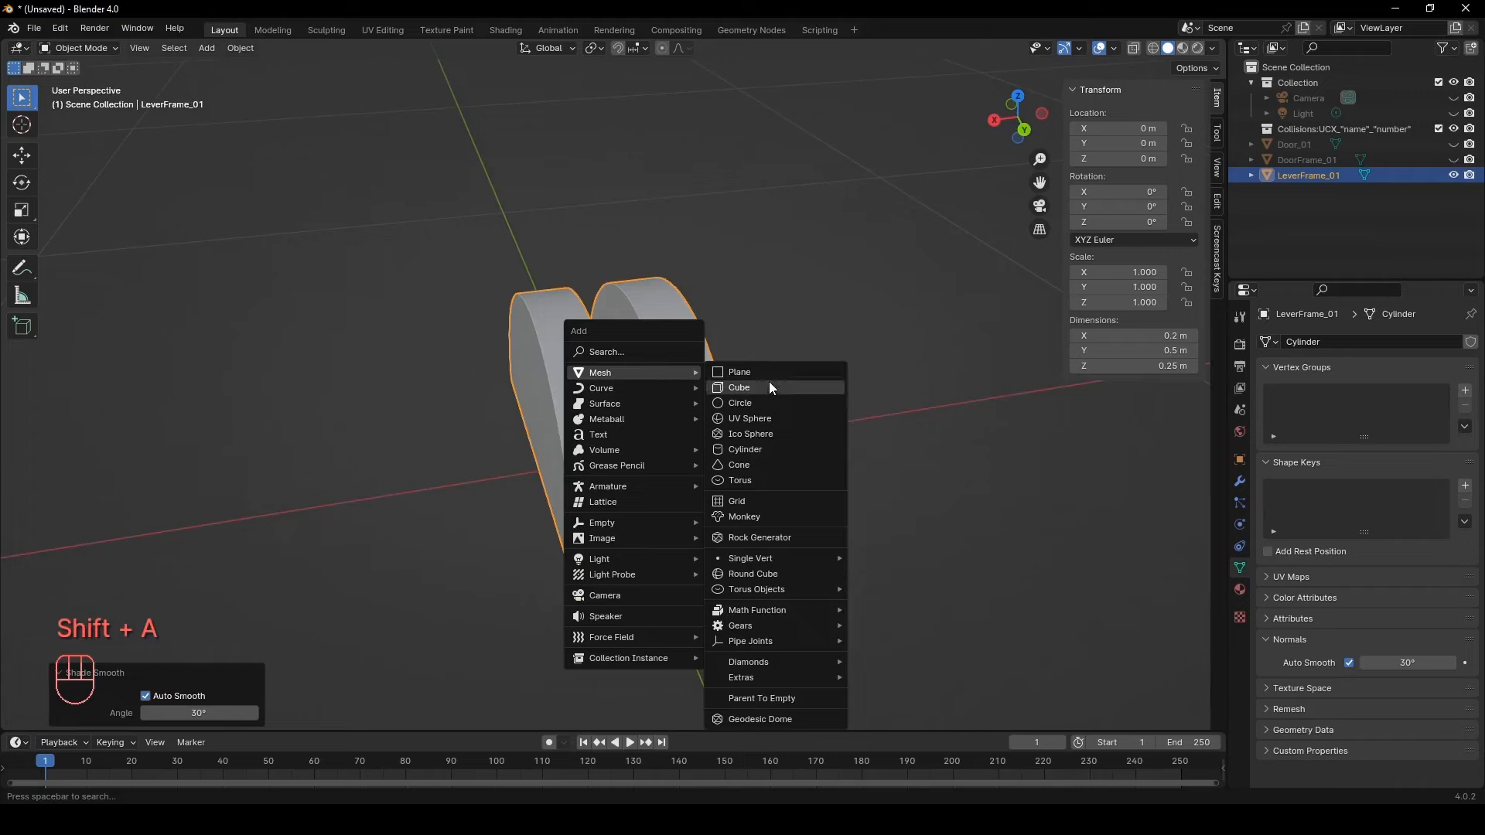
left_click(776, 452)
key("r")
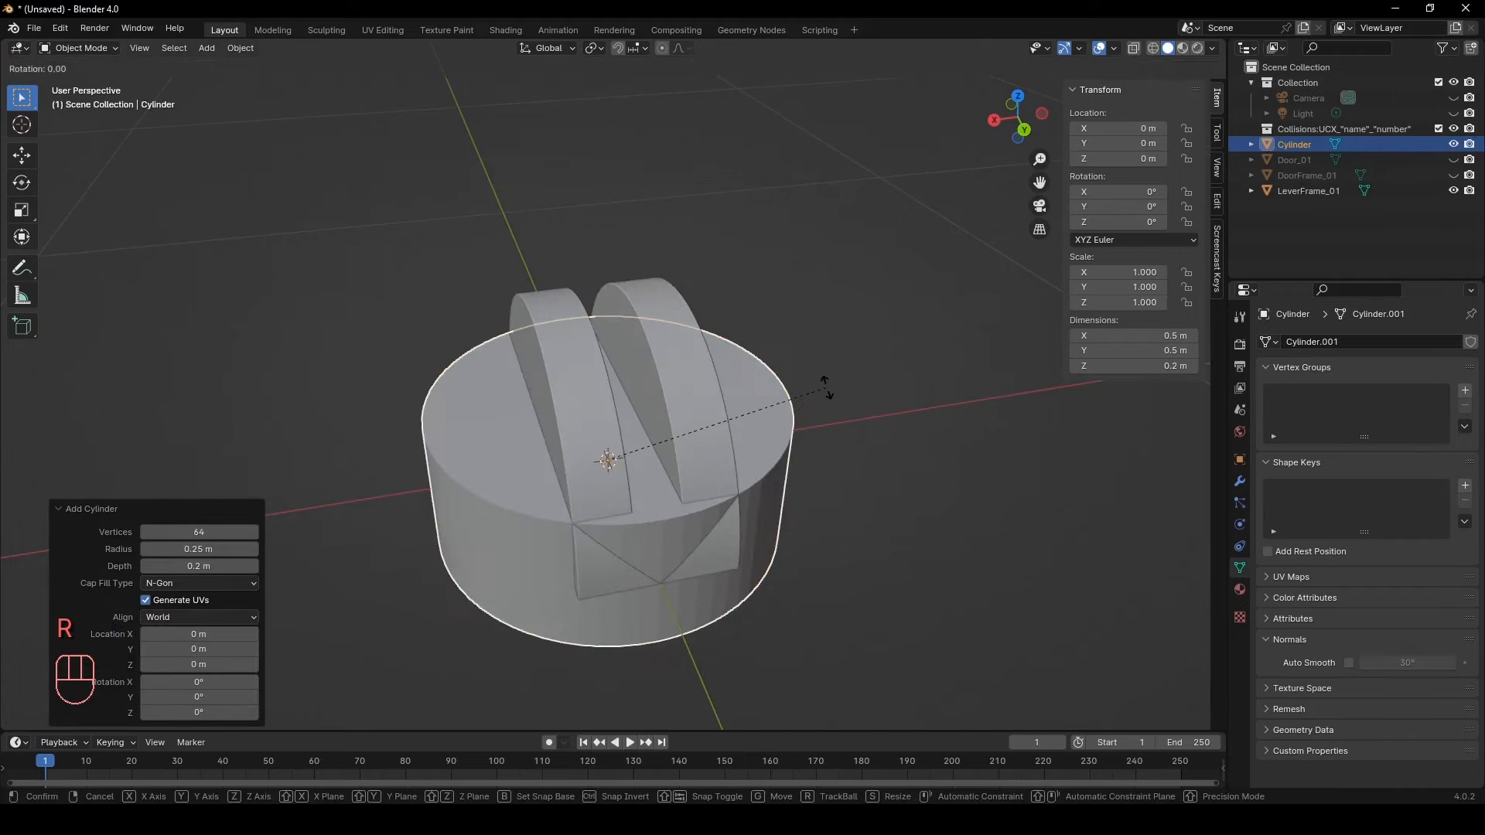
key("x")
type("y")
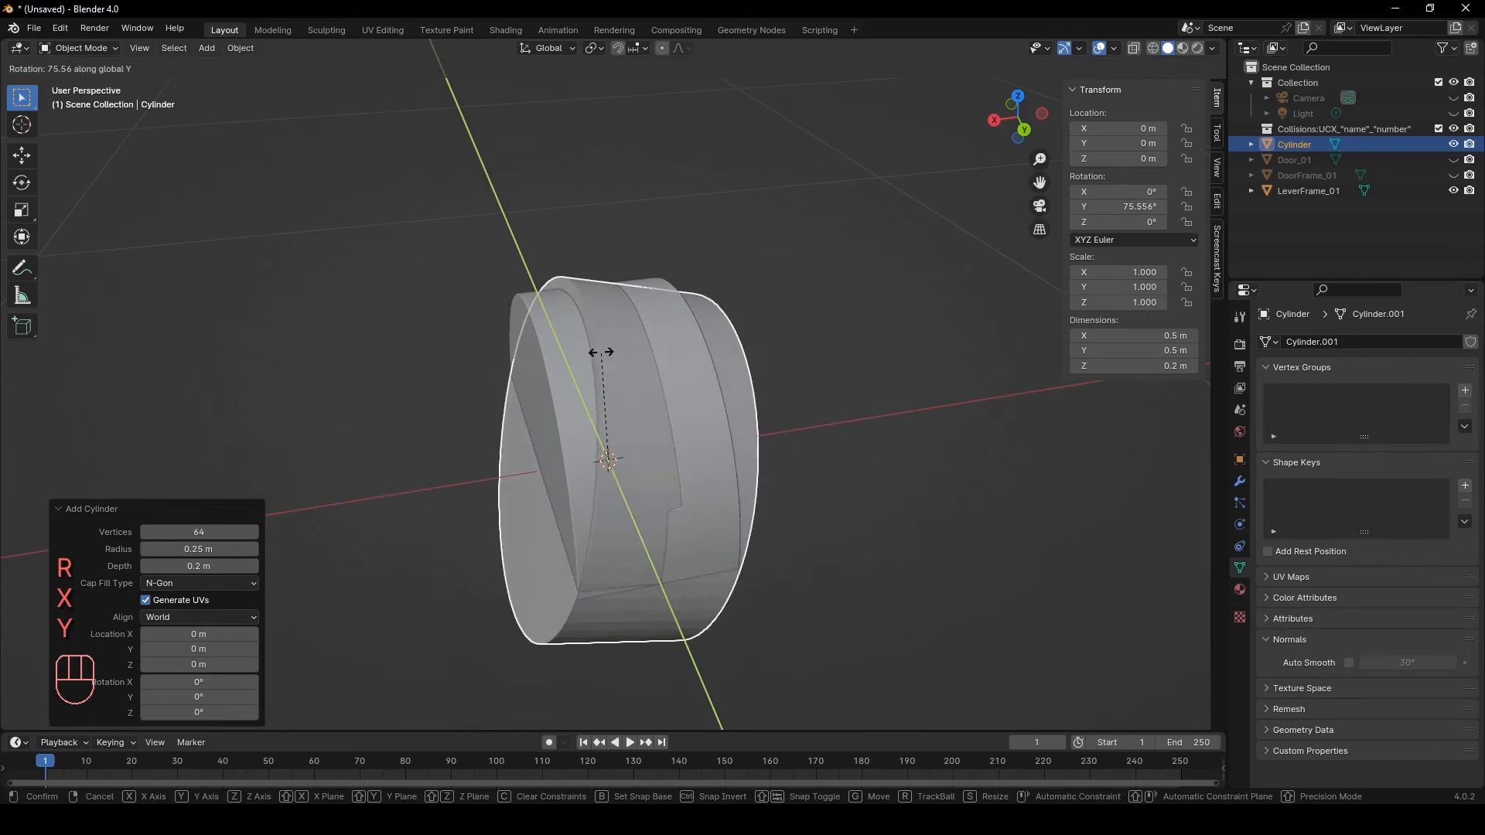
type("90")
key("Return")
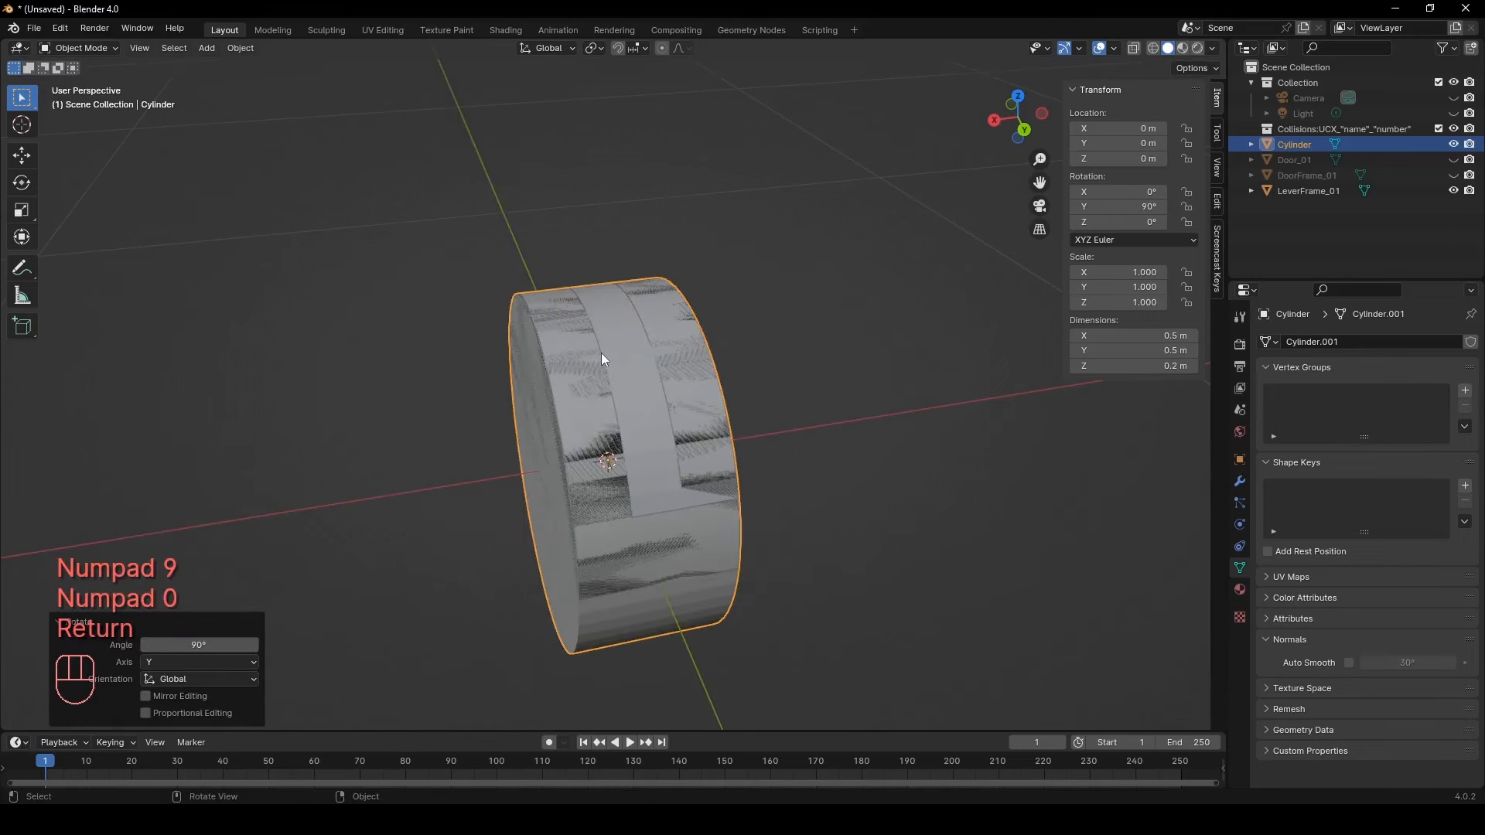
Apply all transforms to the cylinder and scale its mesh uniformly by about 0.862, keeping it inside the lever frame's arc
key("ctrl+a")
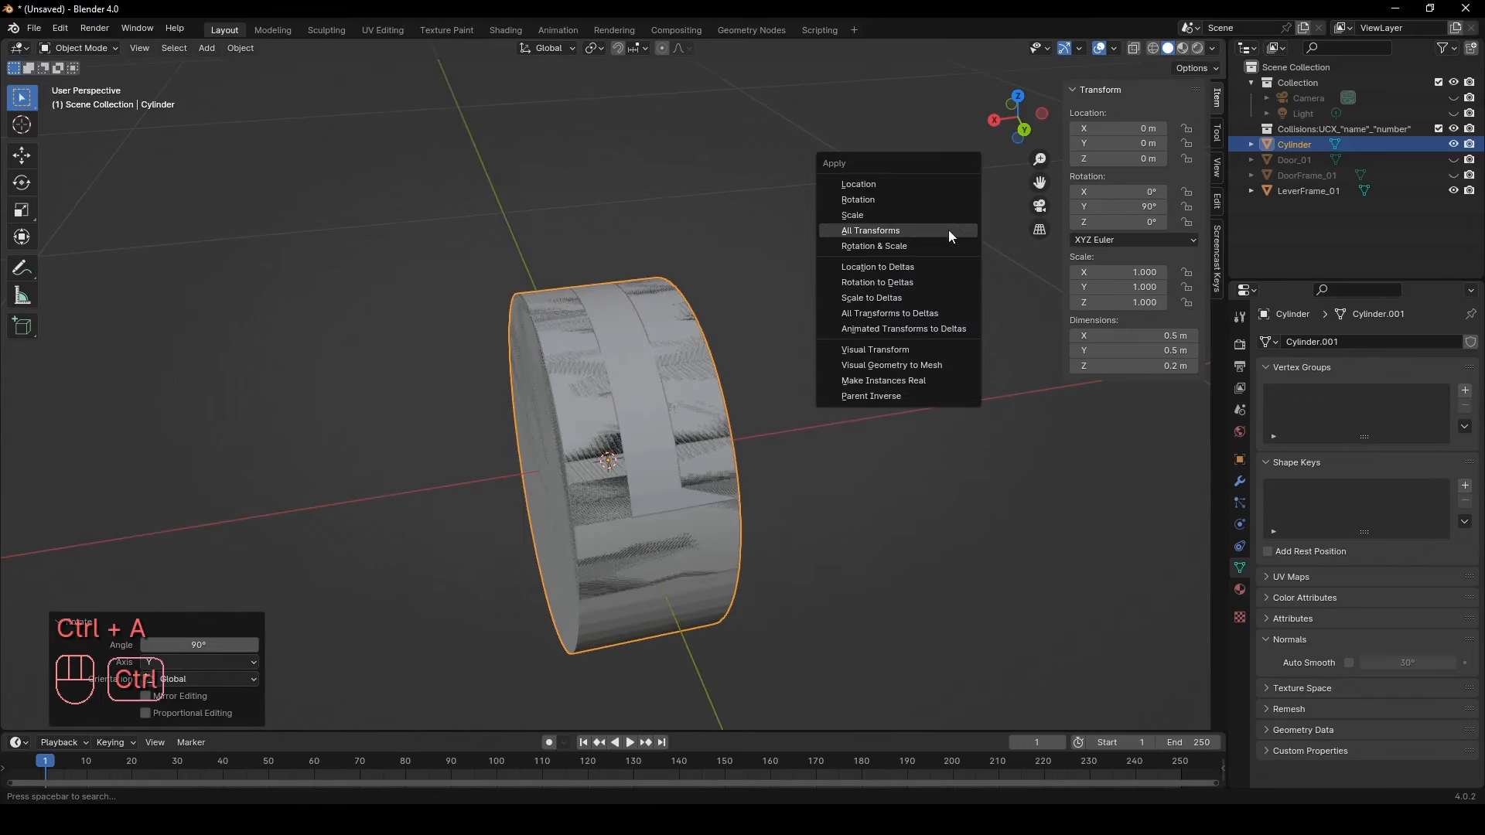
left_click(948, 230)
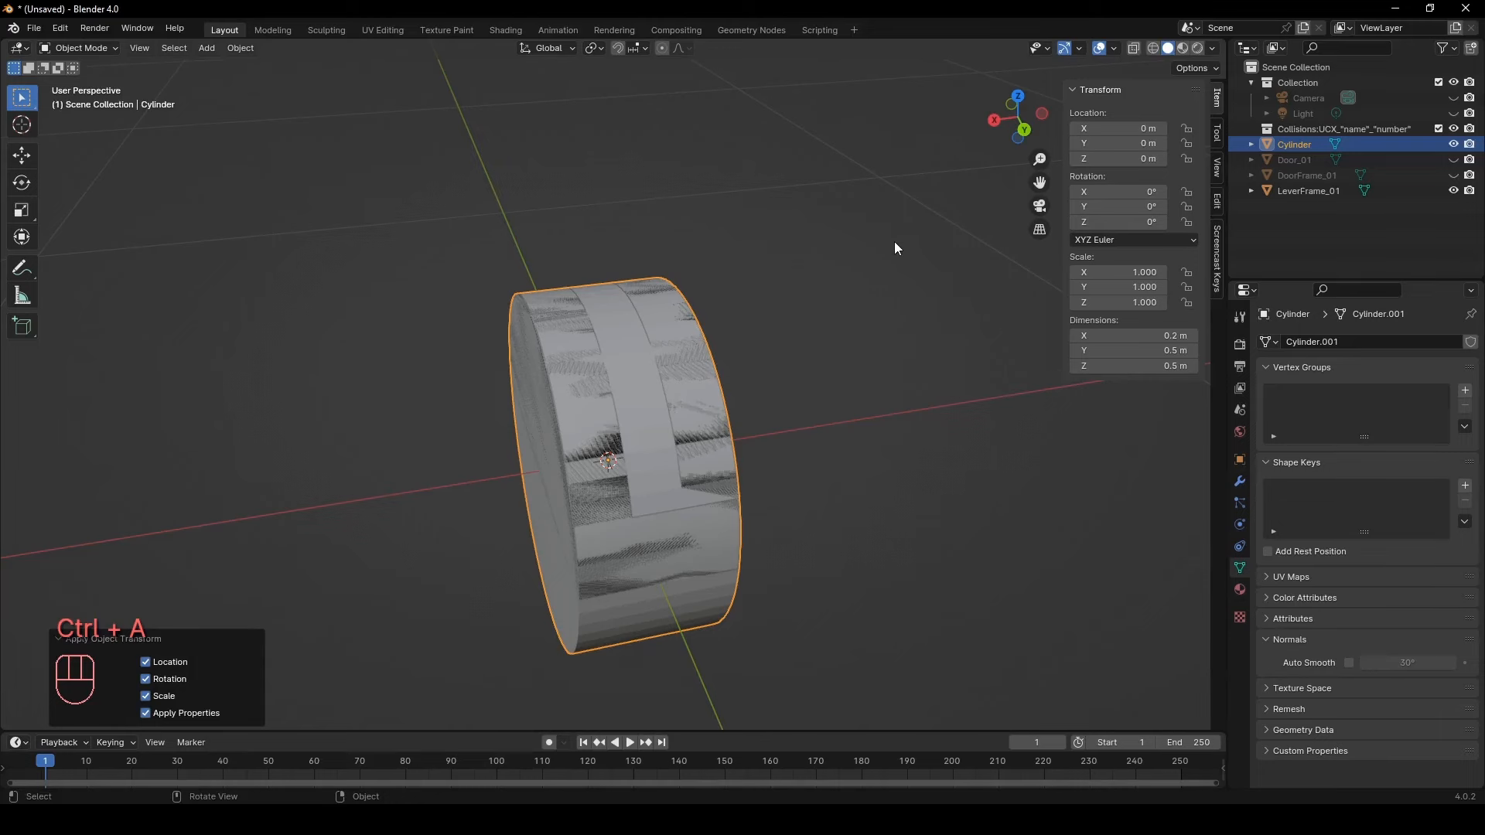
key("KP_3")
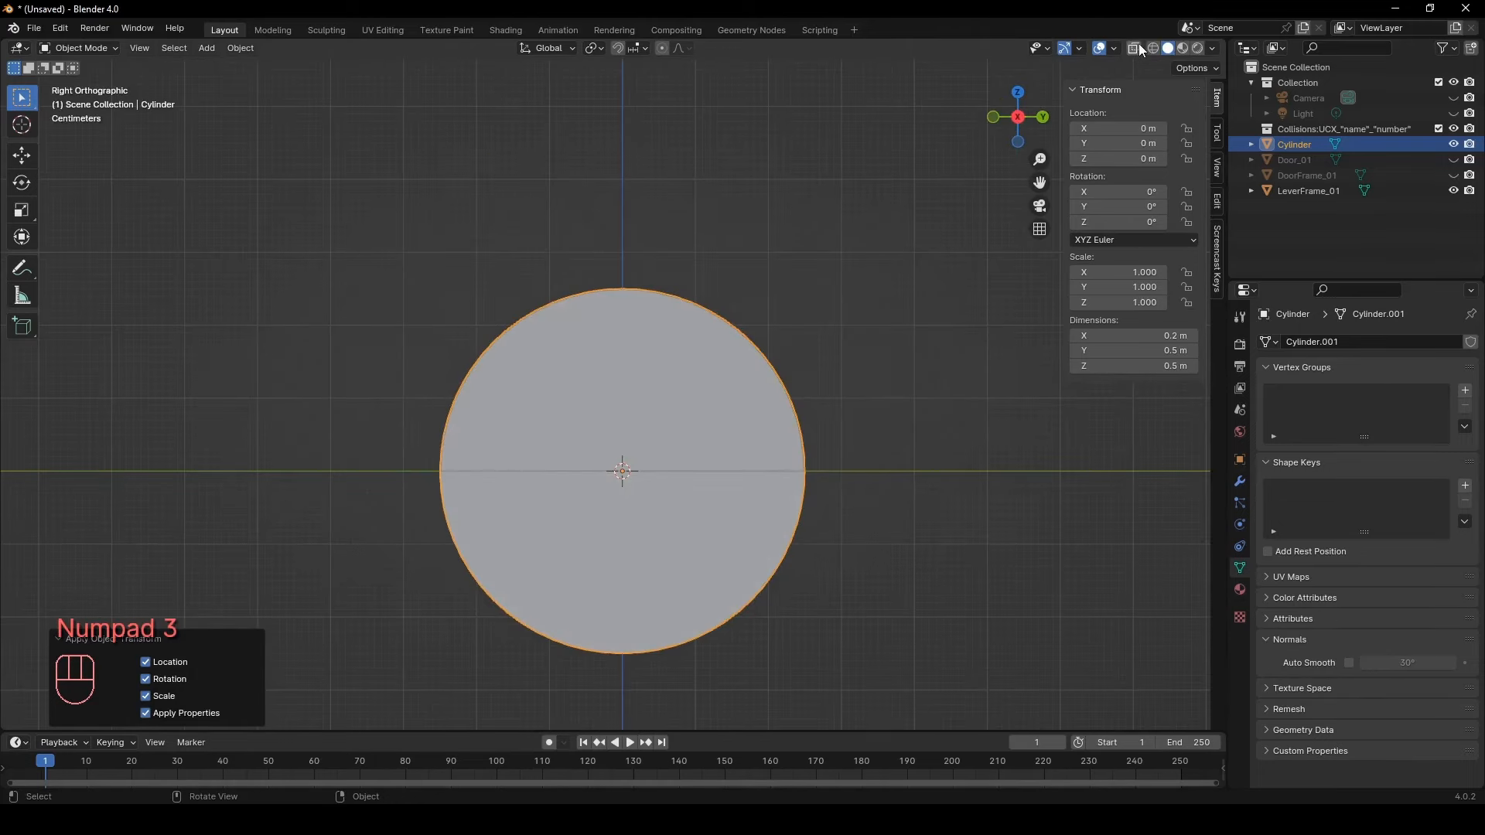
key("Tab")
key("1")
scroll(873, 226, "up", 2)
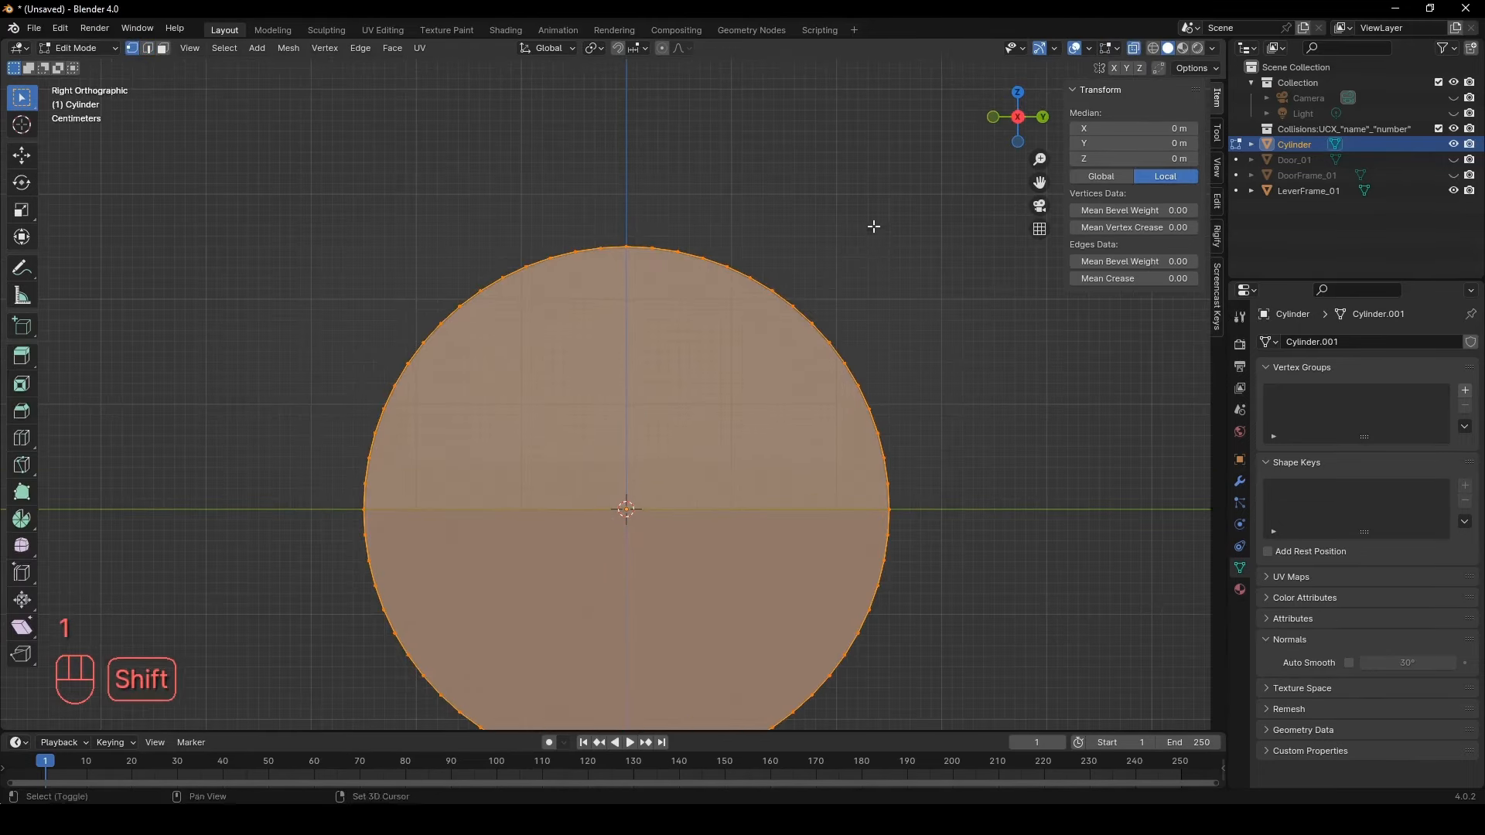
middle_click_drag(873, 226, 867, 168, "shift")
left_click(1152, 48)
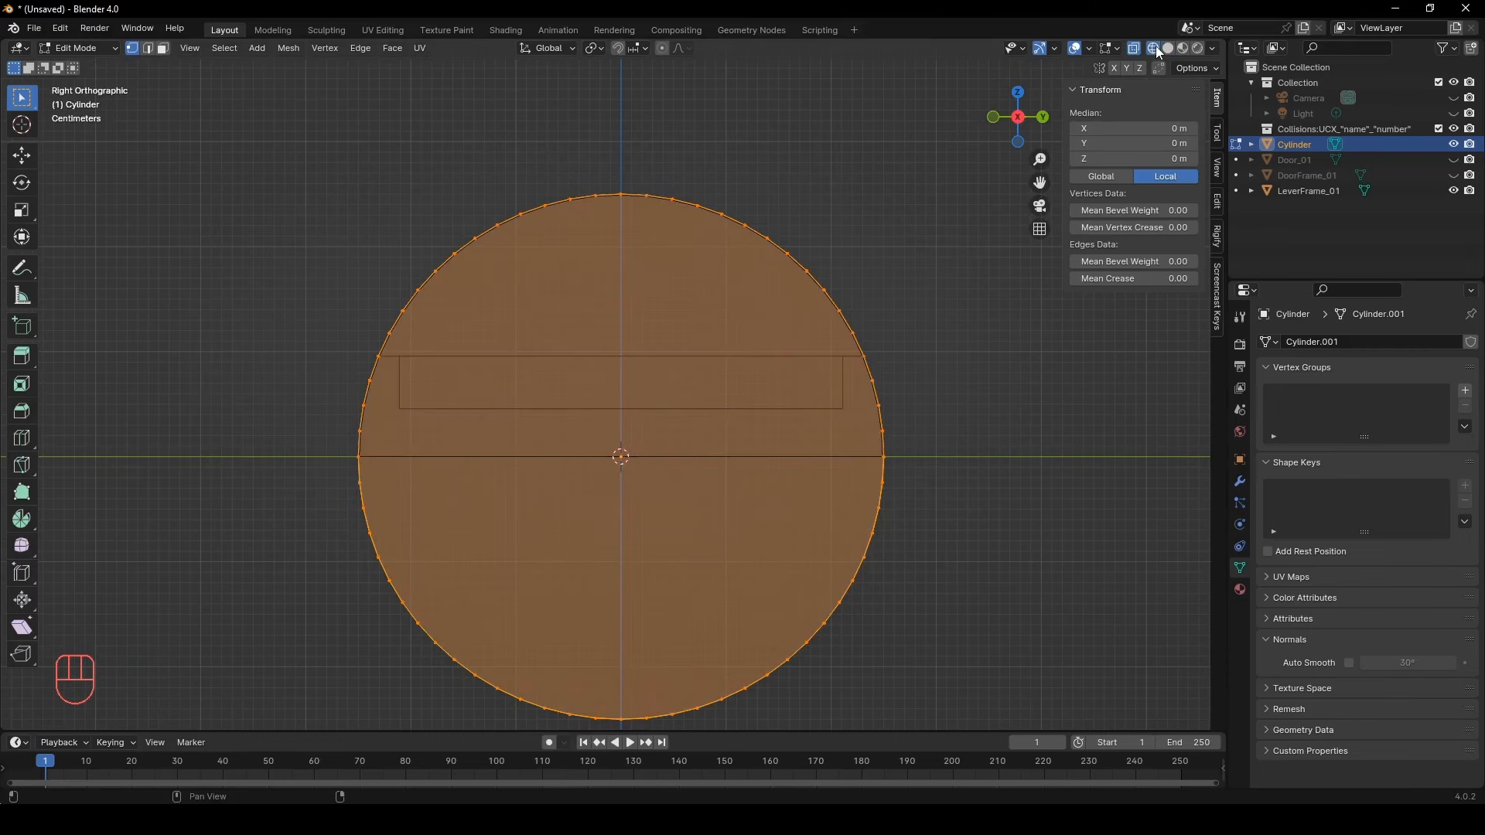
scroll(921, 200, "up", 1)
key("s")
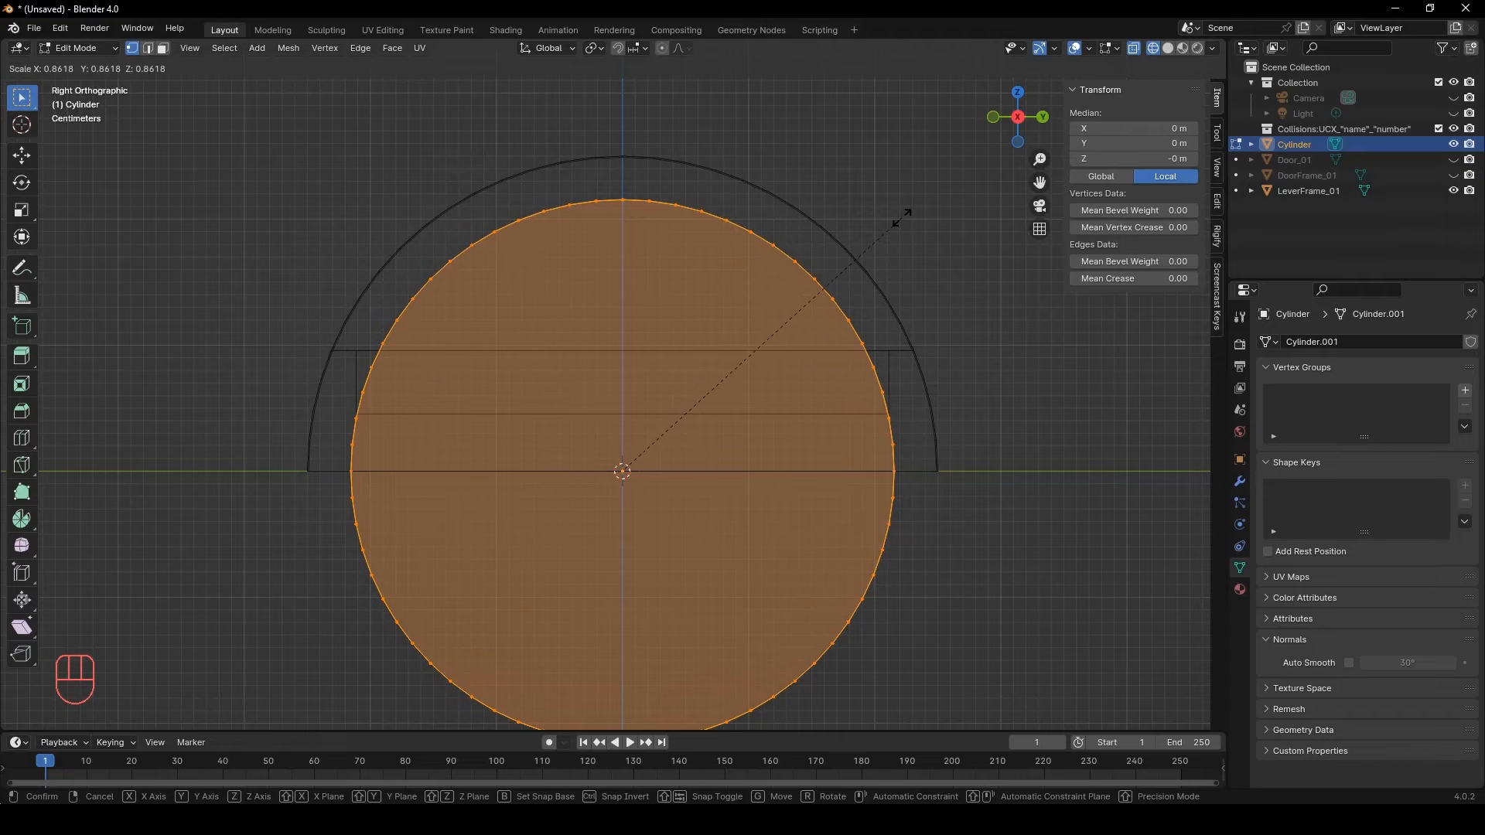
left_click(901, 218)
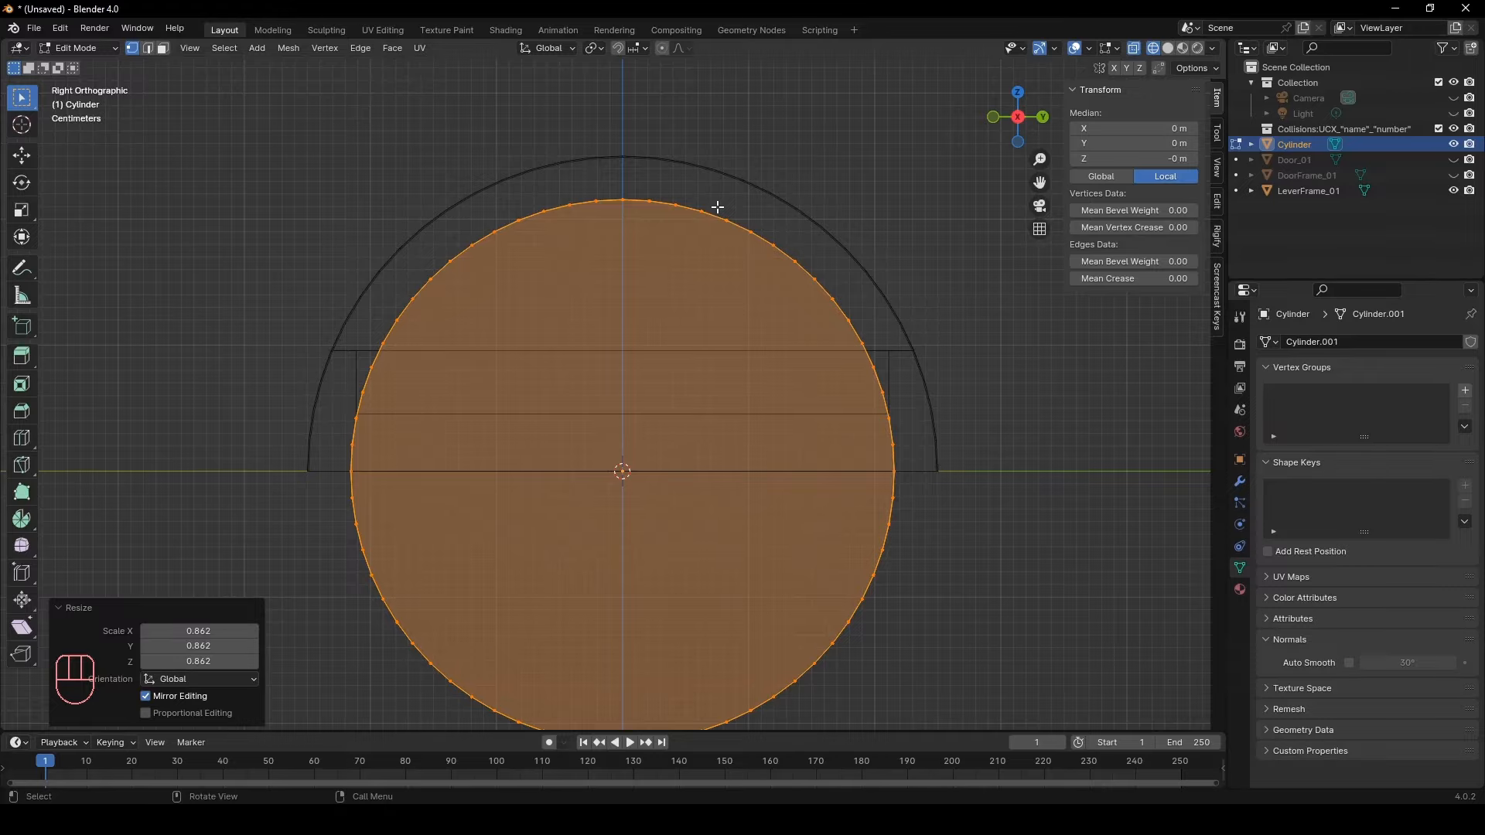
Scale the cylinder mesh along X by about 0.302 so it fits inside the lever frame's slot
middle_click_drag(853, 144, 1006, 211)
key("KP_7")
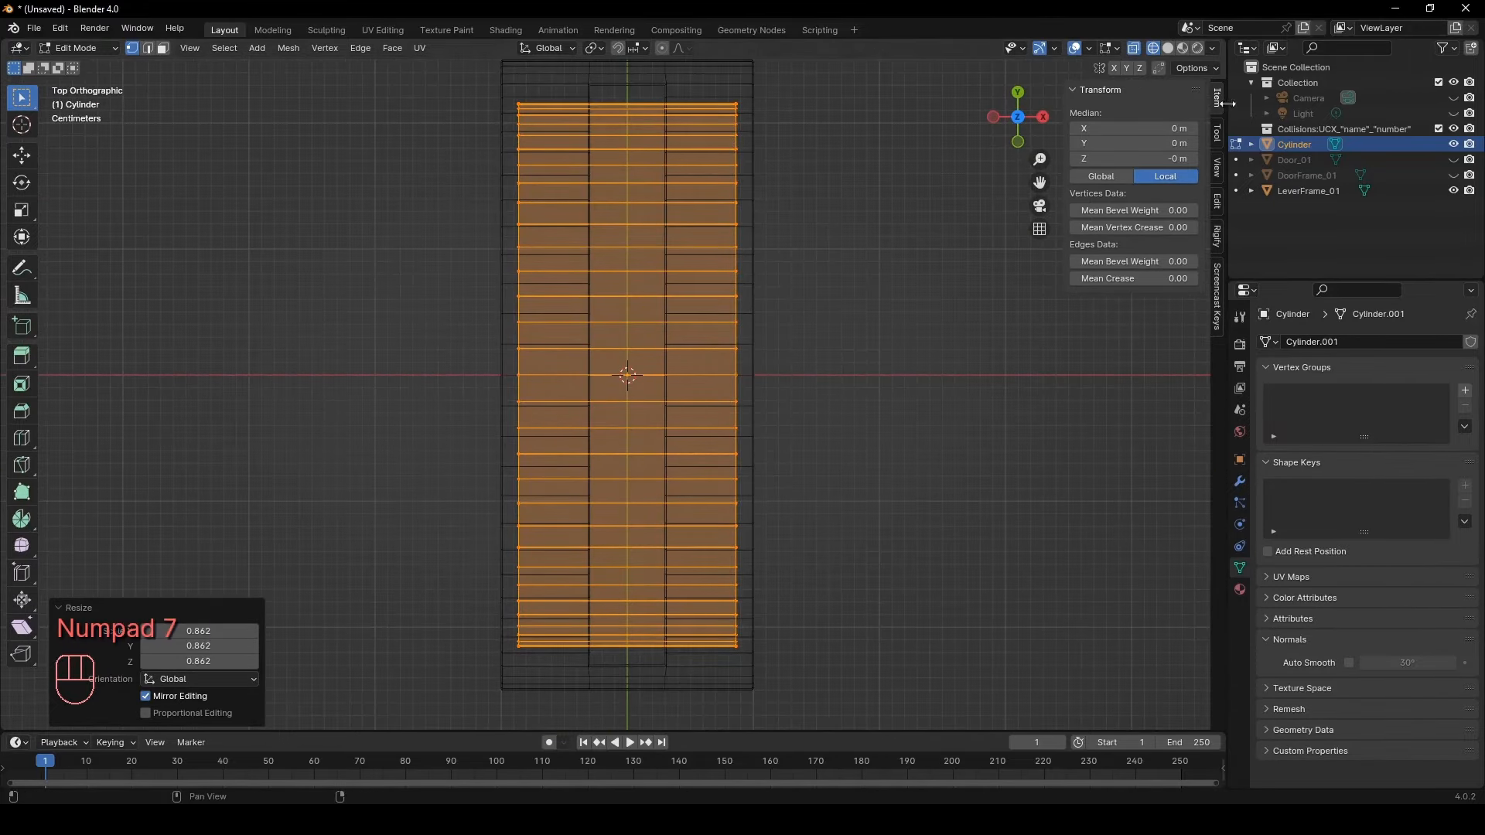
left_click(1167, 48)
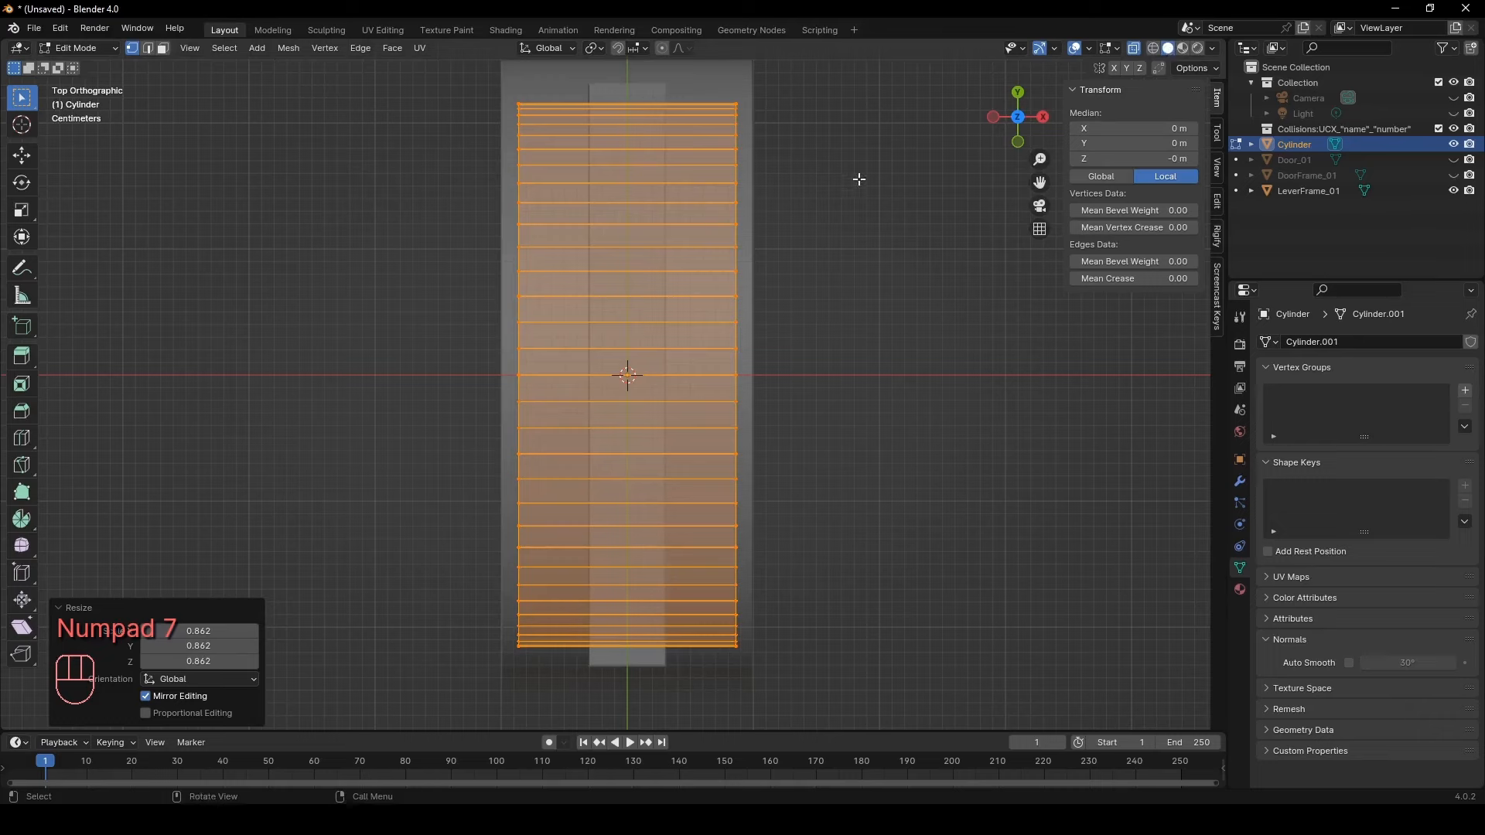
key("s")
key("x")
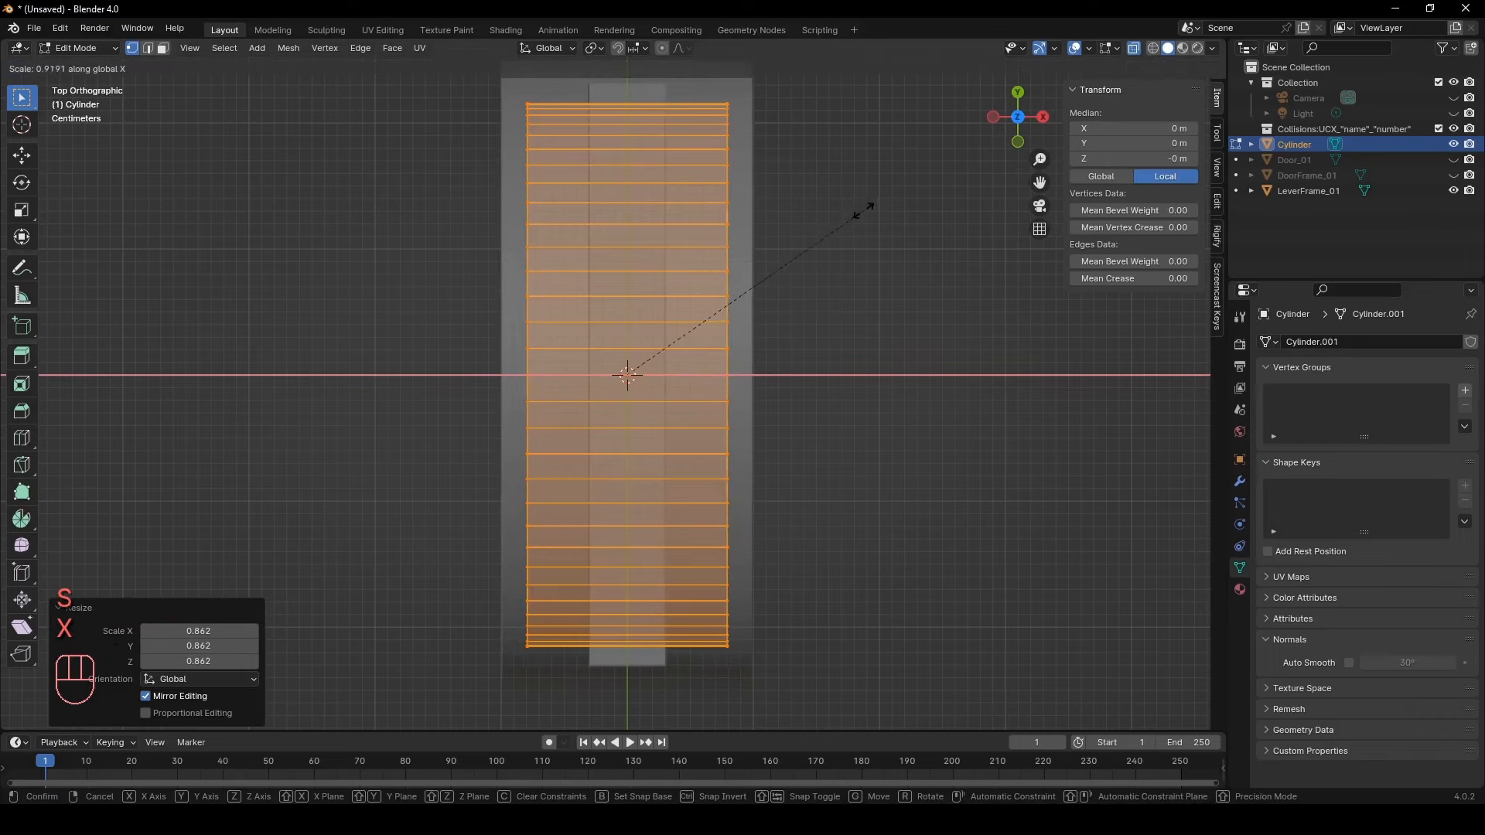
left_click(709, 325)
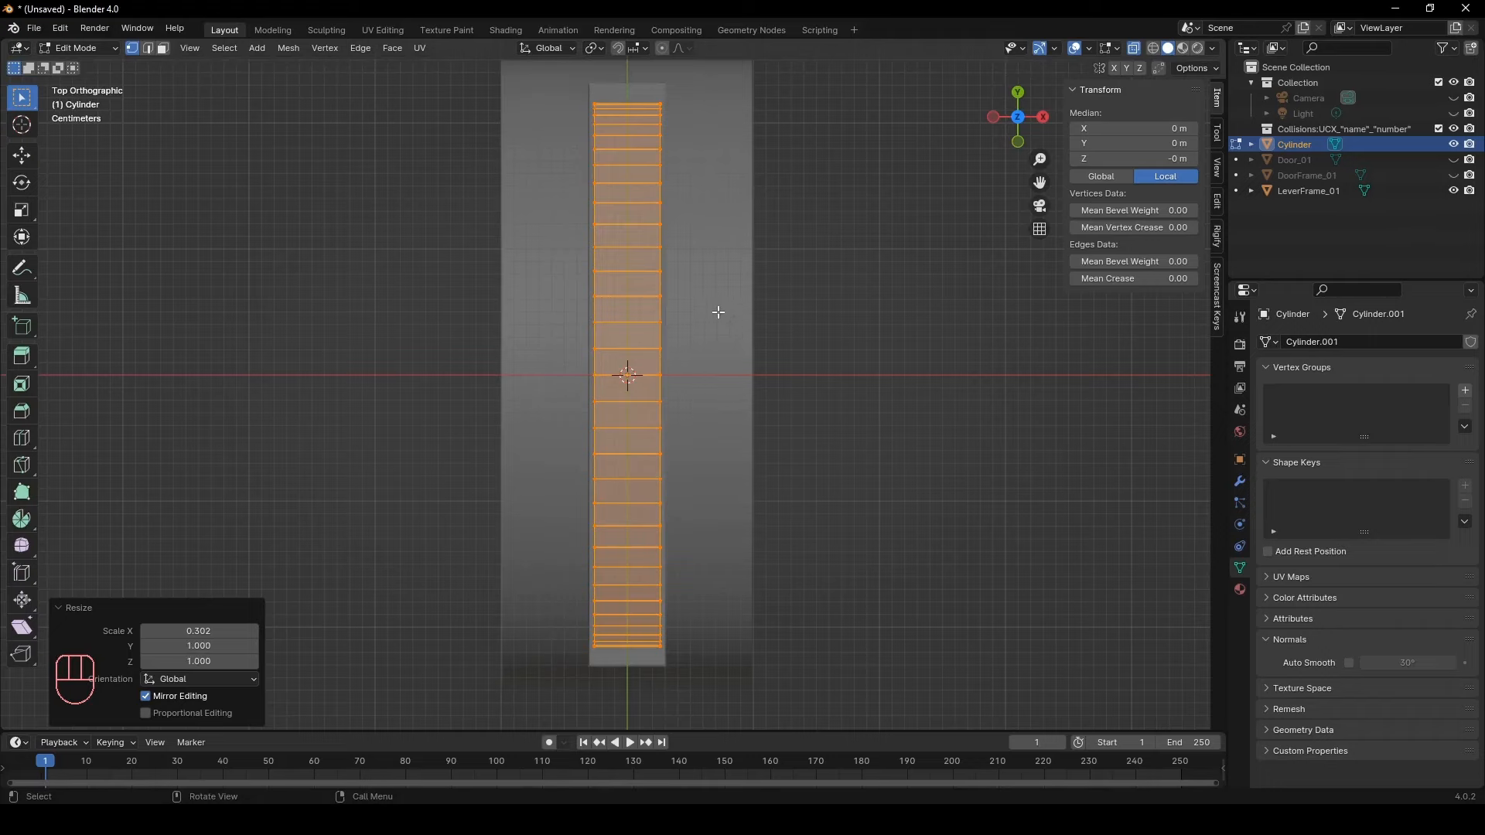
Bevel both circular rim edges of the narrow cylinder by 0.01 m and clear the selection
key("Tab")
middle_click_drag(720, 303, 654, 292)
key("Tab")
key("2")
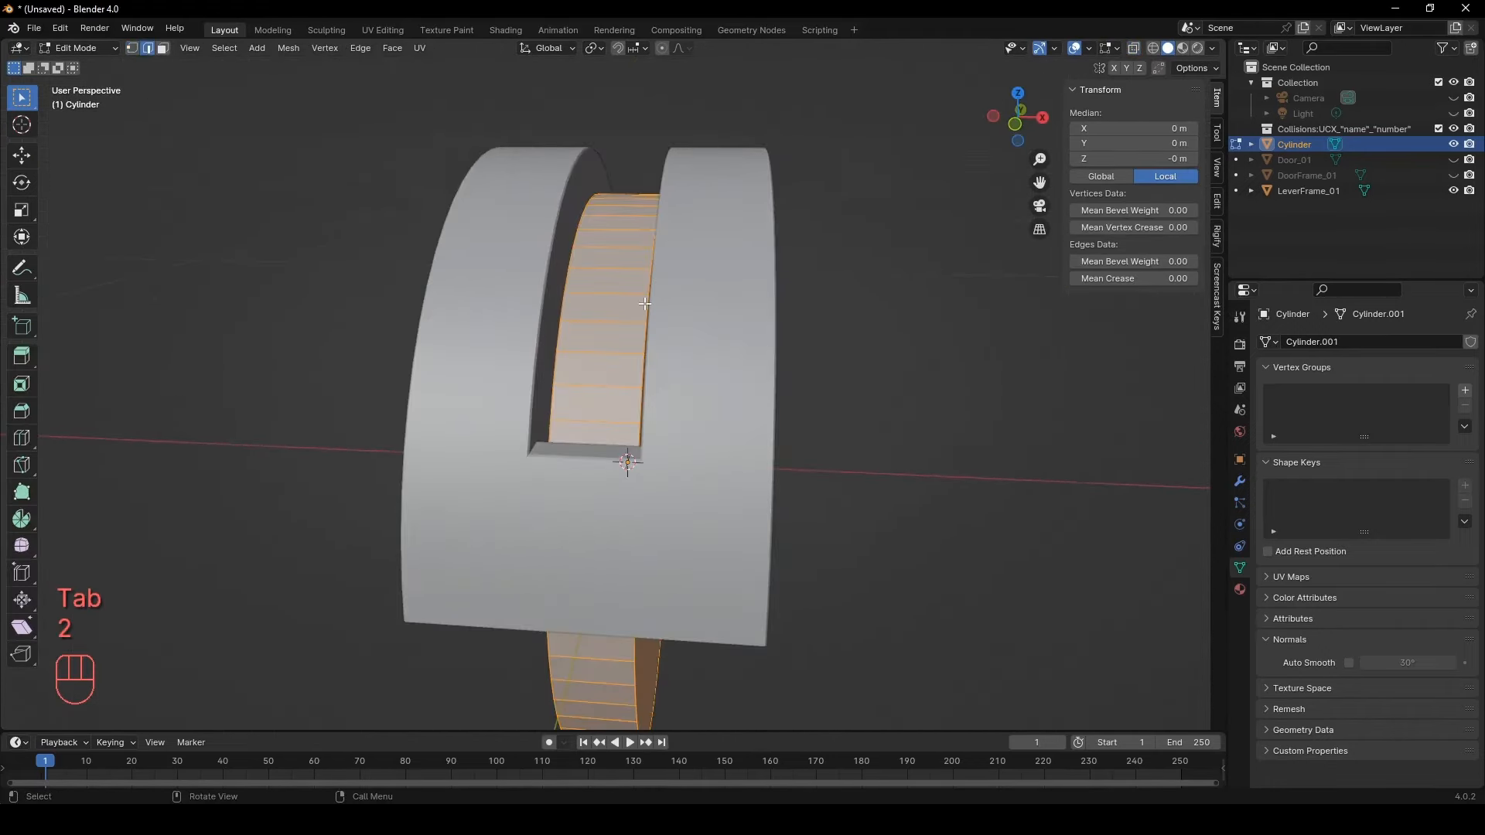
left_click(646, 306, "alt")
left_click(563, 309, "alt+shift")
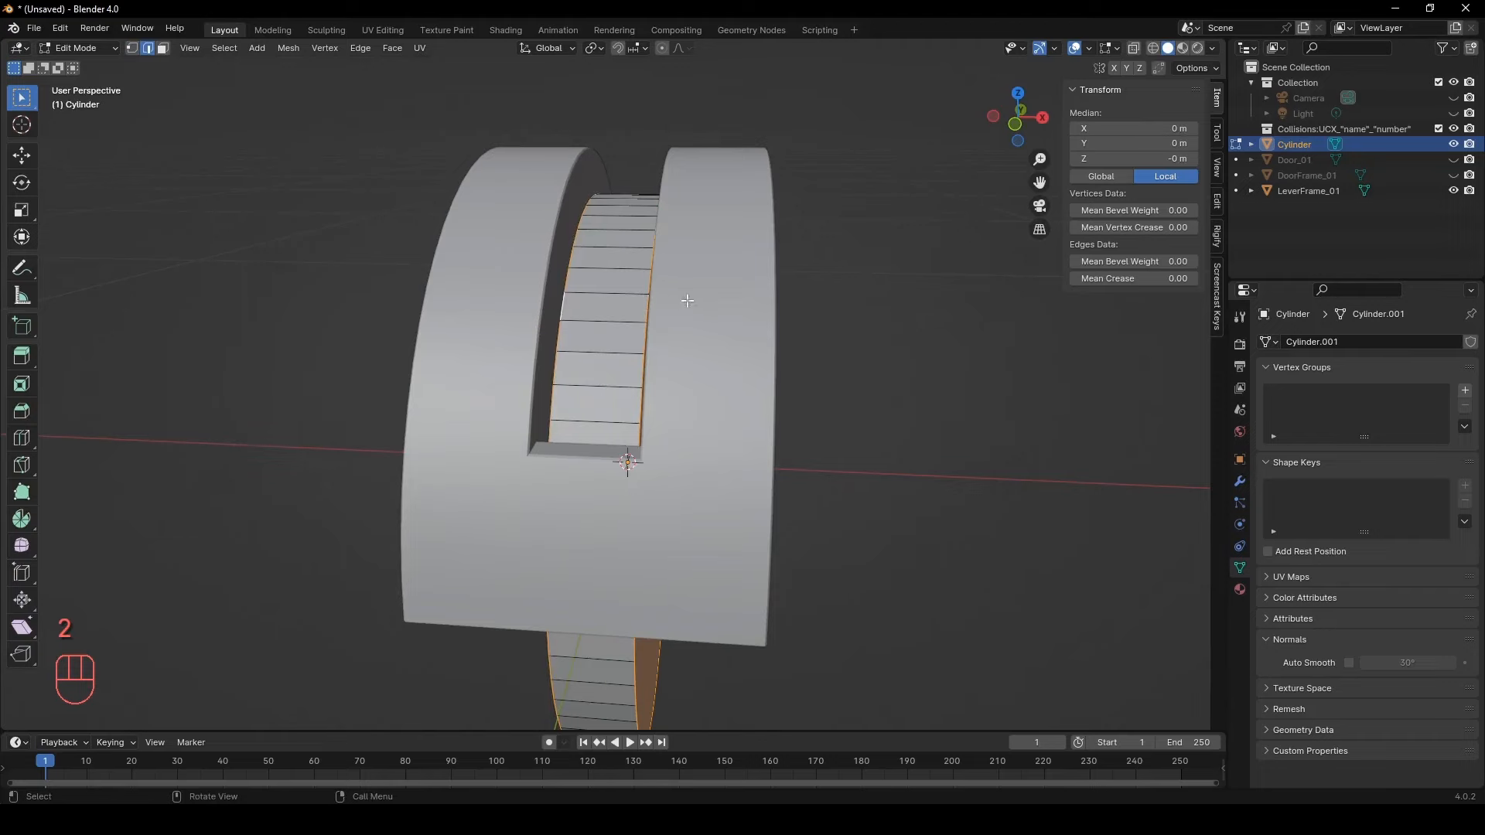
scroll(746, 325, "up", 1)
key("ctrl+b")
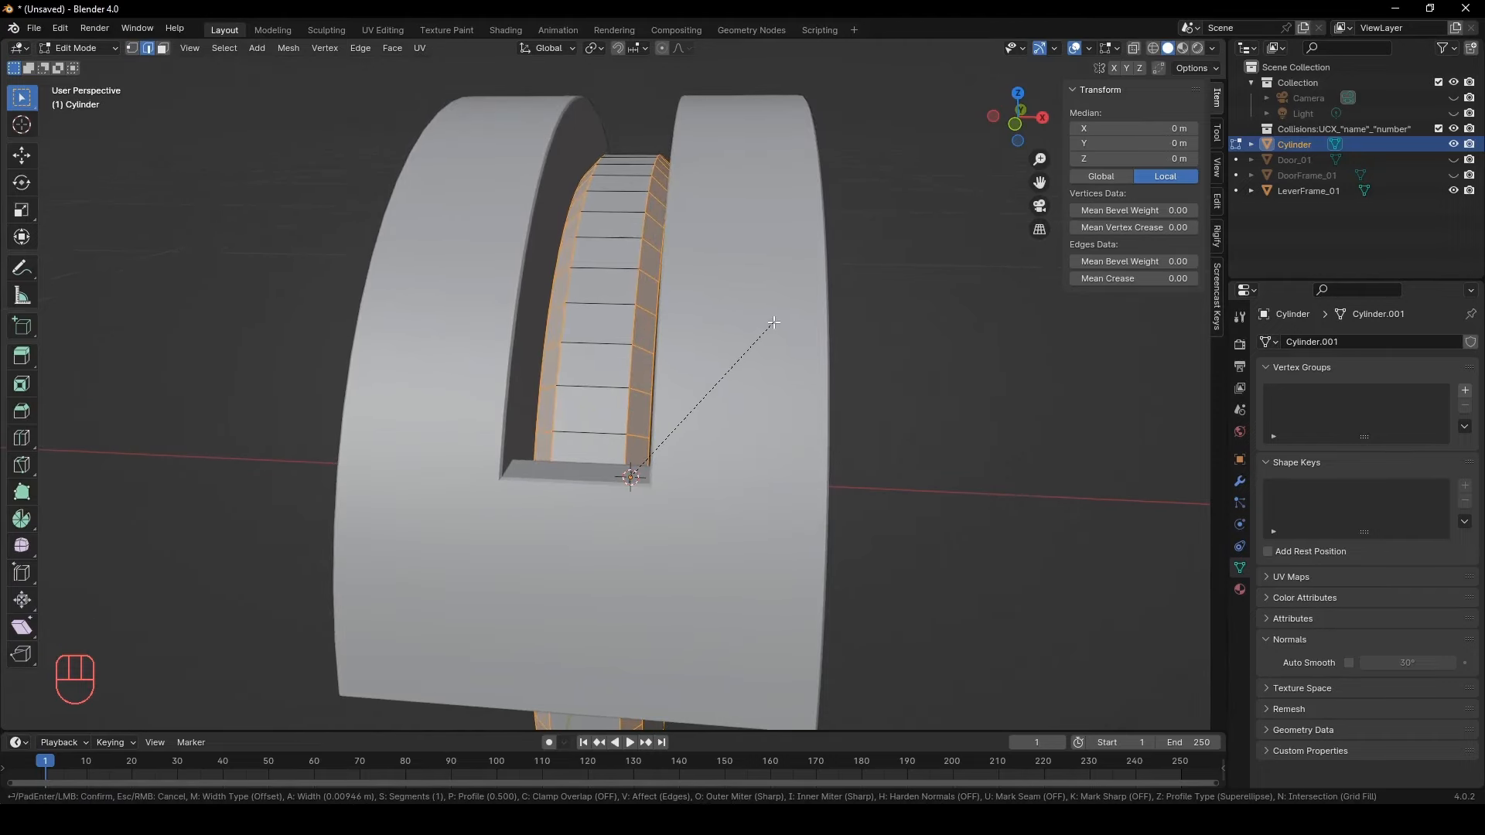
type(".01")
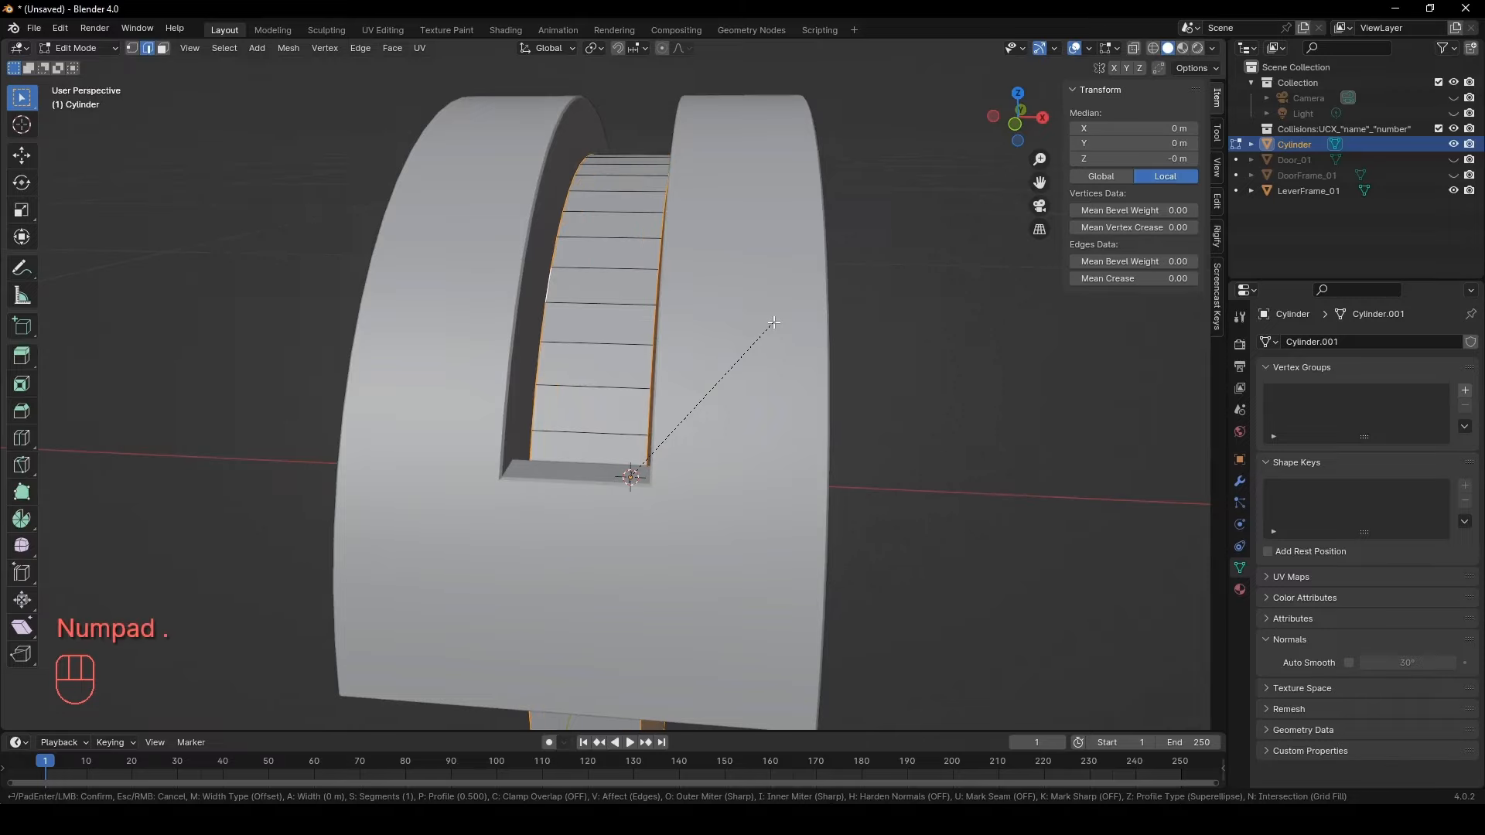
key("Return")
middle_click_drag(769, 309, 687, 203)
scroll(689, 202, "down", 5)
middle_click_drag(717, 290, 835, 241)
left_click(836, 240)
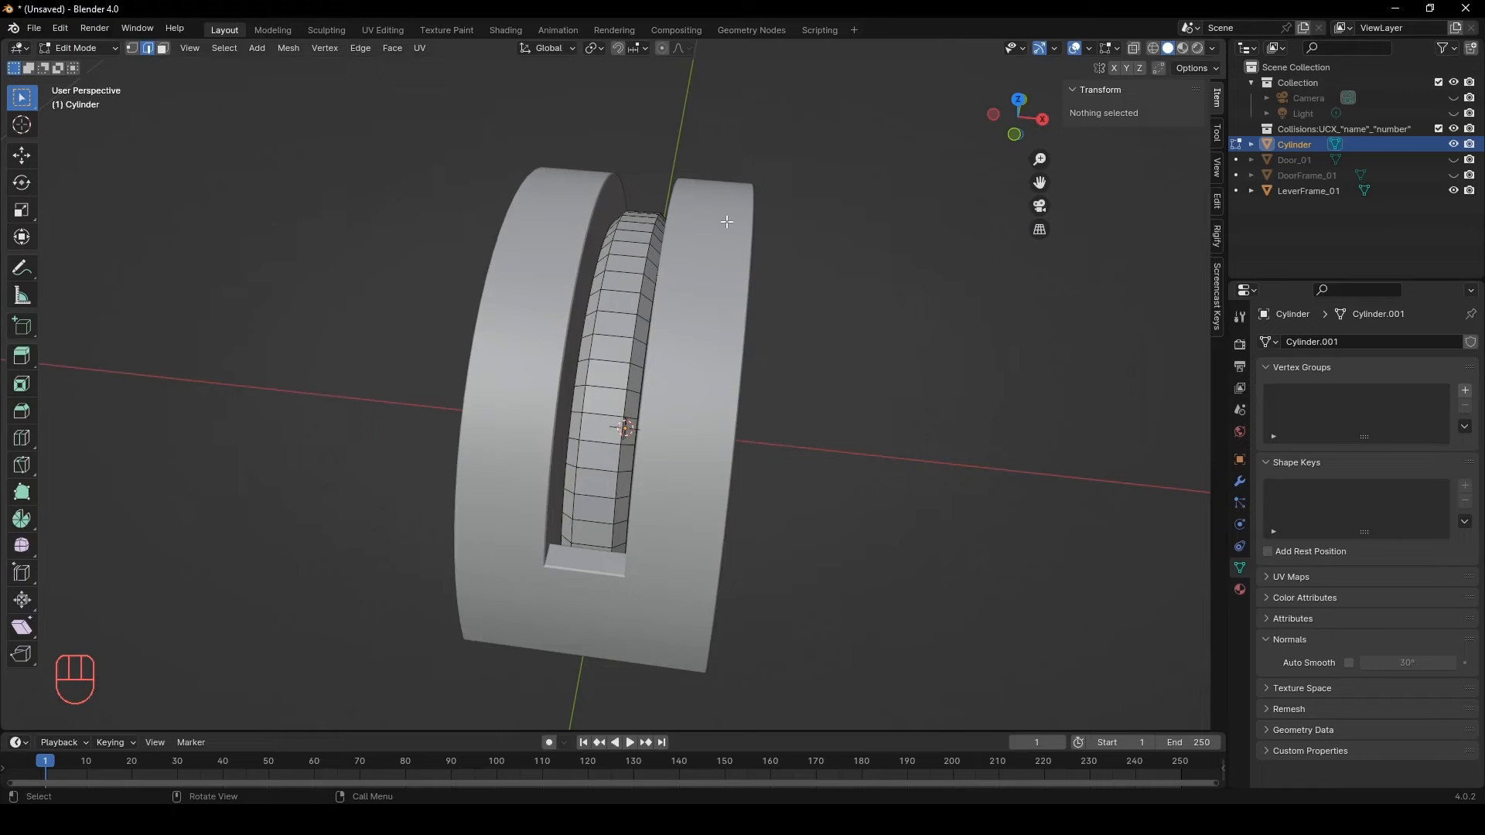
Add a 64-vertex cylinder with 0.25 m radius and 0.2 m depth to the same mesh and scale it by about 0.045
key("shift")
key("shift+a")
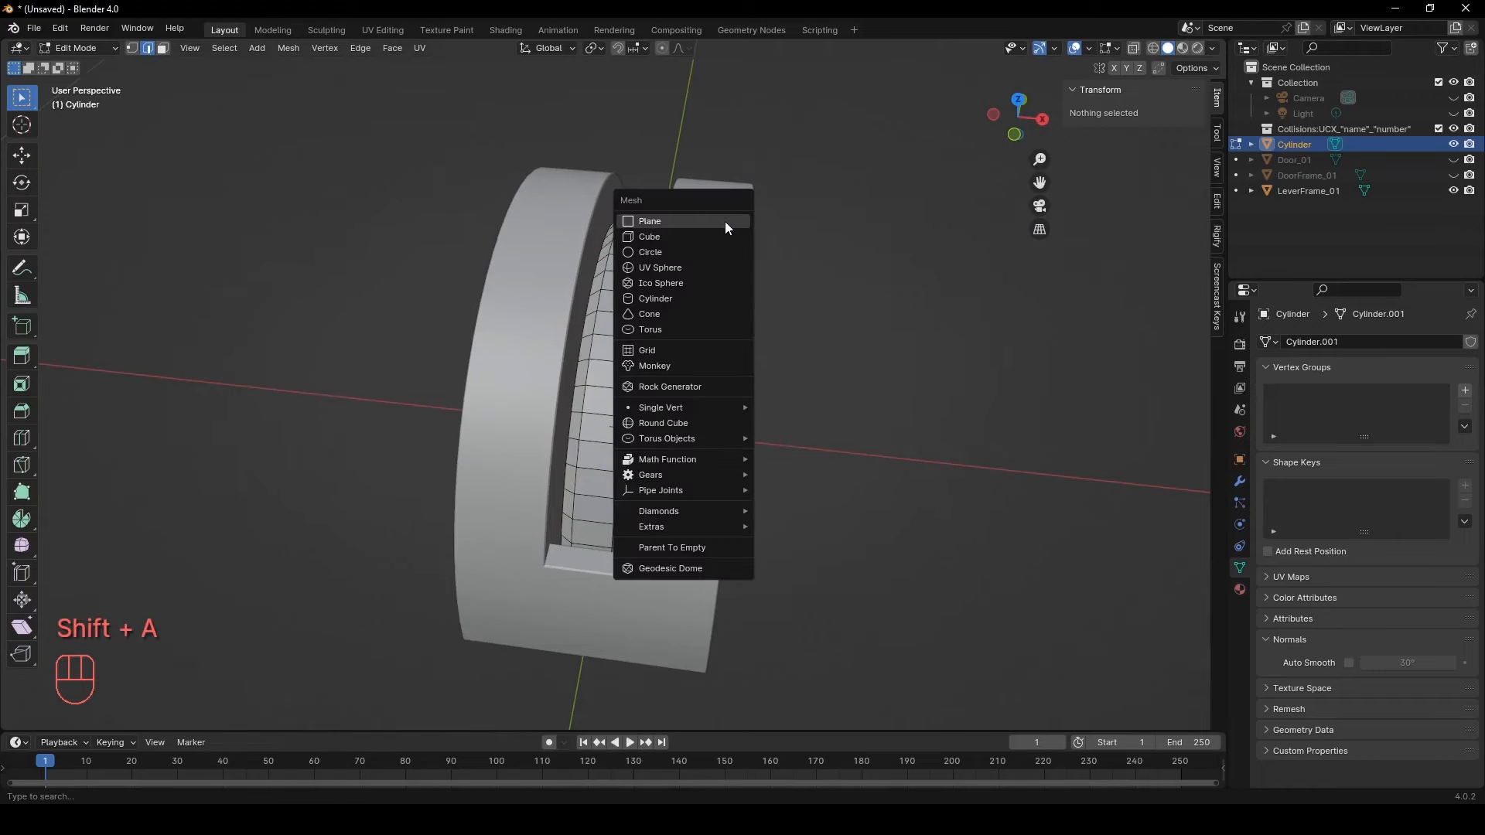
left_click(710, 298)
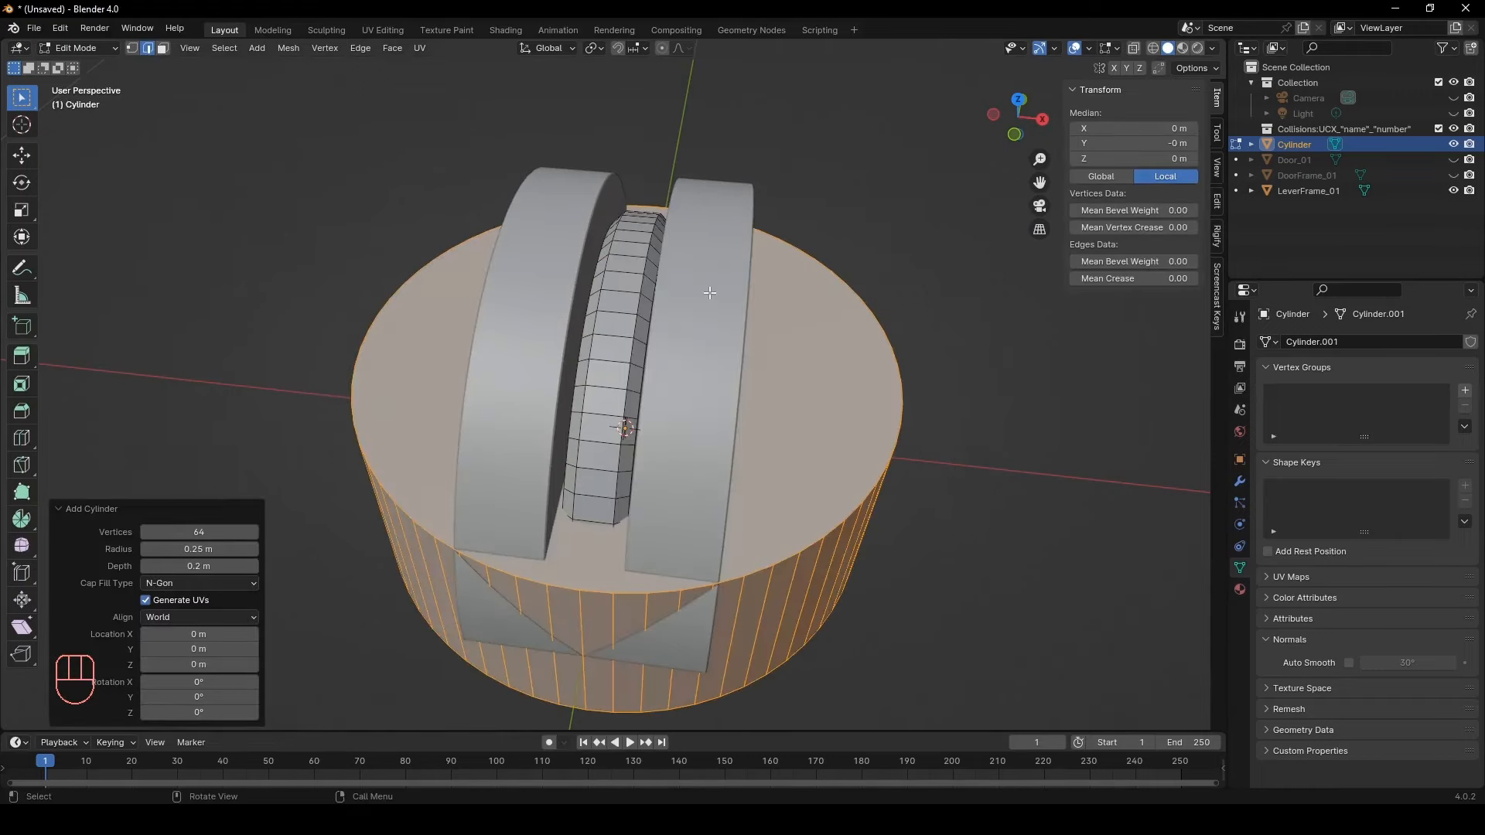
key("KP_7")
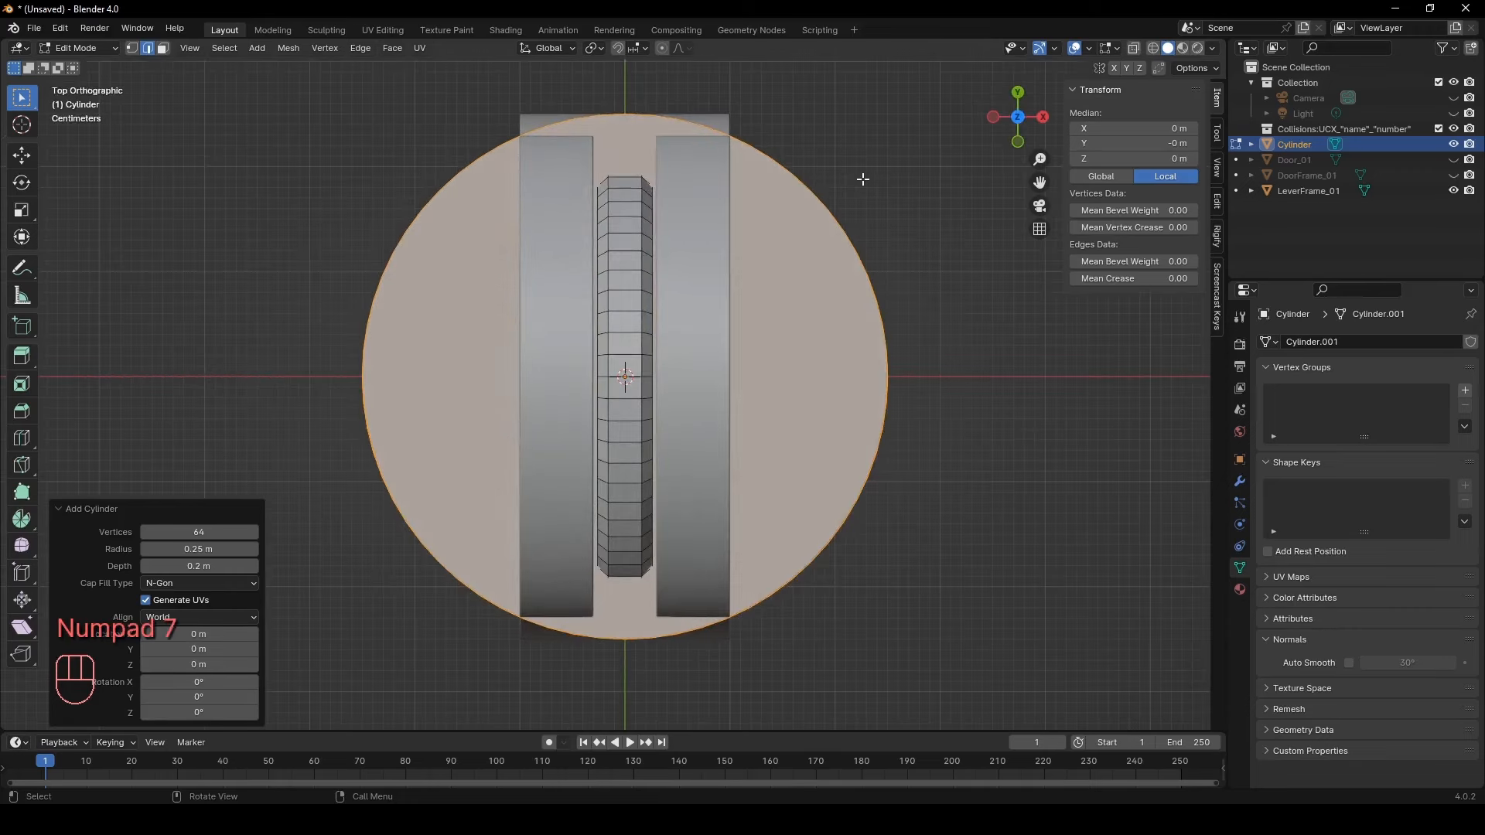
left_click(1135, 49)
key("s")
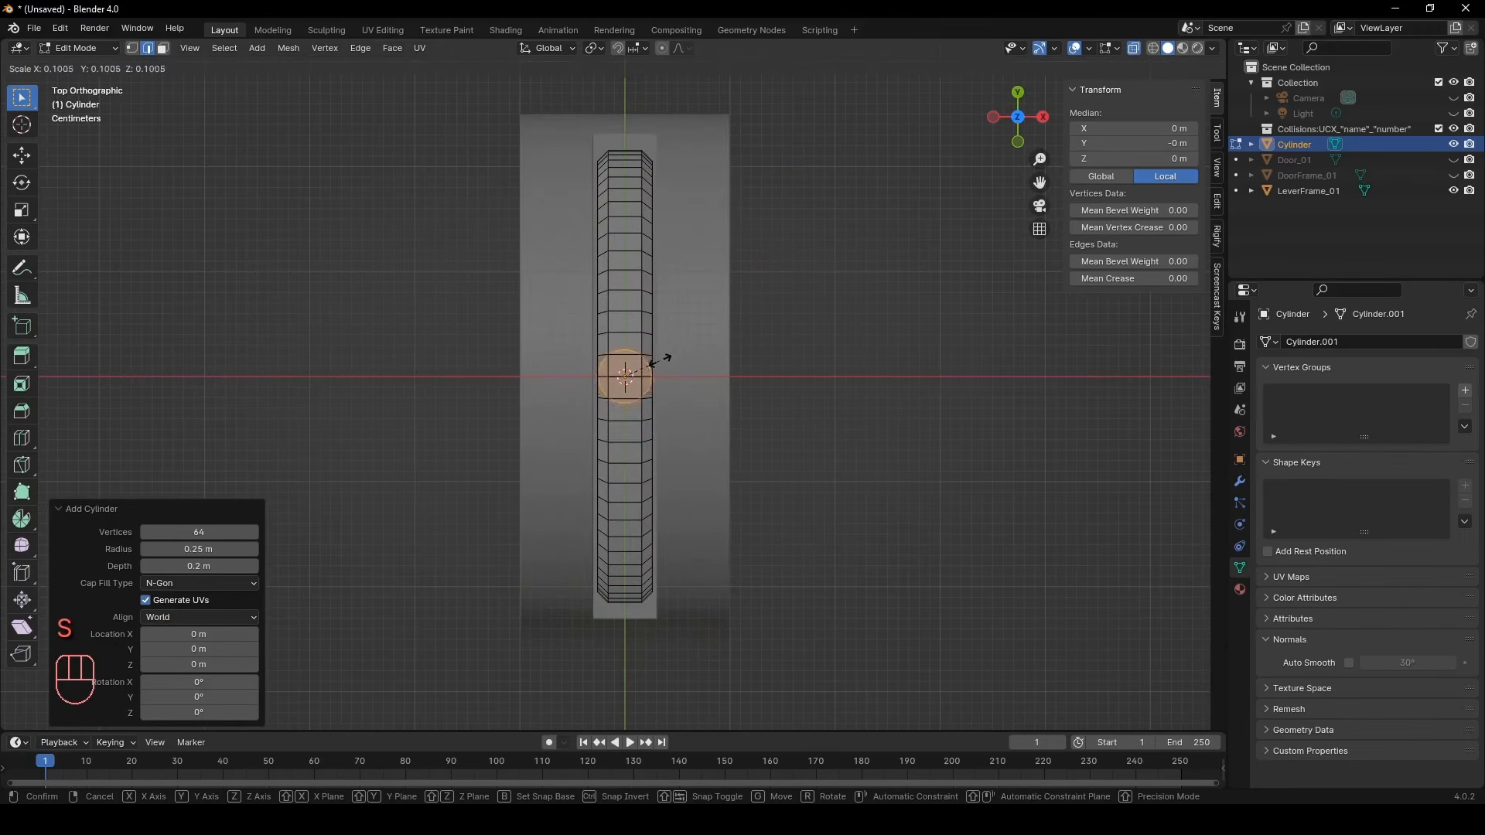
left_click(634, 373)
Enlarge the small cylinder by about 1.383 to match the width of the wheel's flat rim band
scroll(634, 373, "up", 5)
key("s")
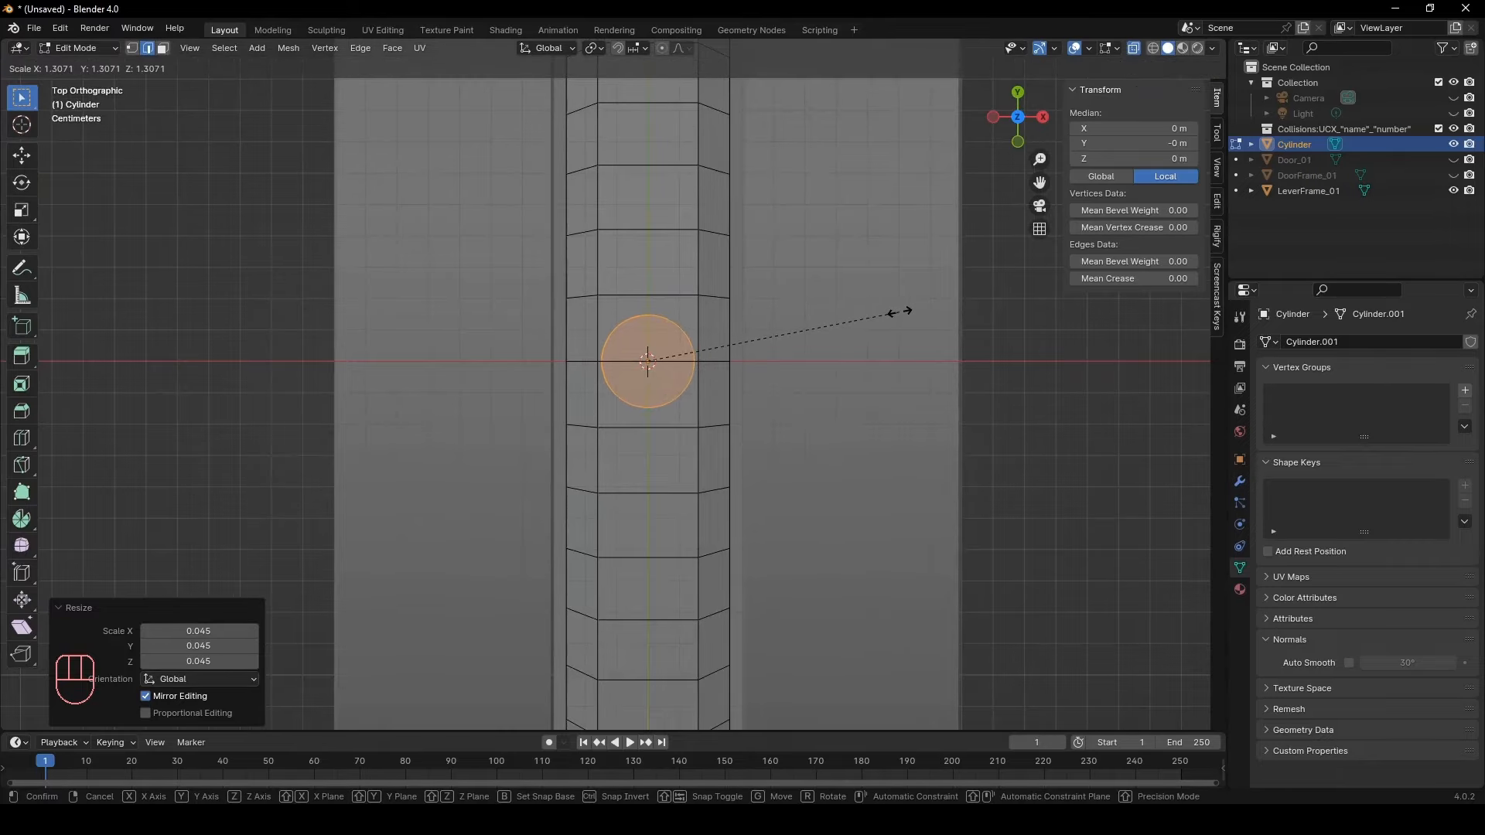
left_click(915, 309)
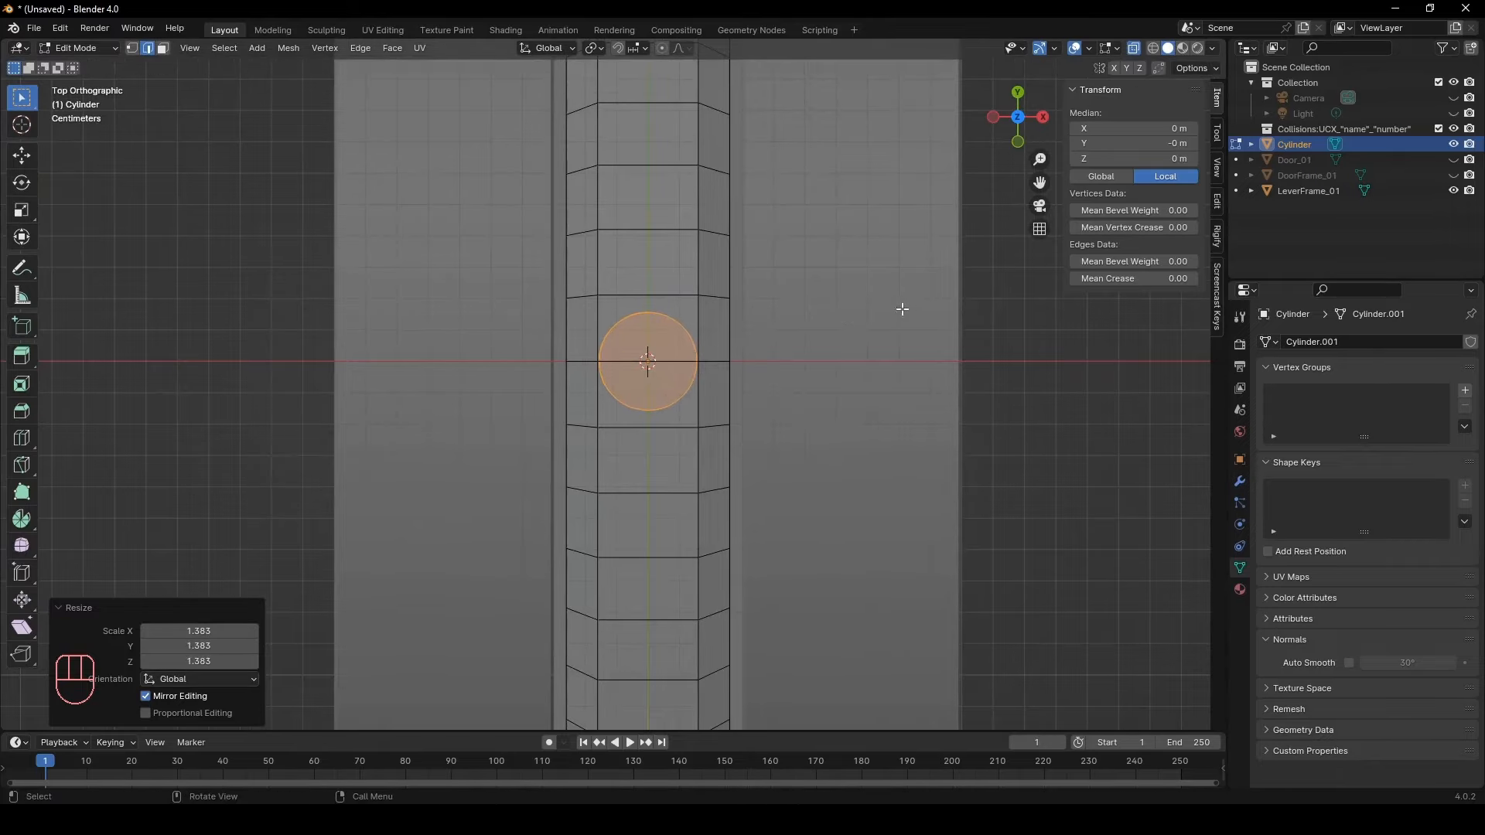
Move the small cylinder about 0.214 m up along Z onto the wheel's crest
middle_click_drag(756, 487, 693, 404)
key("KP_3")
scroll(711, 346, "down", 1)
key("g")
key("z")
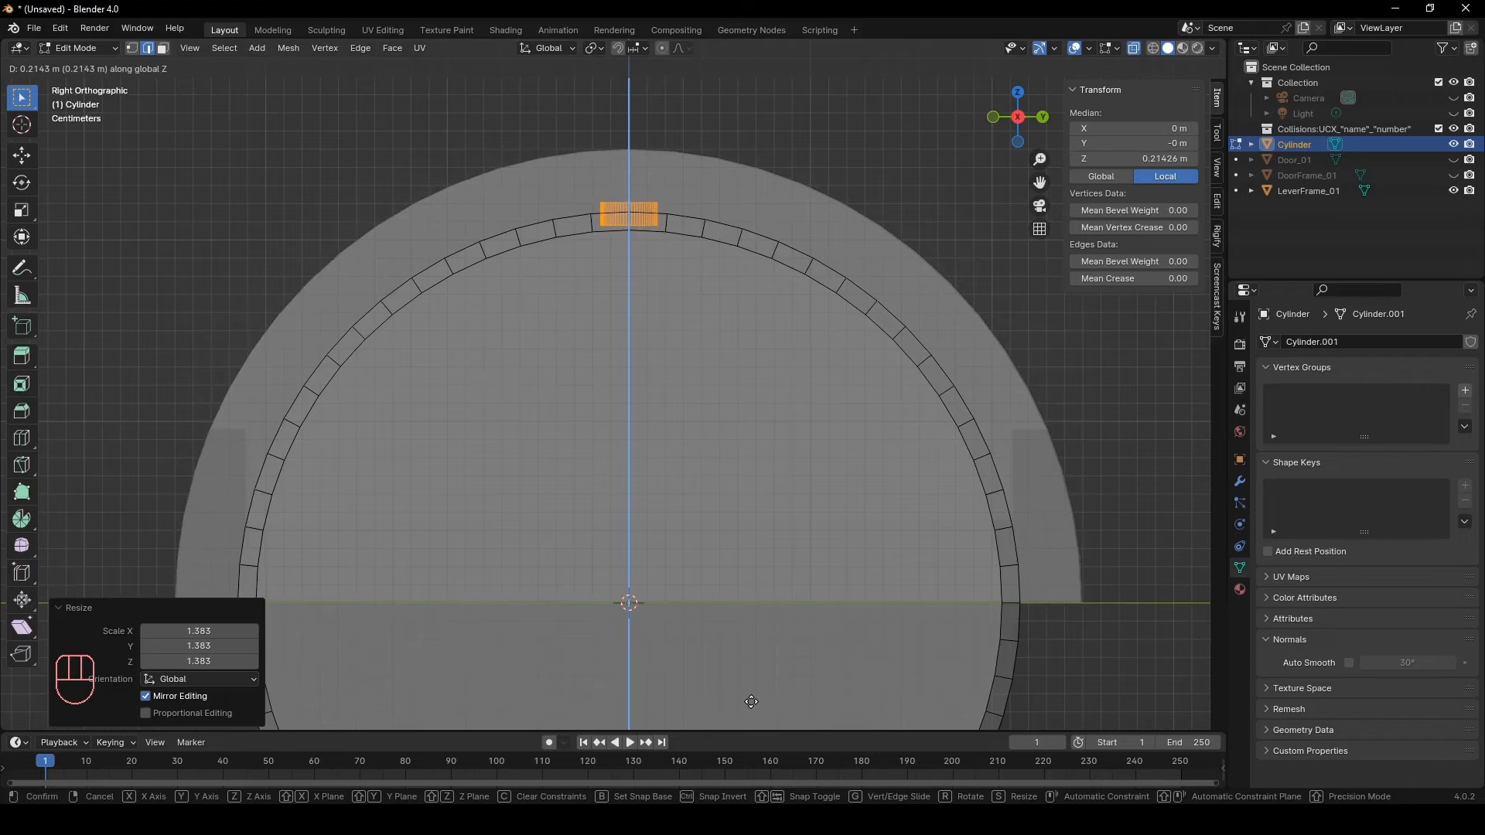
left_click(751, 701)
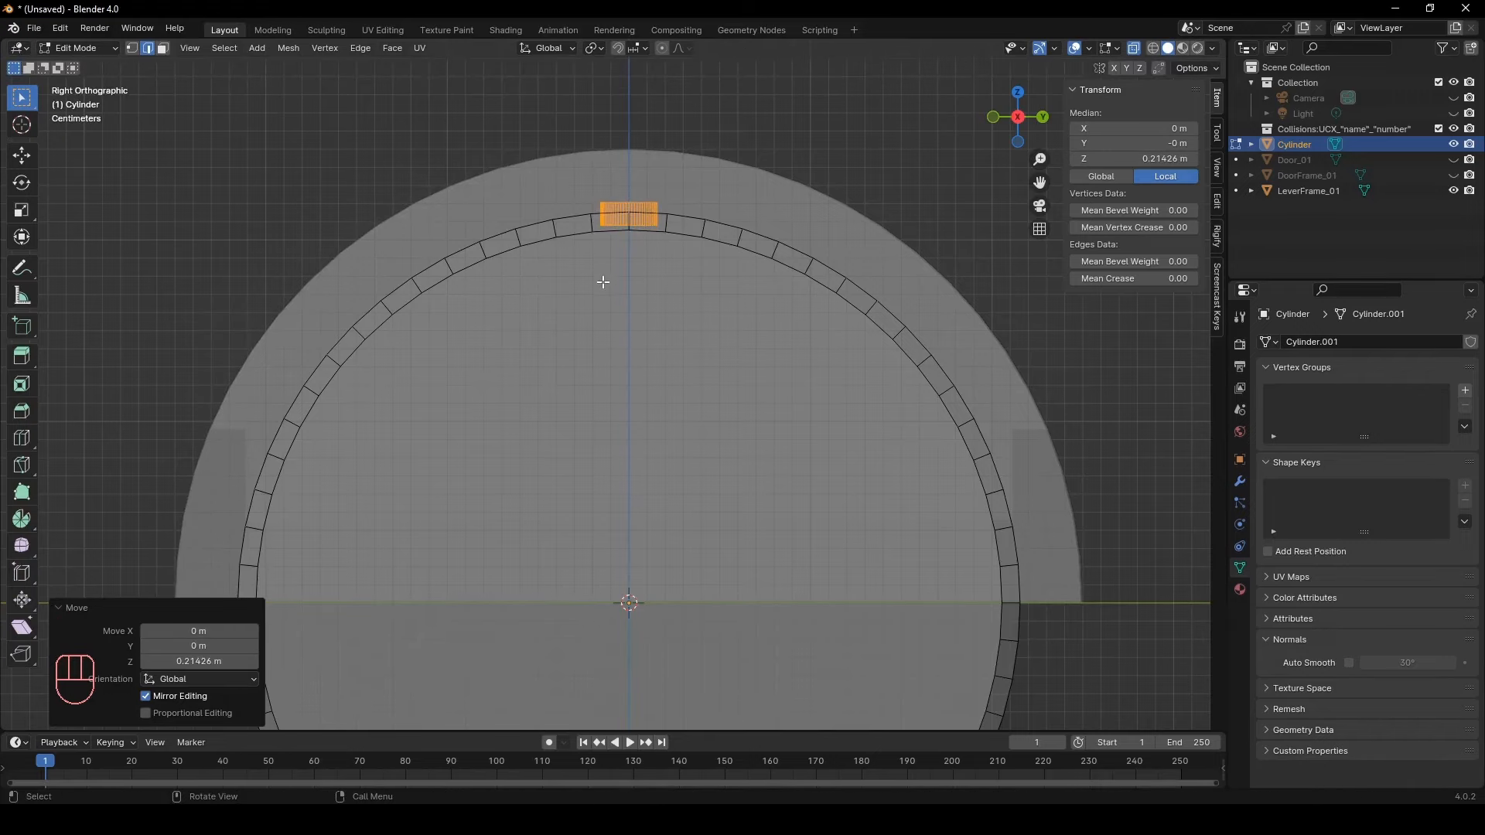
Raise the small cylinder's top face by about 0.0054 m along Z
middle_click_drag(603, 282, 756, 408)
scroll(734, 386, "up", 3)
key("3")
left_click(669, 262)
left_click(1134, 48)
middle_click_drag(696, 292, 759, 291)
key("g")
key("z")
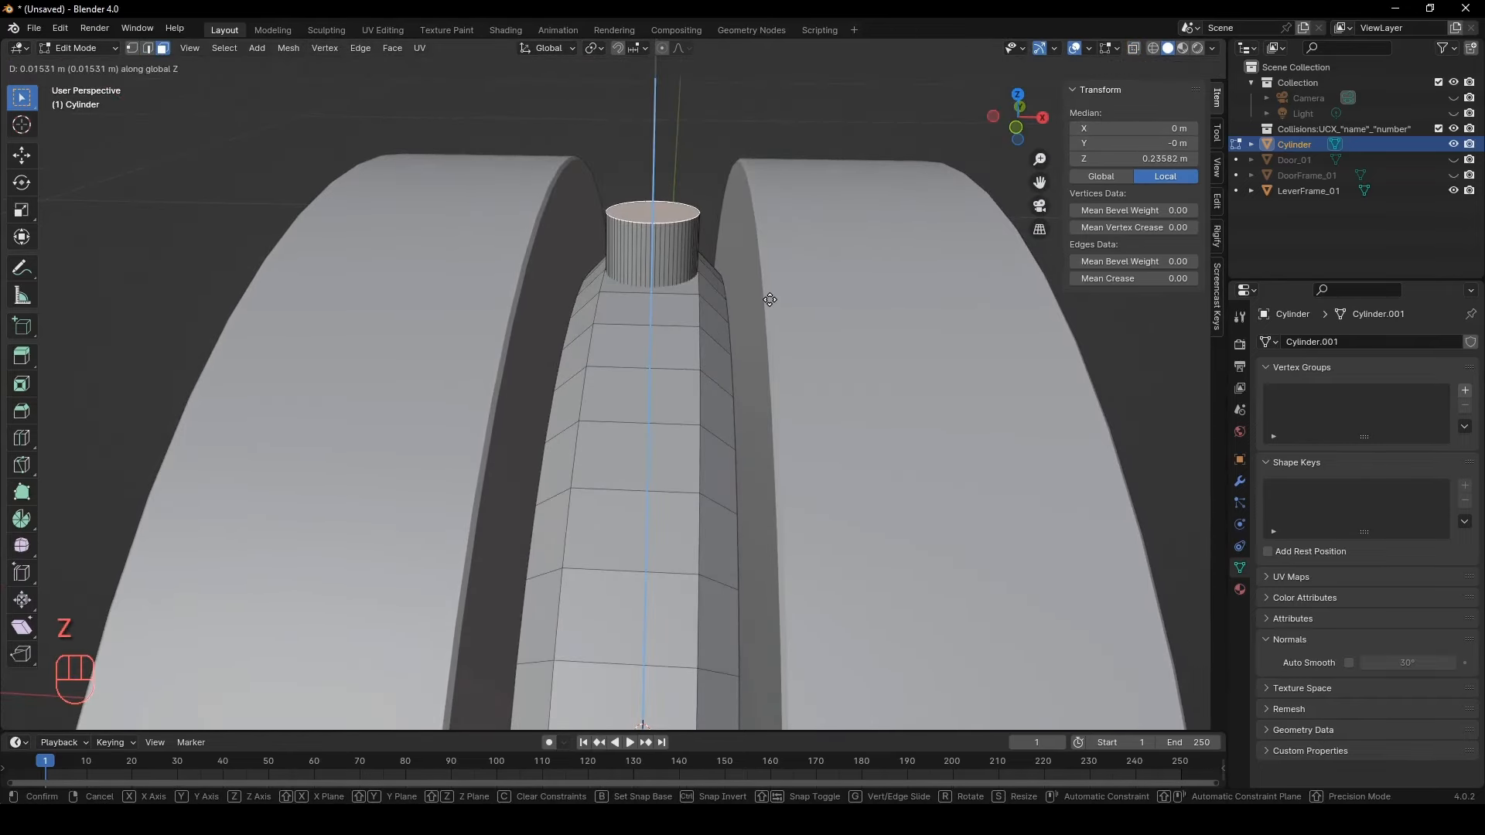
left_click(766, 324)
Bevel the rim of the small cylinder's top face by about 0.004 m
scroll(758, 286, "up", 2)
middle_click_drag(756, 276, 723, 413, "shift")
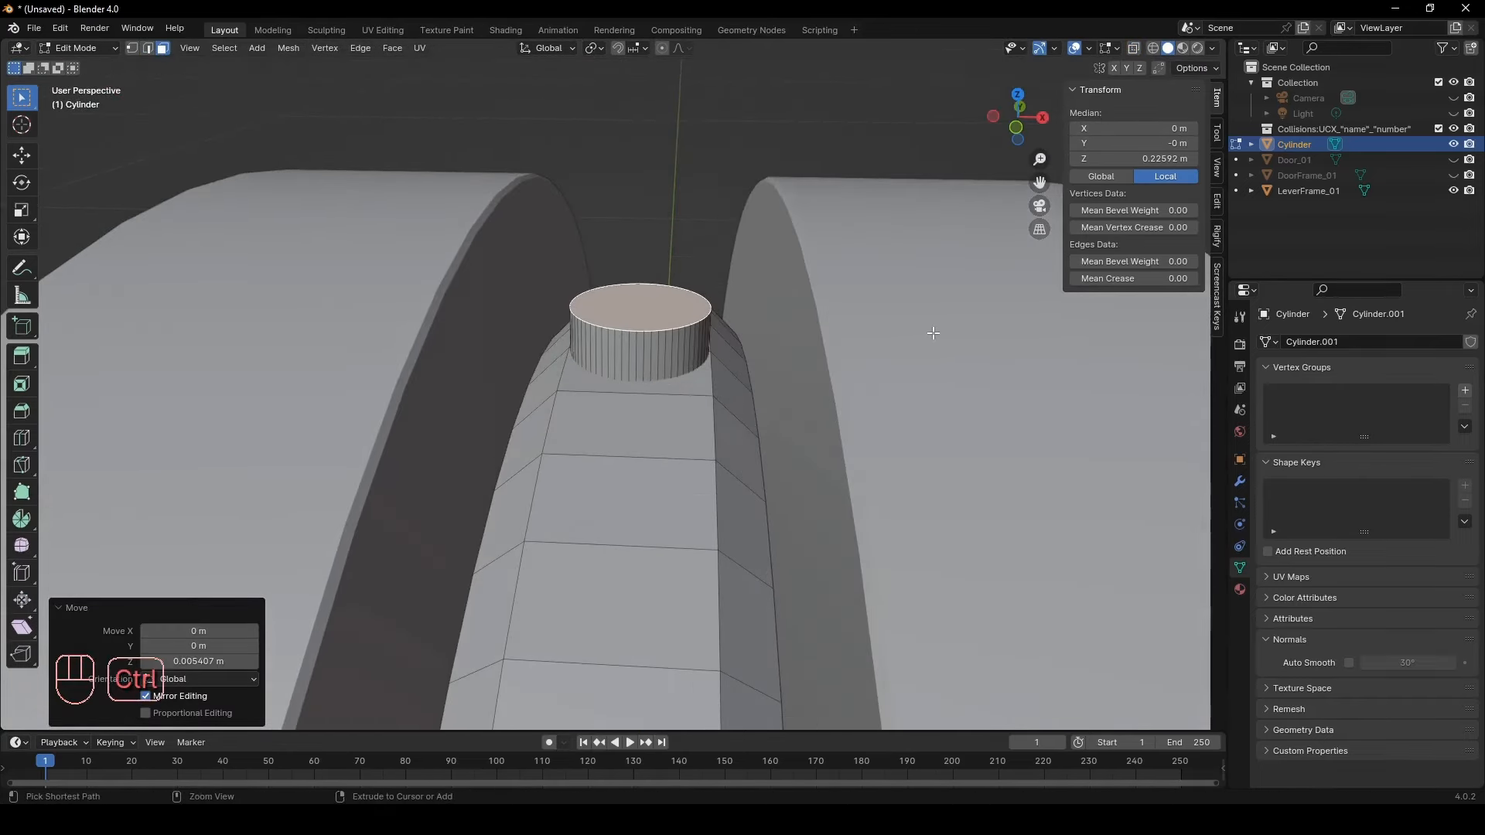
key("ctrl+b")
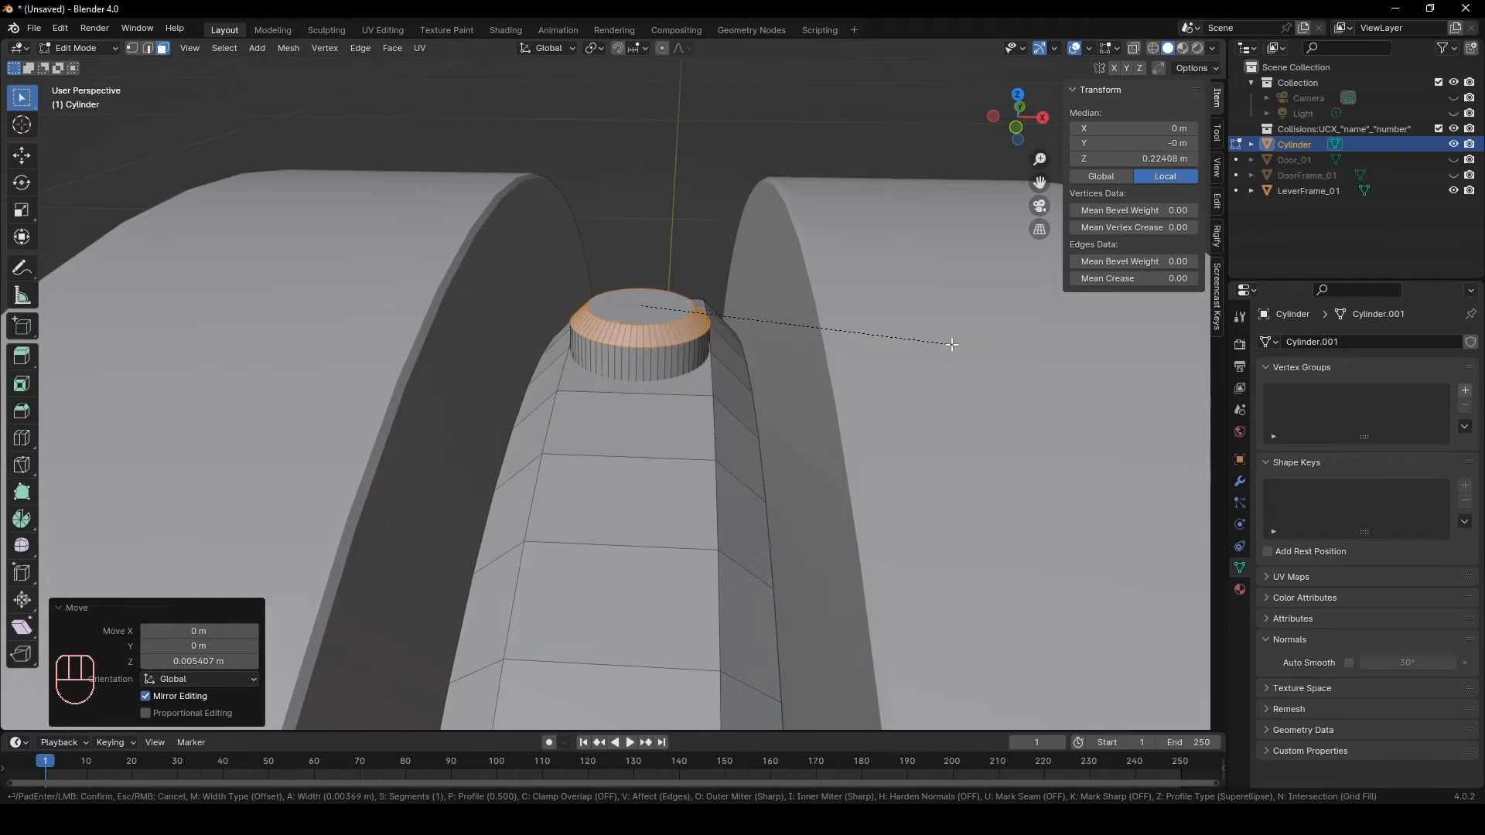
left_click(951, 345)
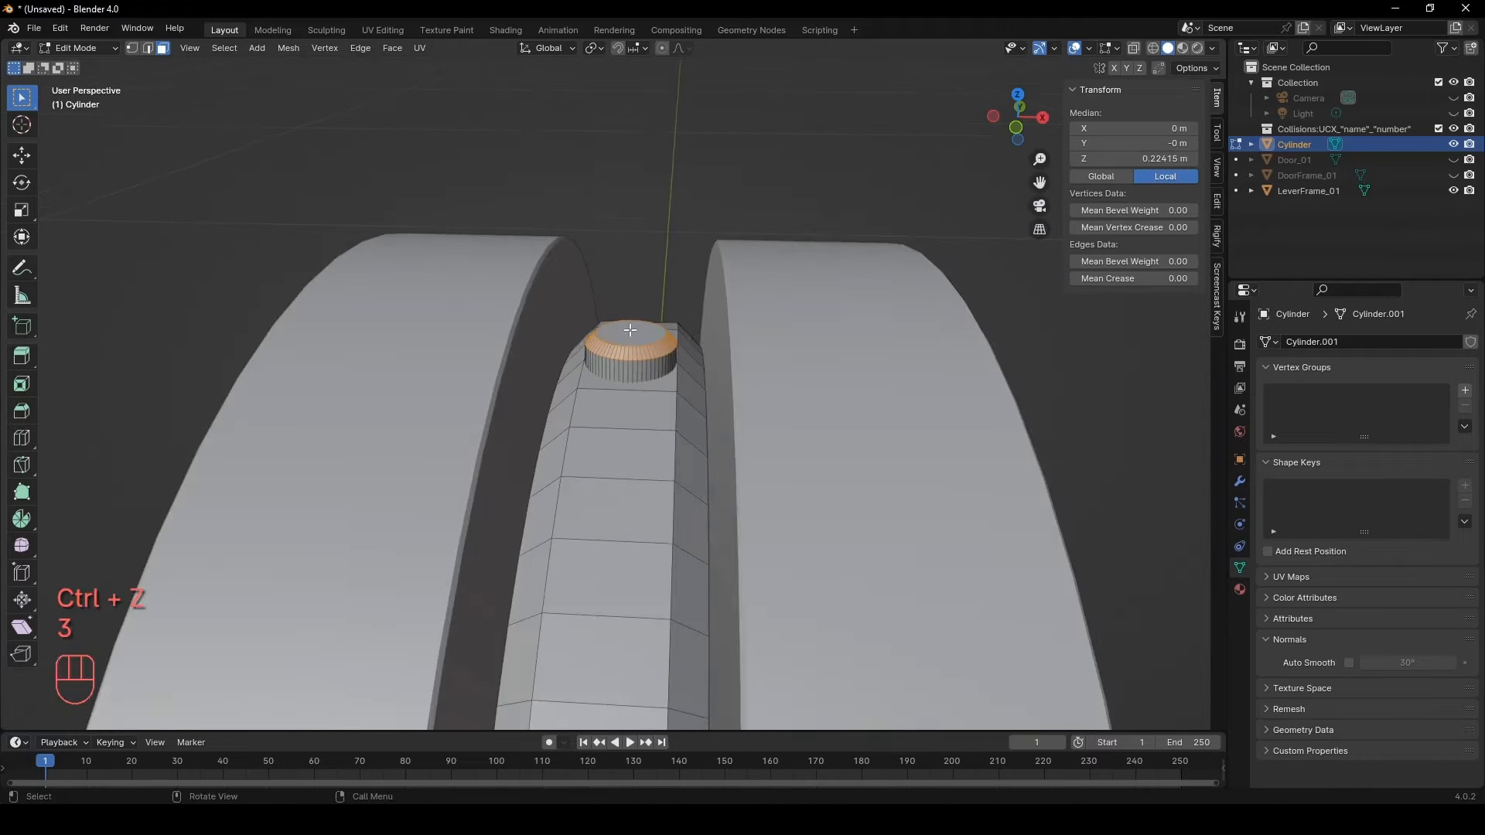
Extrude the small cylinder's inner top face about 0.083 m upward to form the lever shaft
left_click(631, 330)
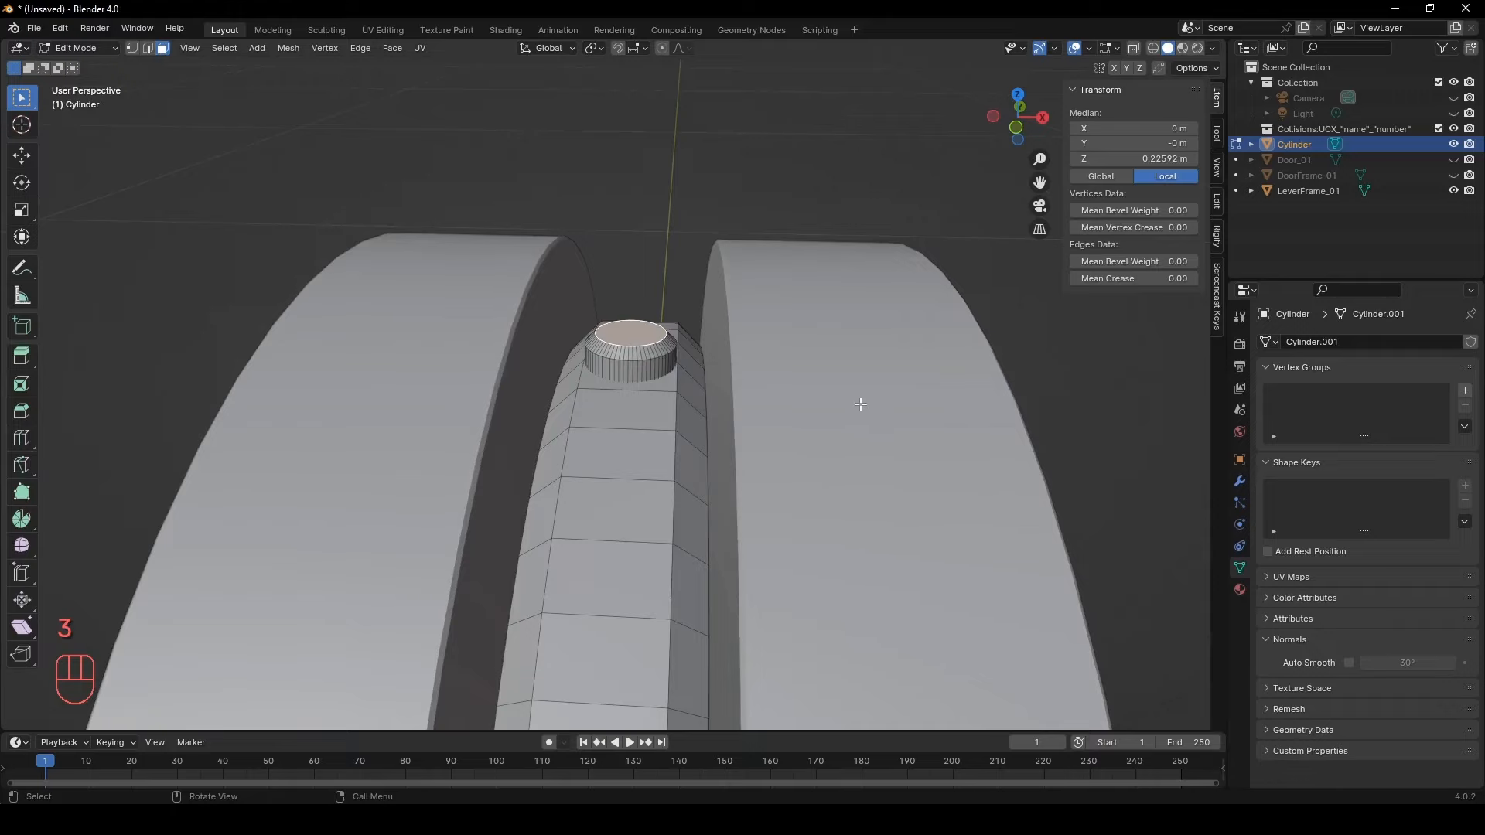
key("e")
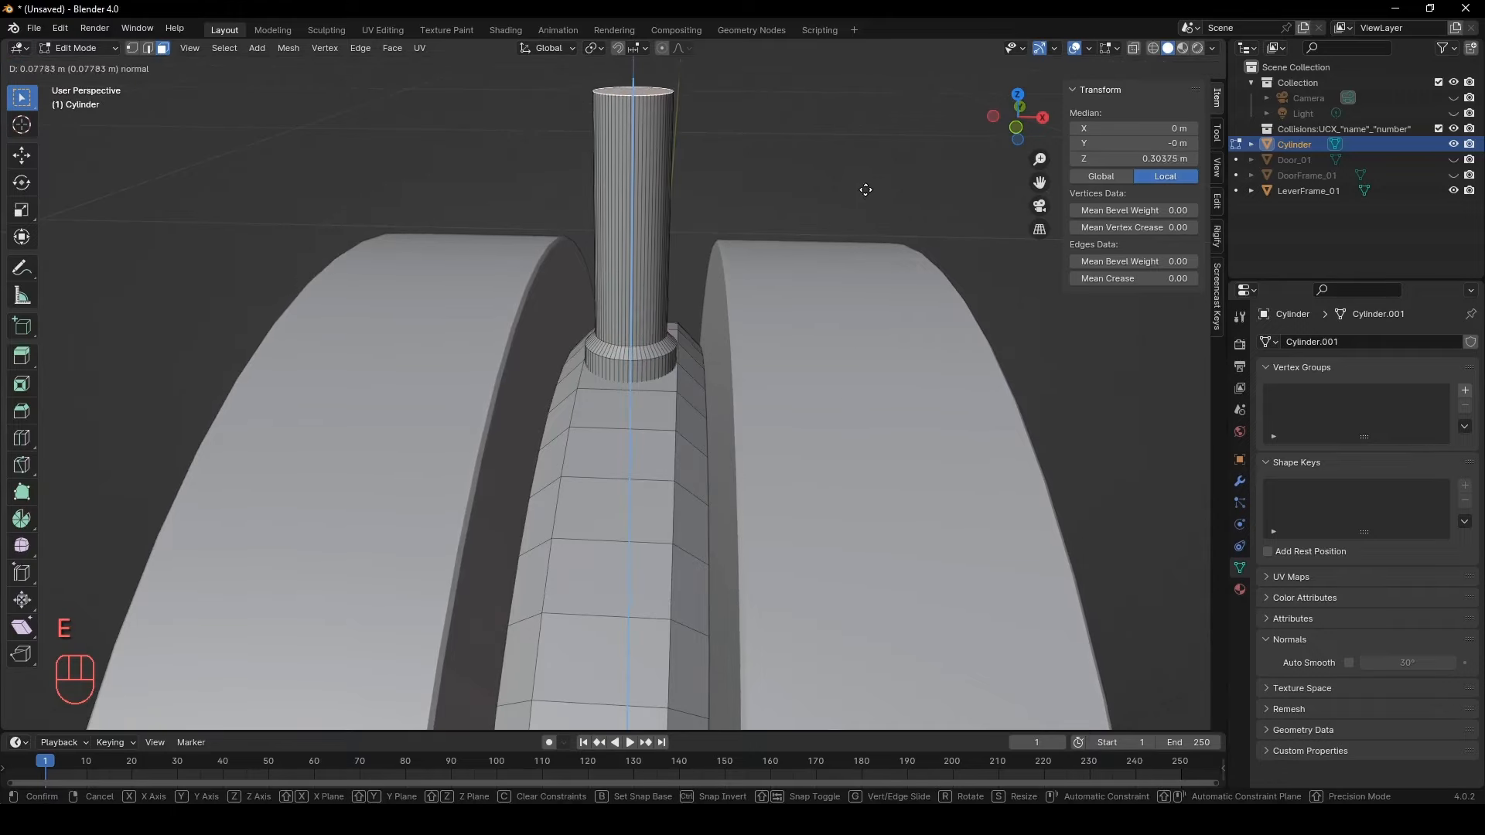
left_click(869, 197)
scroll(874, 209, "down", 3)
middle_click_drag(875, 209, 641, 257)
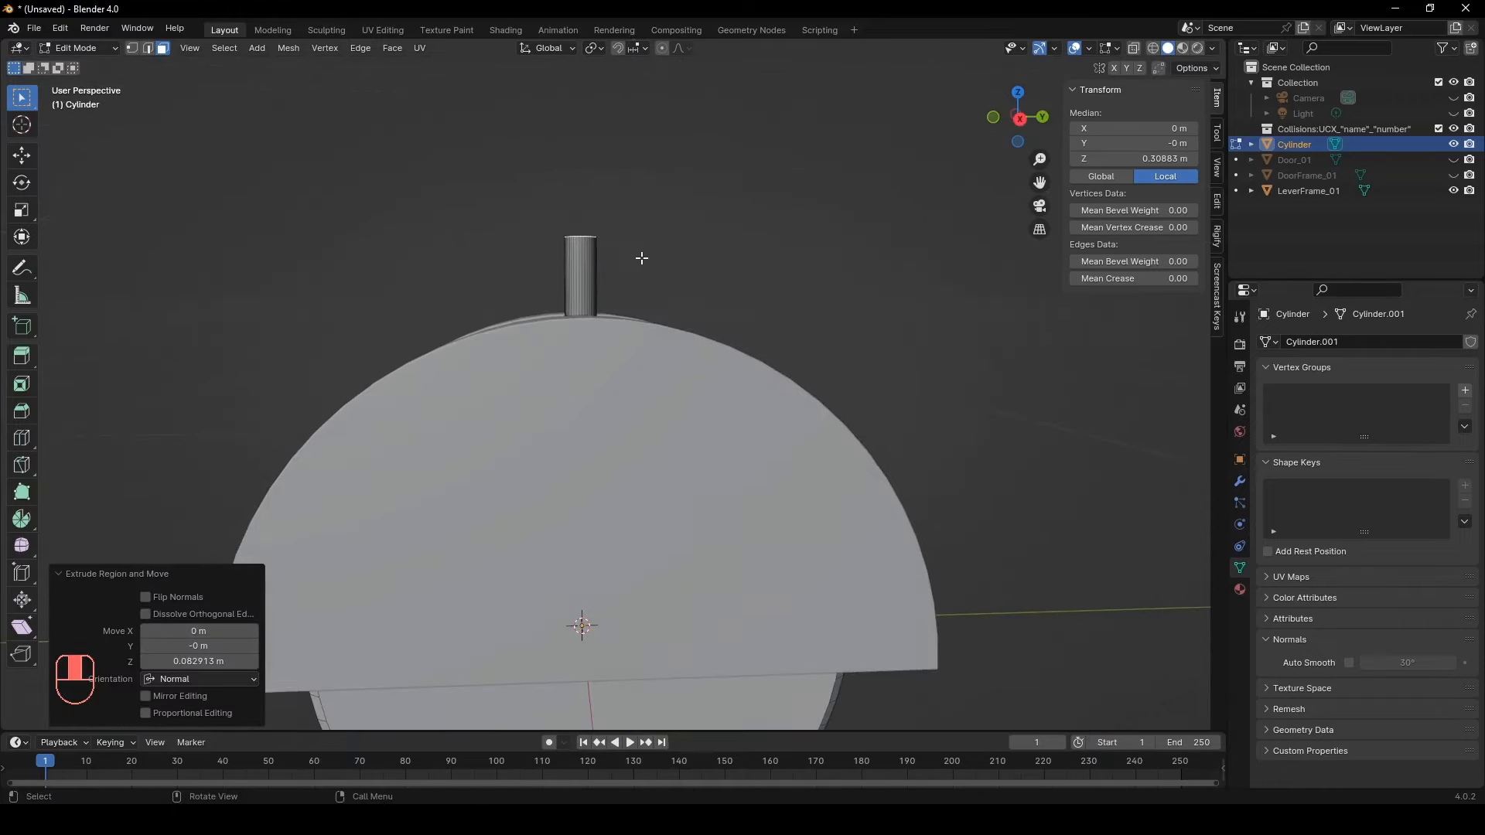
Lengthen the lever shaft by raising its top face to a median Z of 0.35 m
key("g")
key("z")
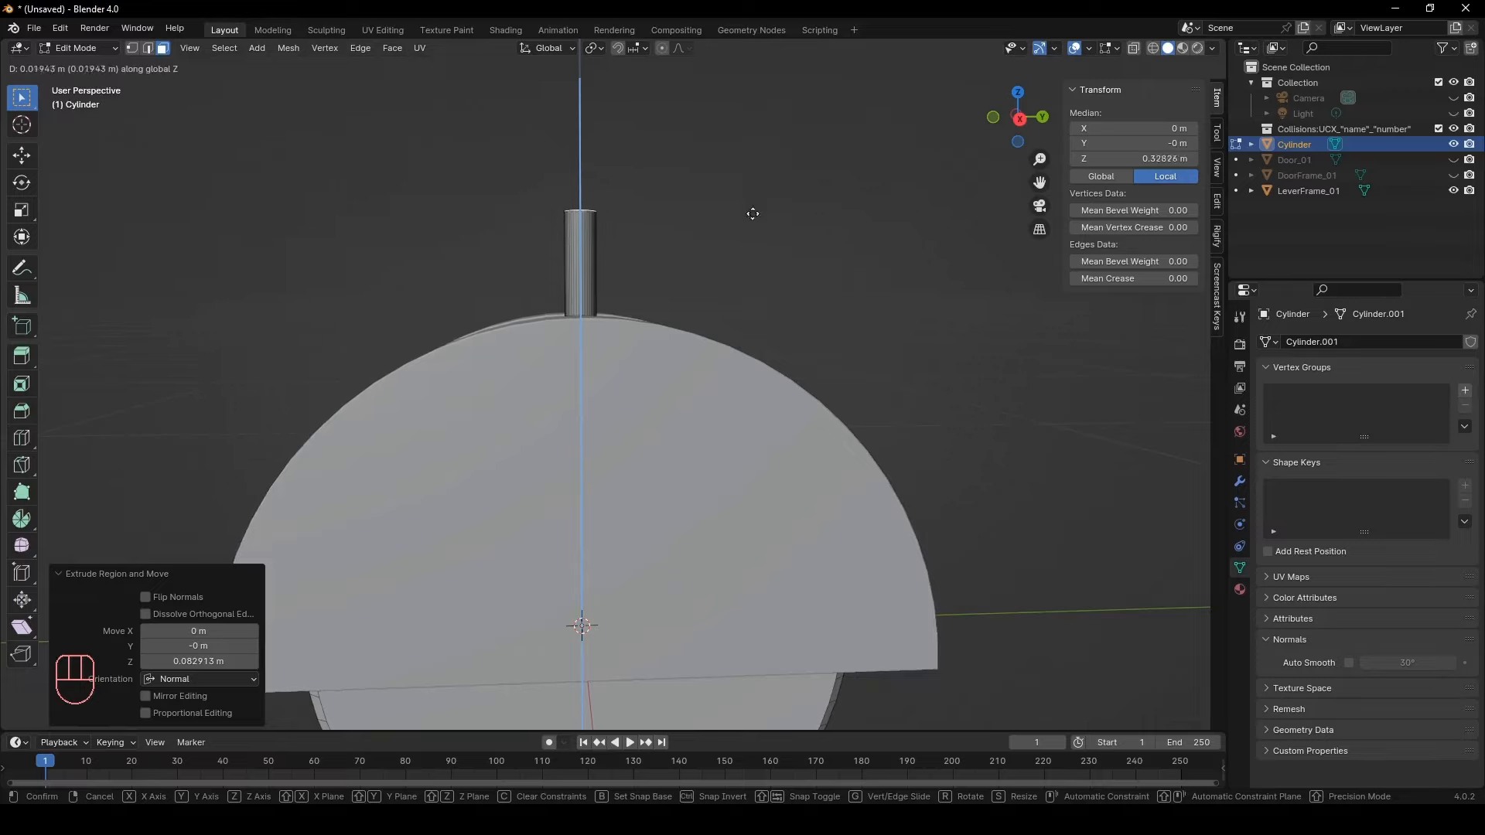
left_click(745, 184)
double_click(1134, 159)
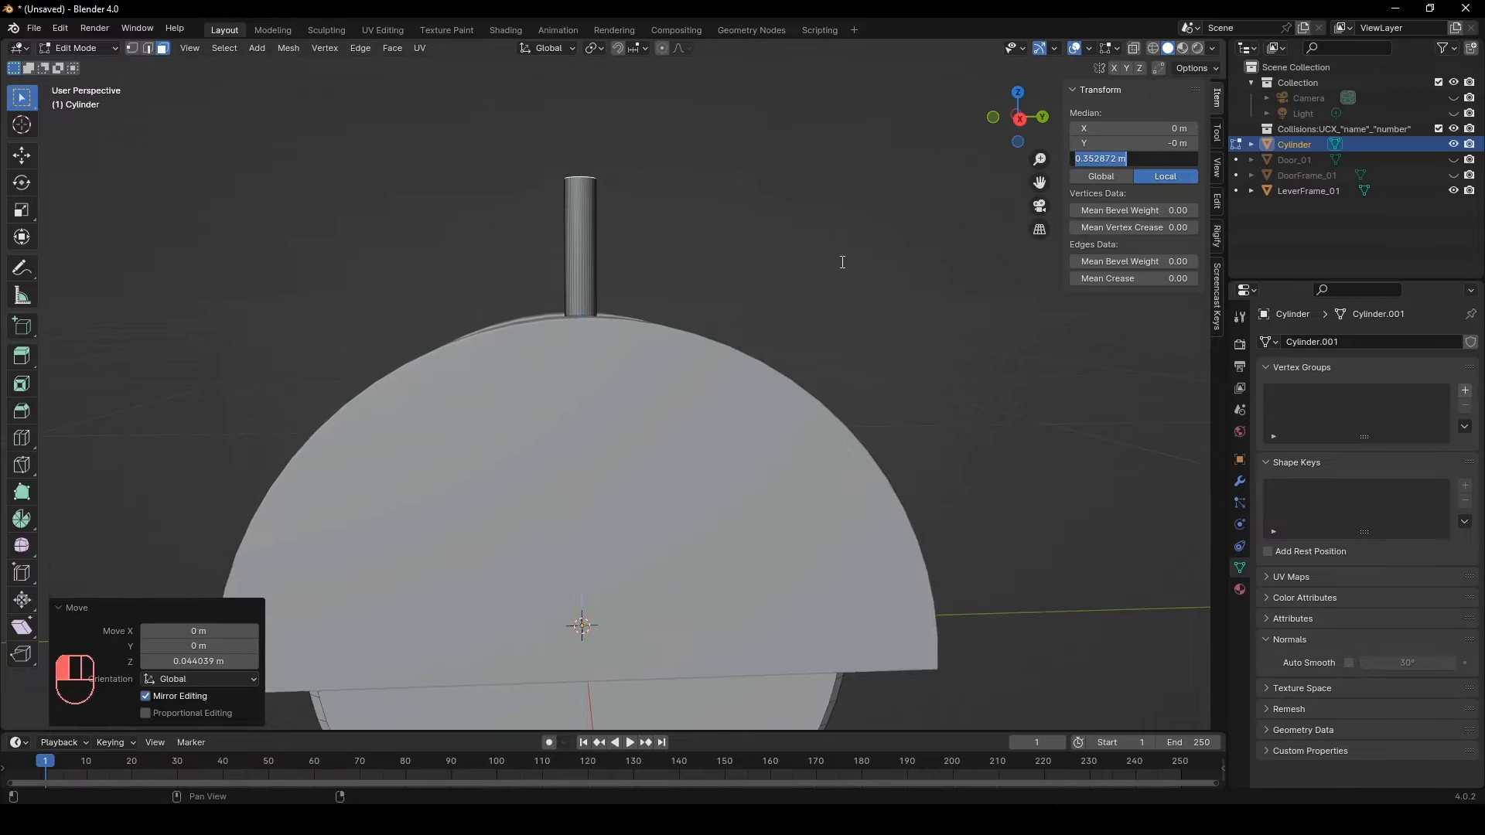
type("0.35")
key("Return")
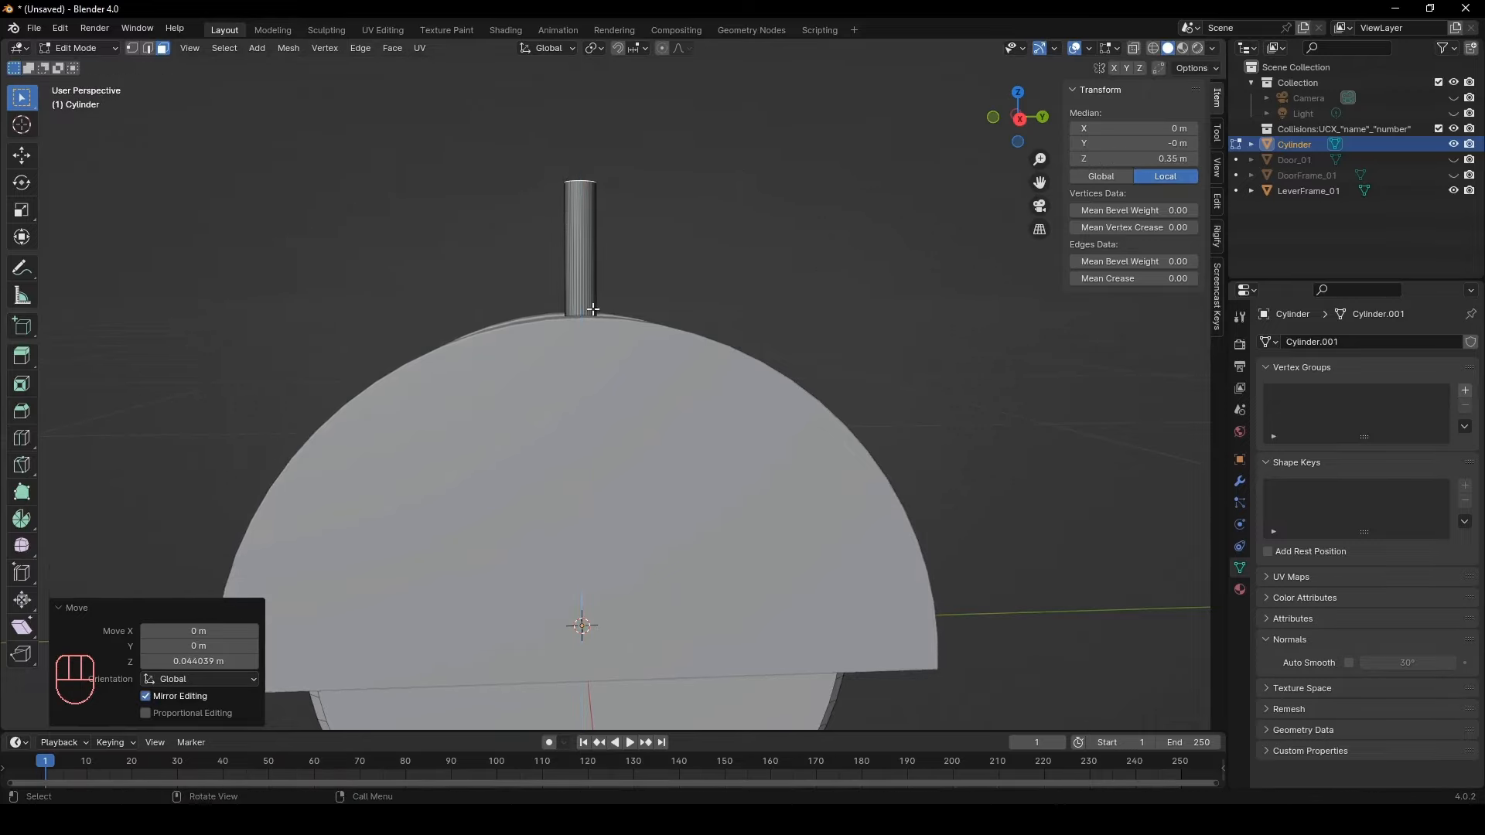
middle_click_drag(592, 310, 680, 389)
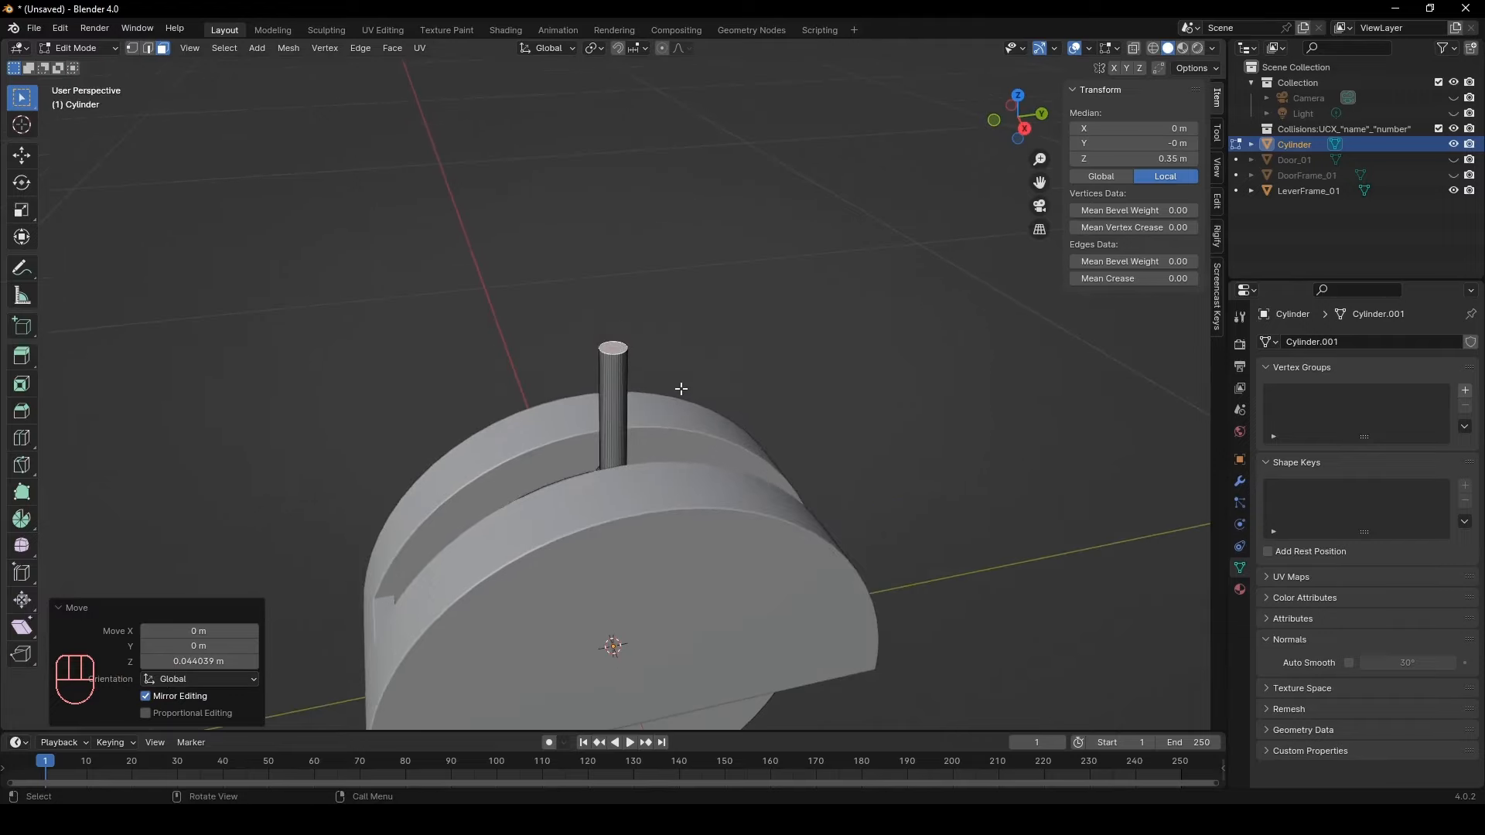
Extrude the lever shaft's top face in place and scale the new face up by about 1.18
key("e")
right_click(708, 334)
scroll(713, 350, "up", 2)
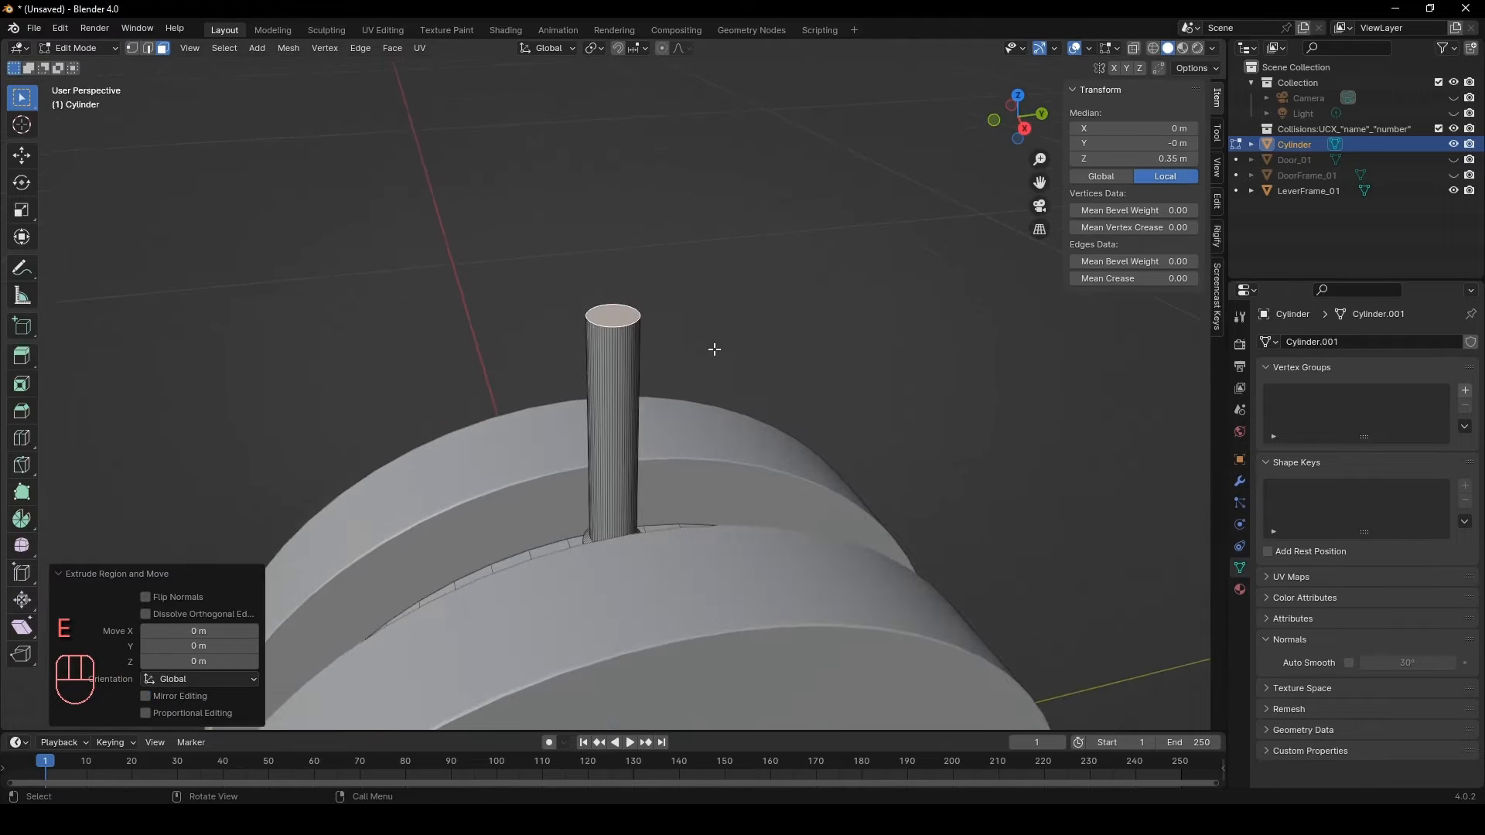
scroll(714, 350, "up", 2)
key("s")
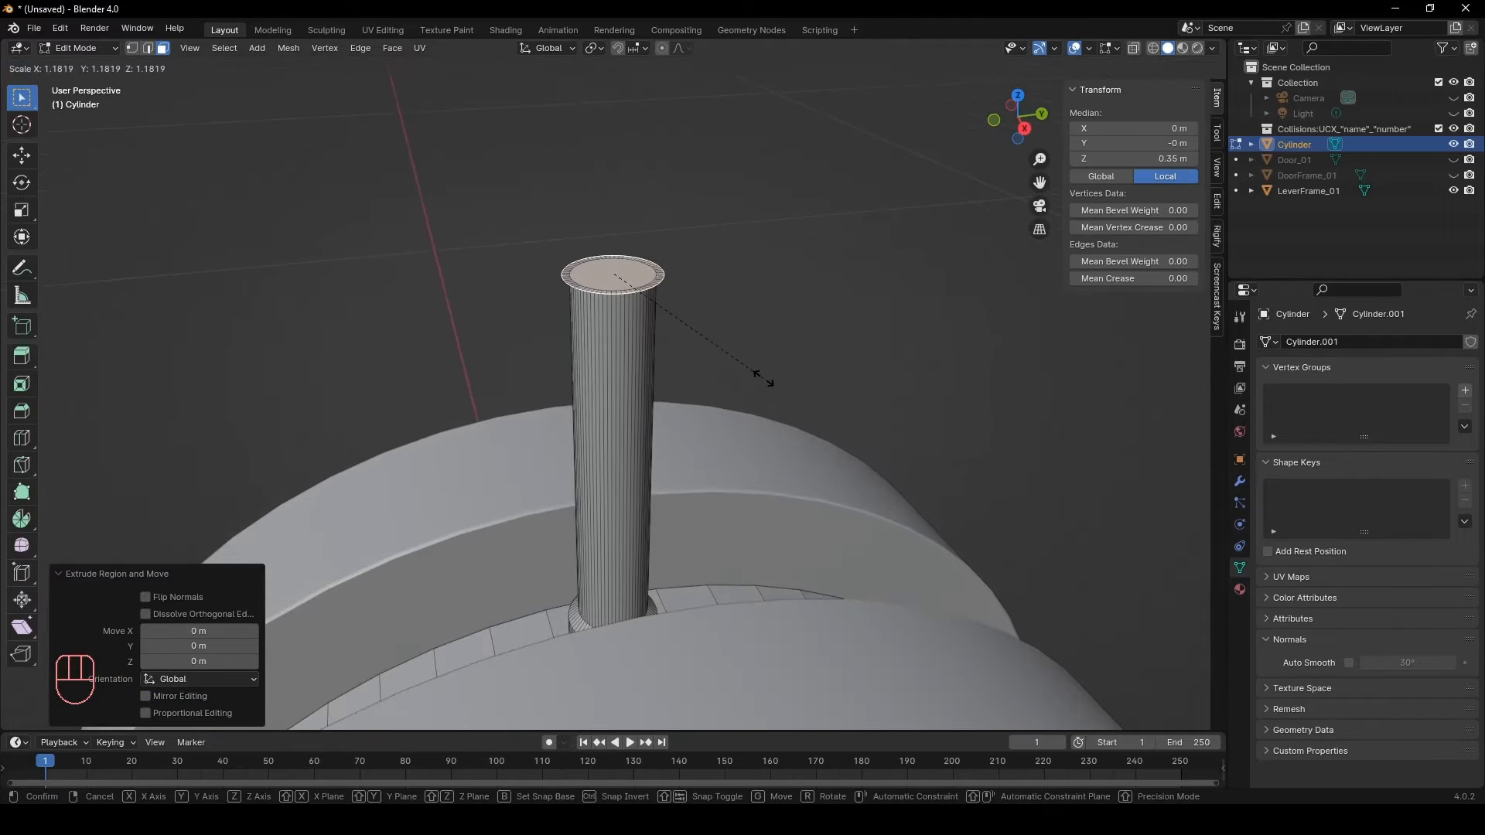
left_click(761, 376)
From the top view, enlarge the shaft's top face by about 1.097 to match the outer rim of the base collar
key("KP_7")
scroll(755, 300, "up", 5)
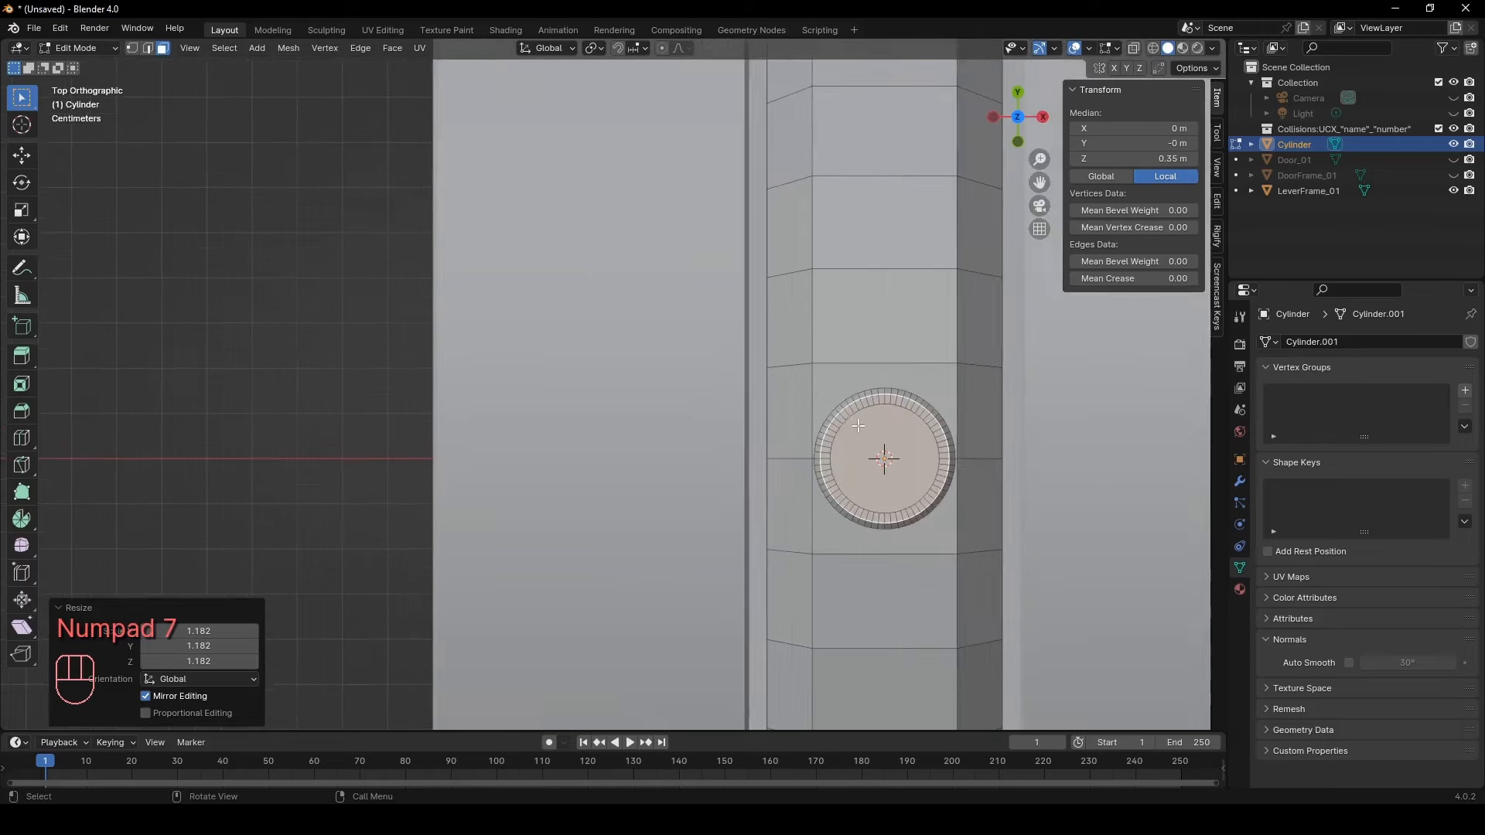
middle_click_drag(1154, 480, 712, 376, "shift")
scroll(883, 366, "up", 2)
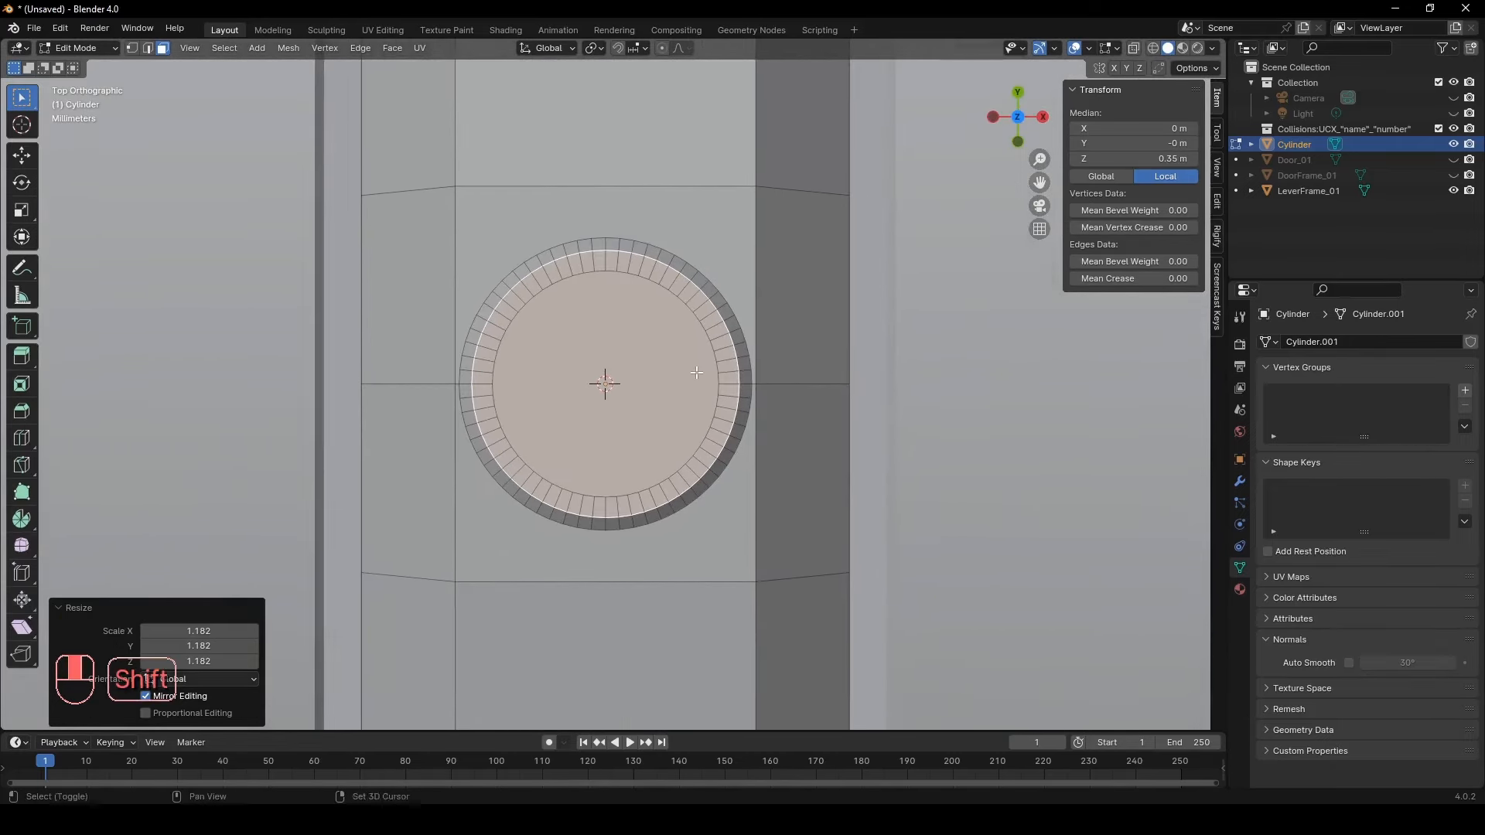
key("s")
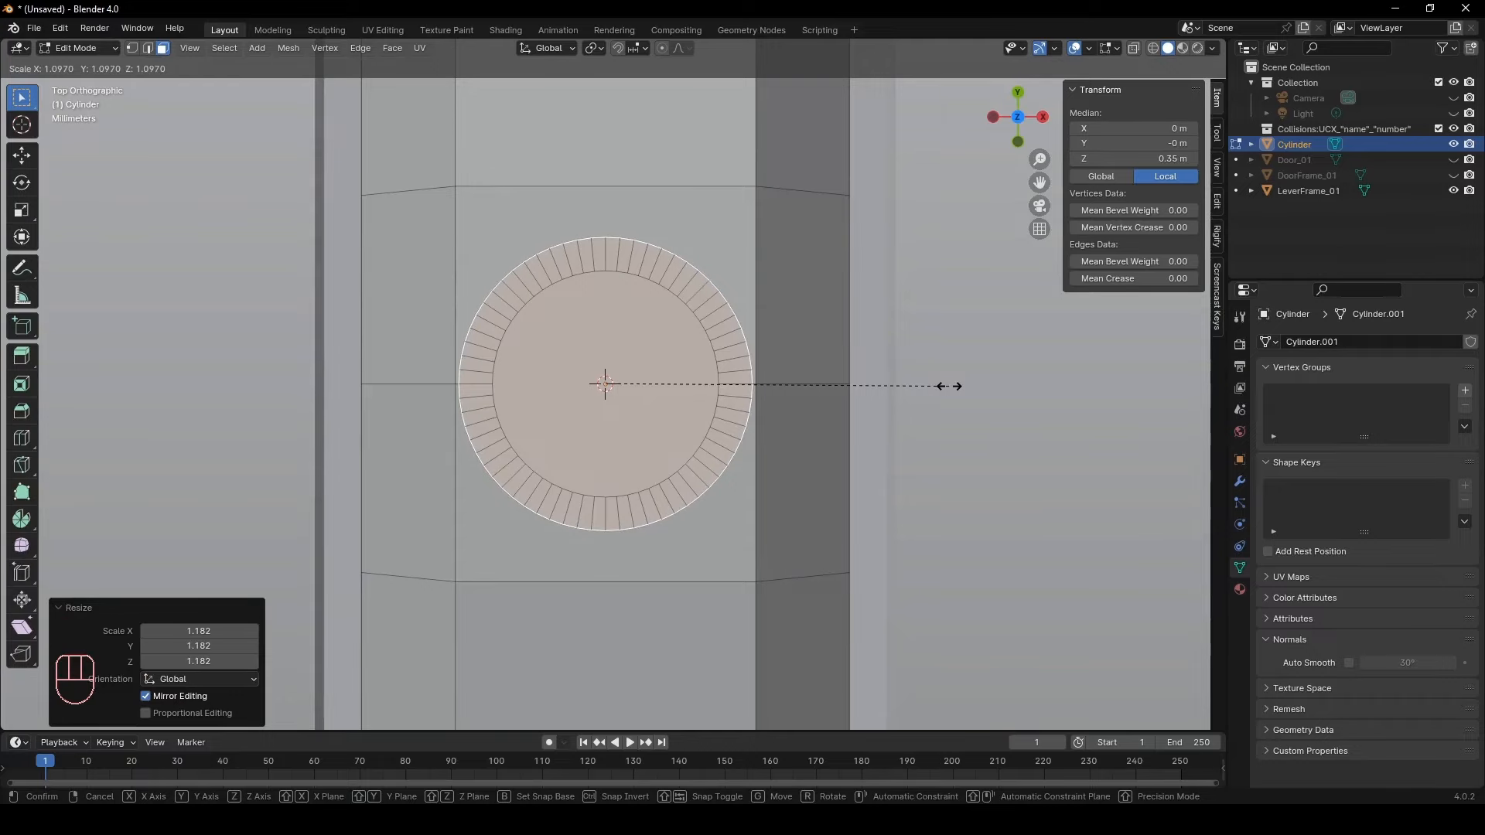
left_click(949, 386)
scroll(944, 385, "down", 4)
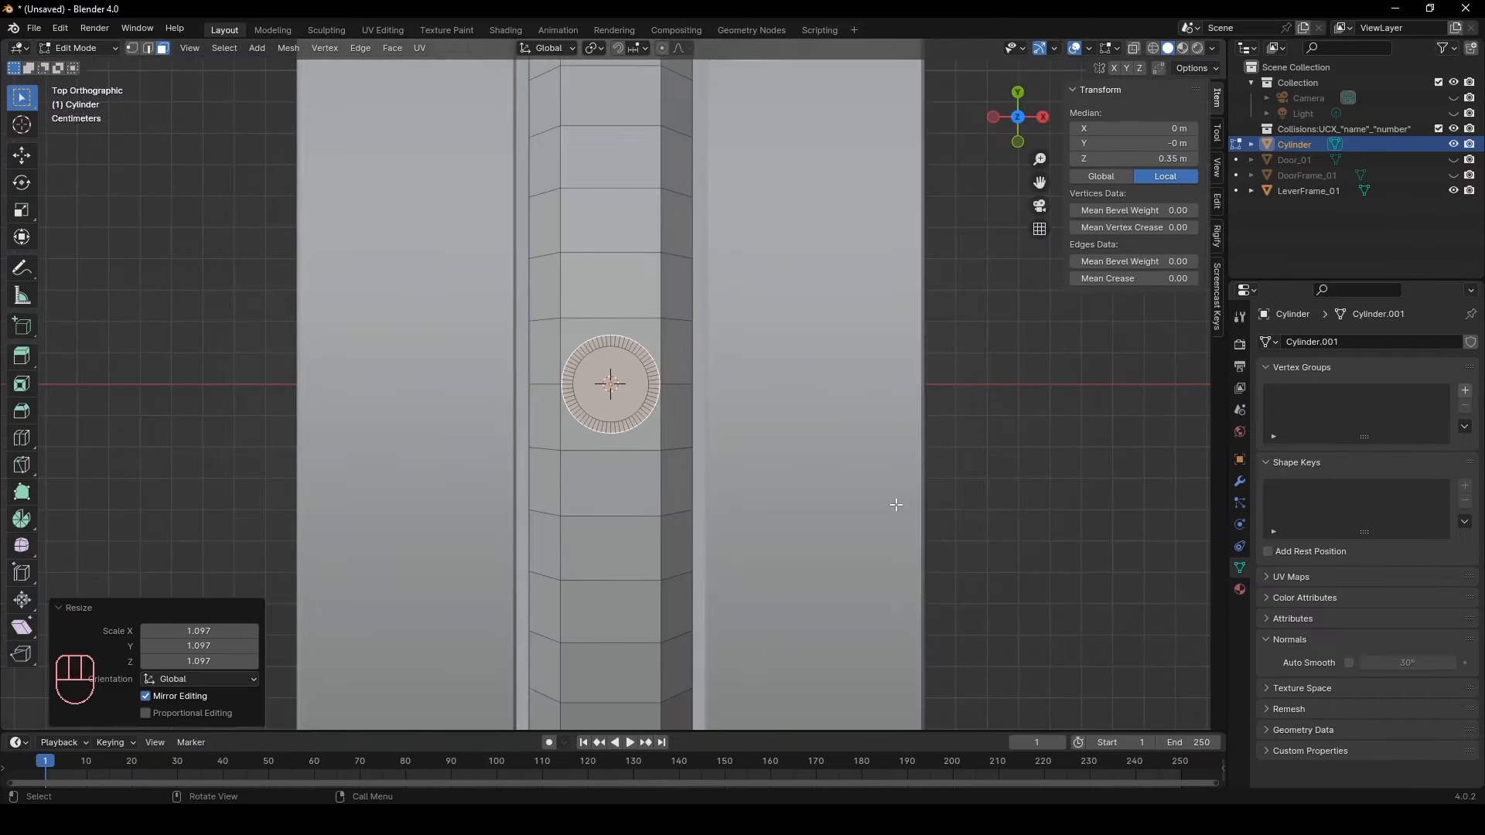
Extrude the widened top face about 0.249 m upward as the lever handle and set its median Z to 0.6 m
middle_click_drag(895, 503, 769, 396)
key("KP_3")
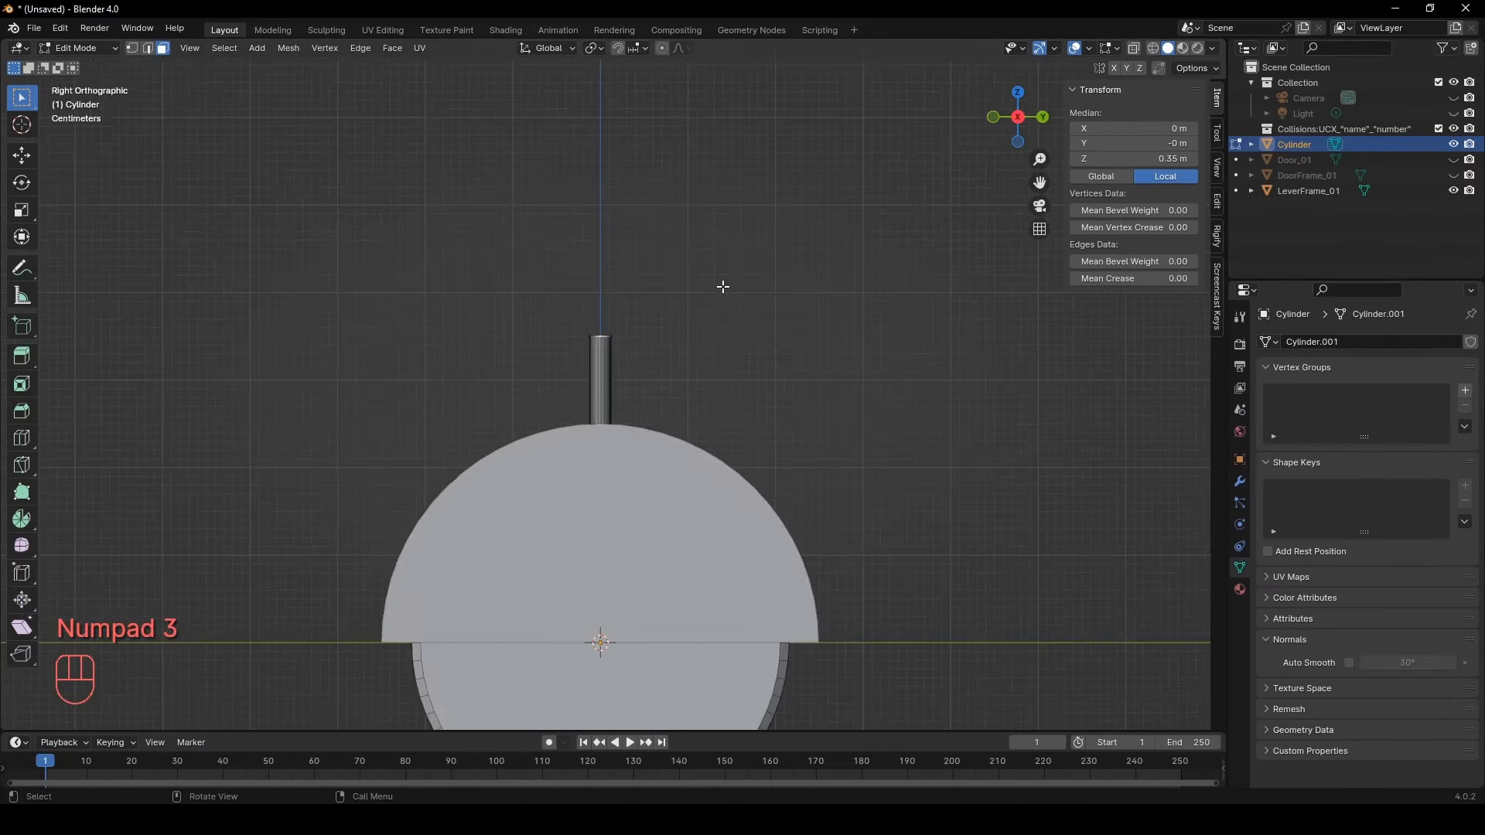
key("e")
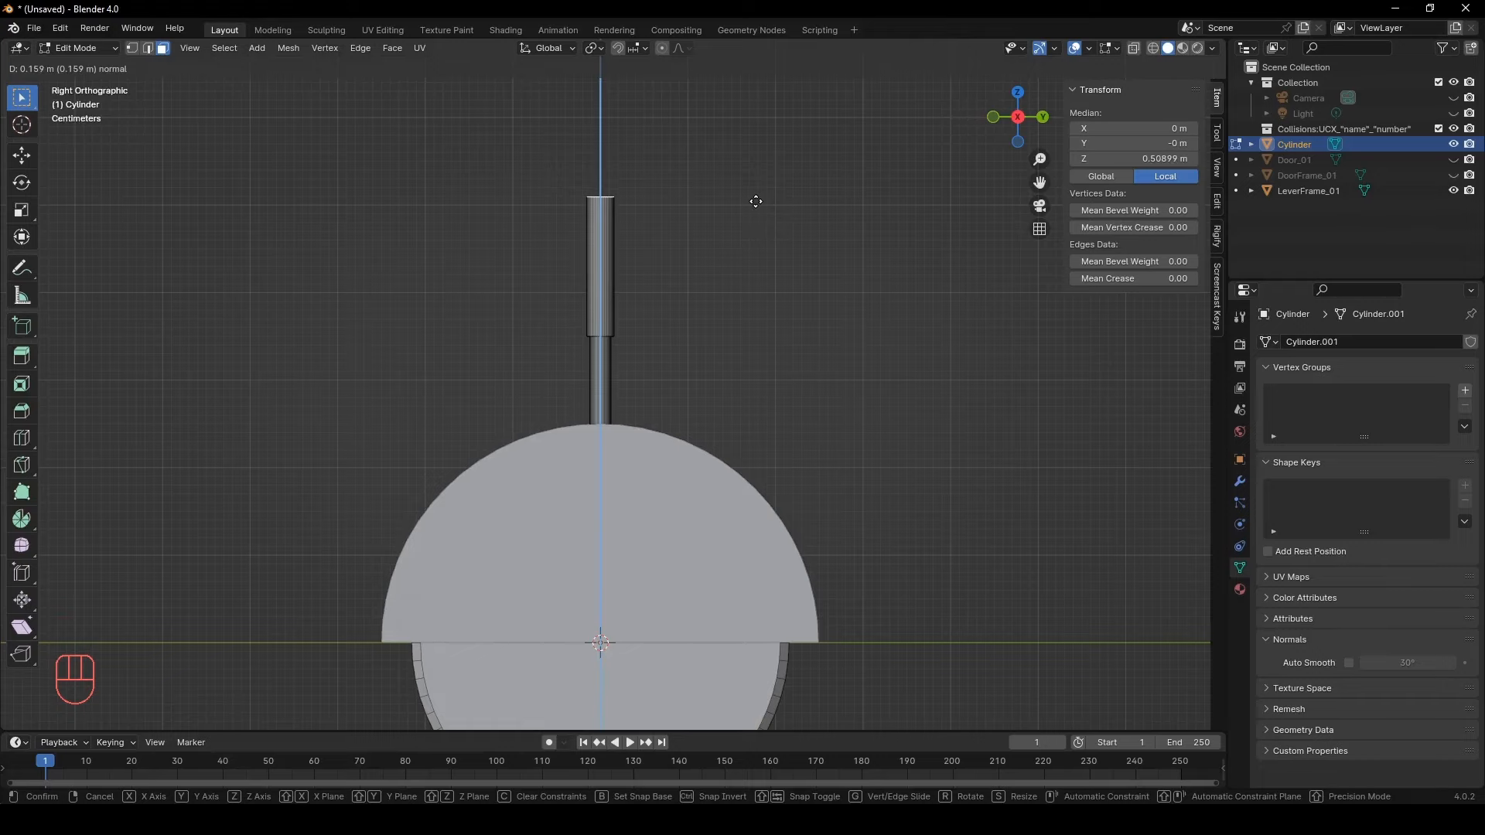
left_click(755, 124)
left_click(1132, 160)
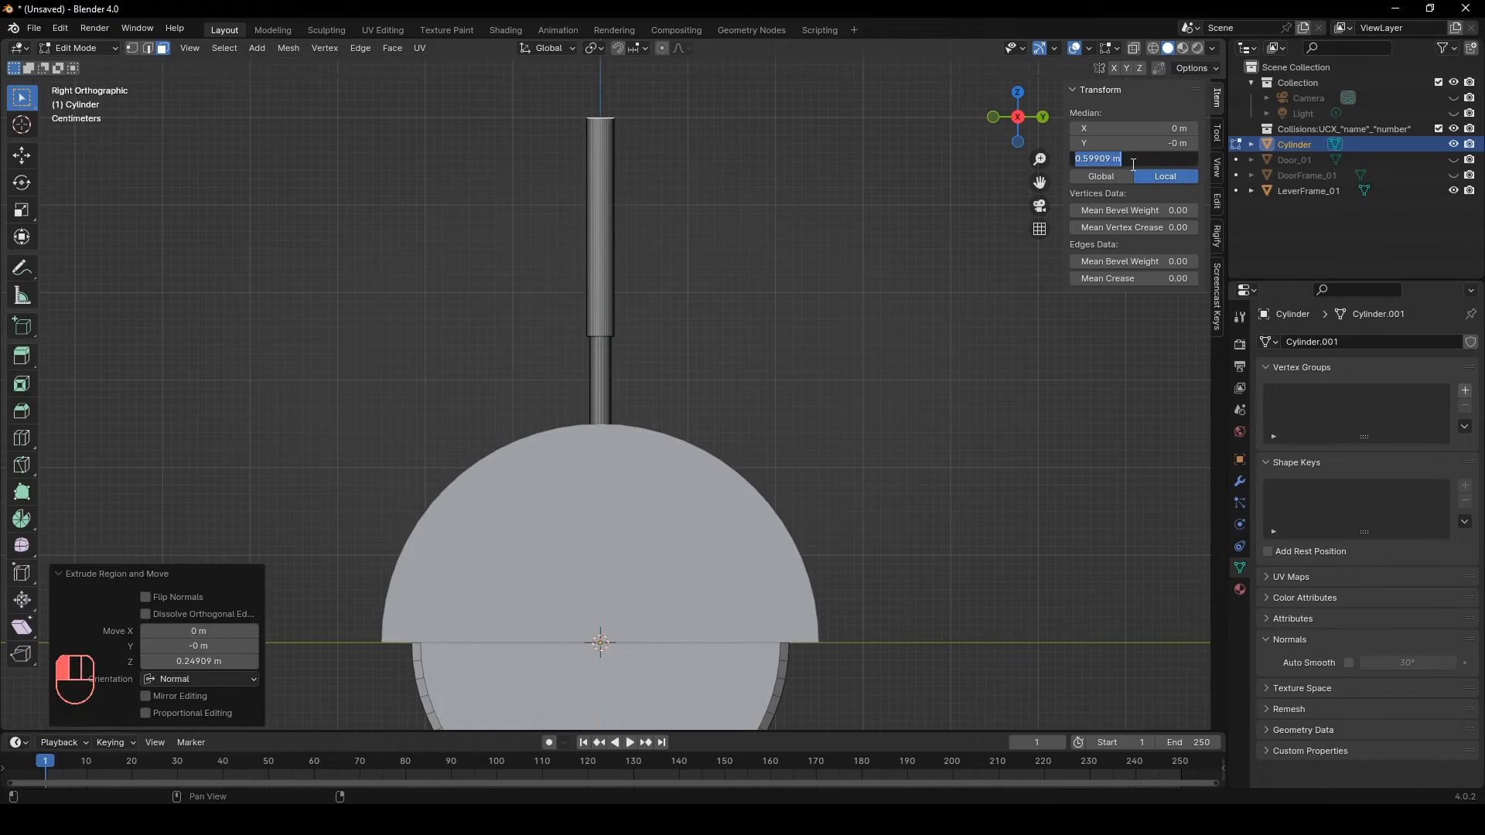
type("0.6")
key("Return")
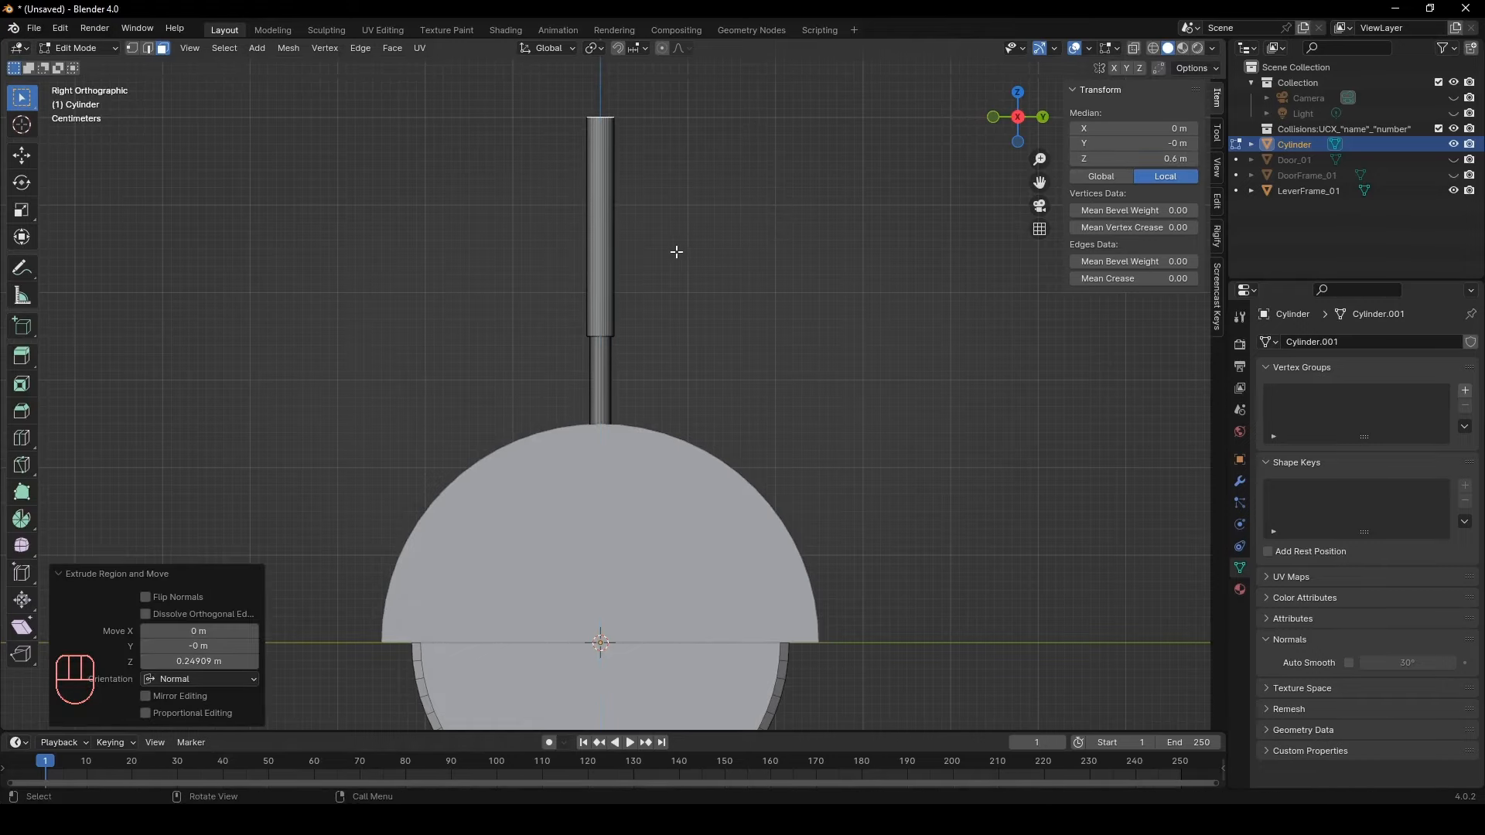
Select the edge loops around the lower and upper ends of the lever handle and bevel them slightly
middle_click_drag(675, 252, 821, 290)
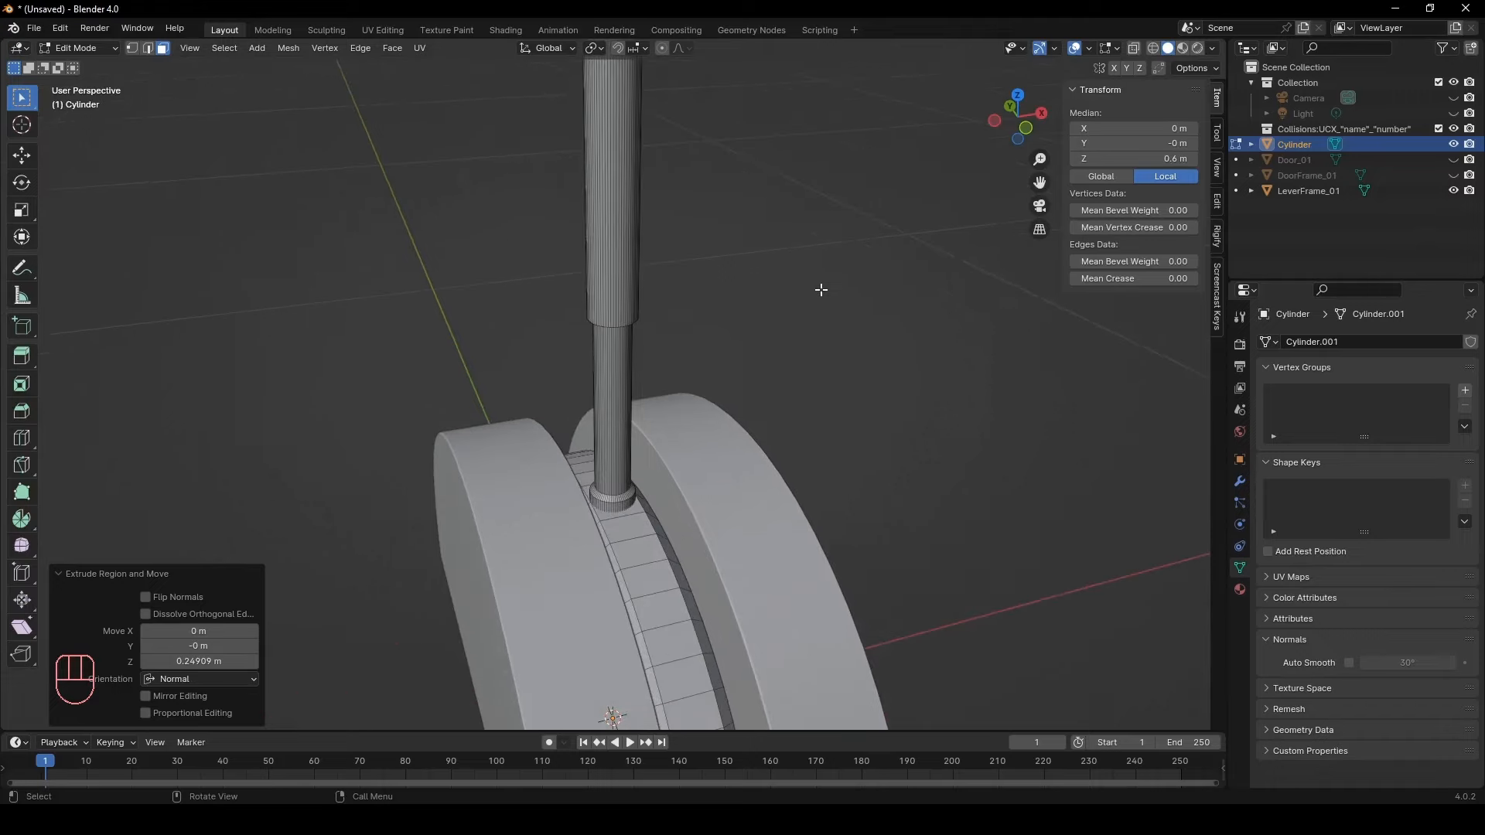
middle_click_drag(730, 216, 726, 284, "shift")
middle_click_drag(663, 341, 716, 238)
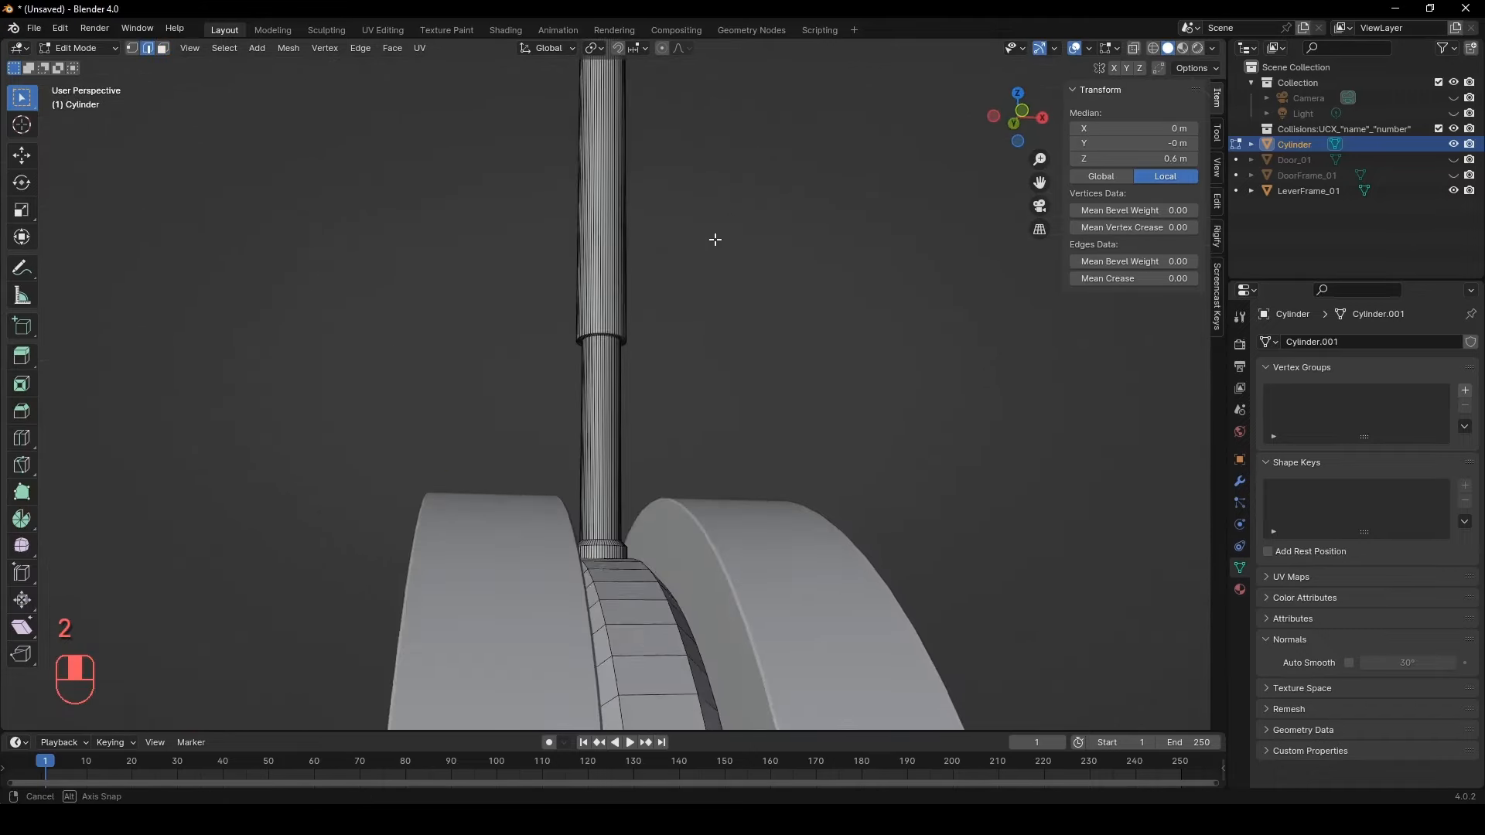
scroll(680, 247, "up", 6)
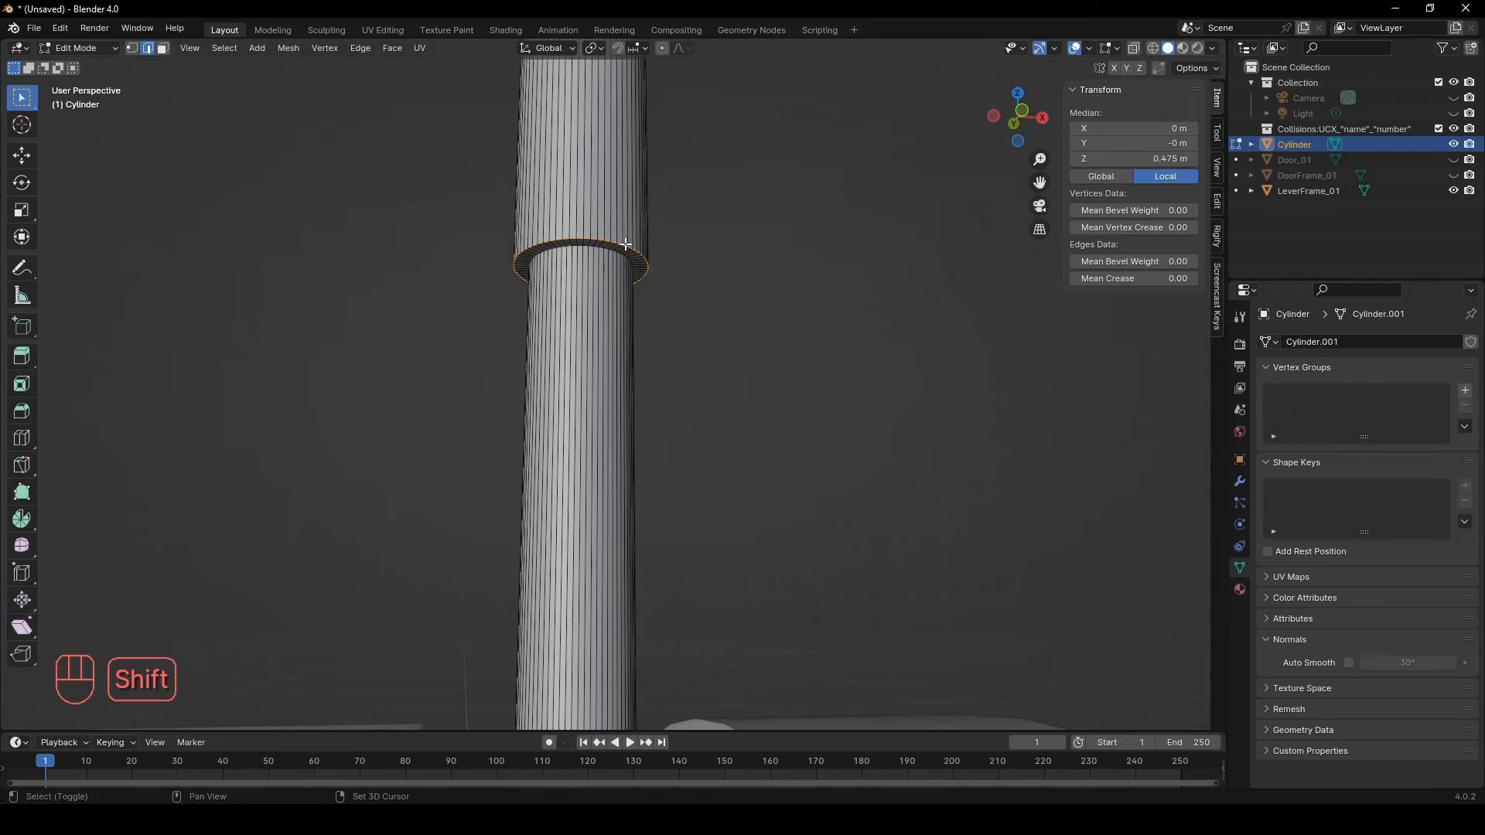
scroll(736, 209, "down", 5)
middle_click_drag(735, 209, 792, 414)
key("ctrl+b")
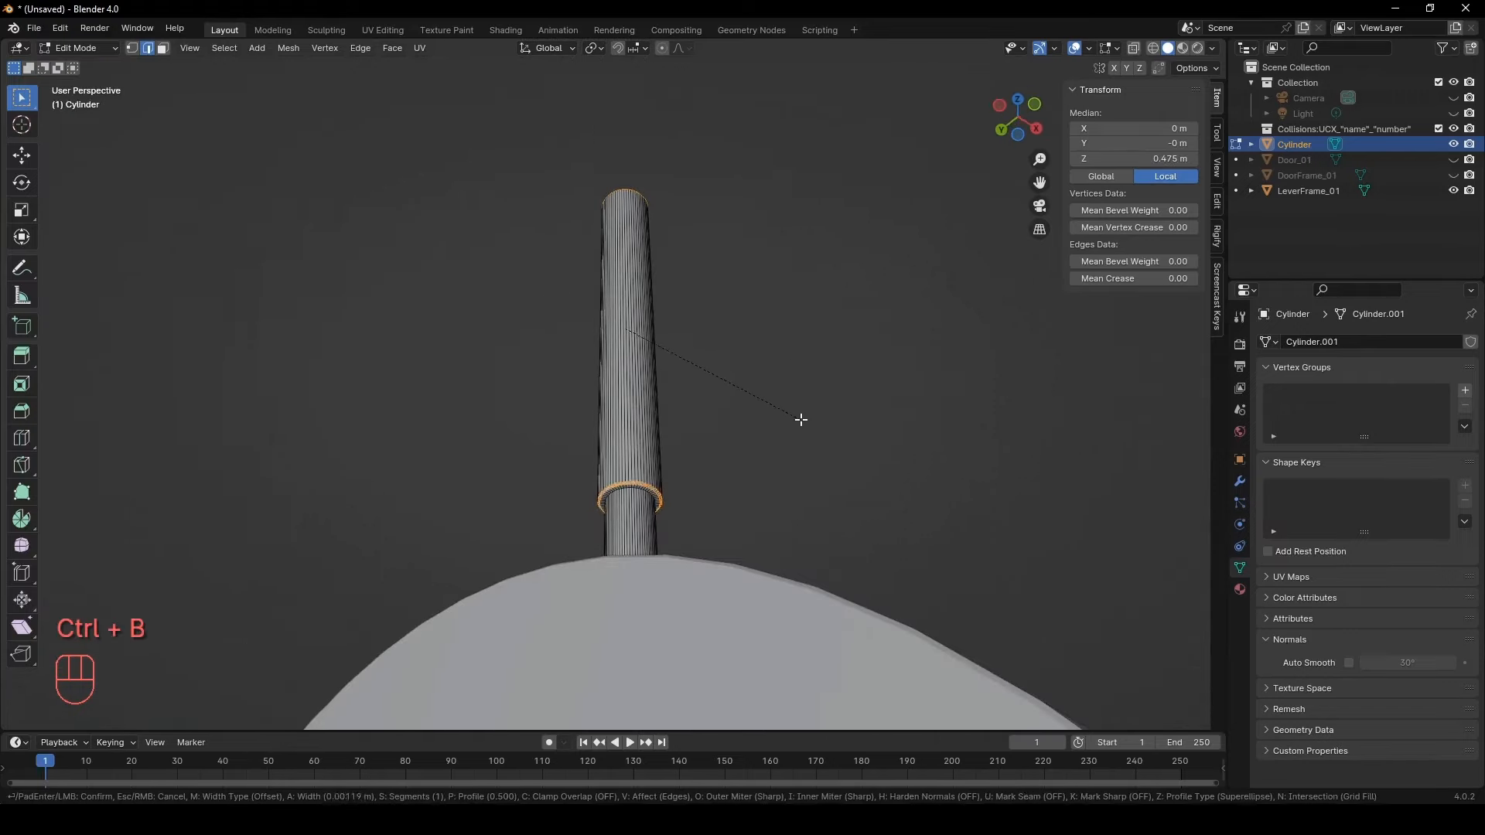
left_click(800, 419)
Return to Object Mode and rename the lever object as Lever_01
key("Tab")
middle_click_drag(780, 302, 814, 301)
key("F2")
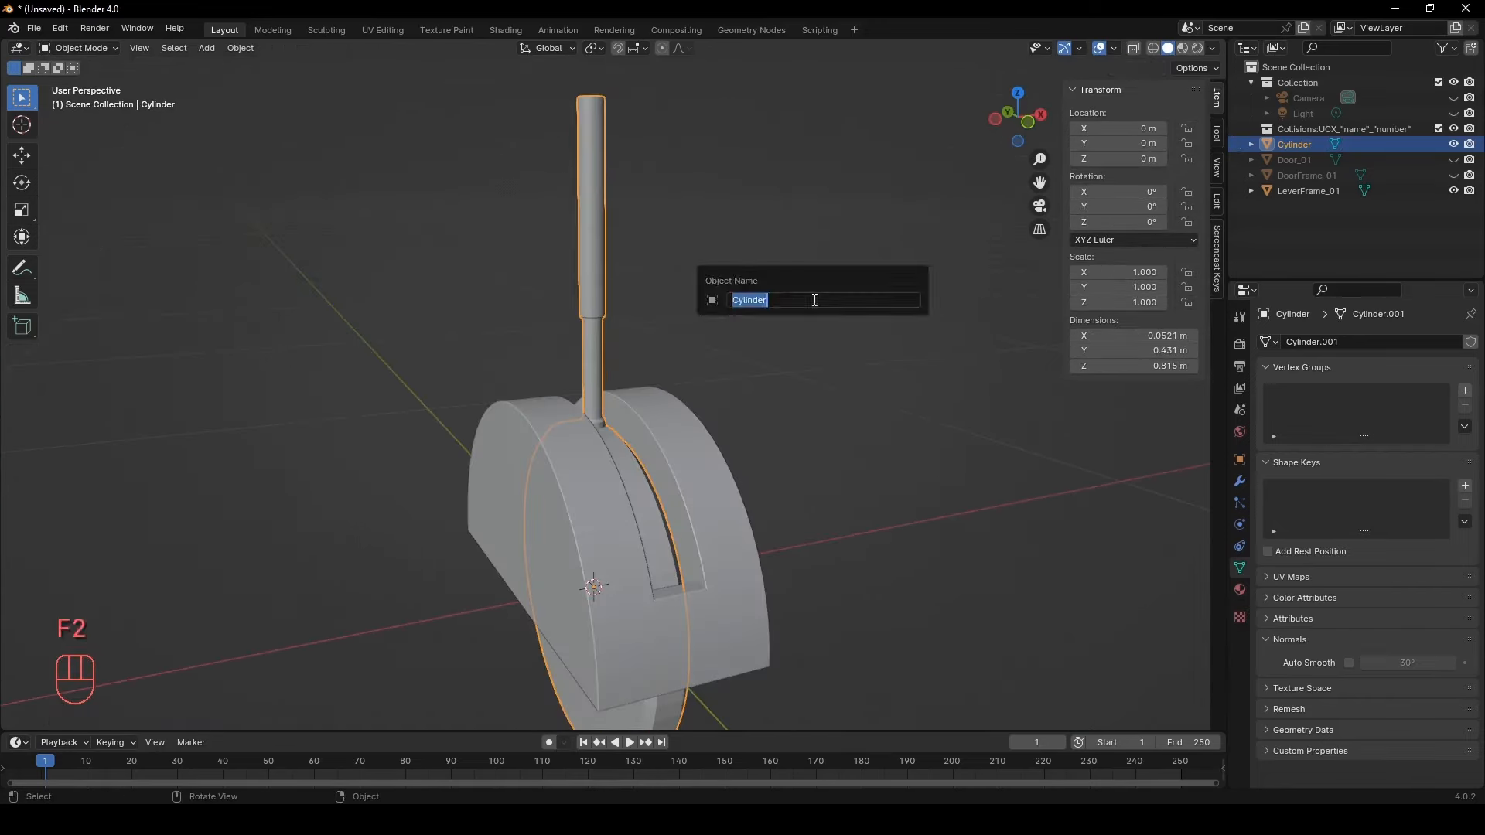
type("Lever_01")
key("Return")
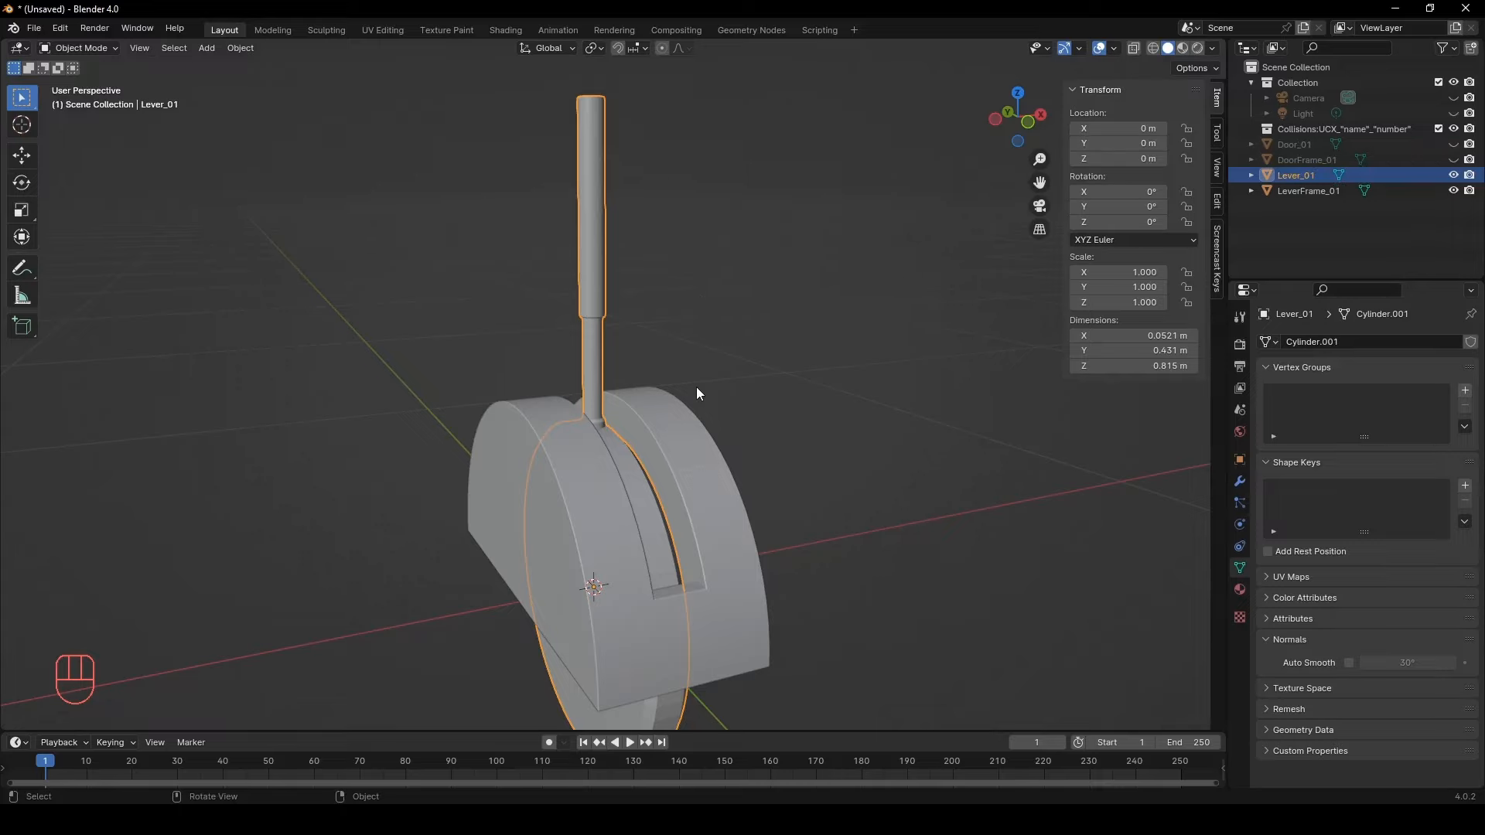
Unhide the DoorFrame_01 and Door_01 objects in the scene
middle_click_drag(756, 391, 642, 388)
scroll(642, 388, "down", 3)
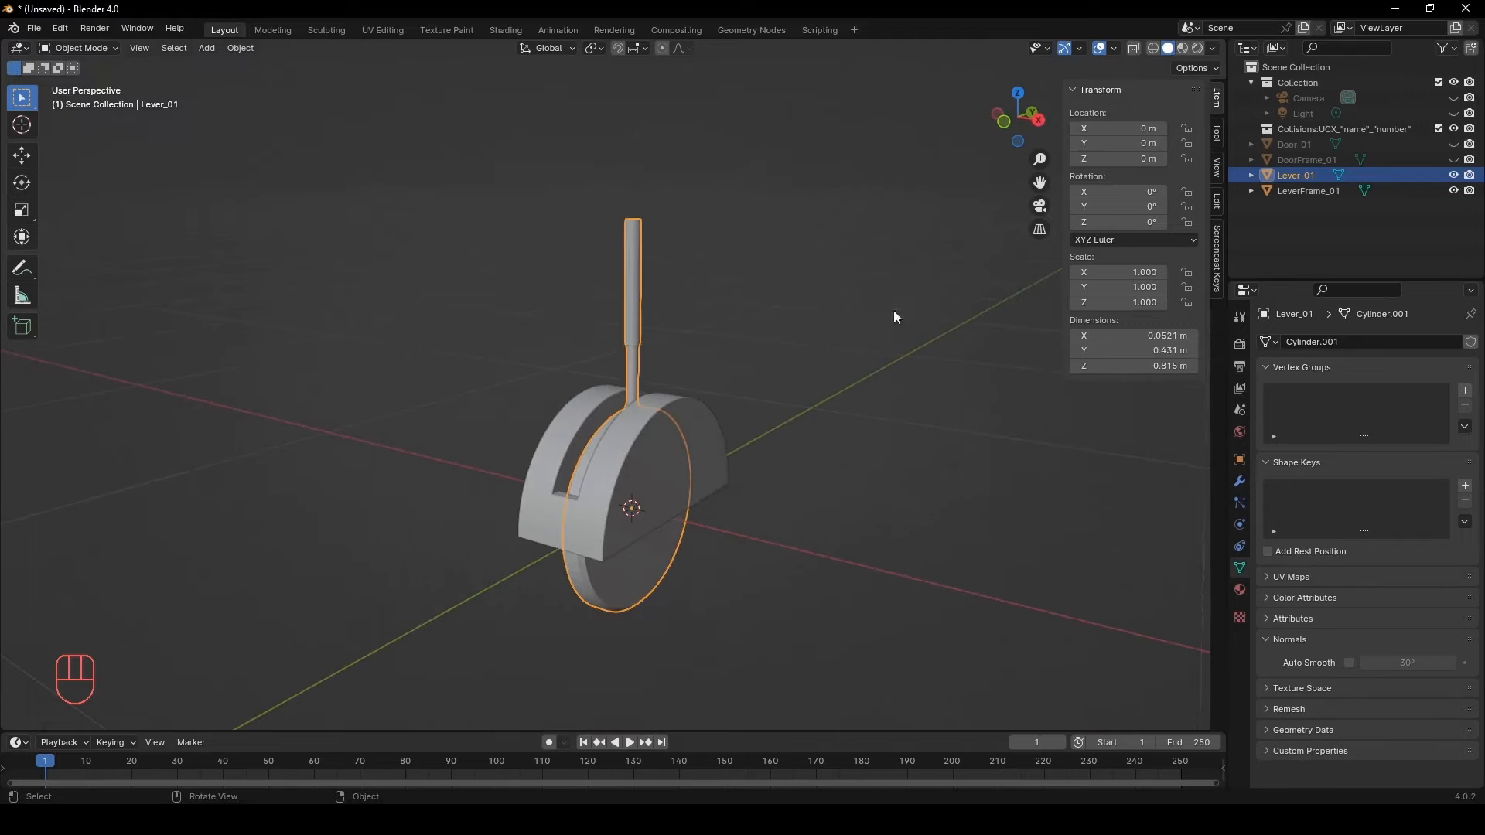
left_click(1453, 159)
left_click(1453, 143)
scroll(849, 281, "down", 4)
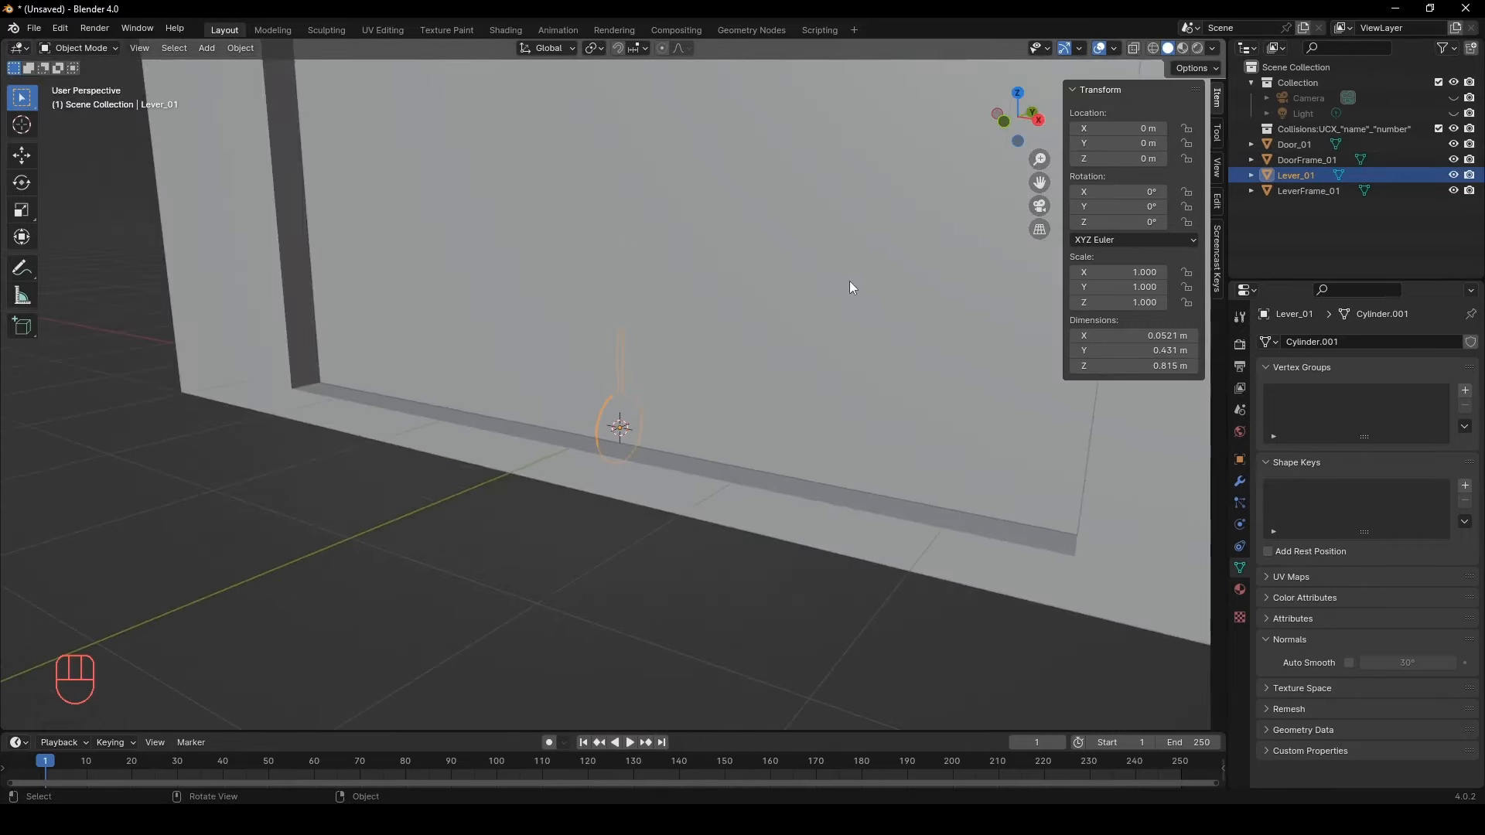
scroll(848, 281, "down", 3)
middle_click_drag(767, 269, 729, 318, "shift")
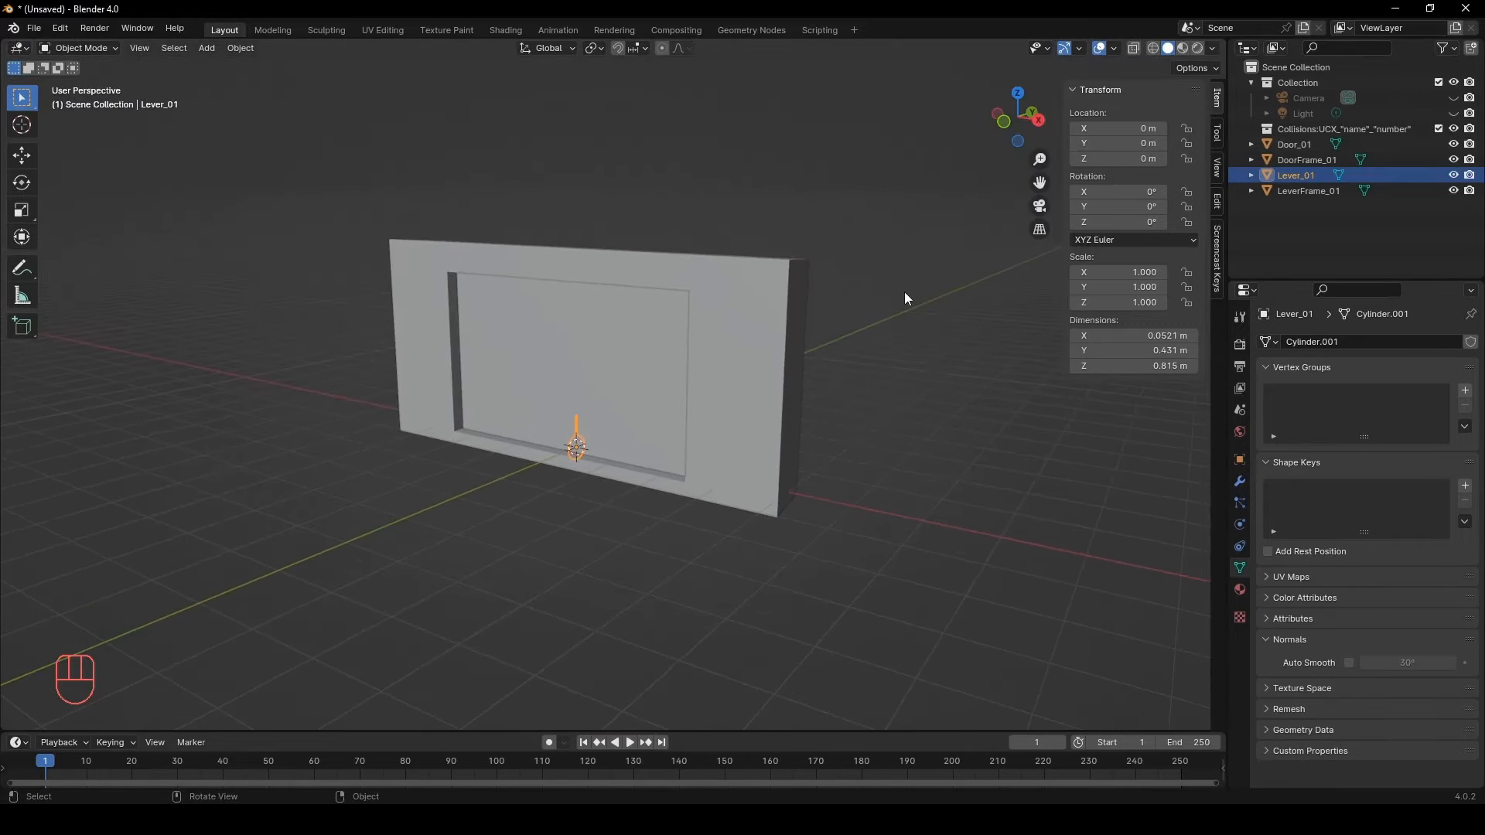
Select all four objects, open them in the UV Editing workspace, and select all of their geometry and UVs
key("a")
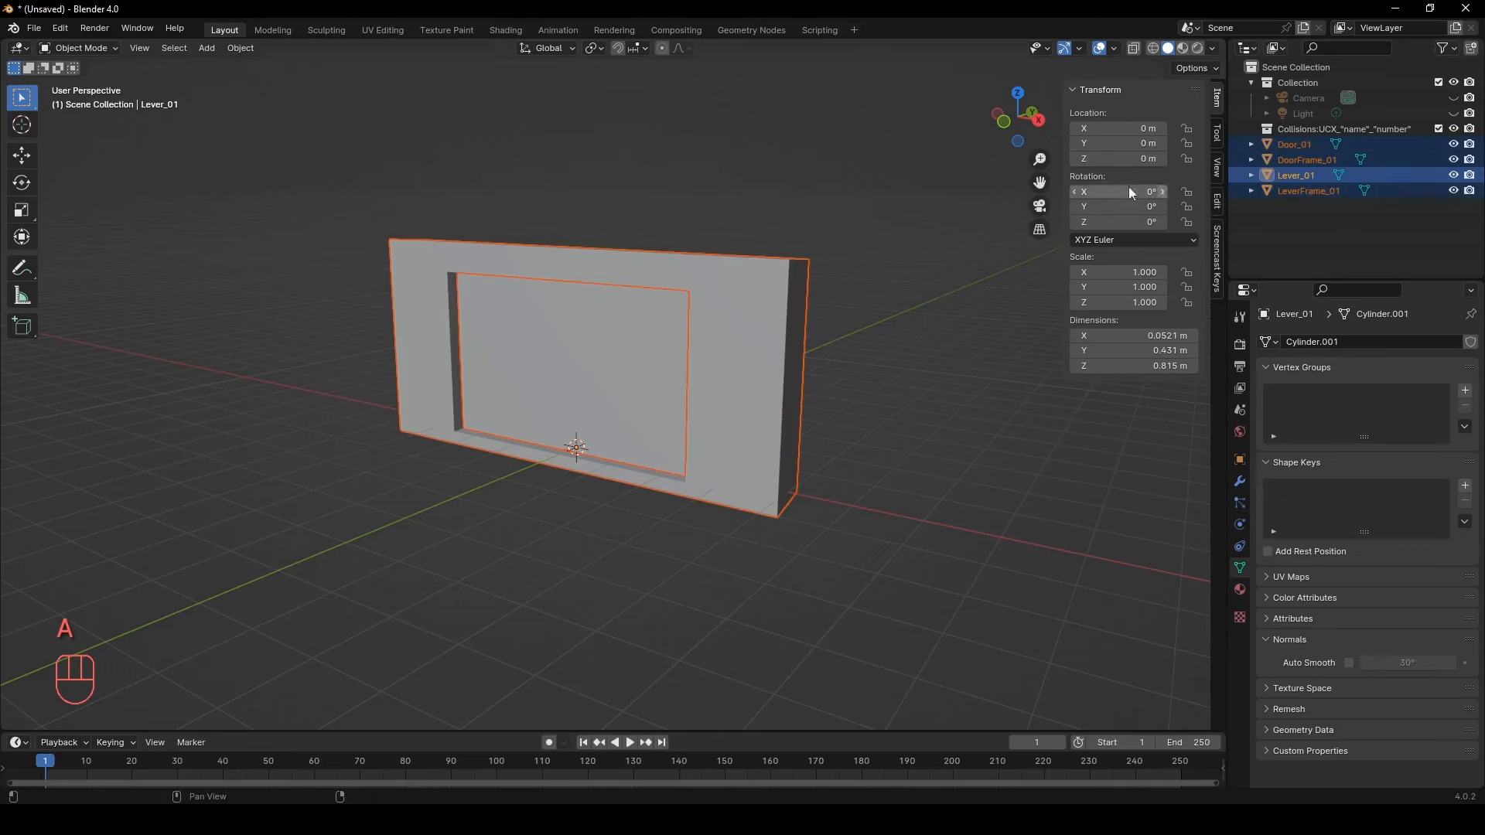
left_click(382, 30)
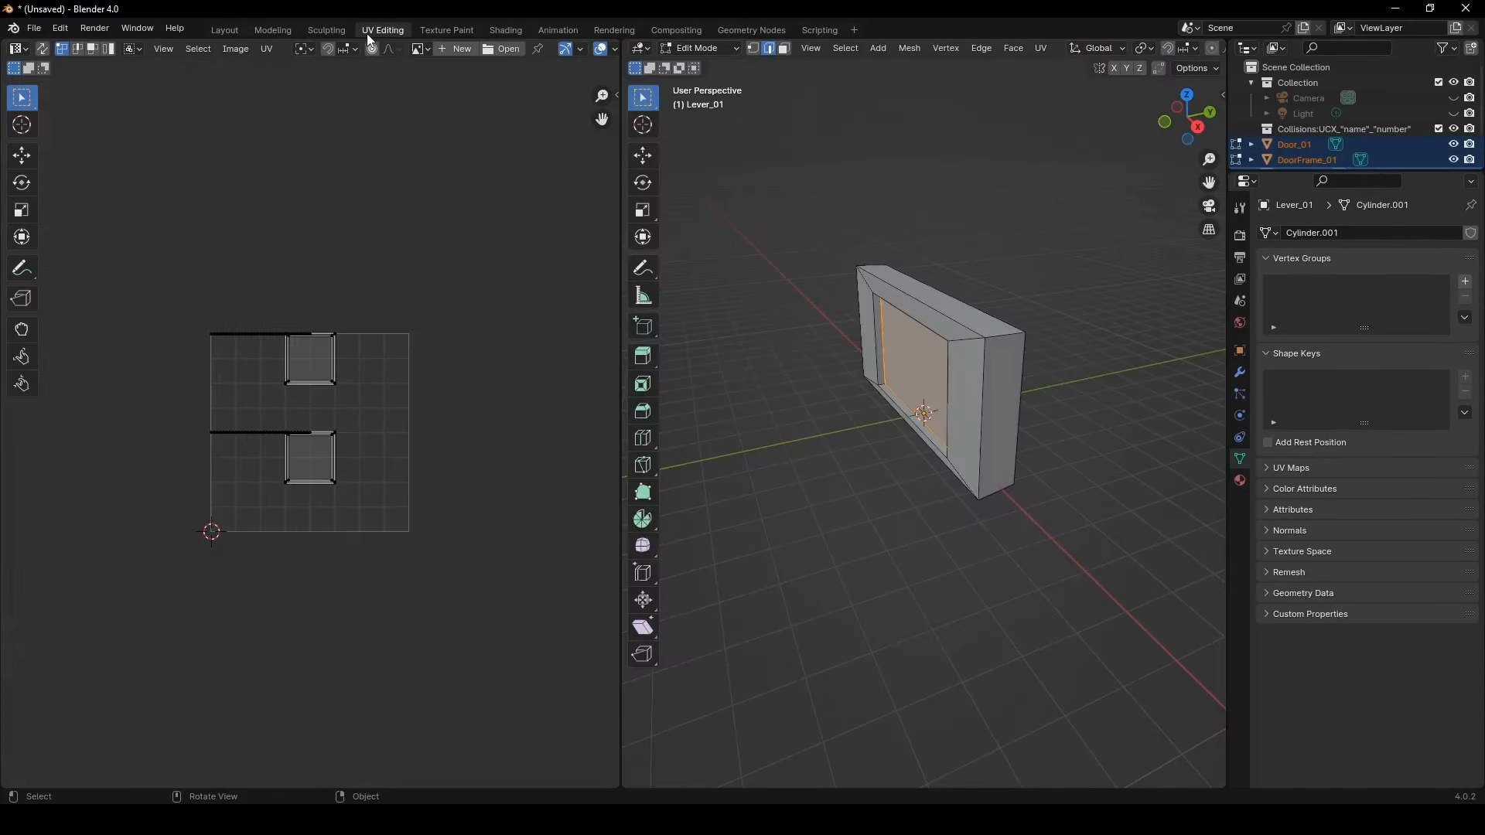
middle_click_drag(872, 244, 959, 244)
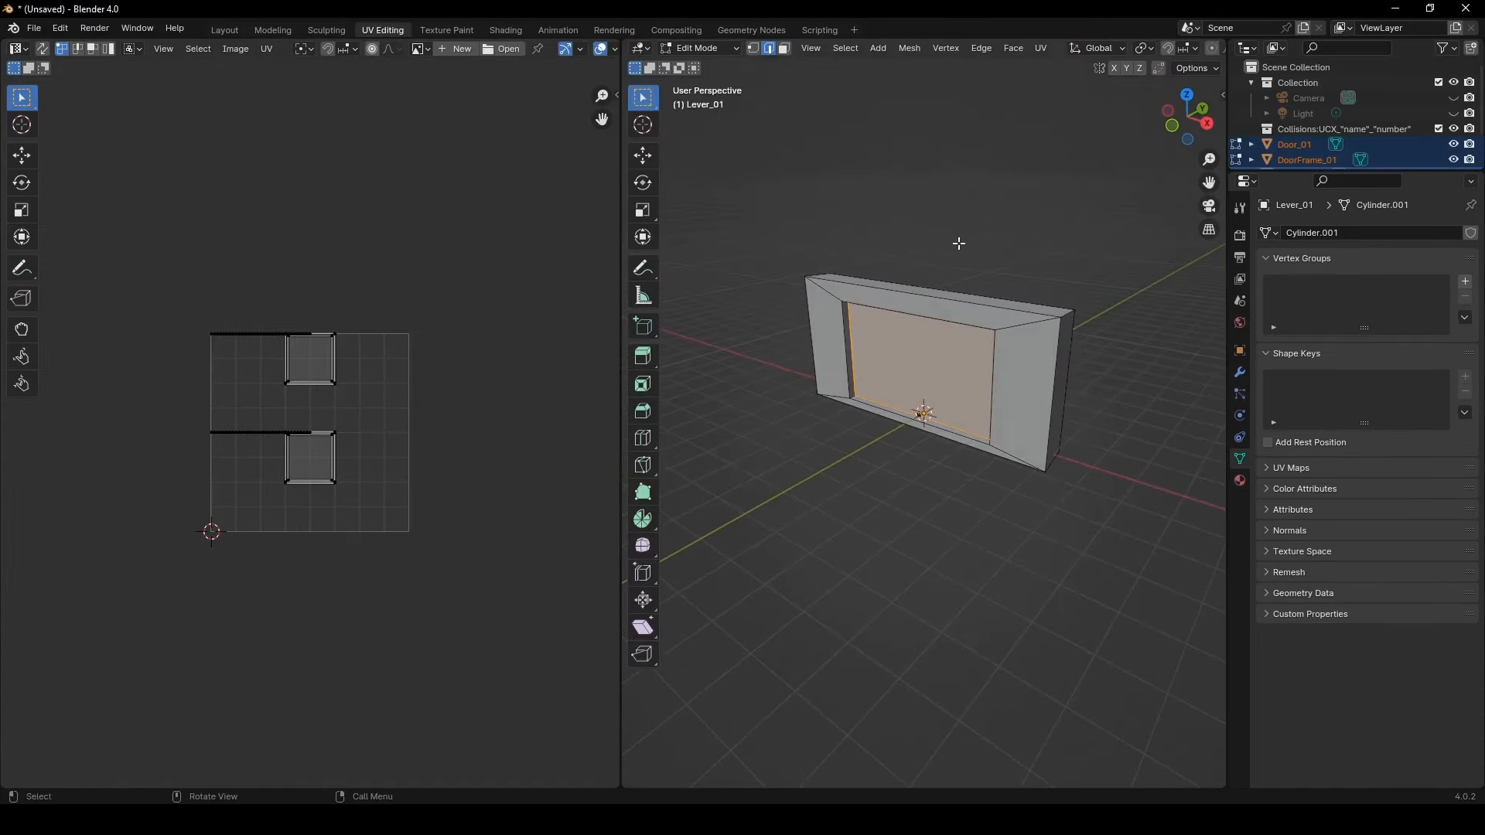
key("a")
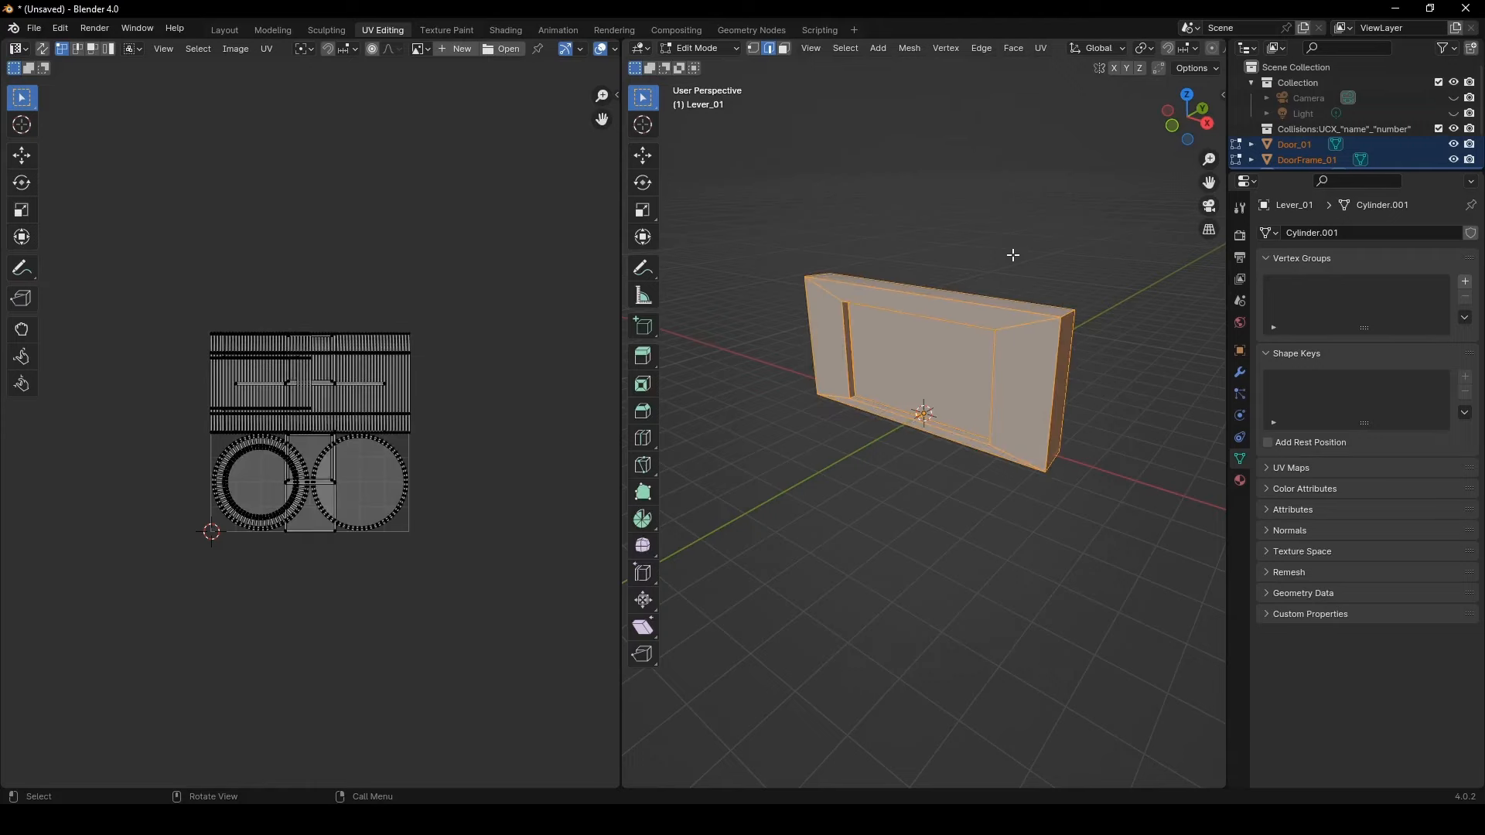
scroll(1164, 49, "down", 8)
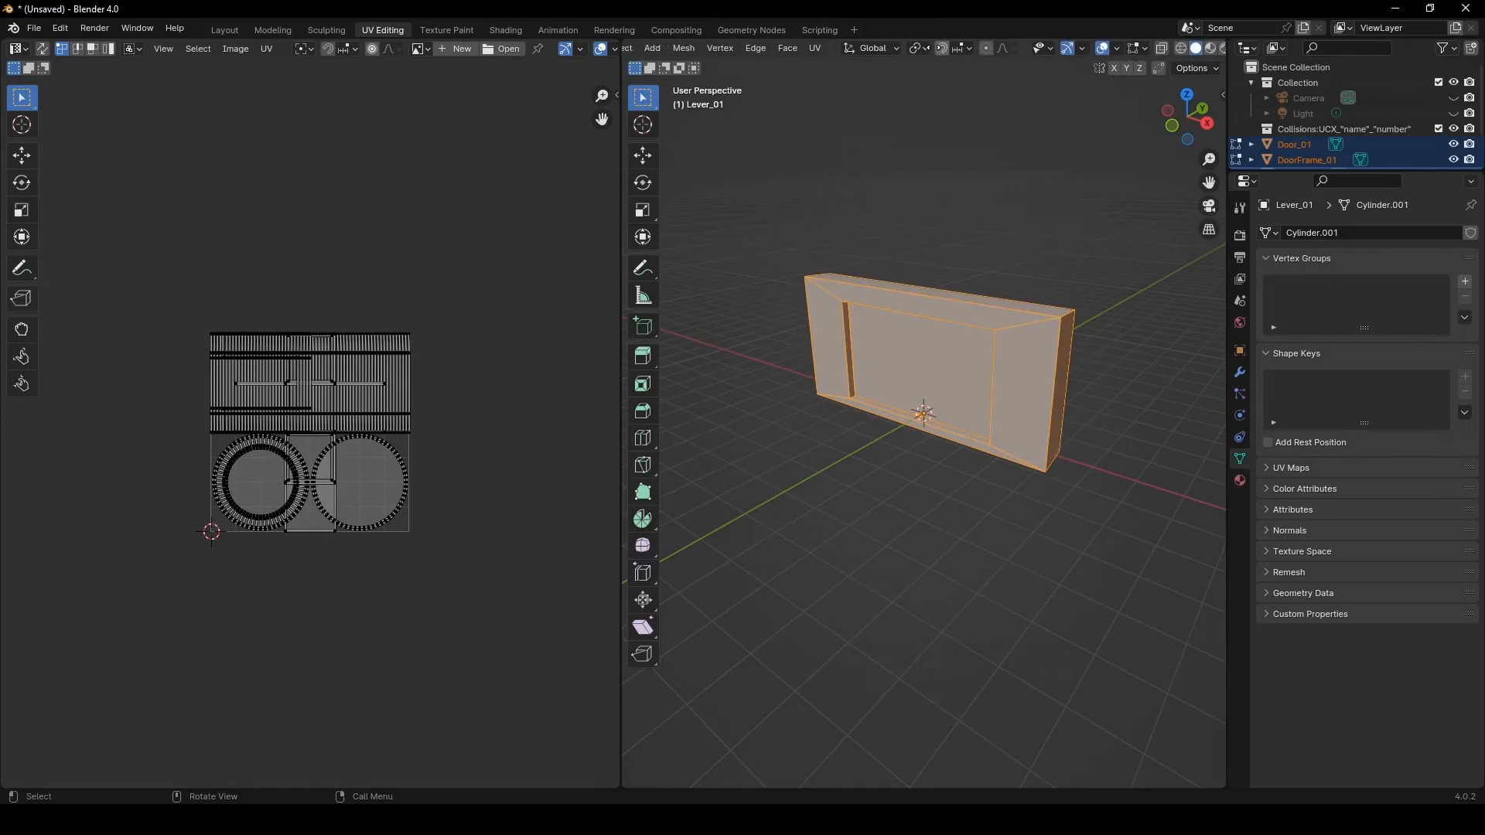
left_click(1133, 48)
scroll(1132, 85, "up", 6)
scroll(1132, 85, "down", 3)
left_click(1133, 49)
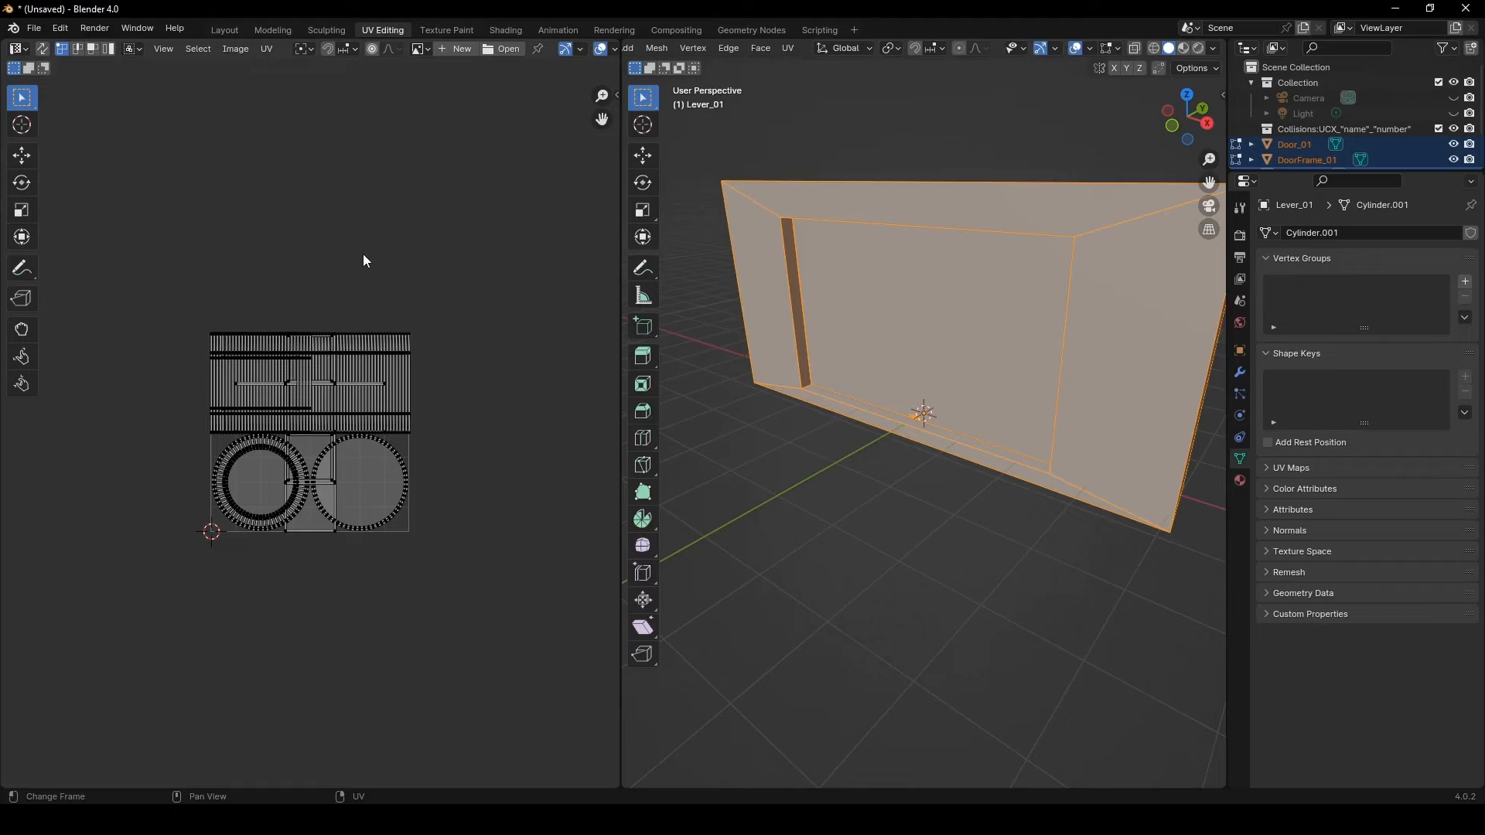
key("a")
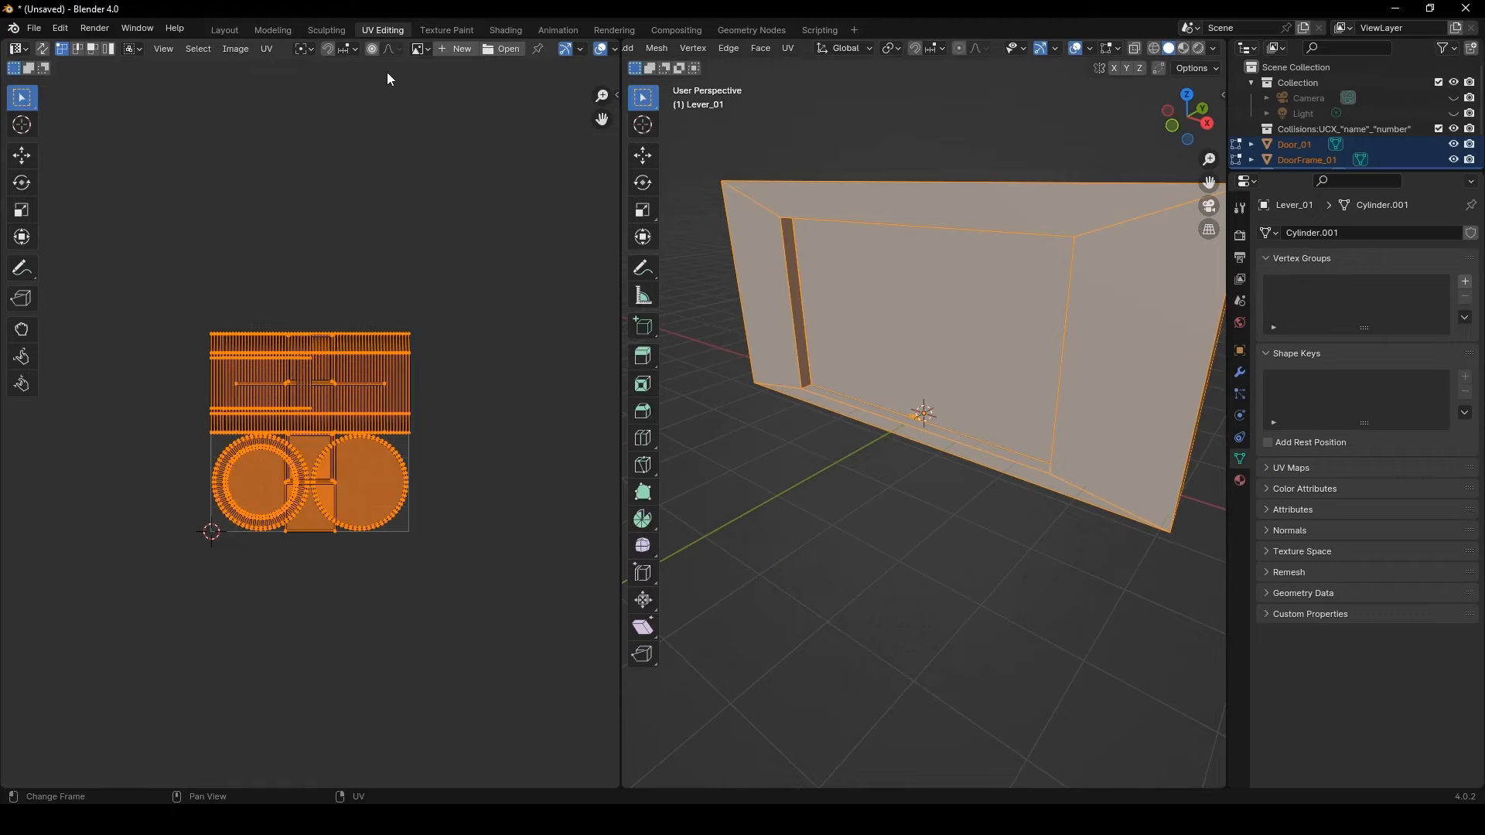
Unwrap the selected UVs with Cube Projection, using a cube size of 1
left_click(267, 49)
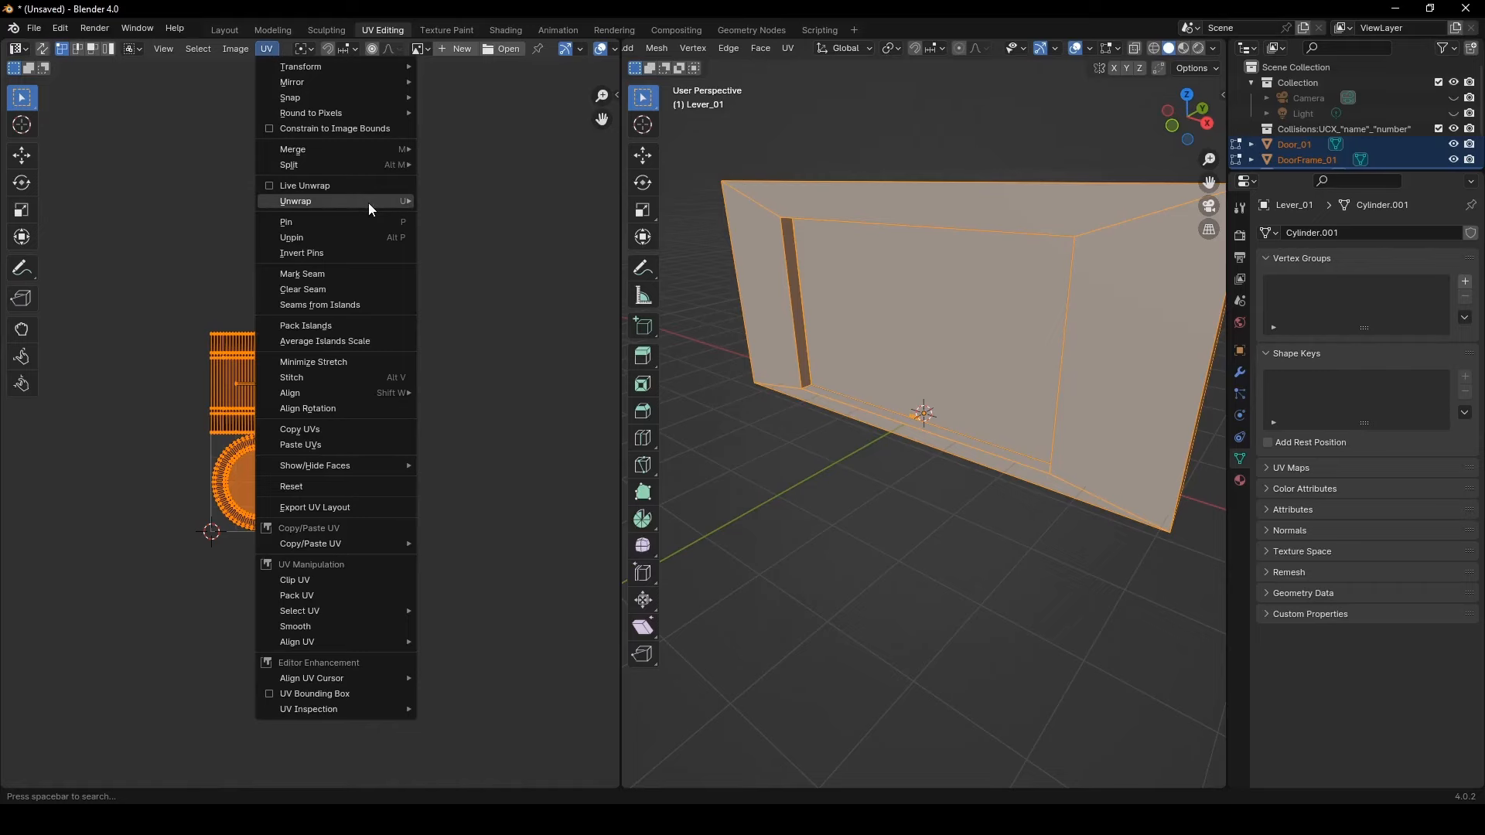
mouse_move(368, 205)
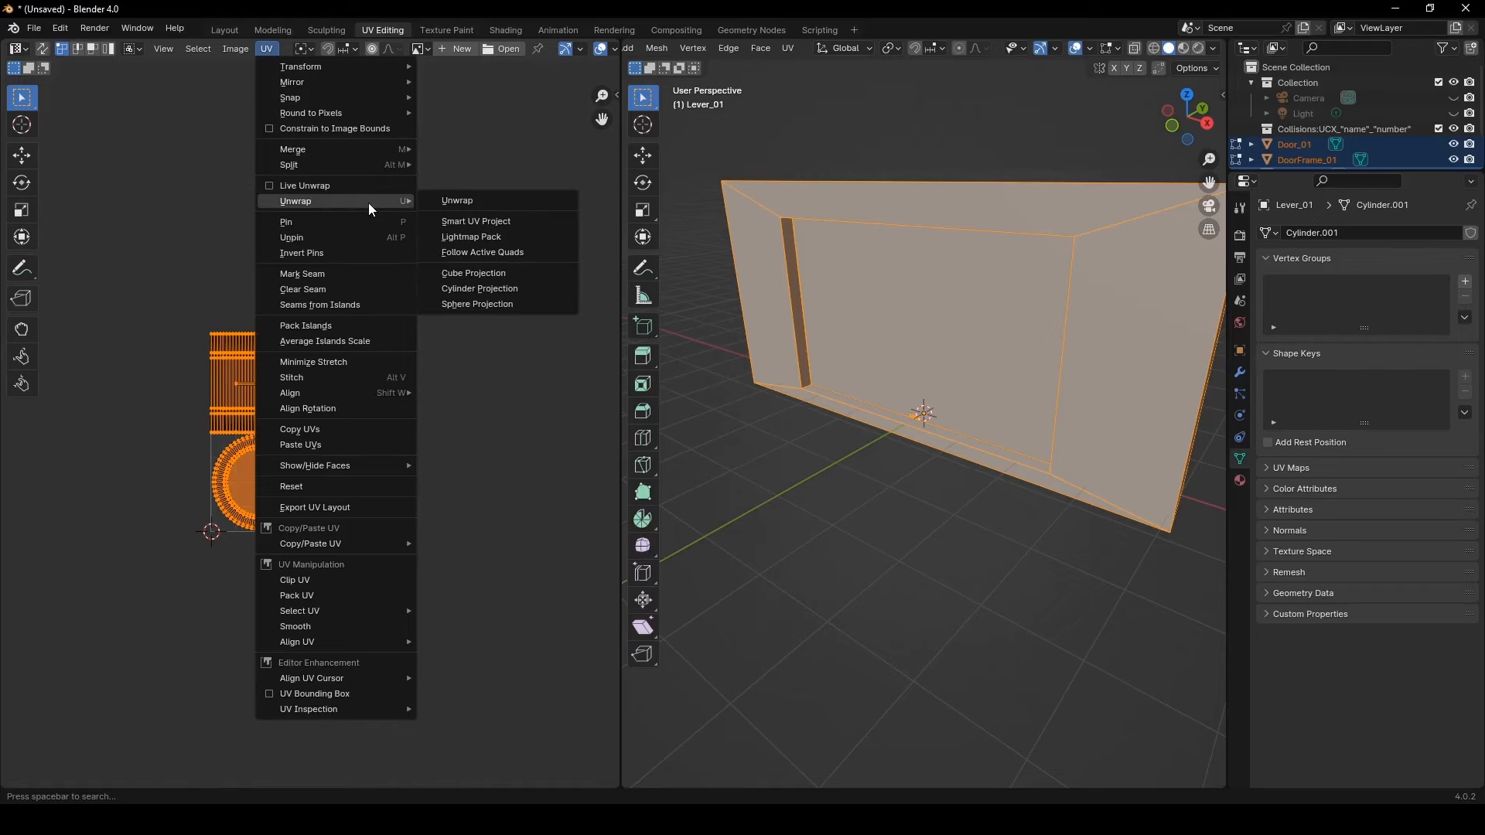
left_click(480, 273)
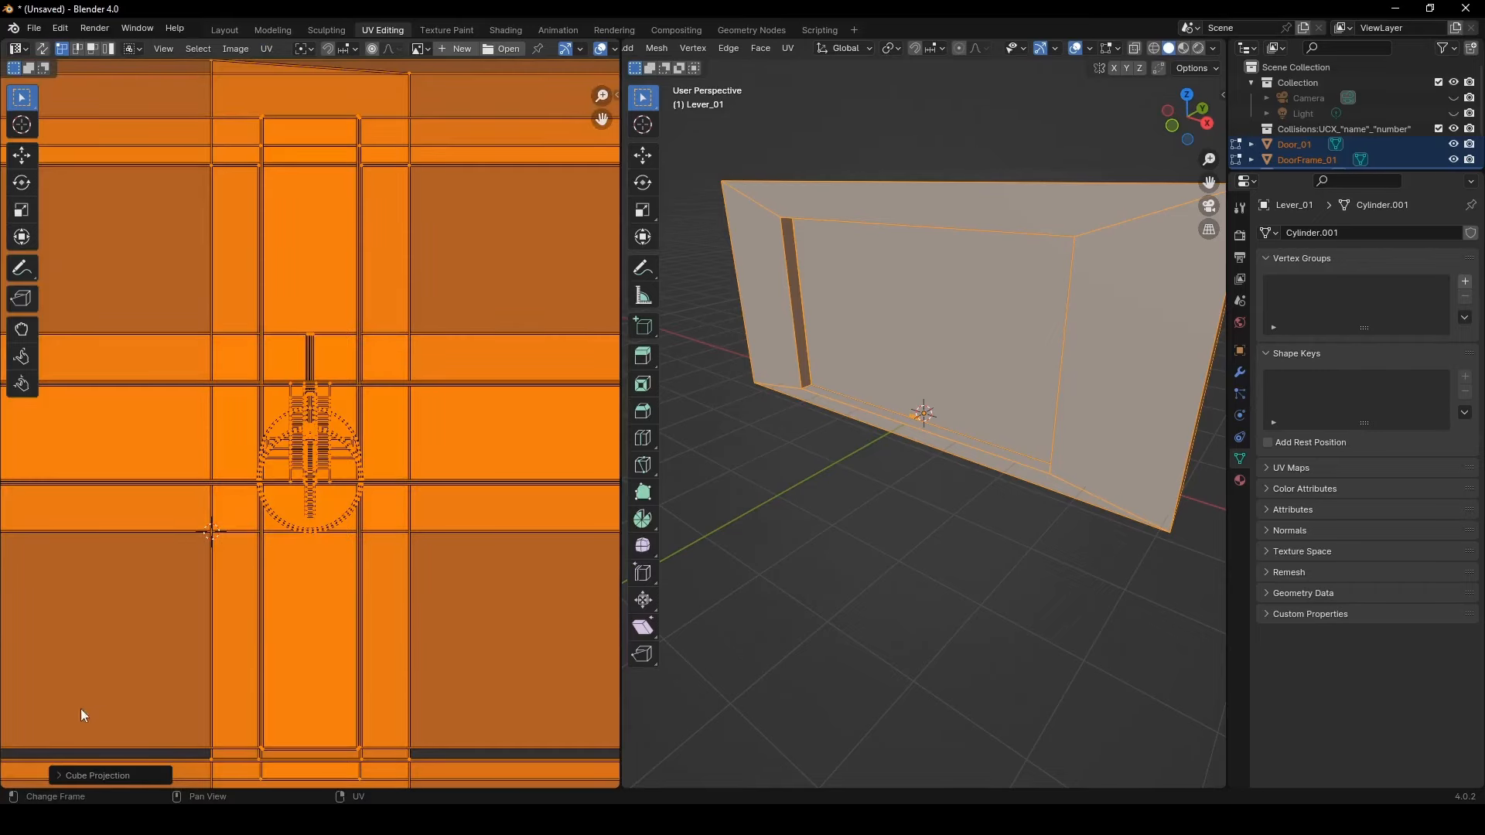
left_click(59, 780)
double_click(189, 719)
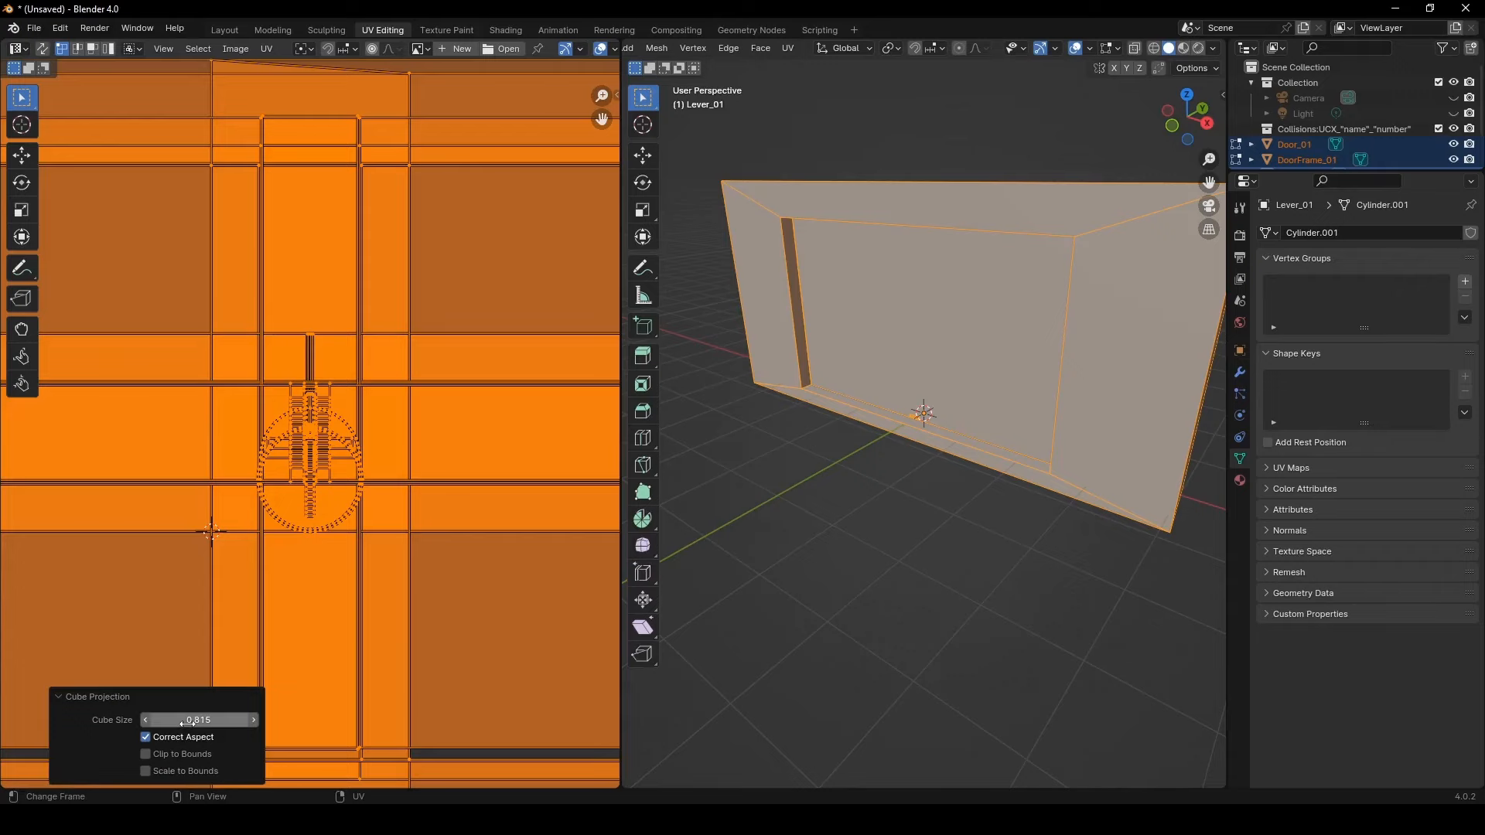
type("1")
key("Return")
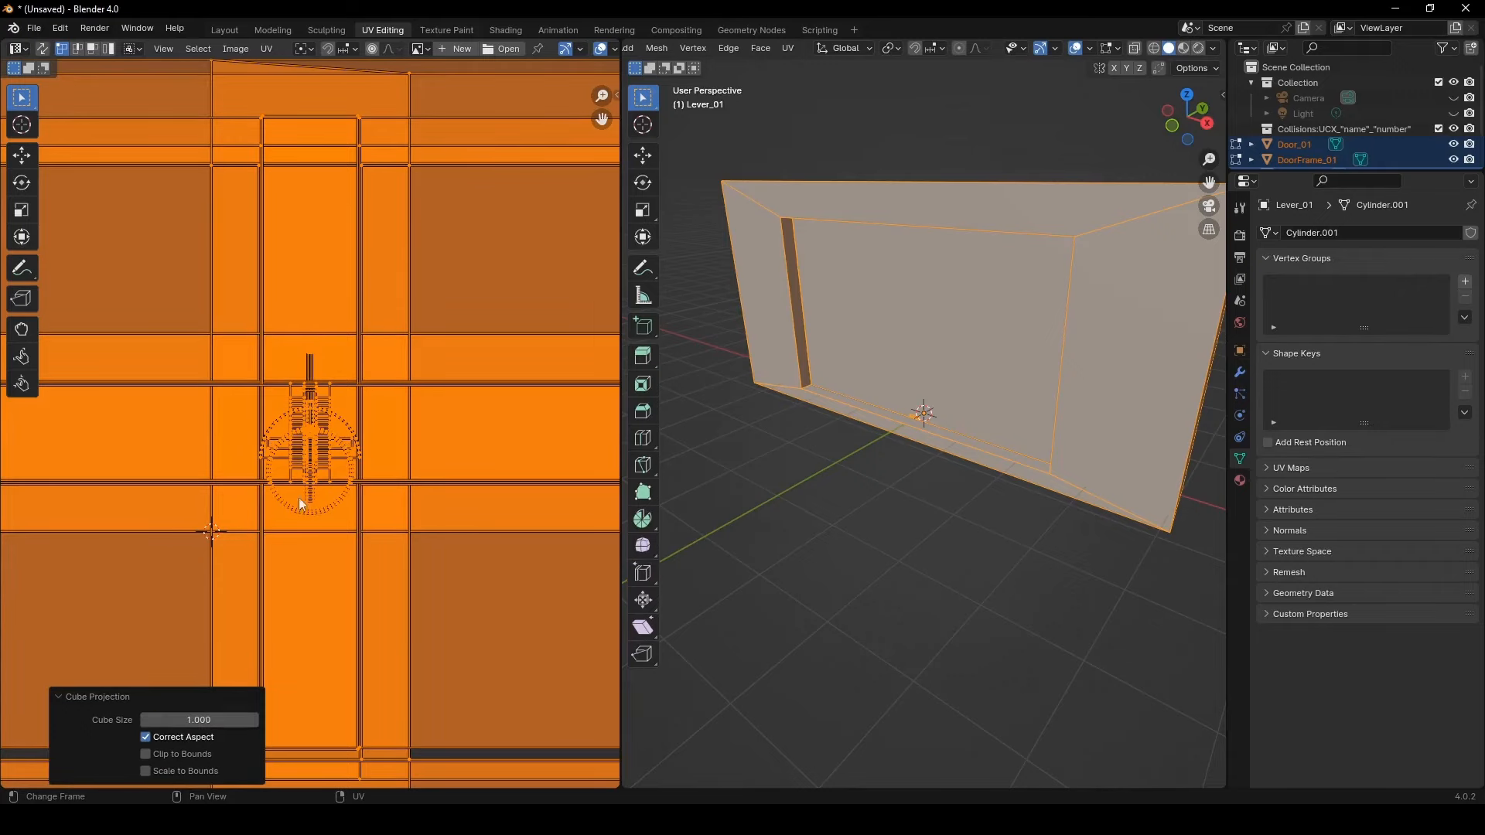
scroll(320, 421, "up", 5)
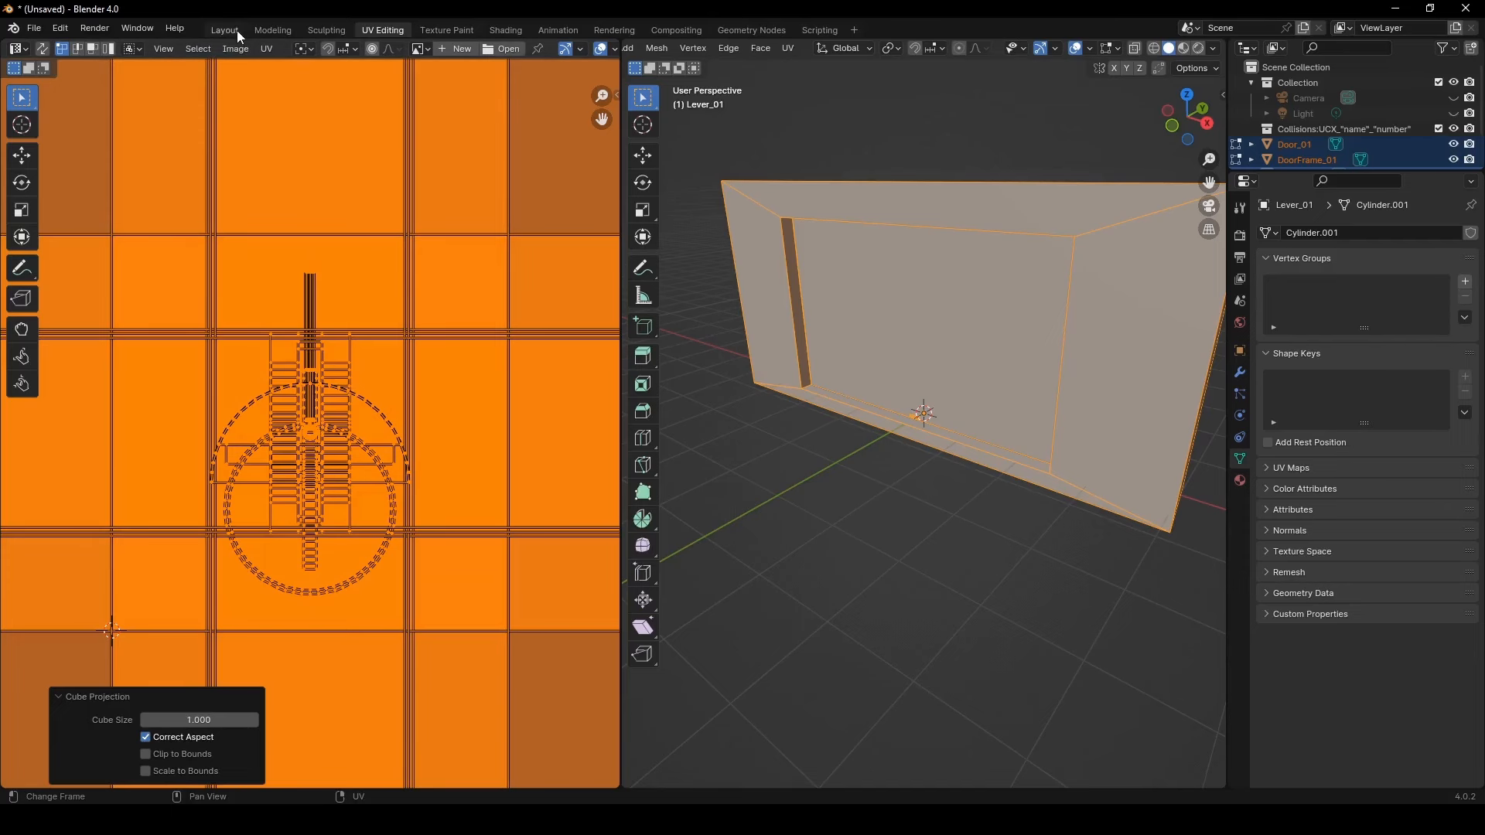
Return to the Layout workspace and save the file as MT_Props.blend in the MagiciansTest folder
left_click(235, 30)
scroll(741, 415, "up", 2)
key("ctrl+s")
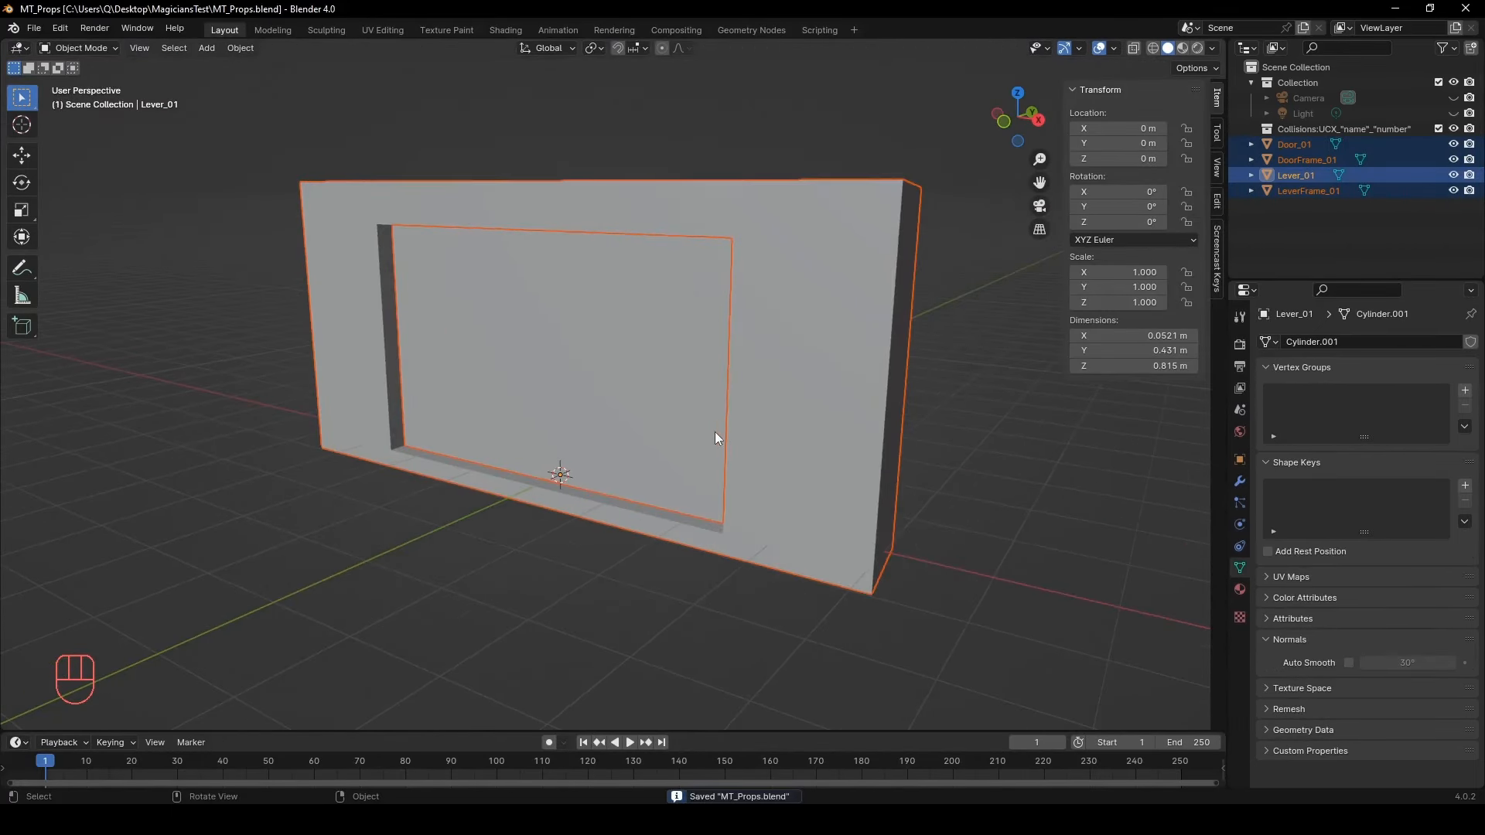
scroll(786, 387, "up", 1)
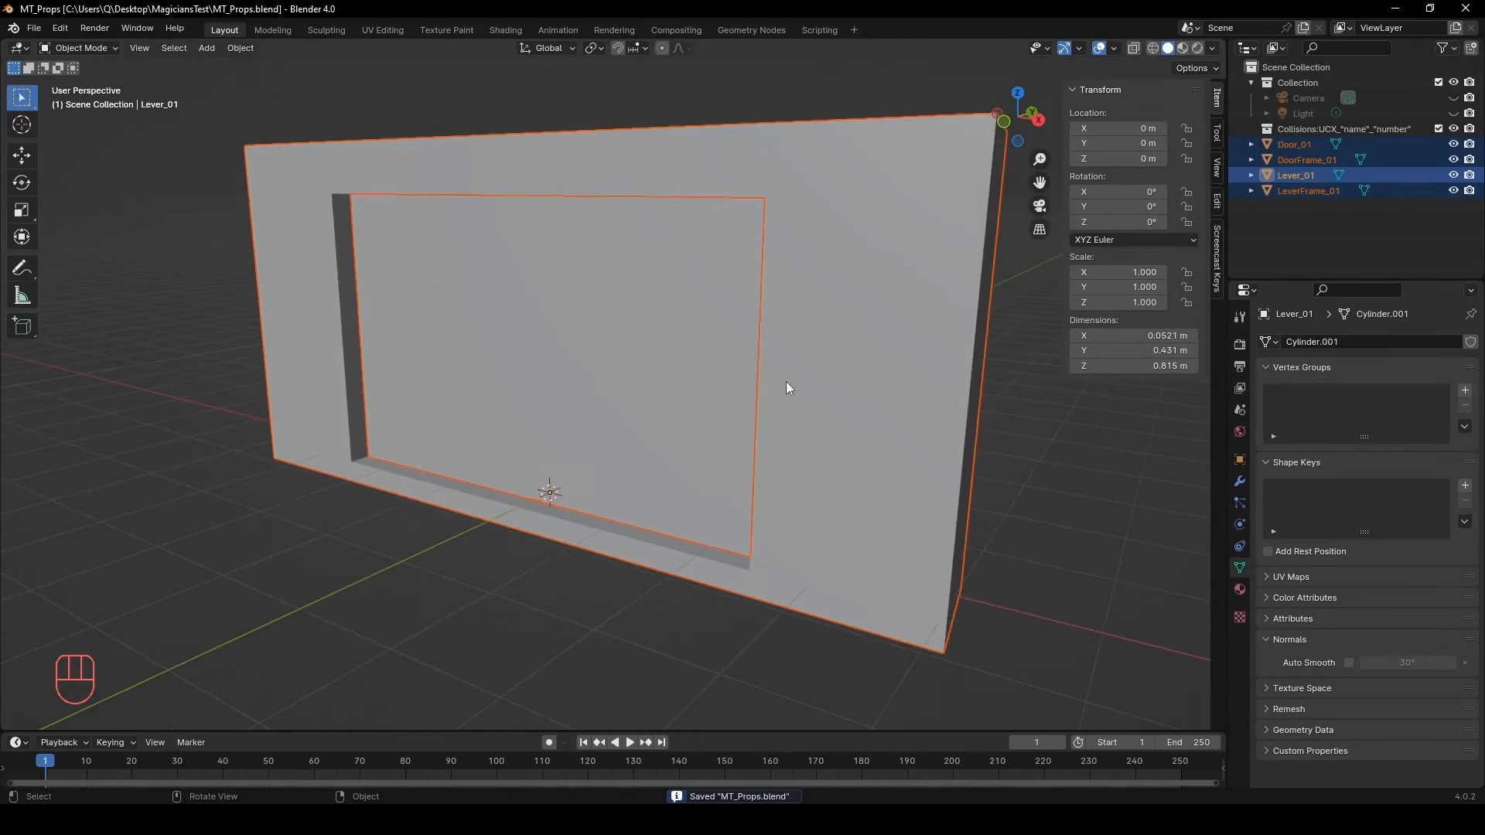
left_click(1315, 159)
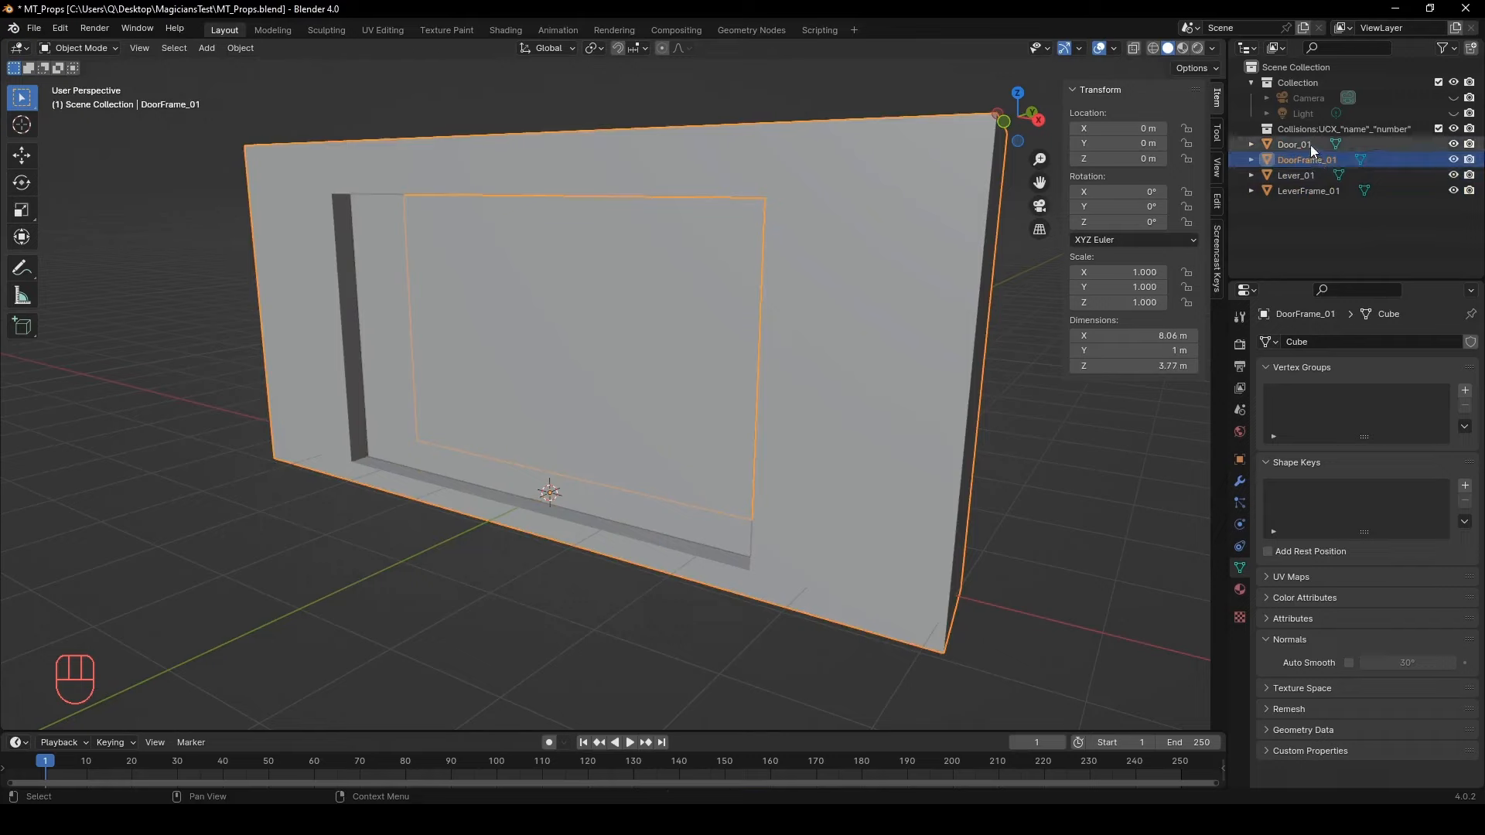
left_click(1309, 145)
left_click(1309, 175)
left_click(1313, 191)
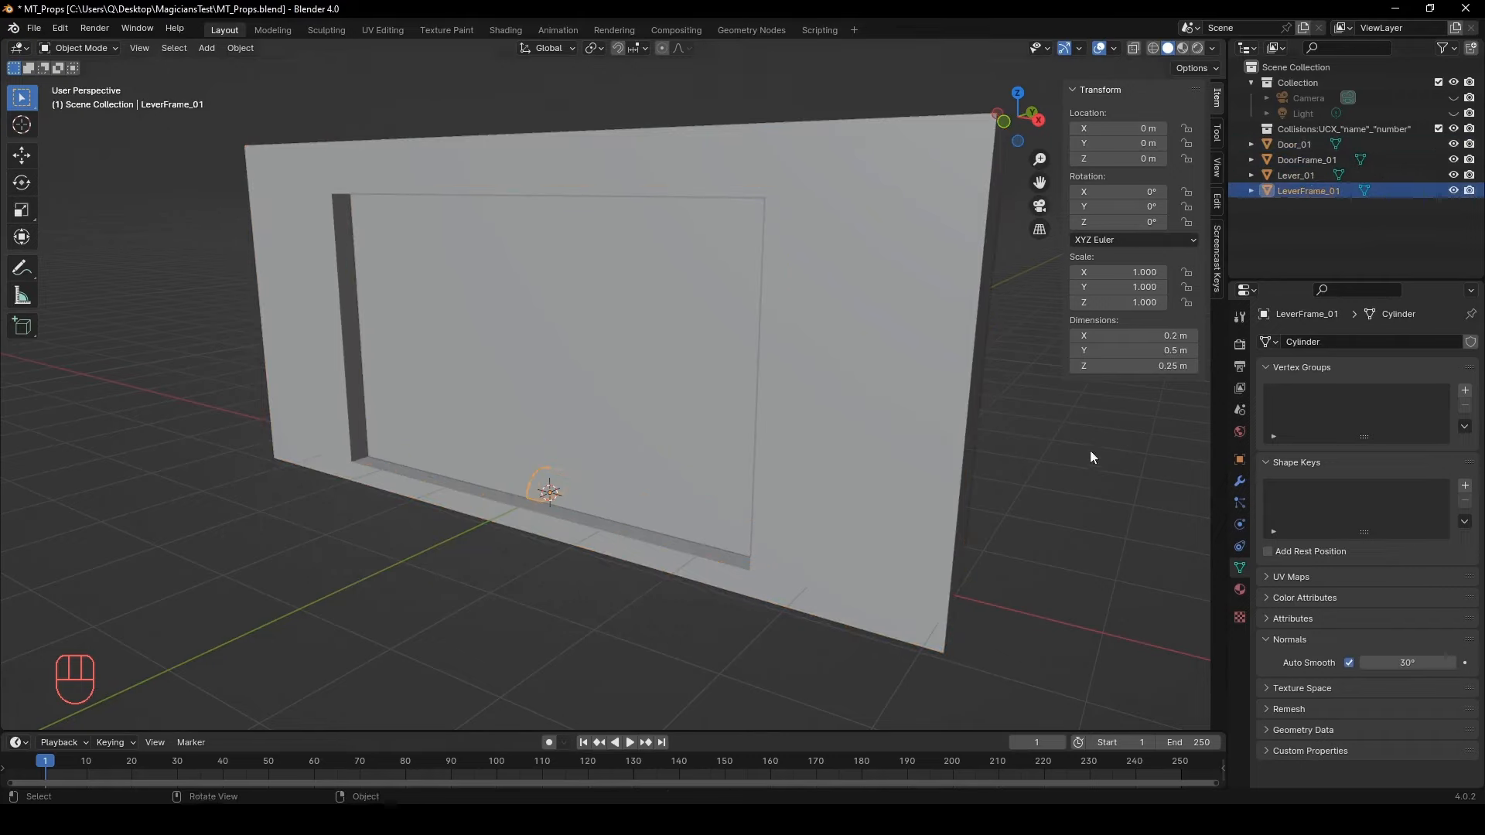
left_click(1089, 450)
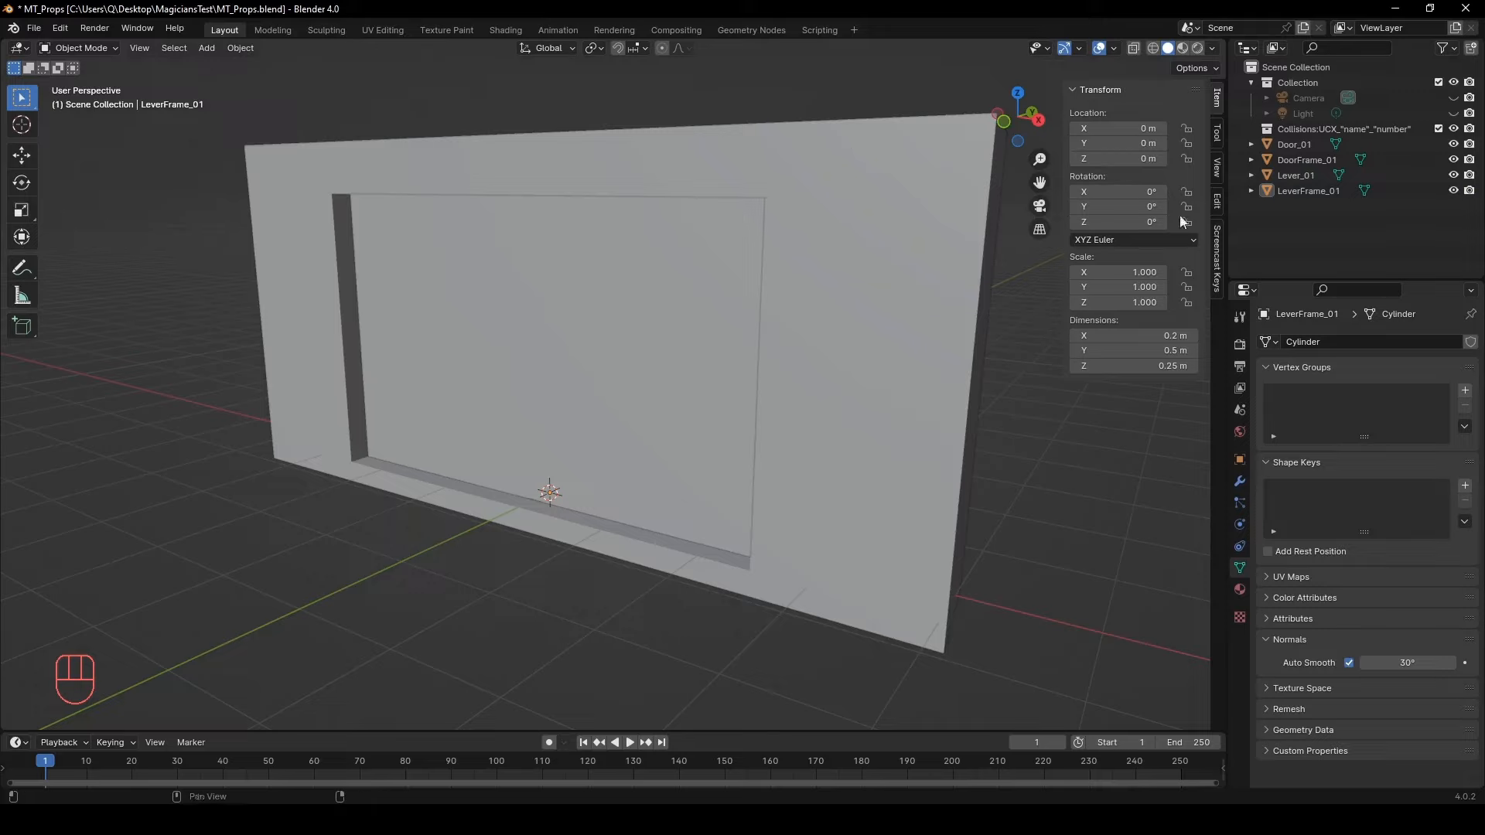
Export only the selected Door_01 and DoorFrame_01 objects as Door_01.fbx in the MagiciansTest folder
left_click(1305, 159)
left_click(1300, 144, "shift")
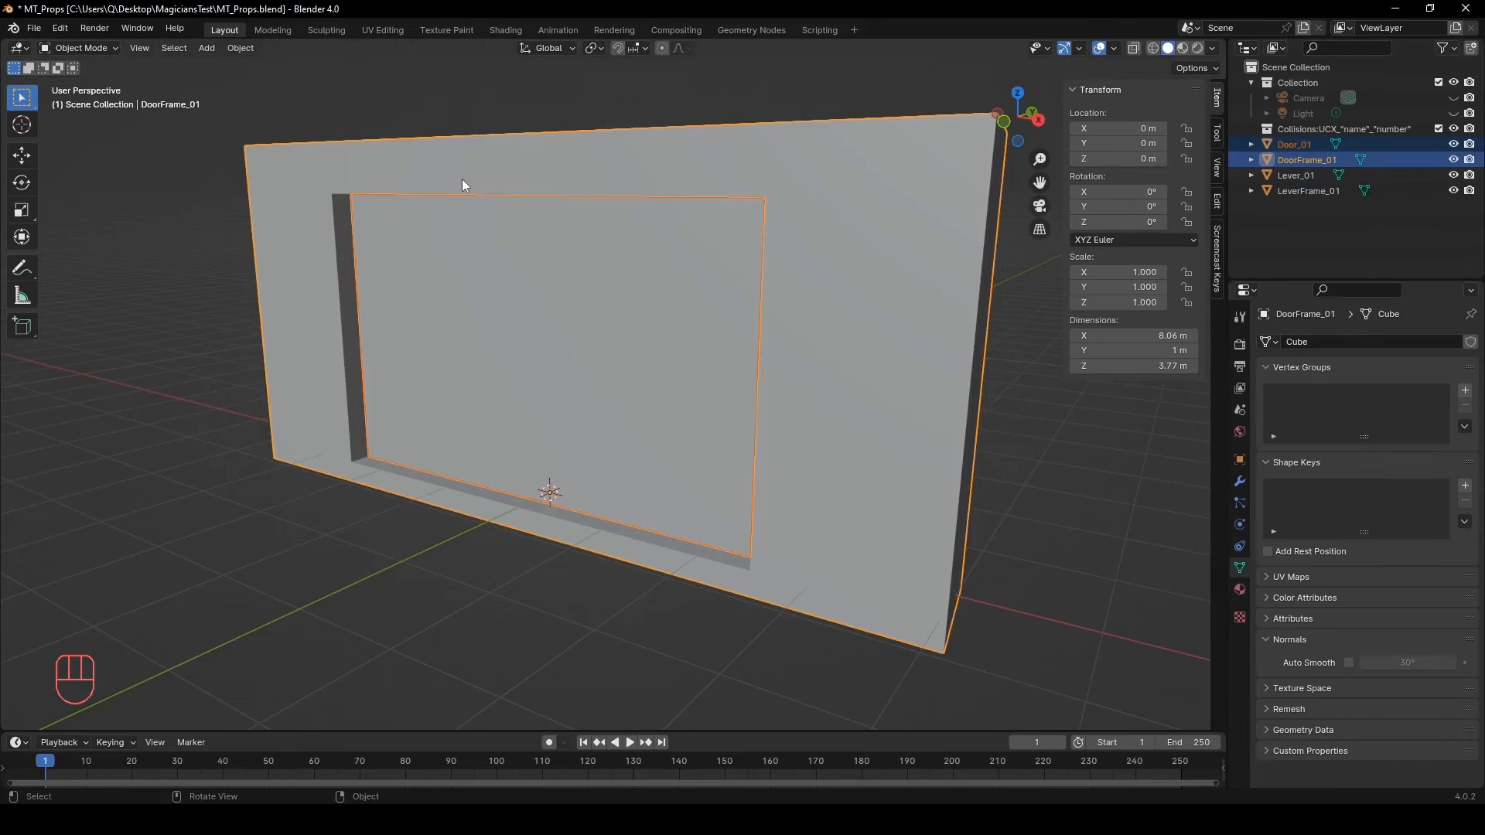
left_click(34, 29)
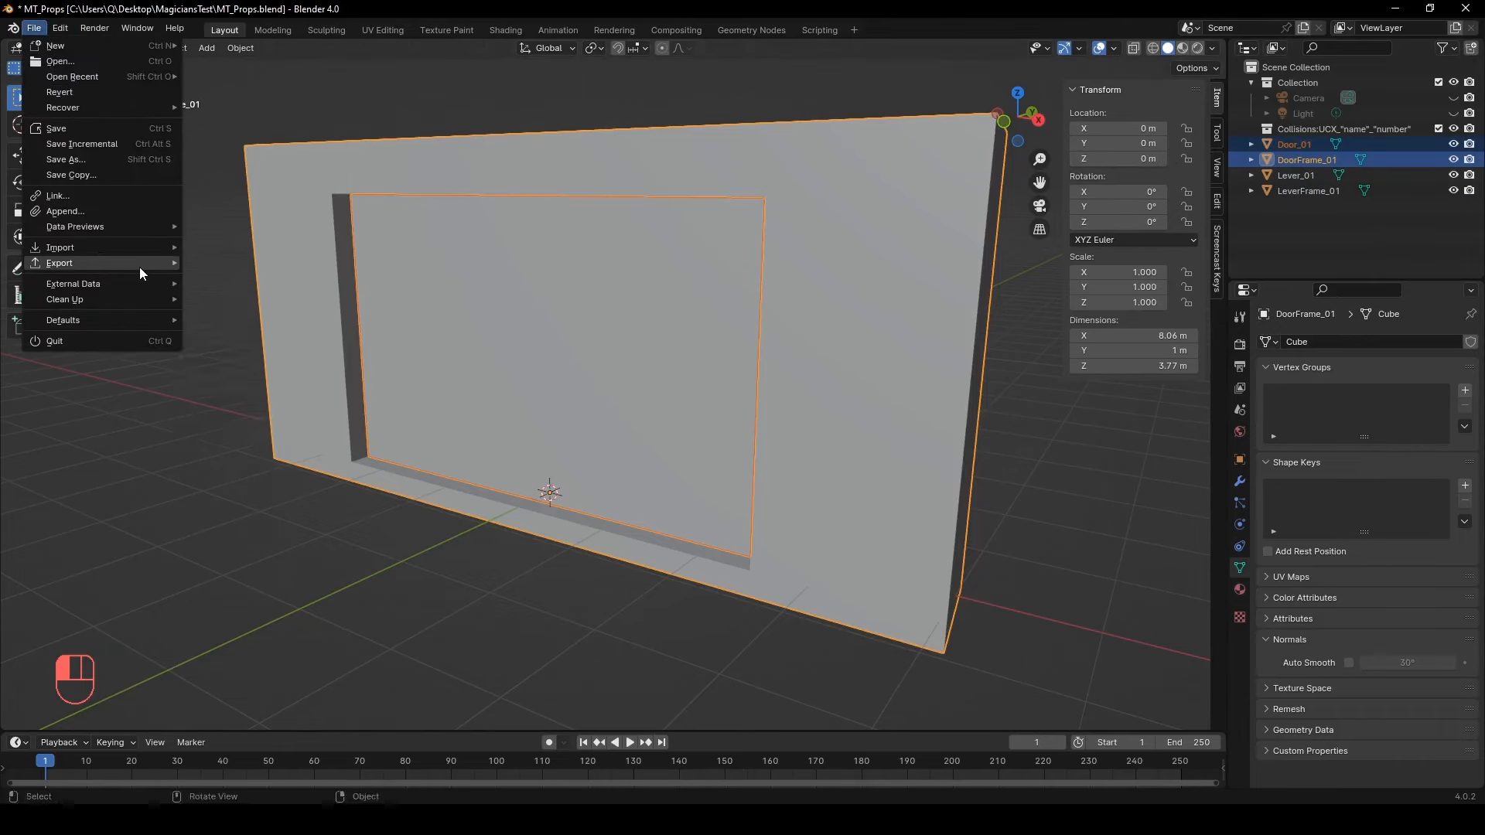
mouse_move(139, 267)
left_click(280, 401)
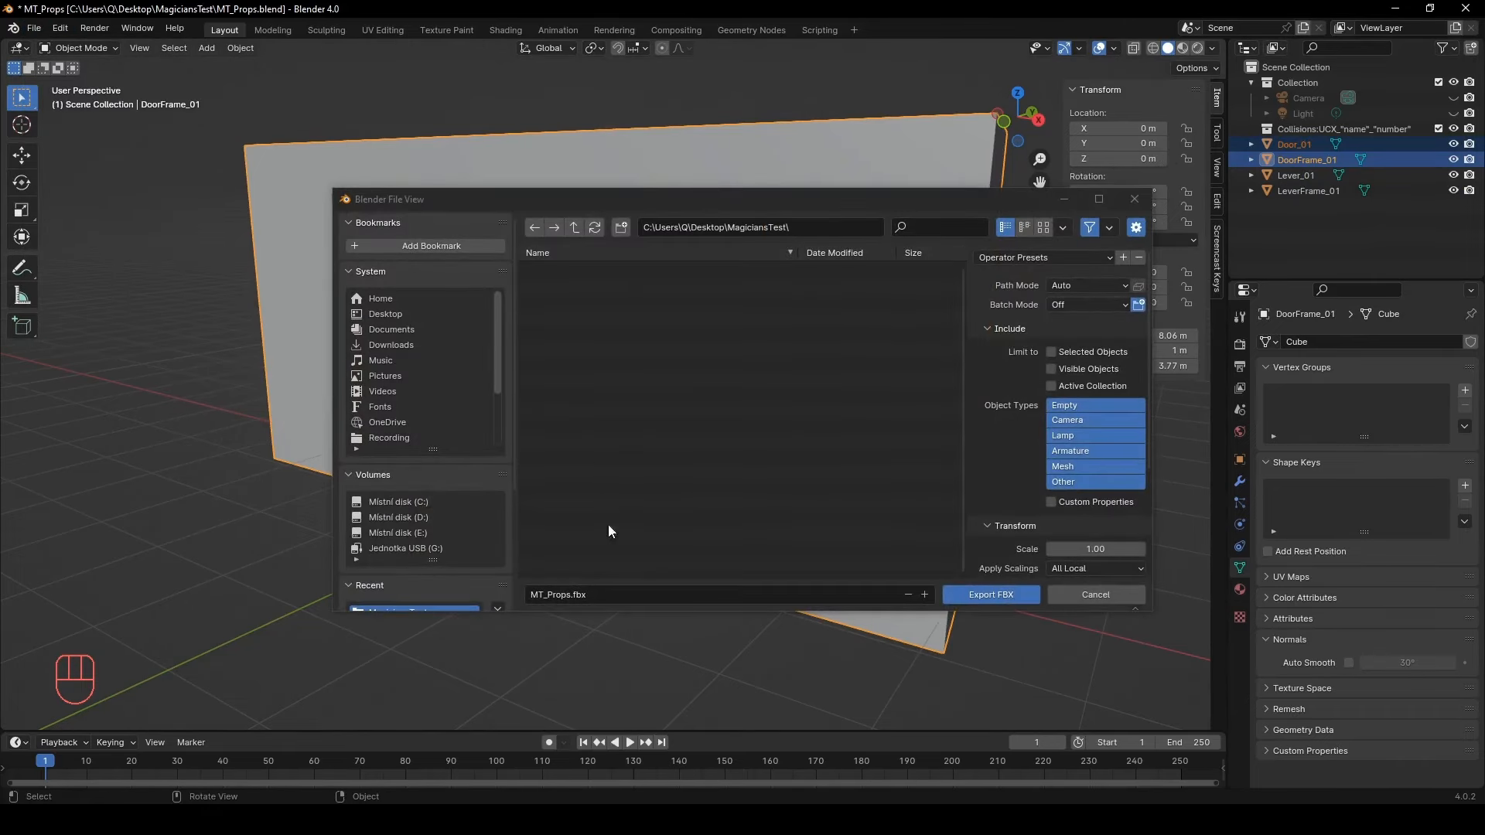
type("Door_01")
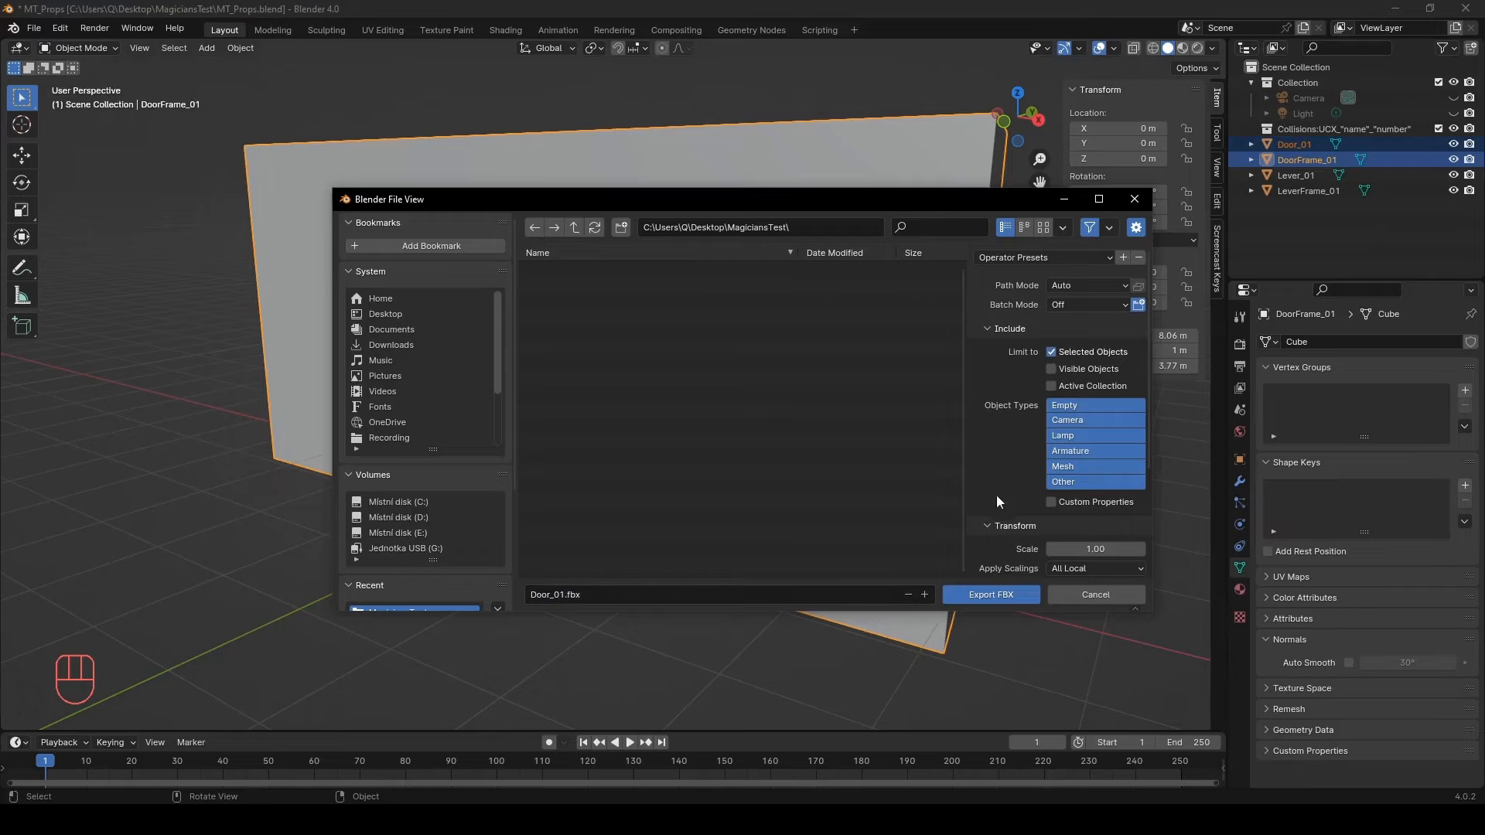
left_click(1010, 595)
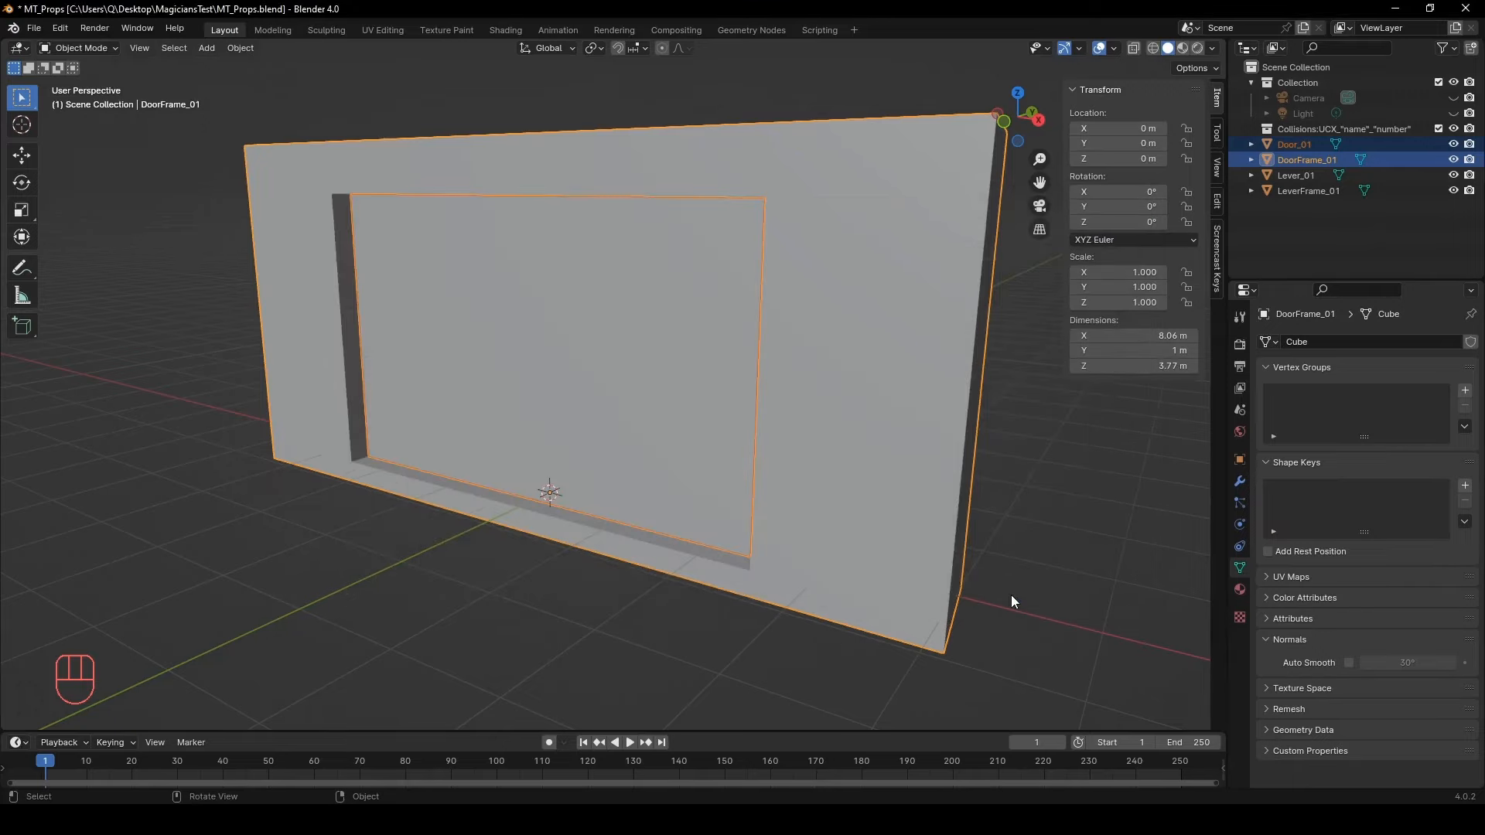
Export only the selected Lever_01 and LeverFrame_01 objects as Lever_01.fbx in the MagiciansTest folder
left_click(1296, 175)
left_click(1308, 190, "shift")
left_click(34, 28)
mouse_move(62, 266)
left_click(280, 403)
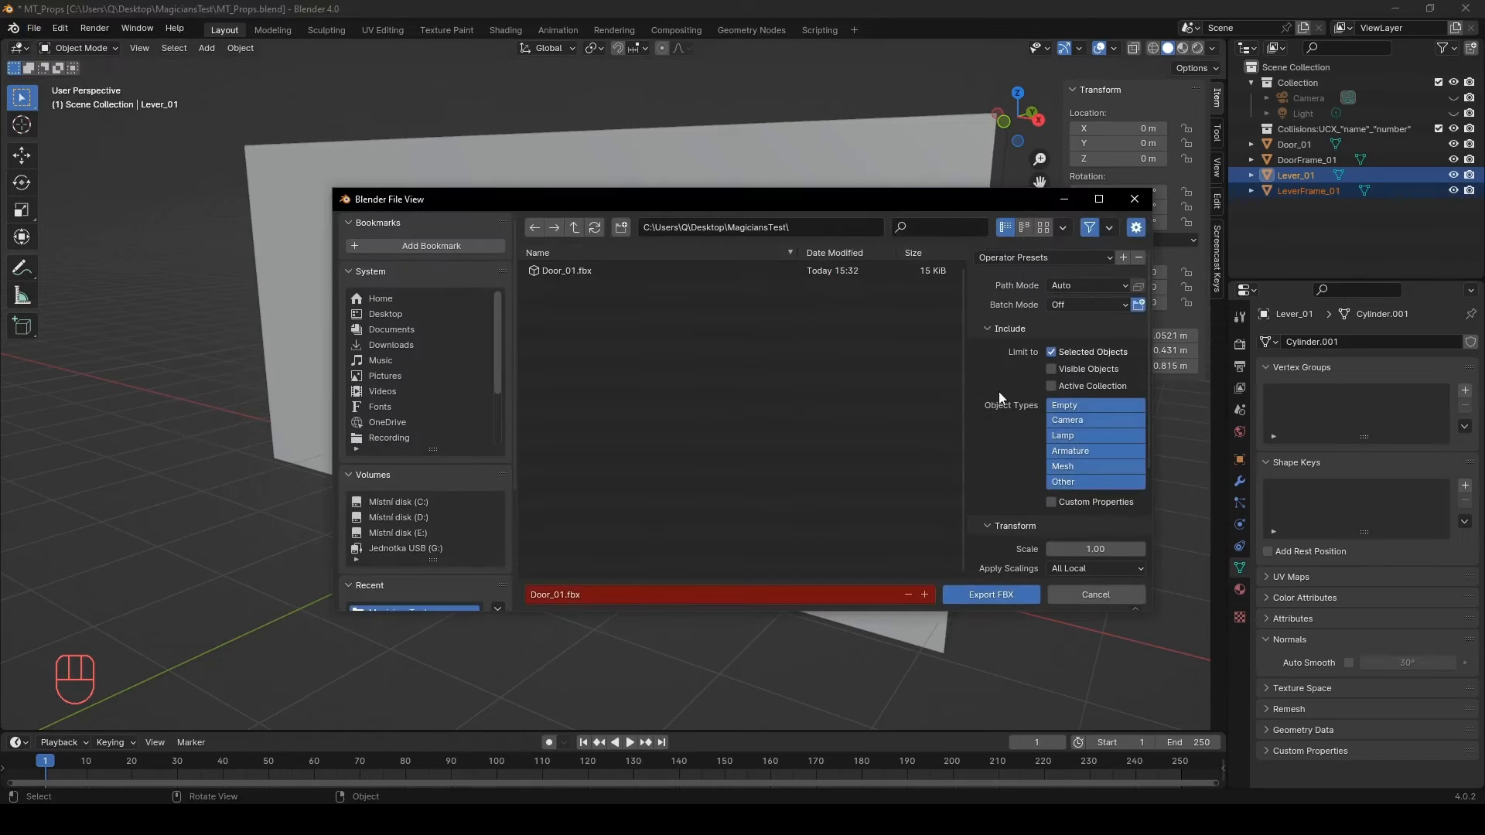
left_click(661, 596)
type("Lever_01")
key("Return")
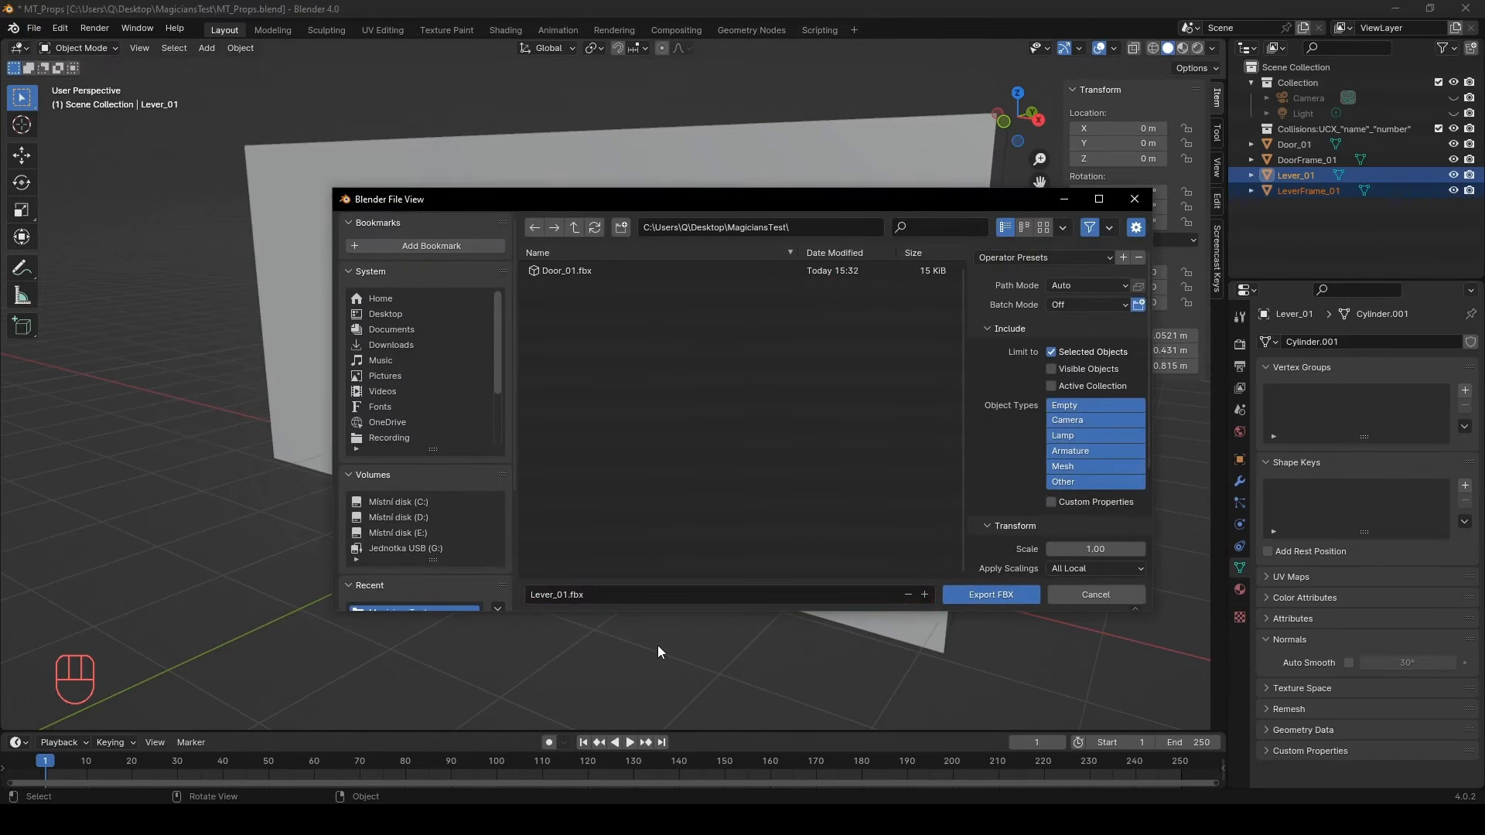
left_click(986, 595)
Create a new collection and place the Door_01 and DoorFrame_01 objects in it
left_click(1291, 145)
left_click(1299, 160, "shift")
right_click(1288, 145)
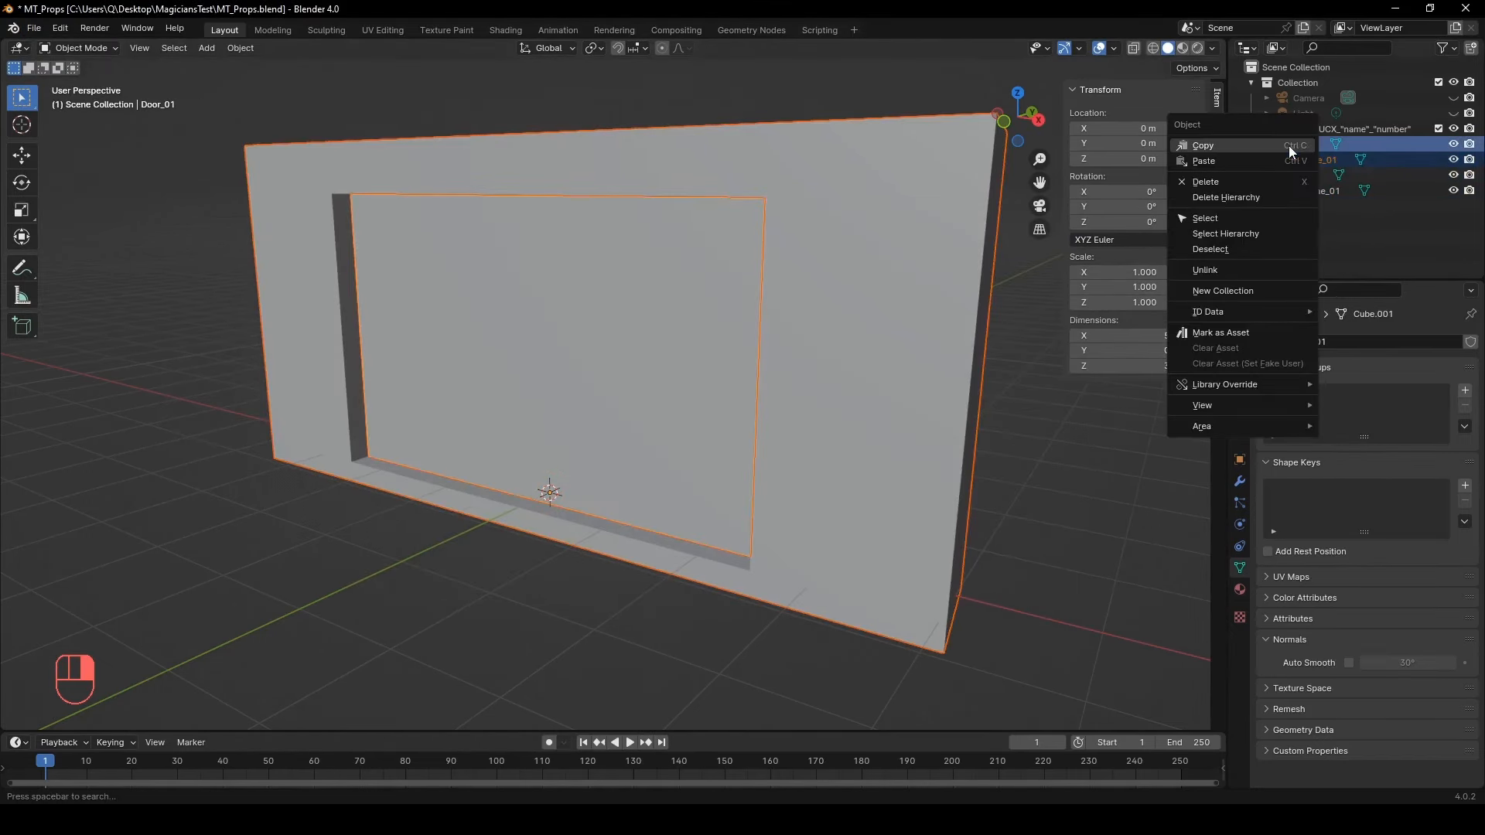
left_click(1241, 288)
left_click_drag(1296, 160, 1297, 148)
Rename the collection holding the door and door frame as Door_01
key("F2")
type("Door")
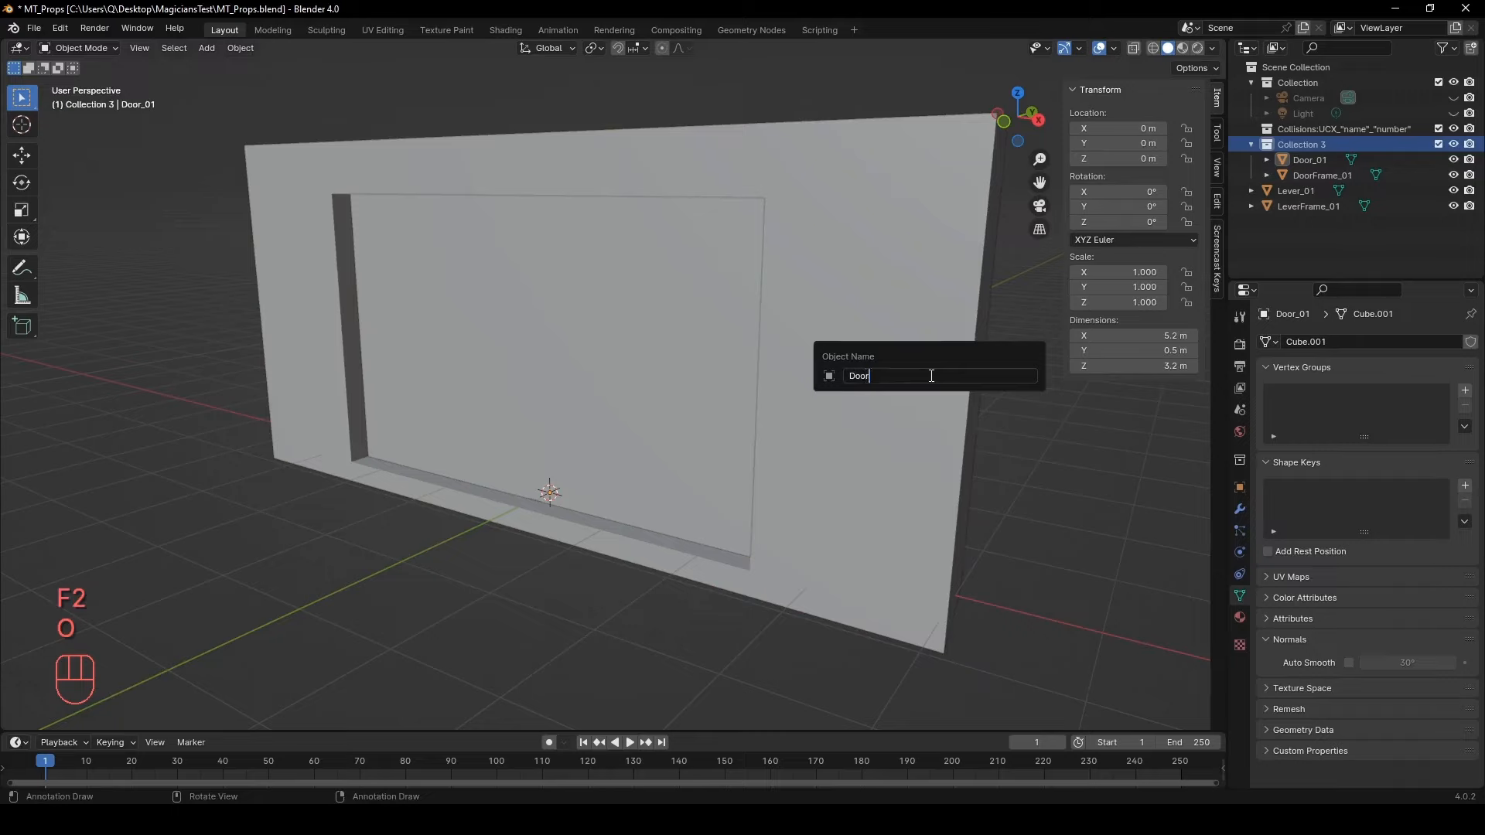
type("_01")
key("Return")
key("F2")
double_click(1302, 145)
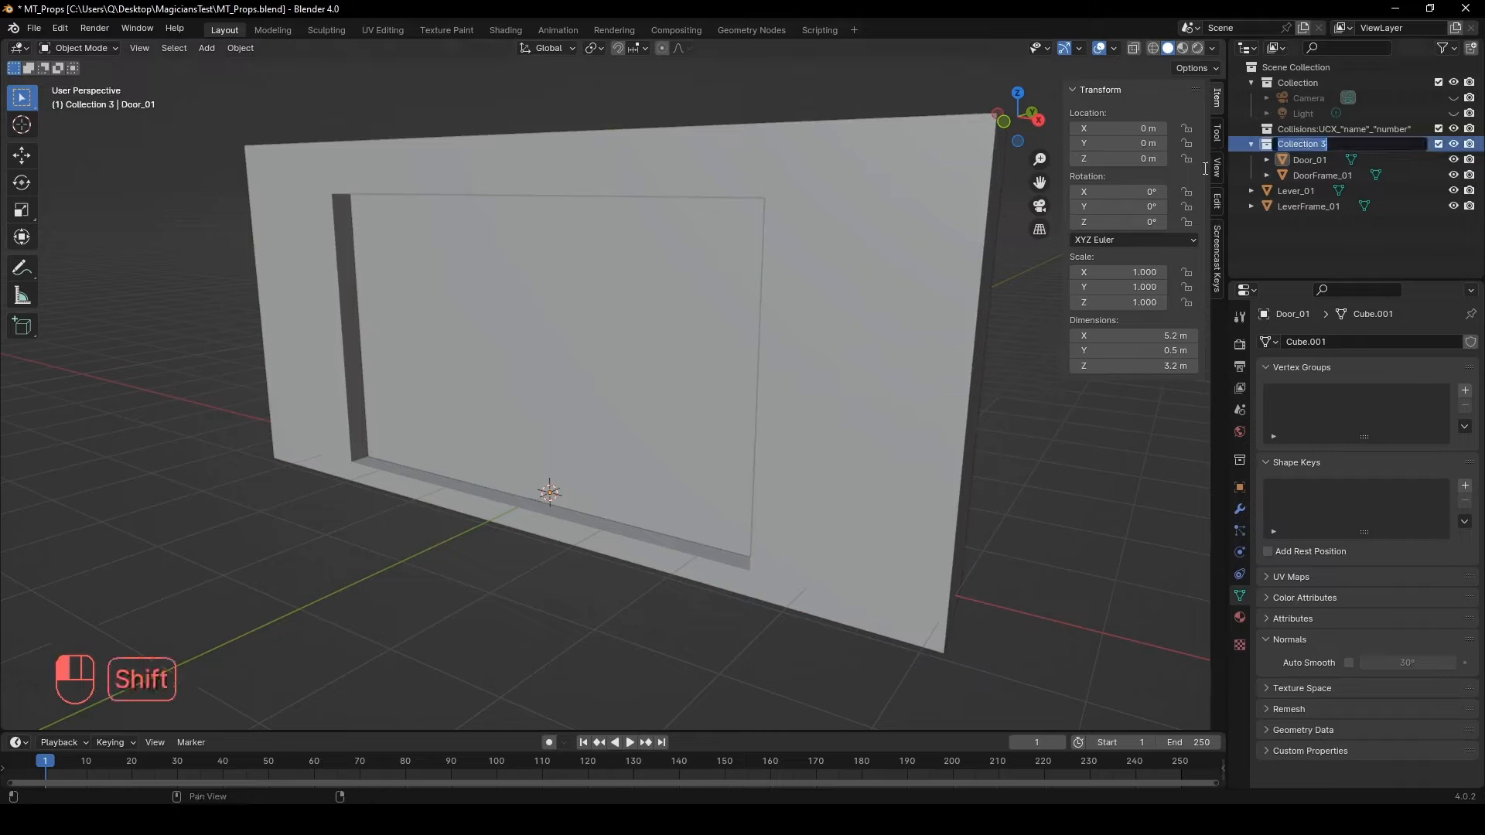
type("Door_01")
key("Return")
Add another collection to the scene and name it Lever_01
right_click(1297, 239)
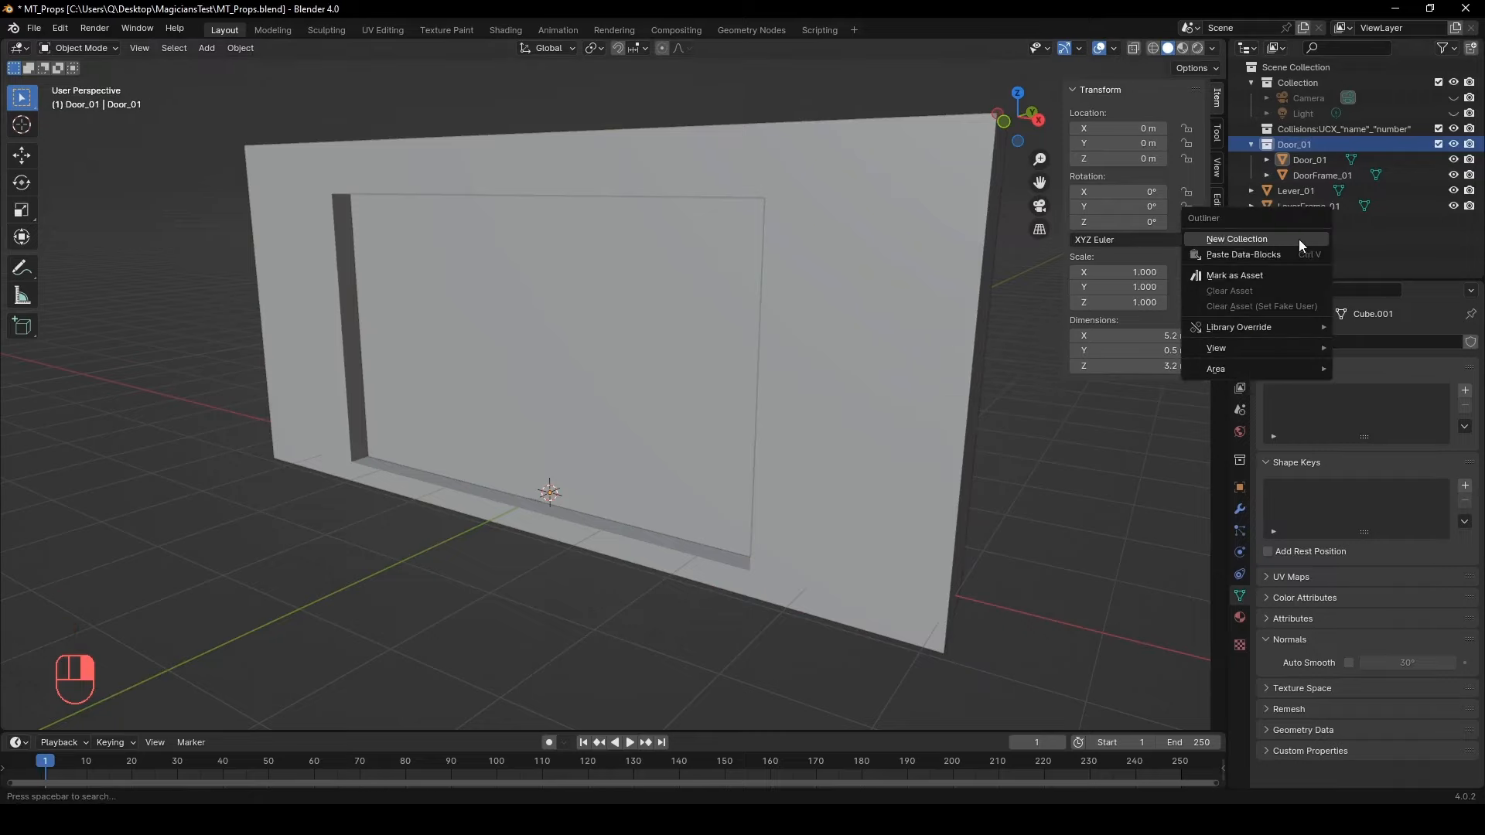
left_click(1297, 239)
key("F2")
key("BackSpace")
key("BackSpace")
key("BackSpace")
key("BackSpace")
key("BackSpace")
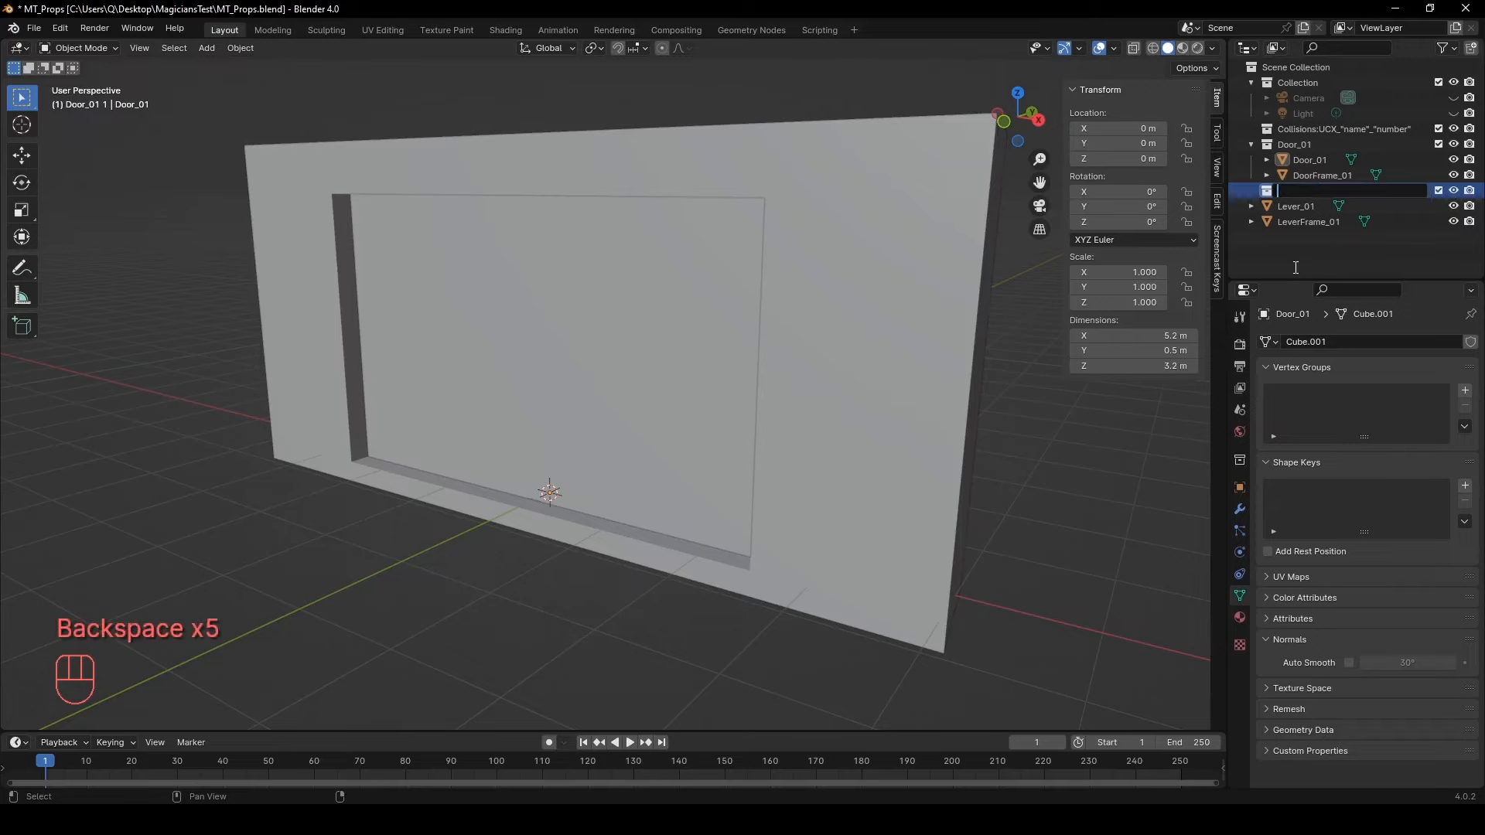
type("Lever_01")
key("Return")
Move the Lever_01 and LeverFrame_01 objects into the Lever_01 collection
left_click(1315, 222)
left_click(1287, 206, "shift")
left_click_drag(1286, 207, 1299, 195)
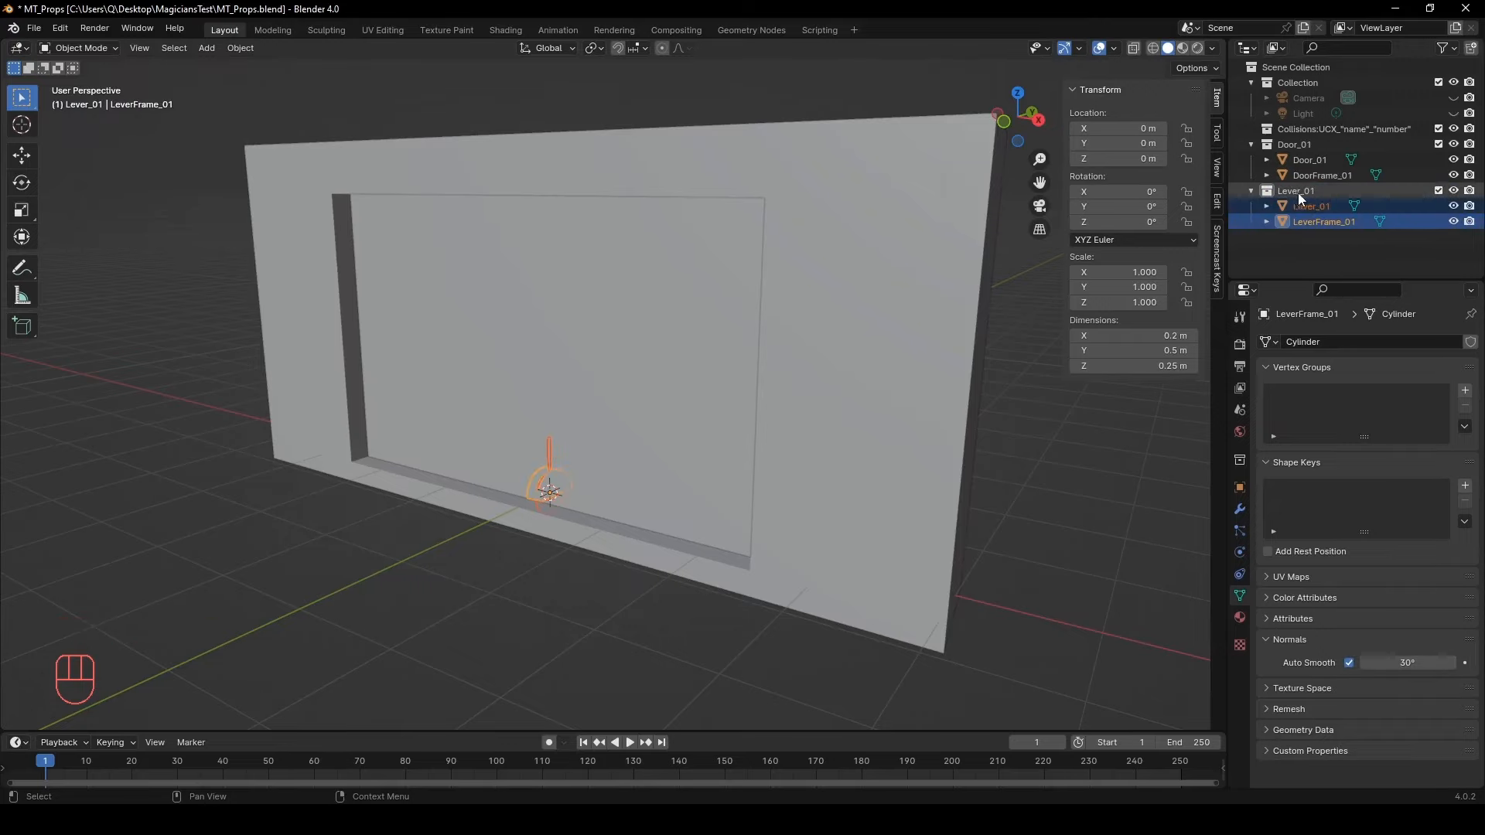
Hide and unhide the Lever_01 and Door_01 collections to check their grouping, and save the file
left_click(1453, 191)
left_click(1453, 144)
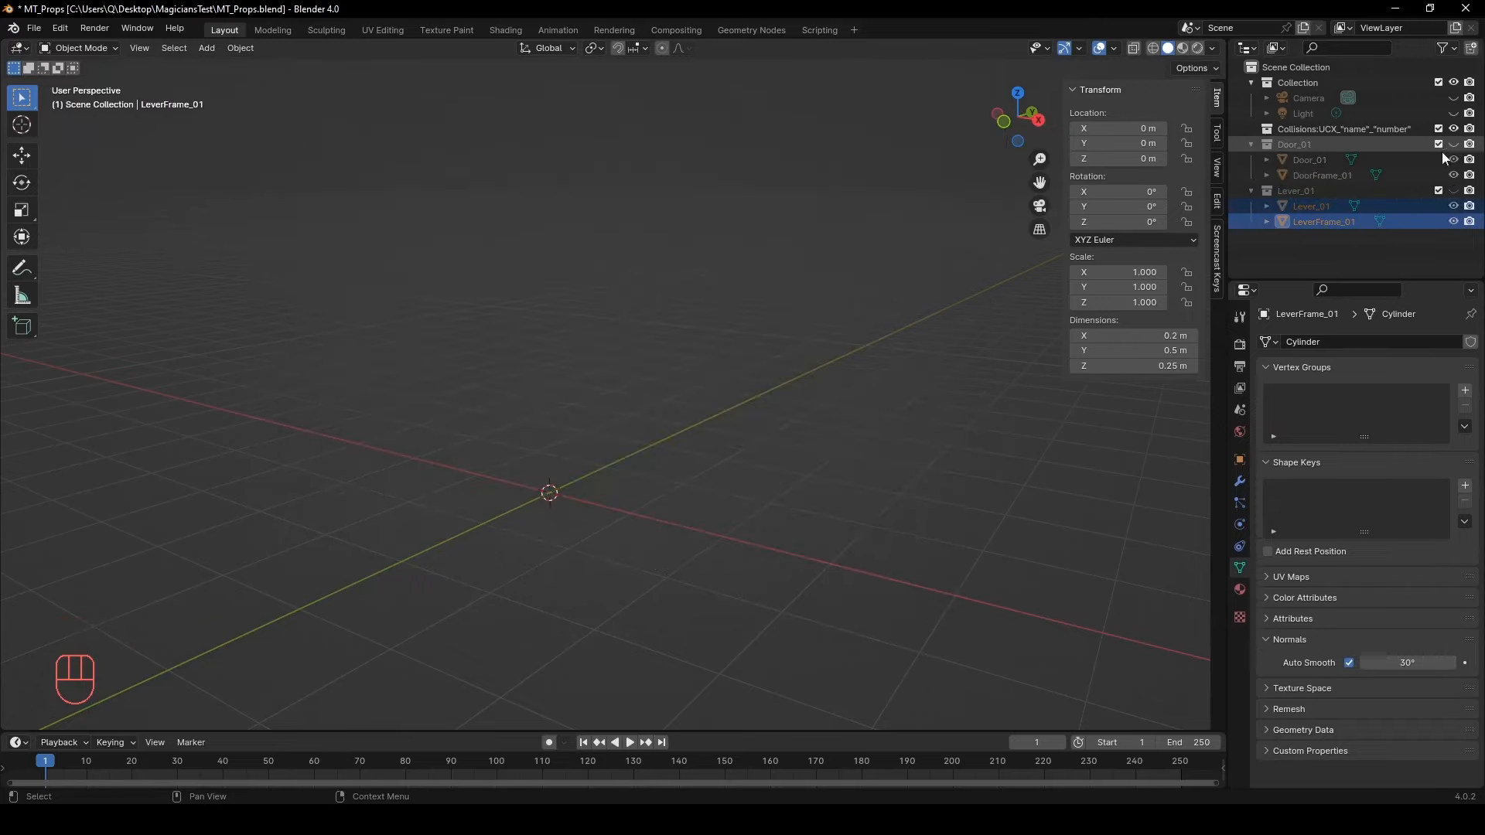
left_click(1452, 144)
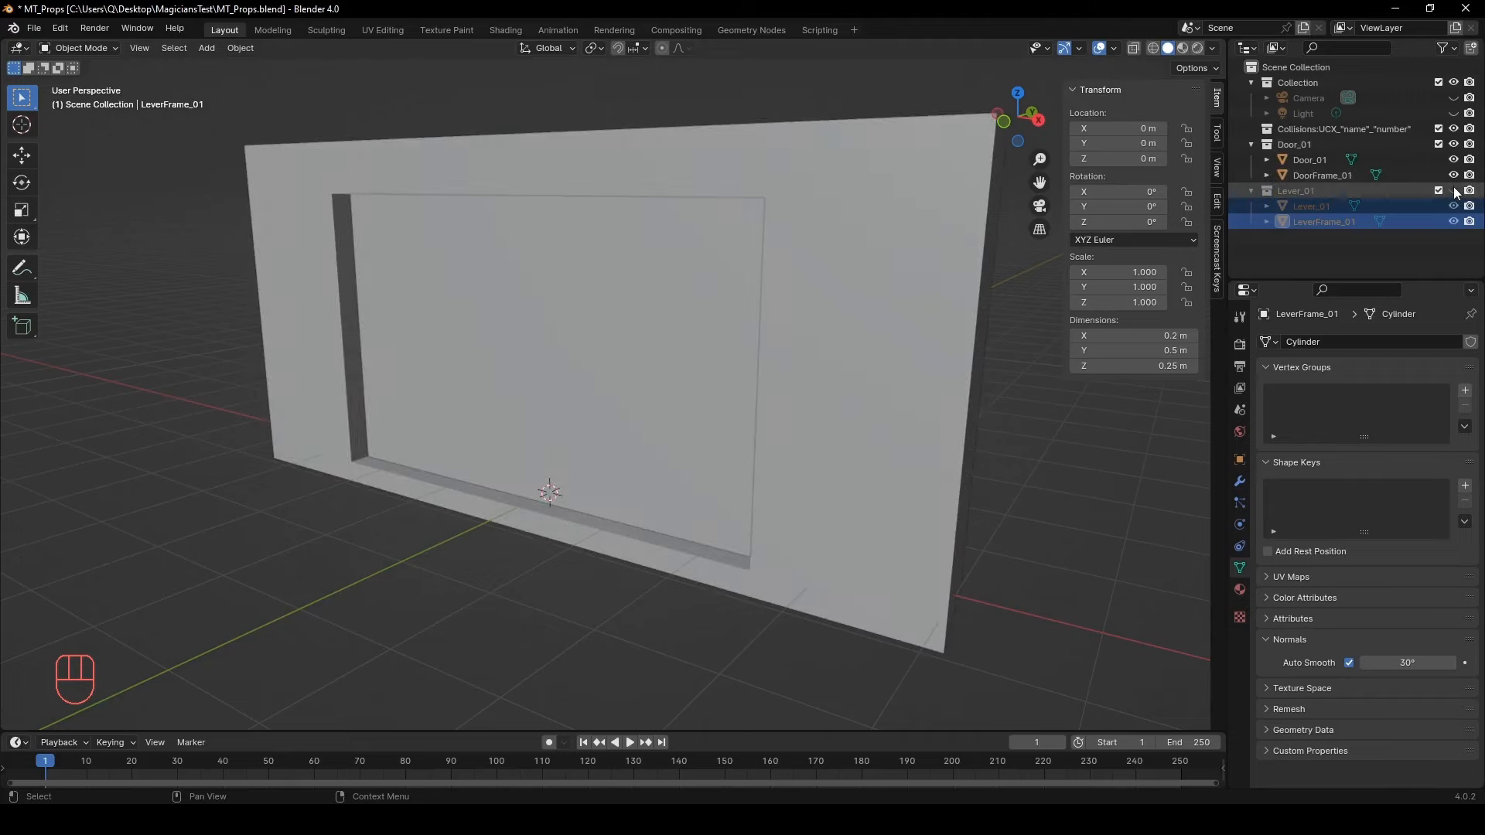
left_click(1452, 191)
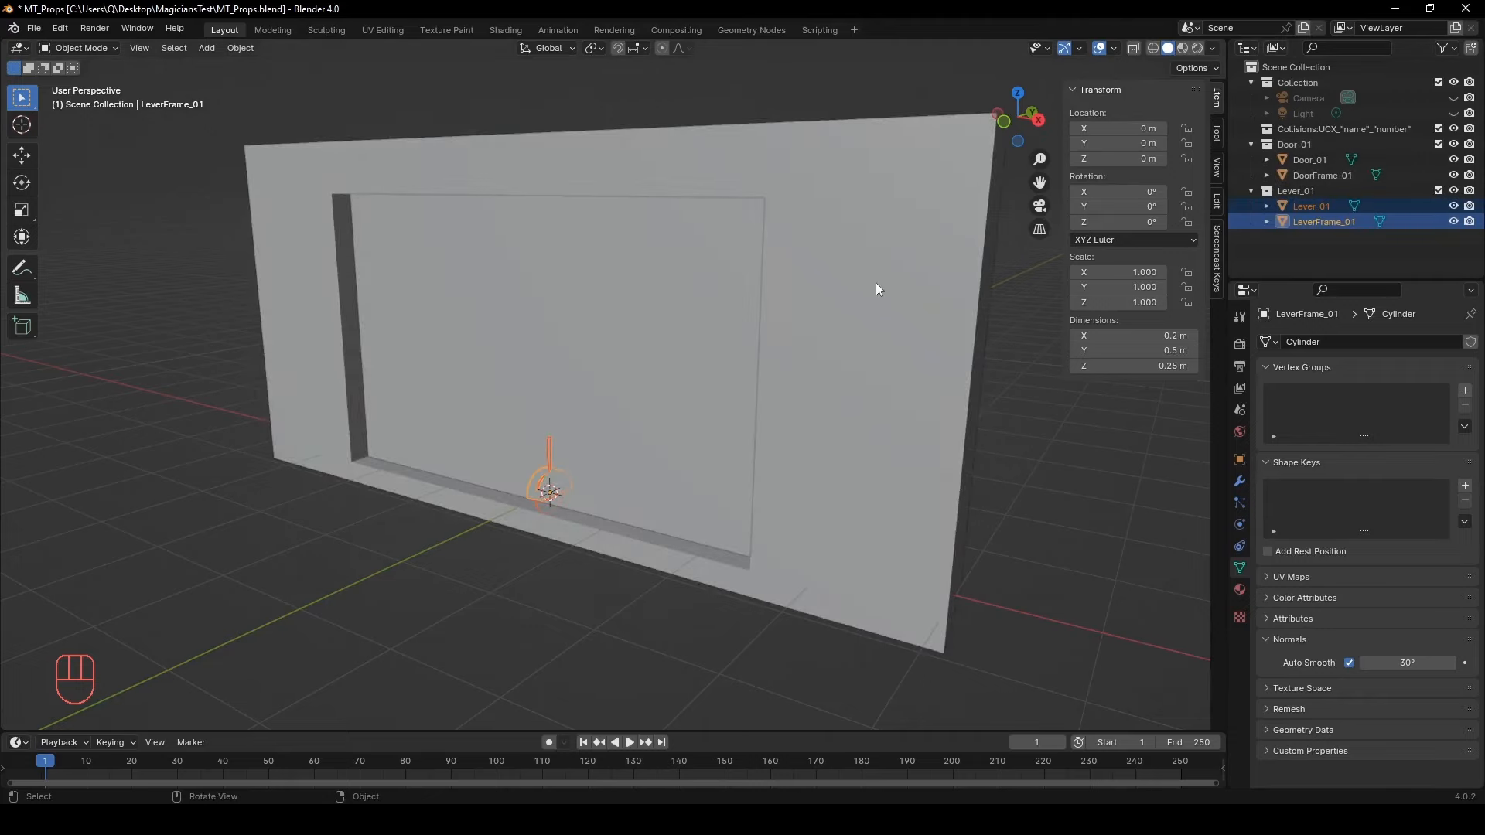
key("ctrl+s")
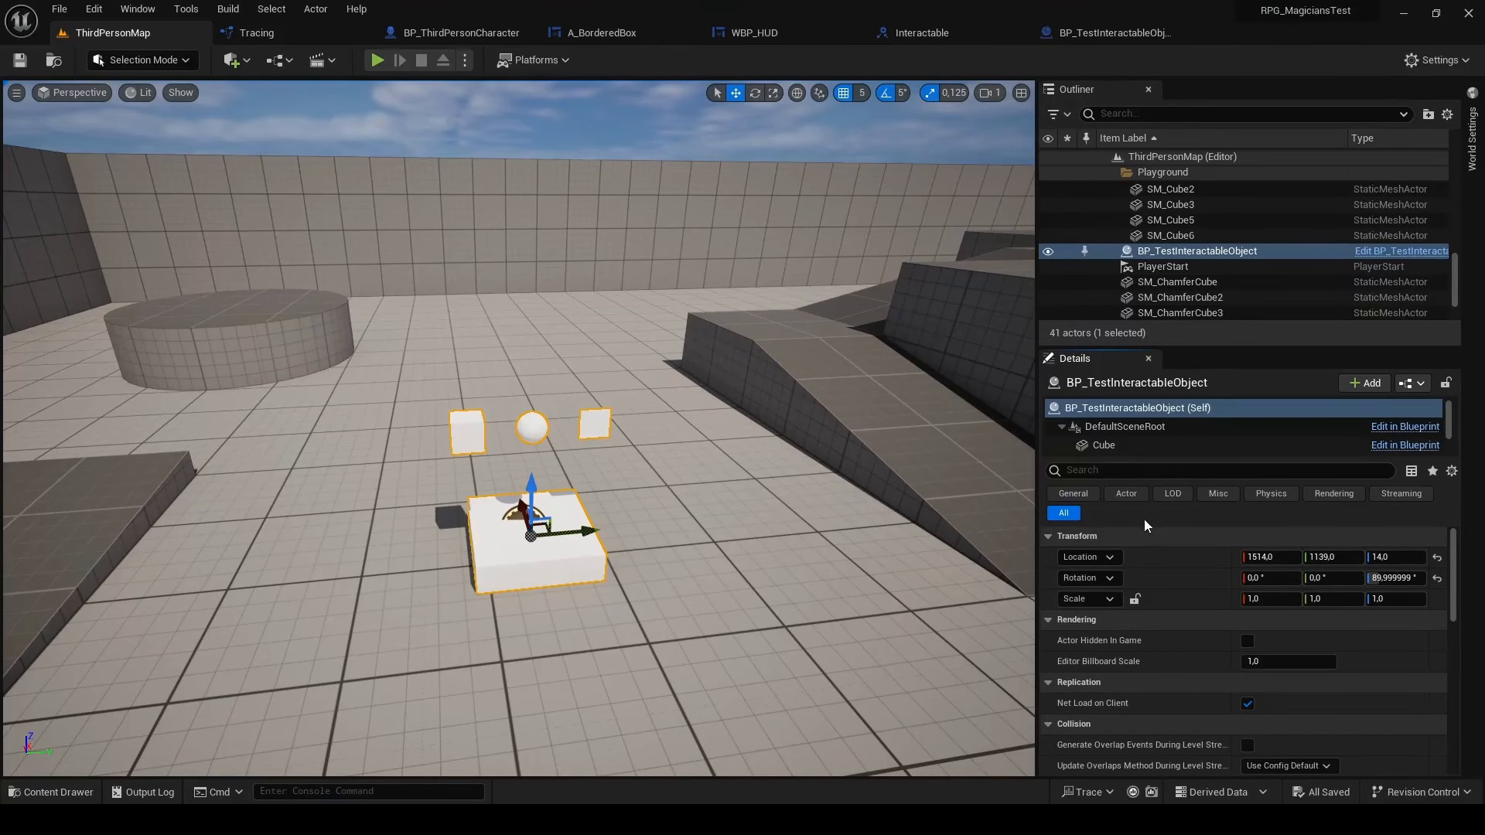
Switch to Unreal Editor, create a Props folder in the project's Content folder and open it
key("ctrl+space")
left_click(314, 494)
right_click(1003, 637)
left_click(1057, 160)
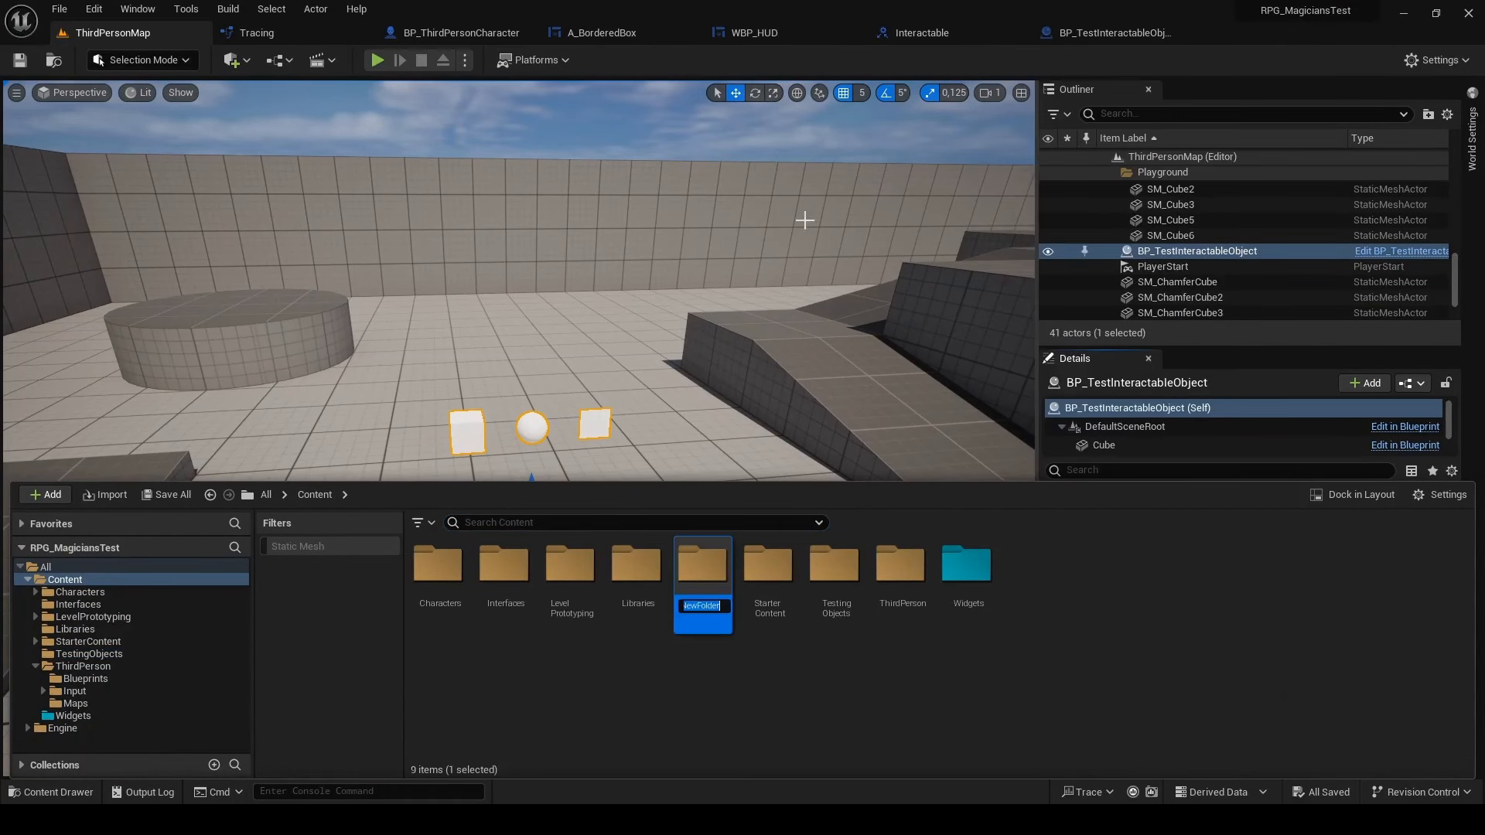
type("Props")
key("Return")
key("Return")
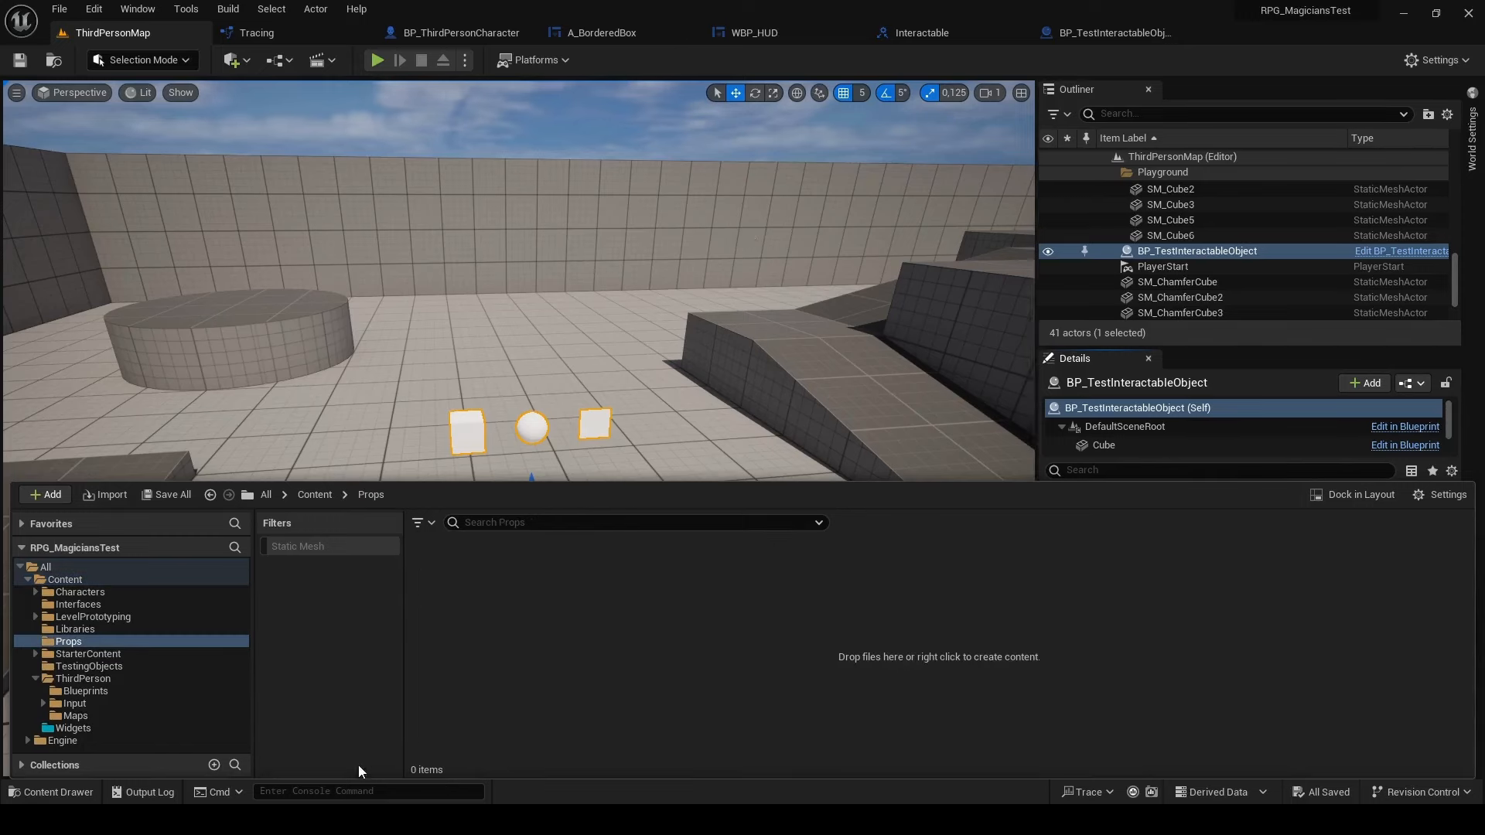
Import Door_01.fbx and Lever_01.fbx into the Props folder and open all four resulting static meshes for editing
left_click_drag(359, 764, 518, 633)
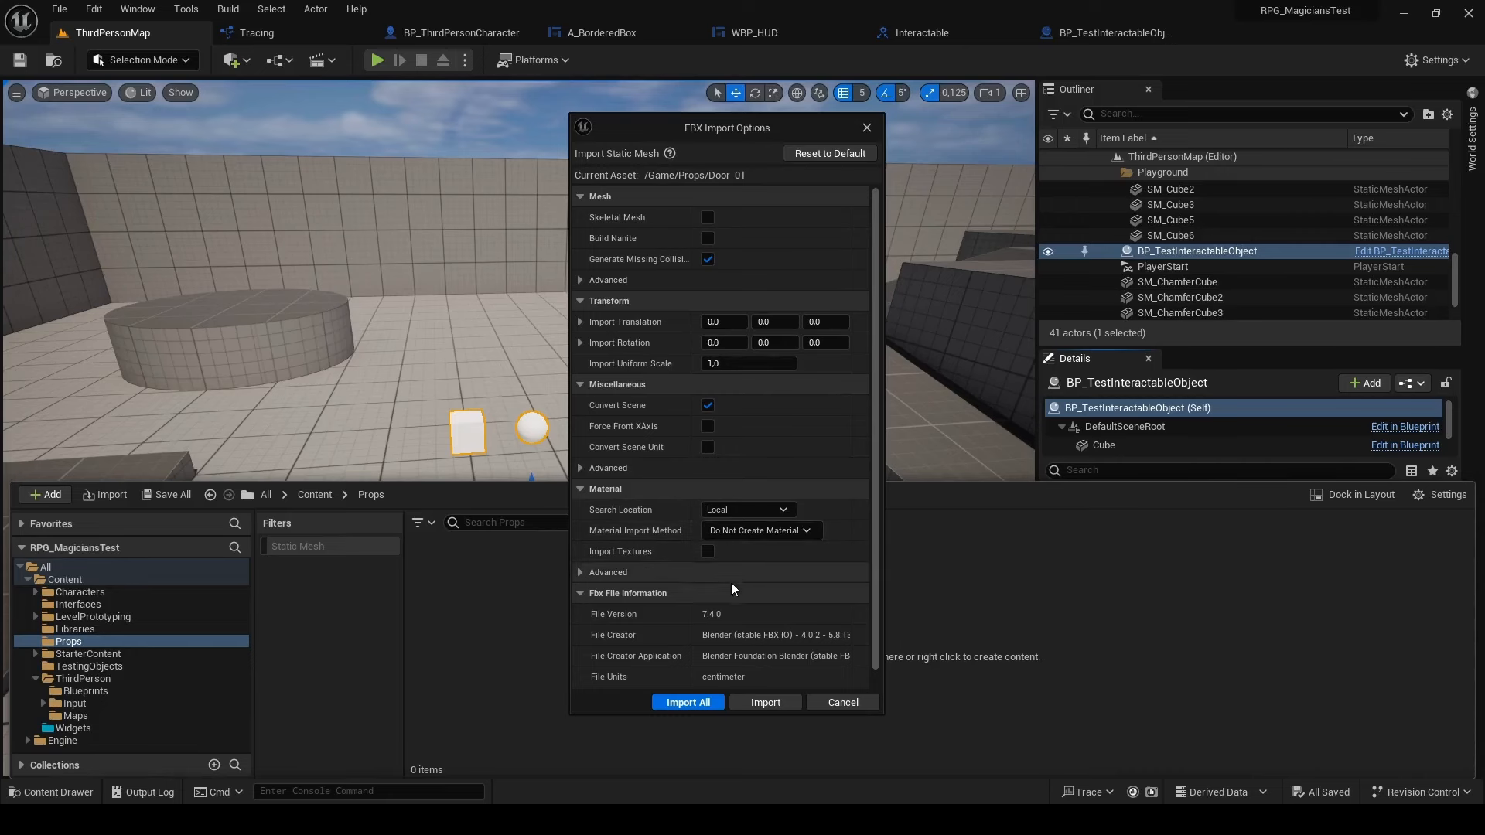
left_click(695, 702)
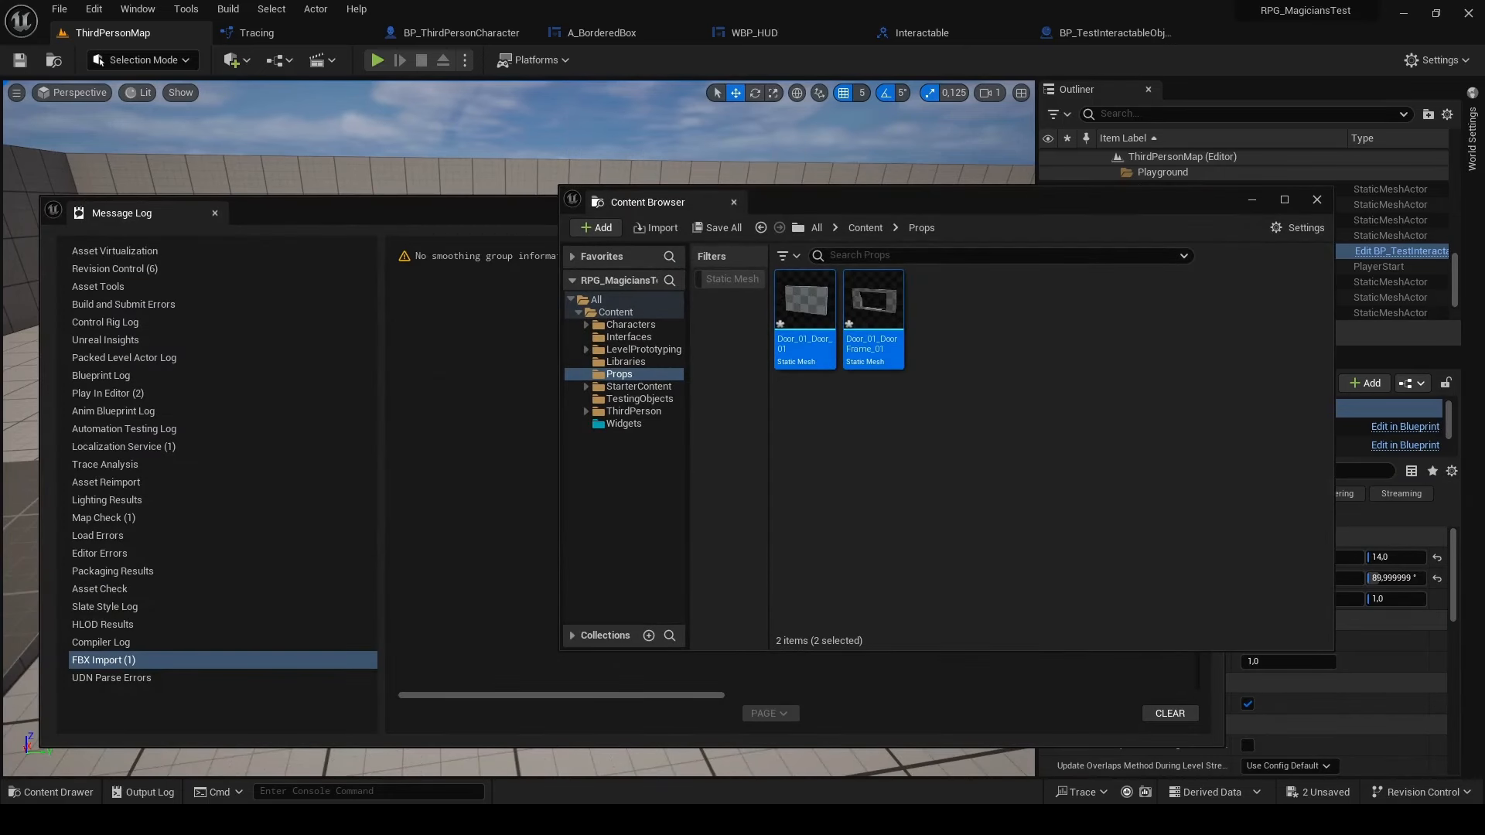
left_click_drag(91, 369, 981, 426)
left_click(702, 701)
left_click(1206, 210)
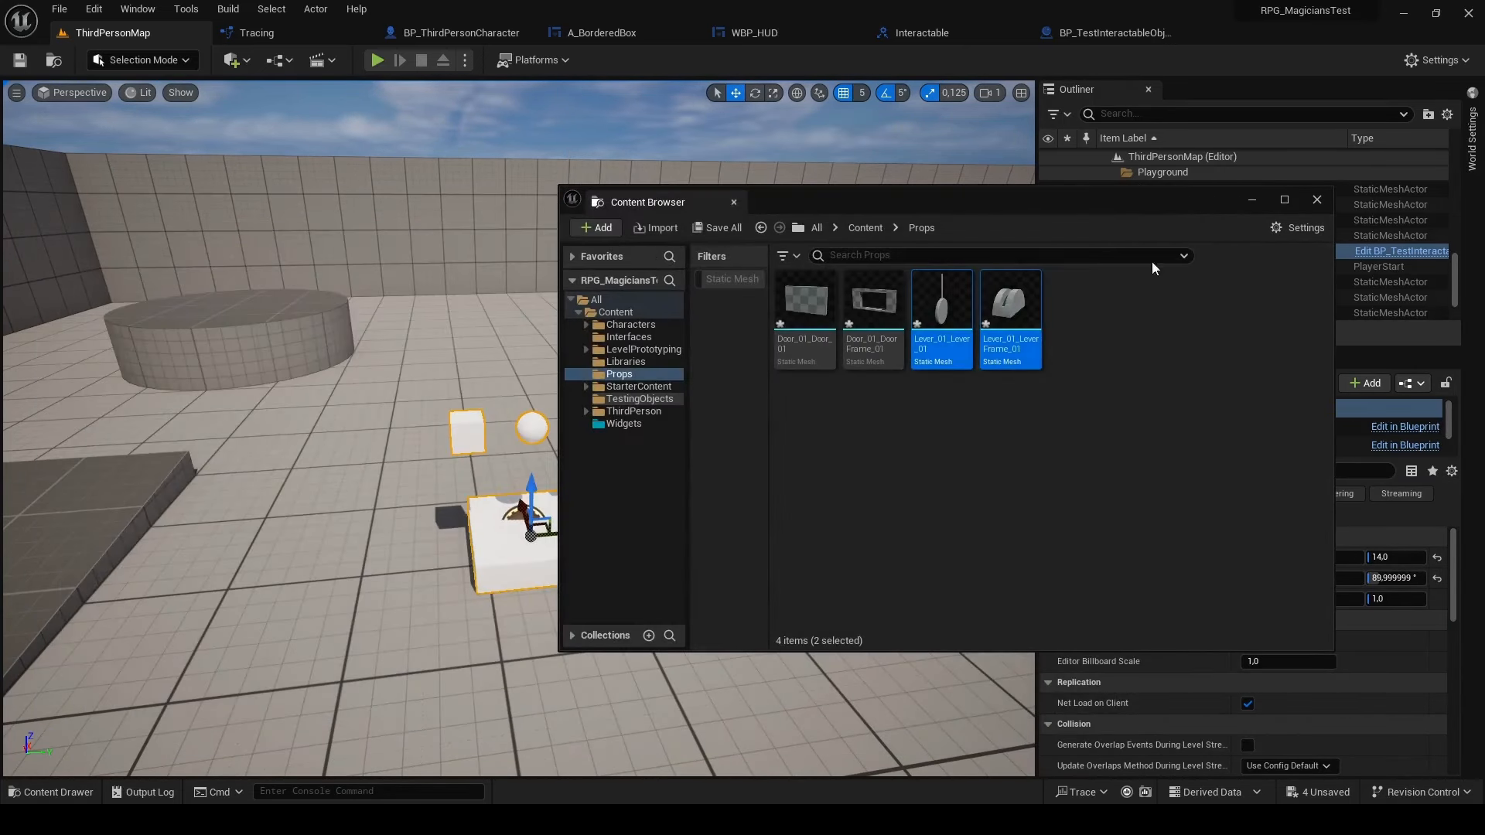
left_click(809, 323)
key("ctrl+a")
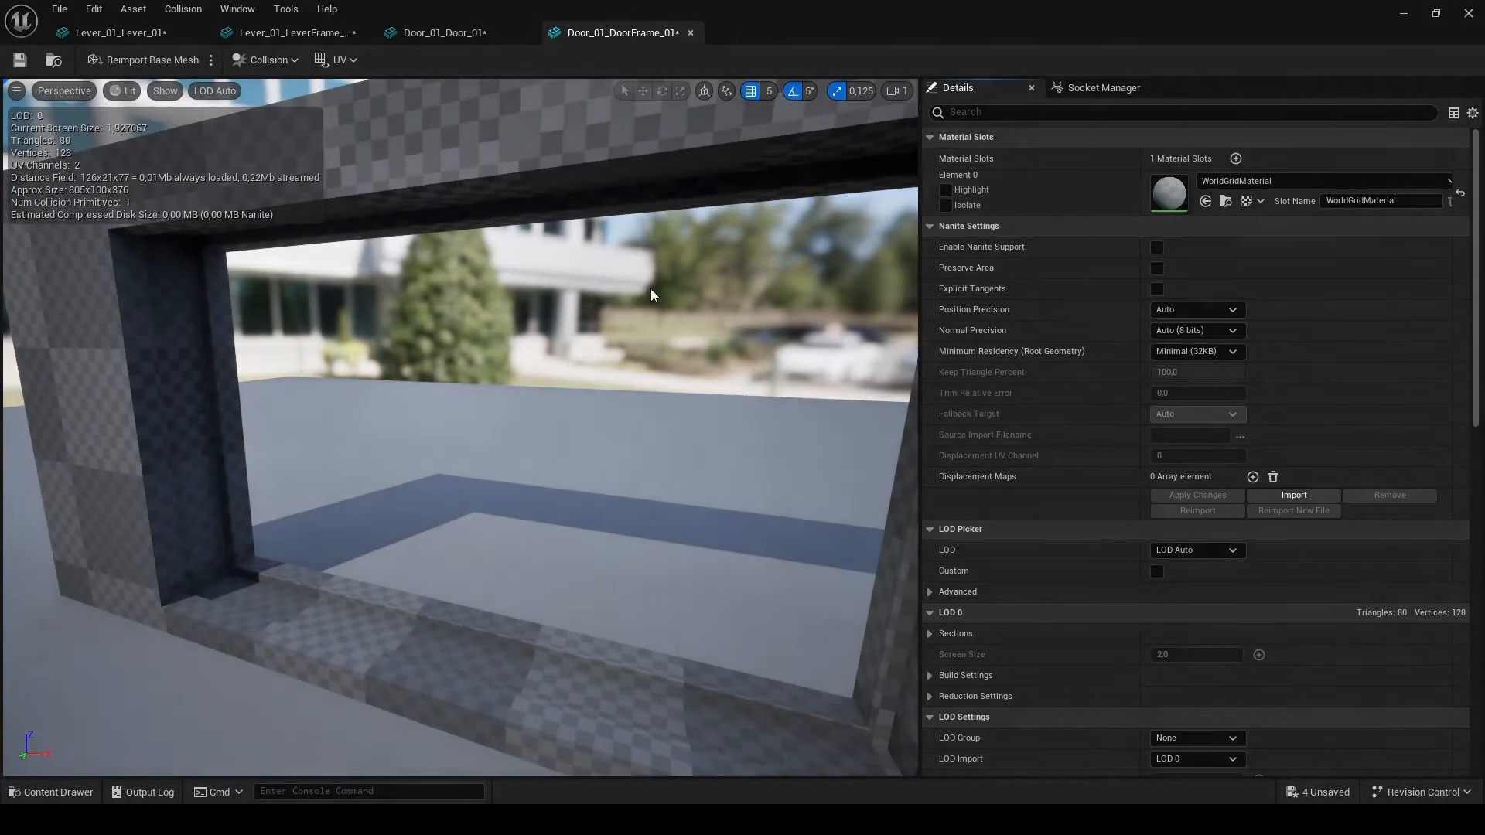
Assign M_Rock_Sandstone from the StarterContent Materials folder to the door frame and door meshes
key("ctrl+space")
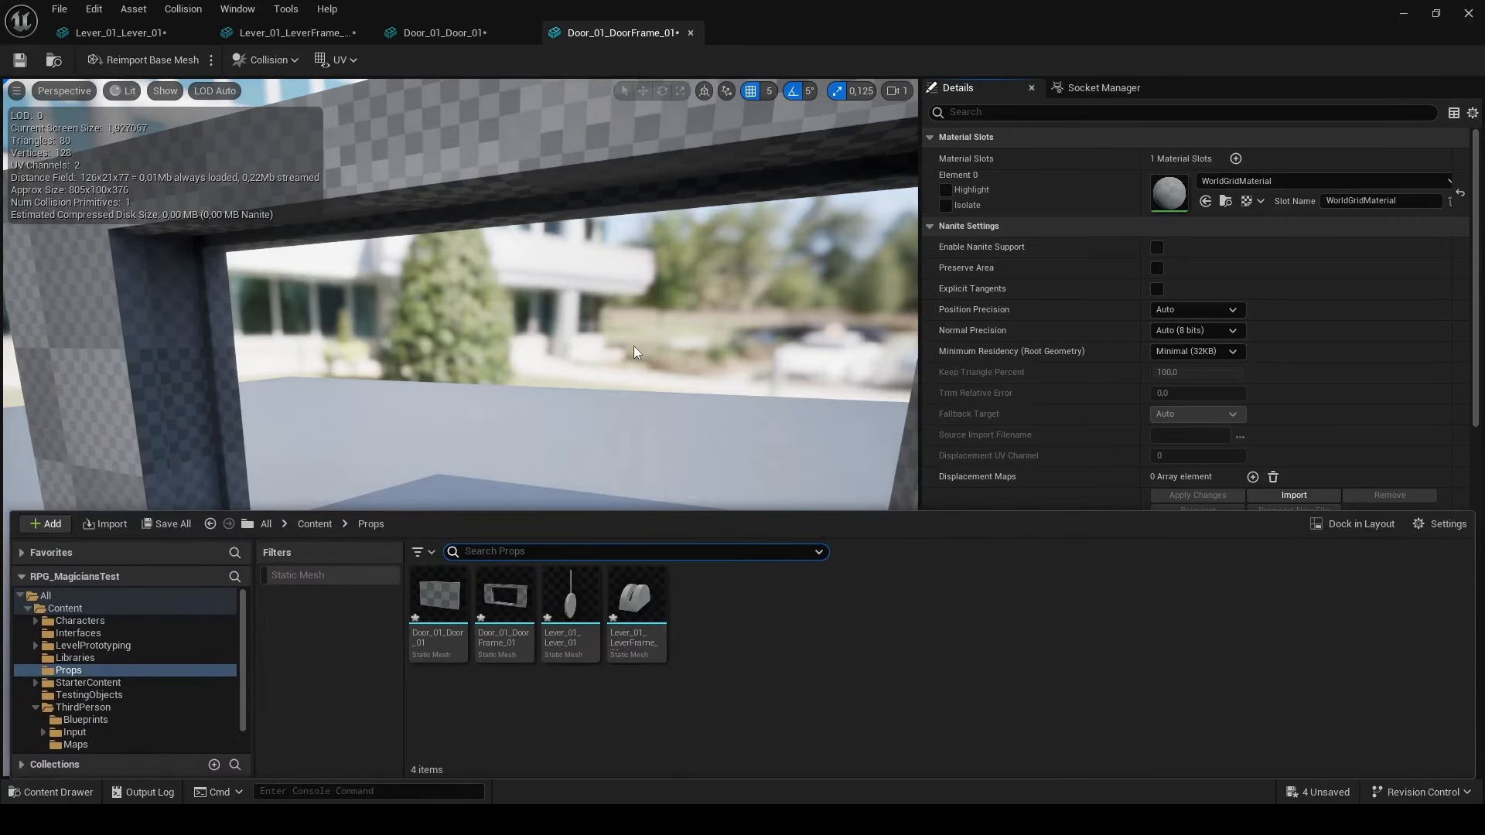
scroll(224, 642, "down", 1)
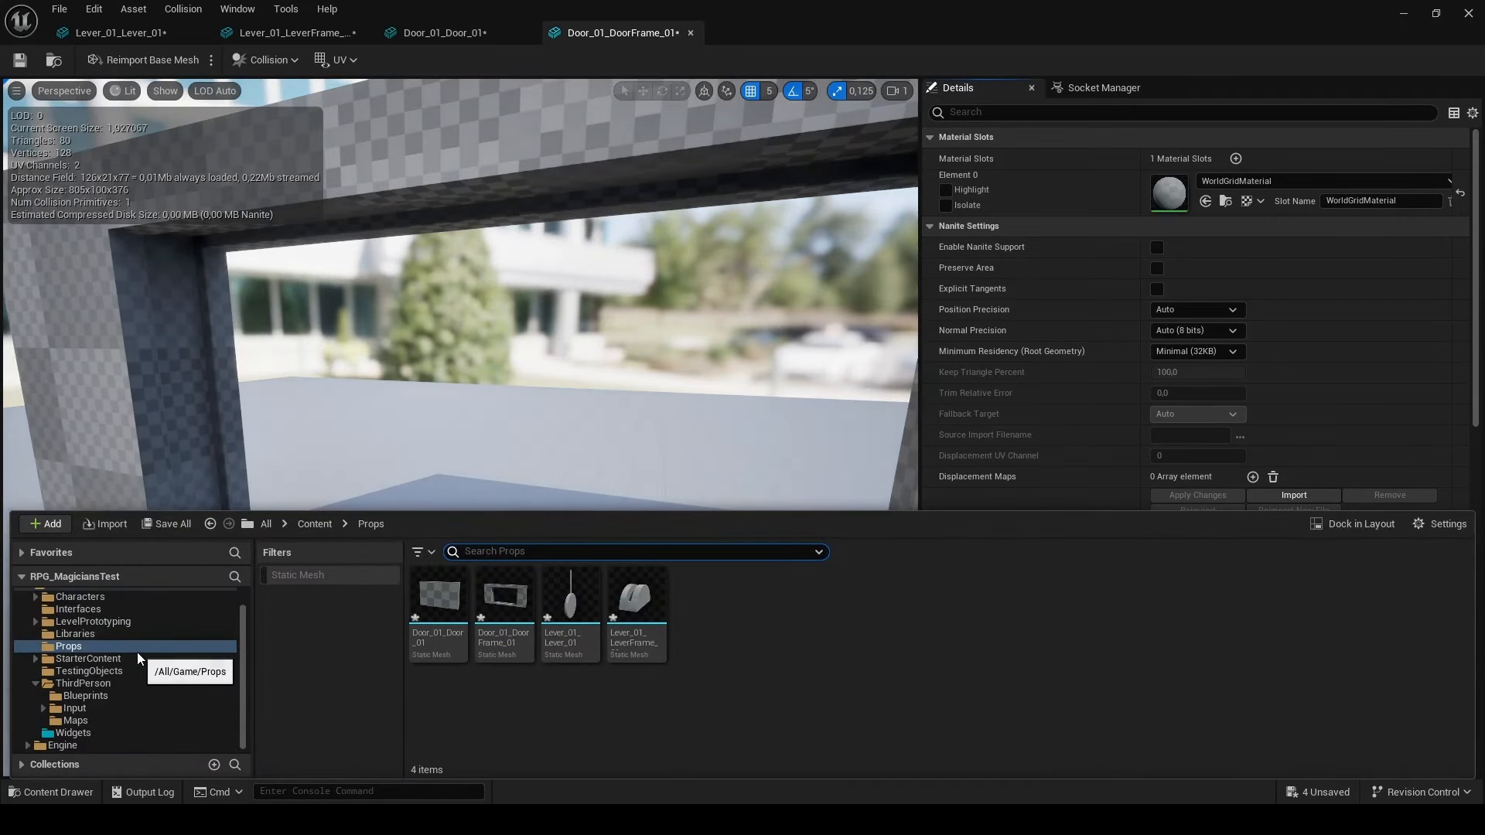
left_click(93, 659)
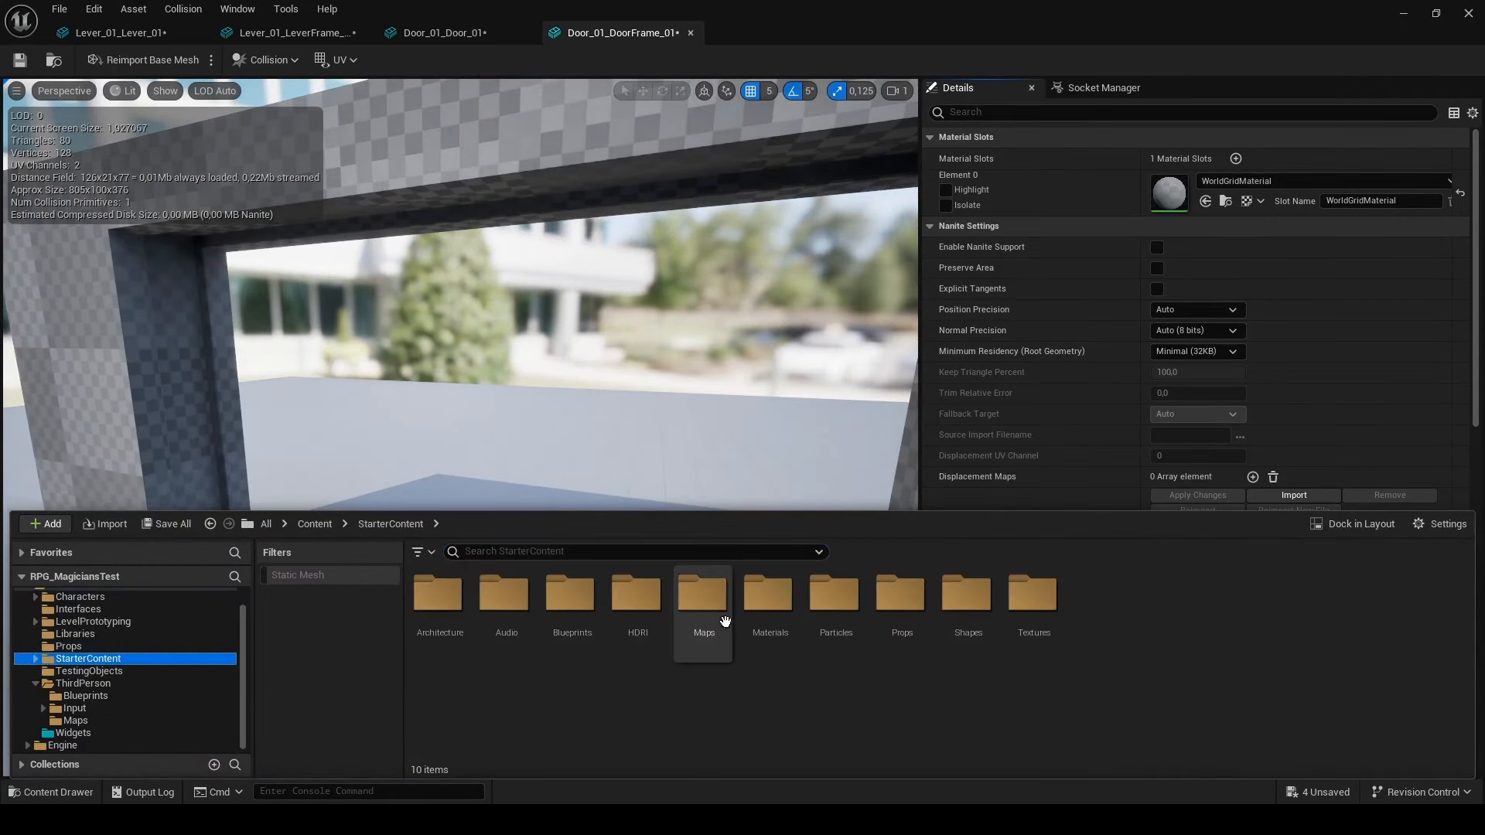
double_click(754, 614)
scroll(765, 626, "down", 1)
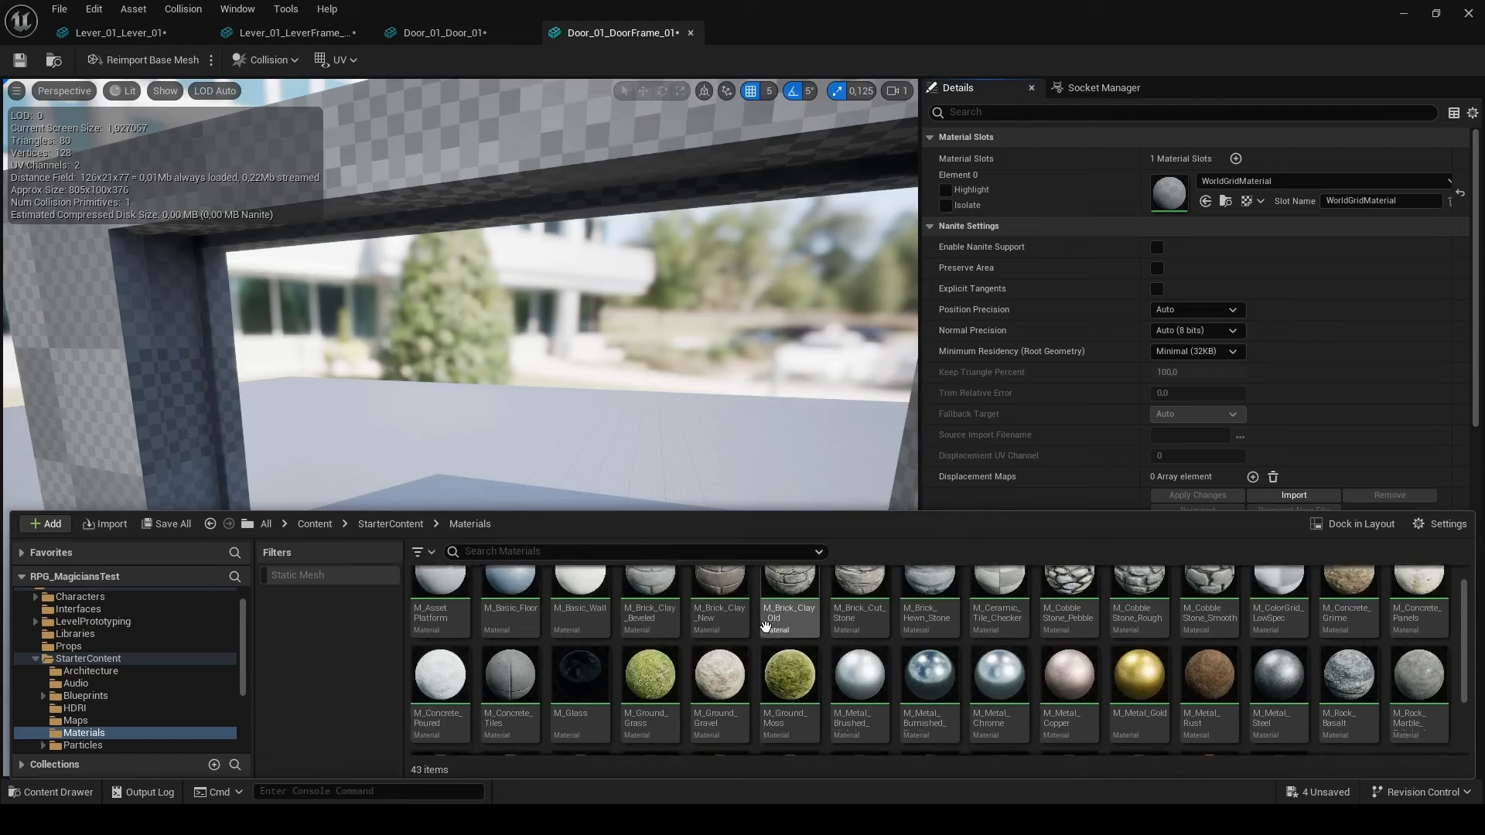
scroll(765, 626, "down", 1)
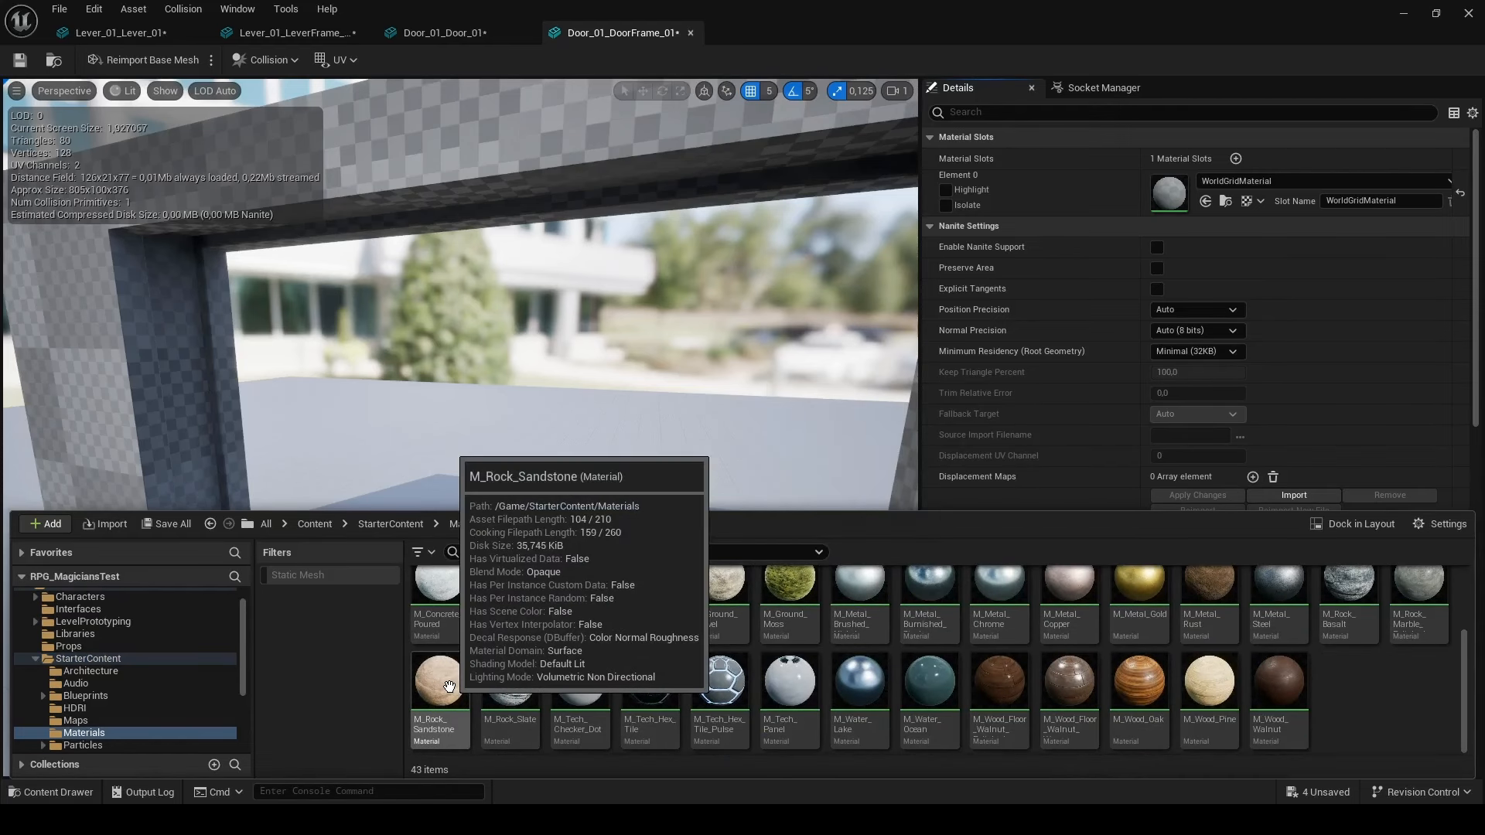
left_click(449, 686)
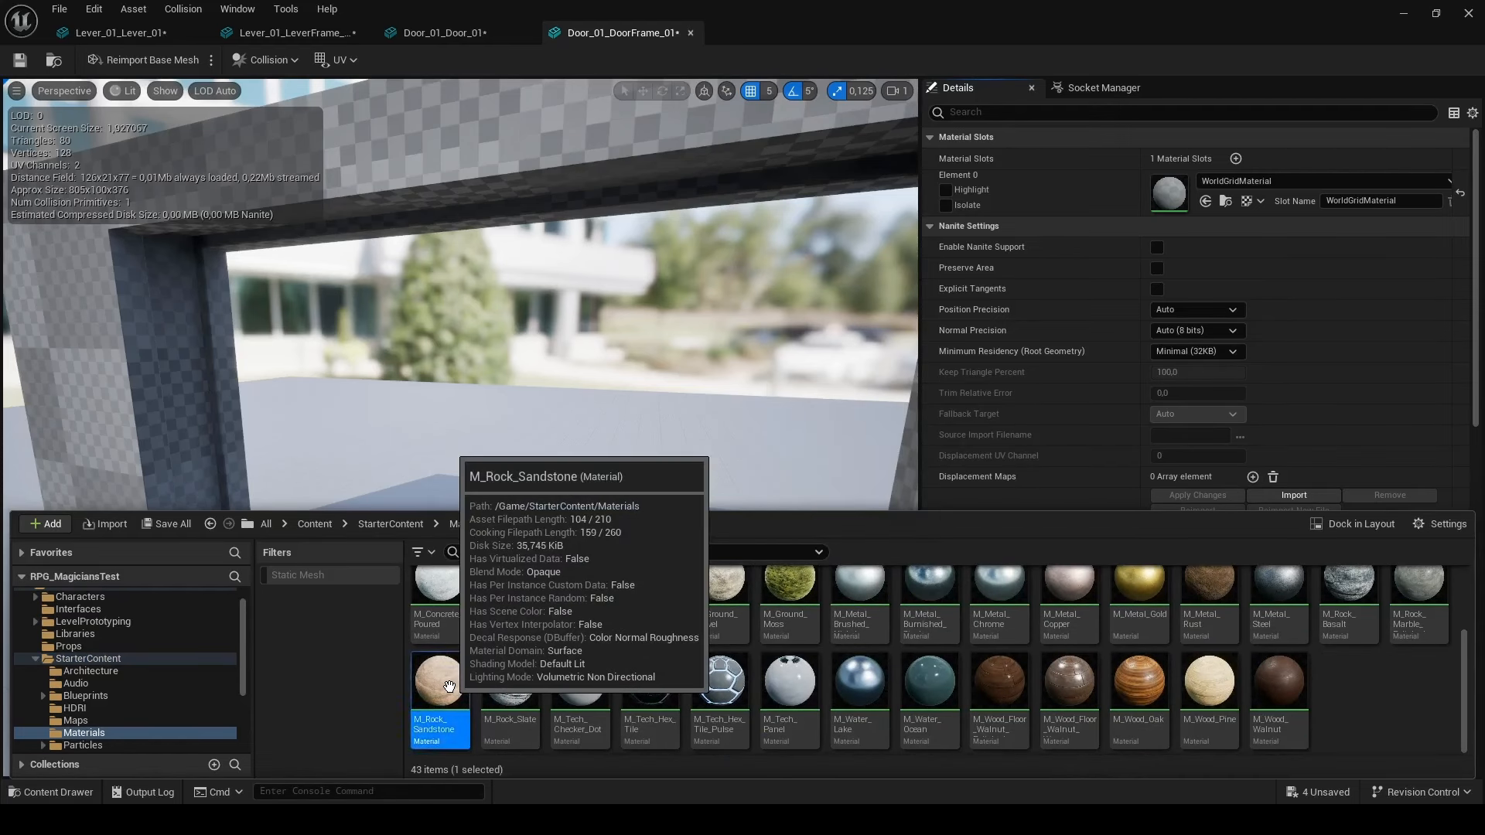
left_click(1205, 202)
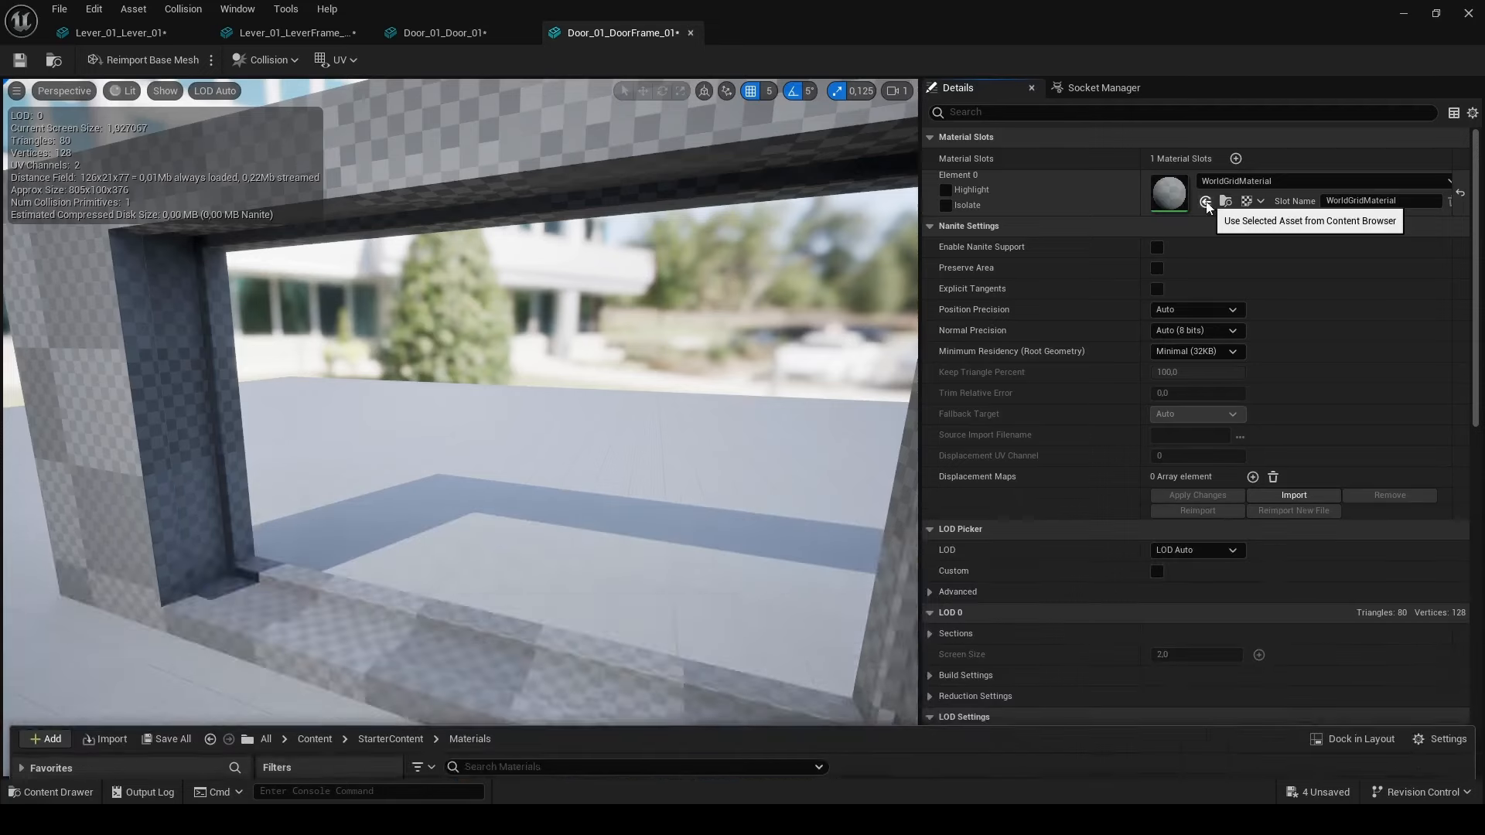
left_click(437, 33)
left_click(1205, 202)
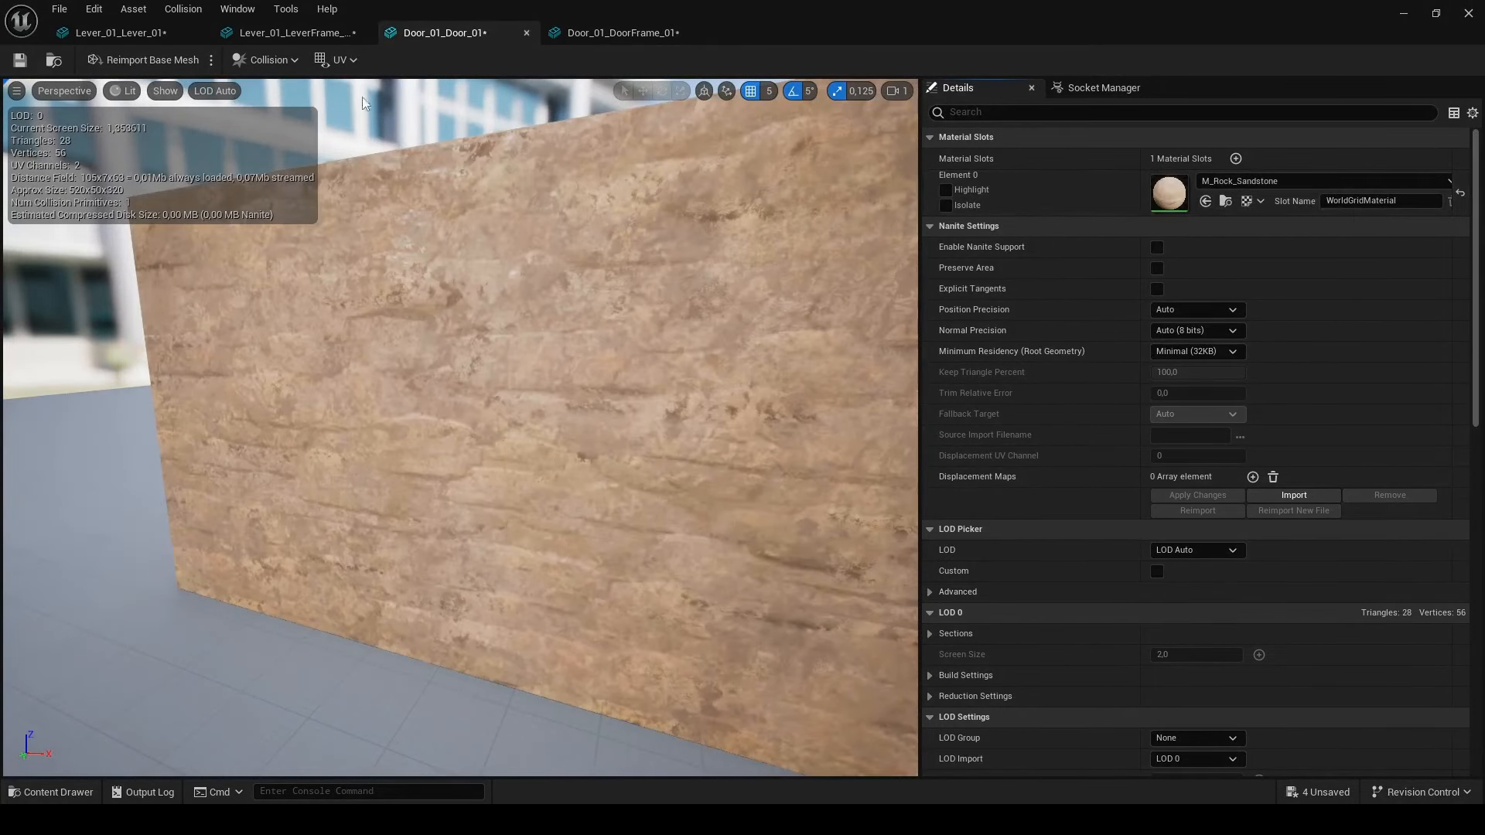
Assign M_Rock_Basalt from the StarterContent Materials folder to the lever frame and lever meshes
left_click(293, 33)
key("ctrl+space")
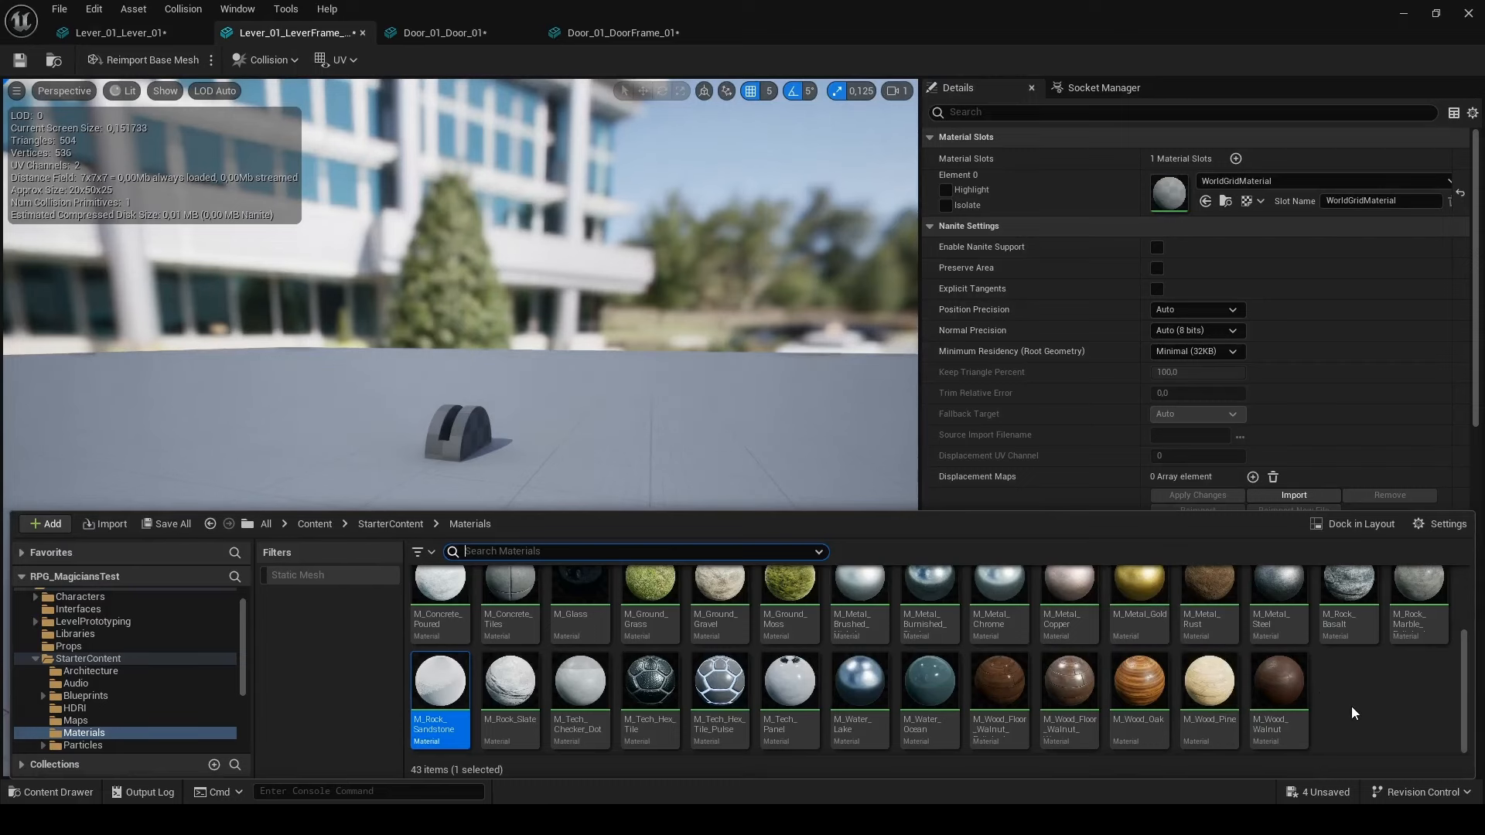
left_click(1353, 610)
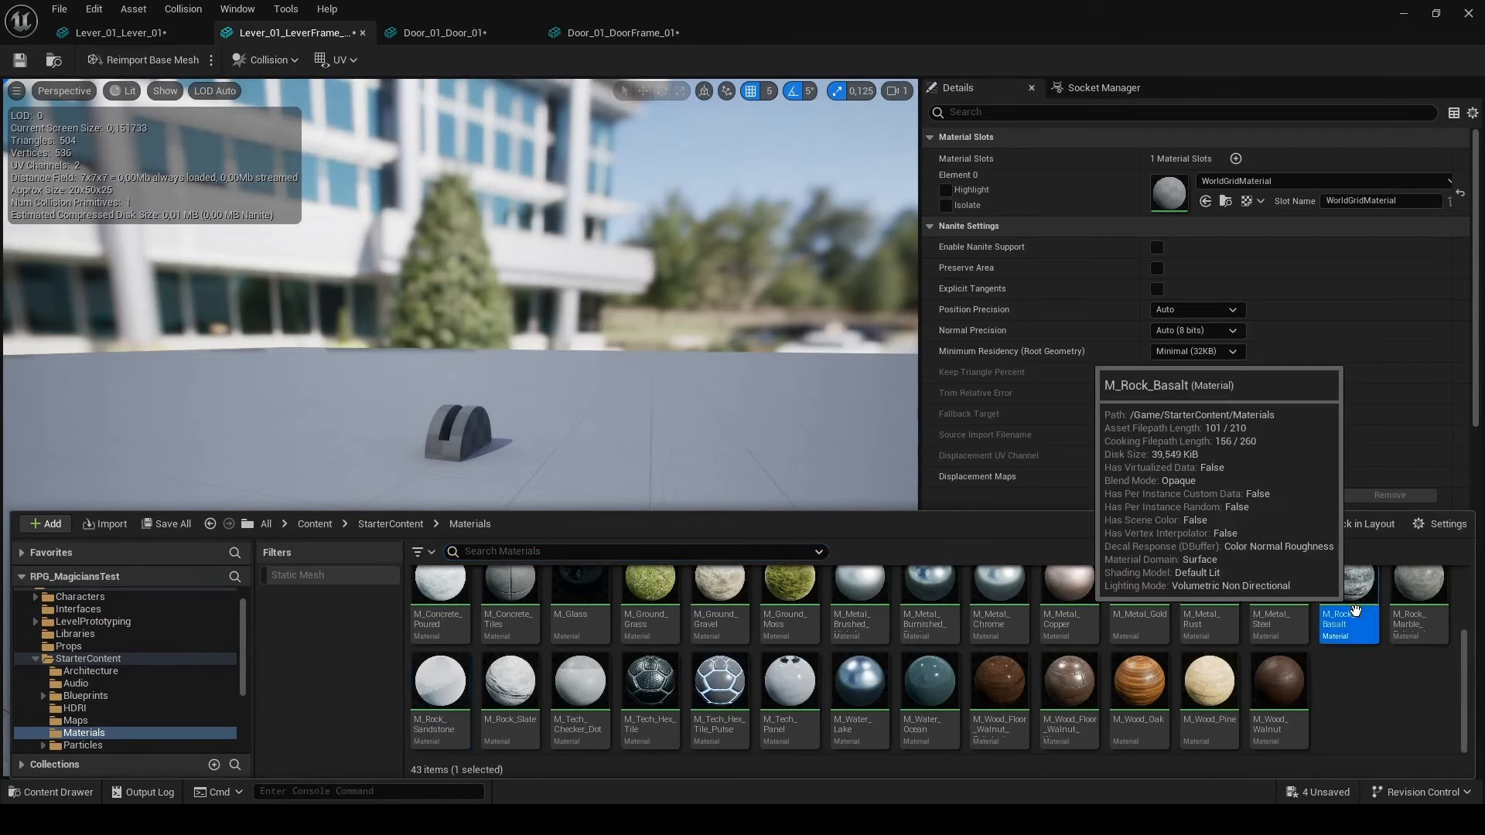
left_click(1205, 202)
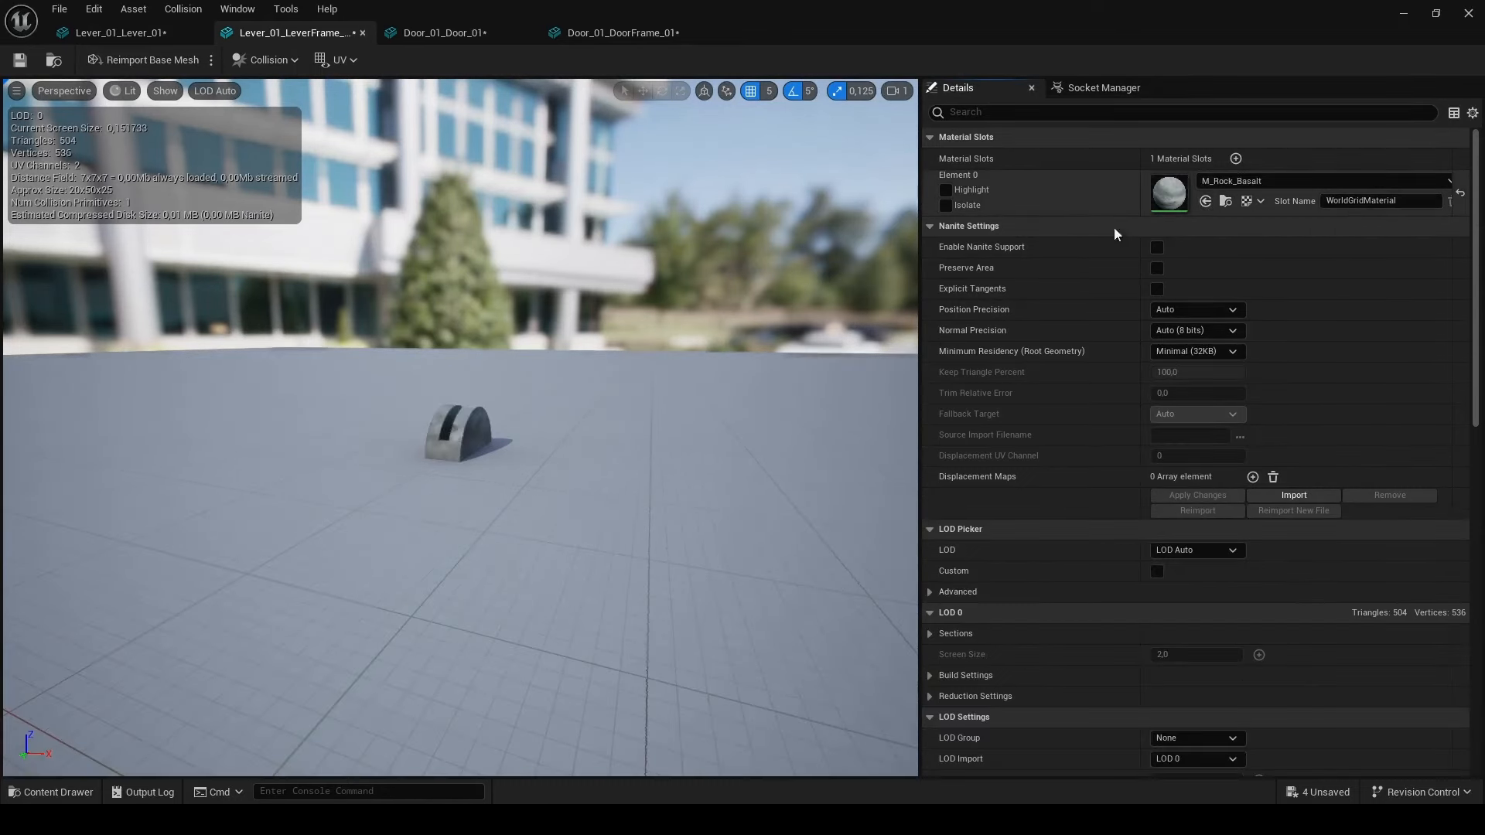
left_click(122, 32)
mouse_move(650, 344)
left_mouse_down("alt")
mouse_move(541, 343)
mouse_move(642, 351)
left_mouse_up("alt")
scroll(650, 344, "up", 5)
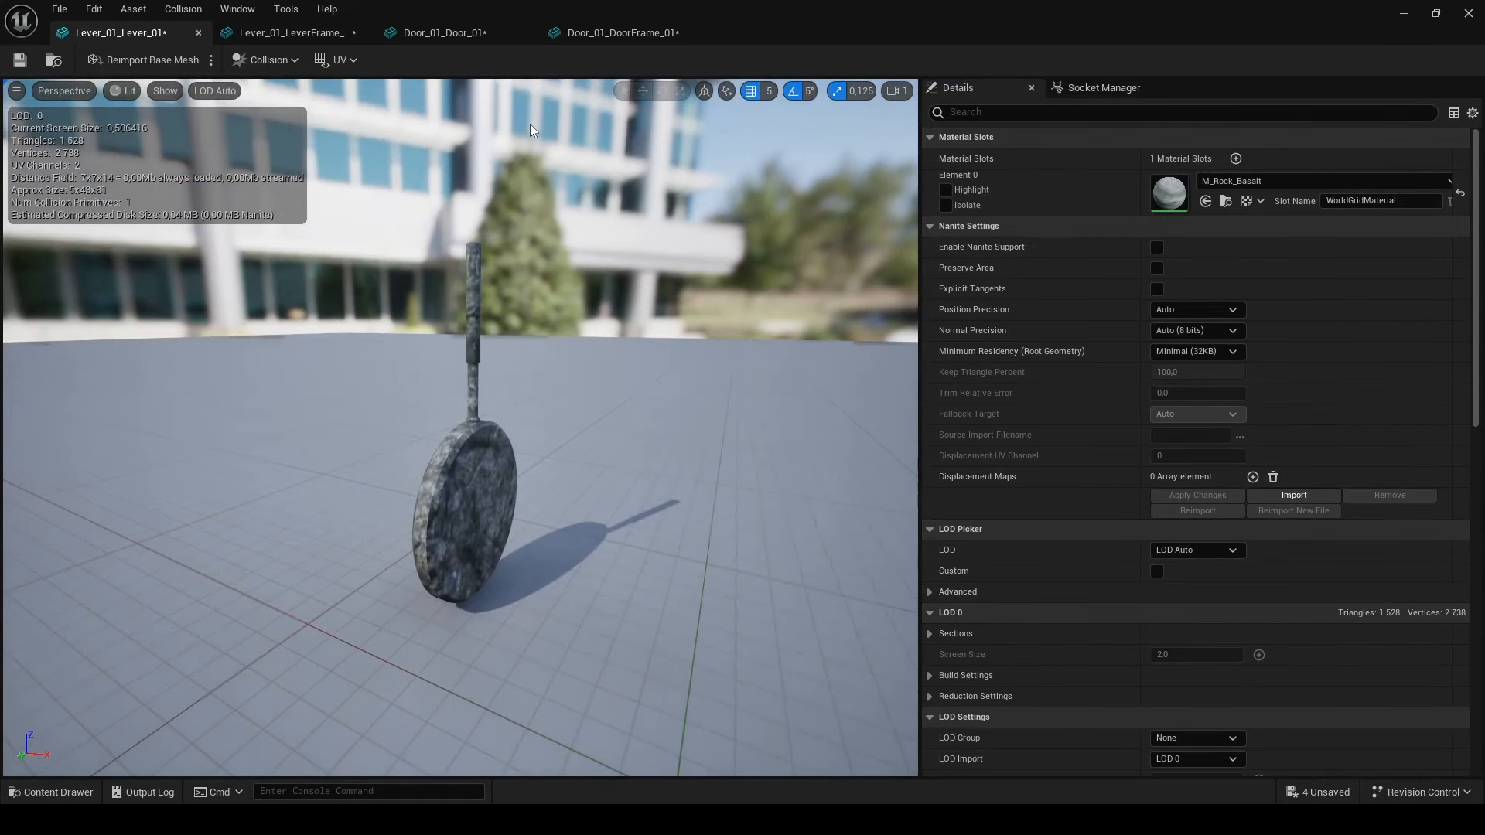
Display the door frame mesh's simple collision to examine its shape, and hide it again
left_click(556, 34)
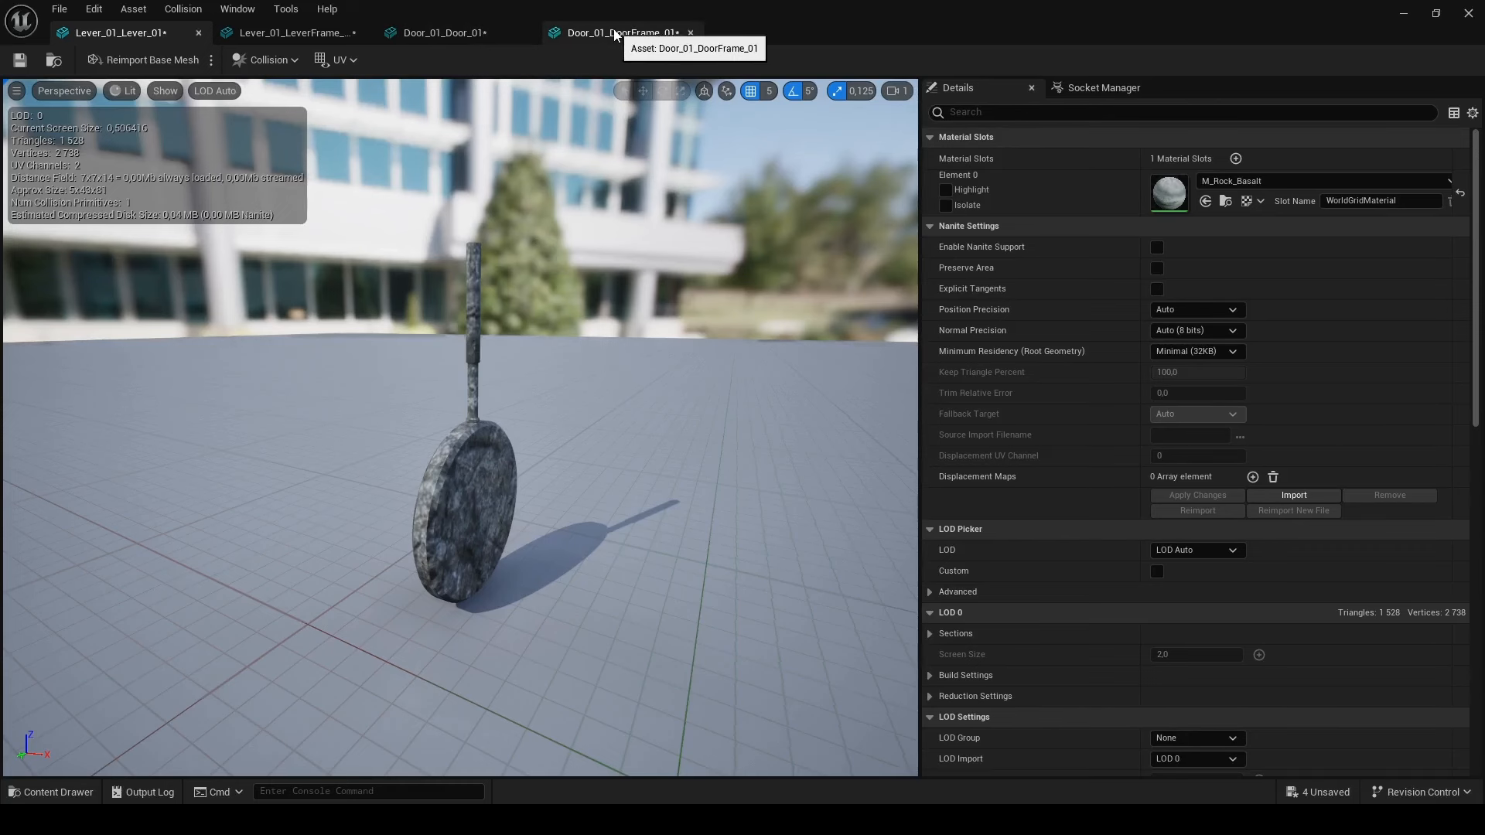
left_click(164, 91)
left_click(182, 311)
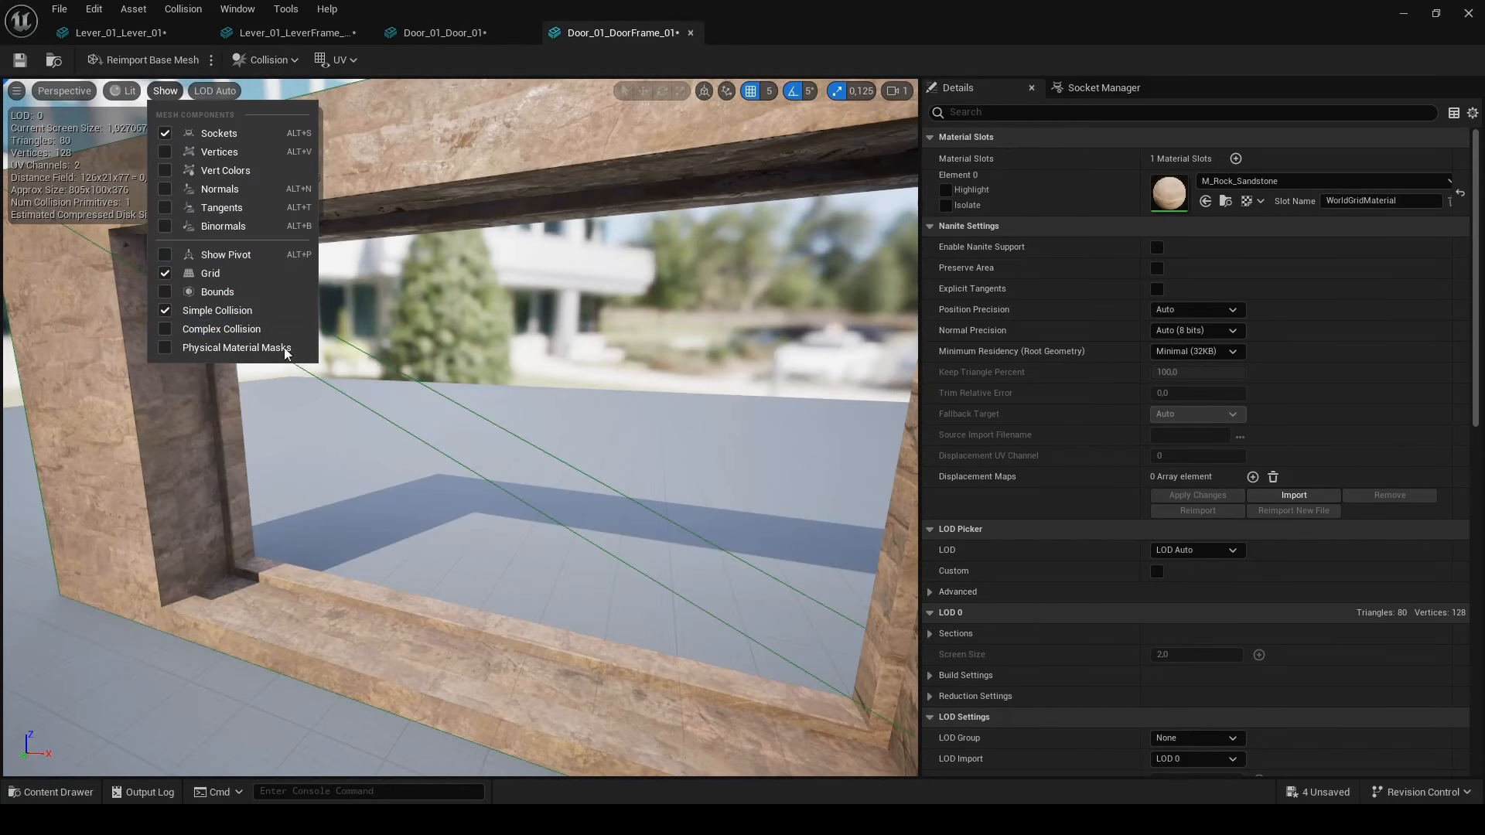
left_click(171, 312)
left_click(535, 65)
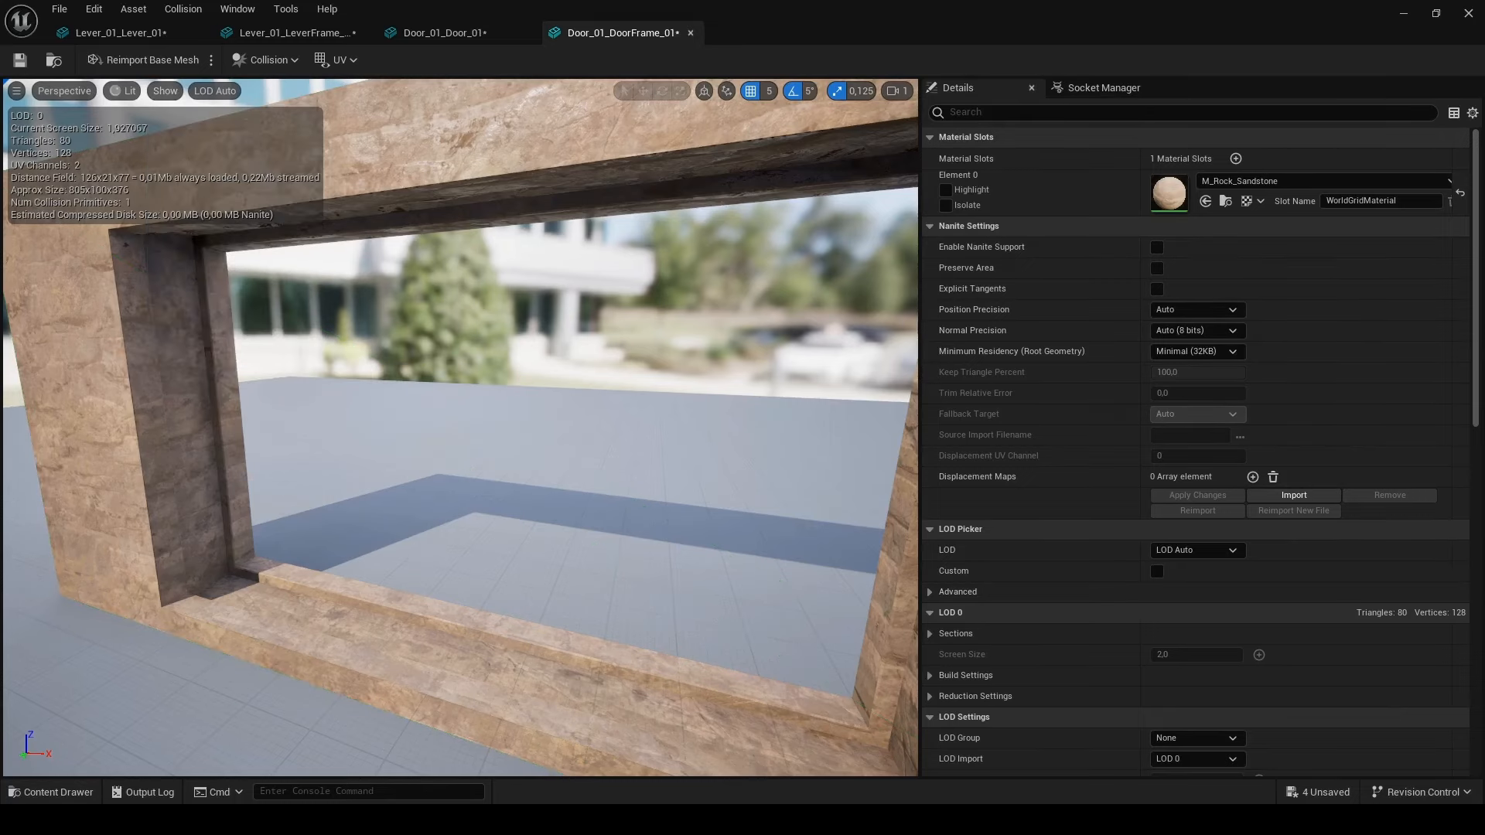
Set the door frame mesh's Collision Complexity to Use Complex Collision As Simple
scroll(1478, 259, "down", 3)
scroll(1237, 541, "down", 15)
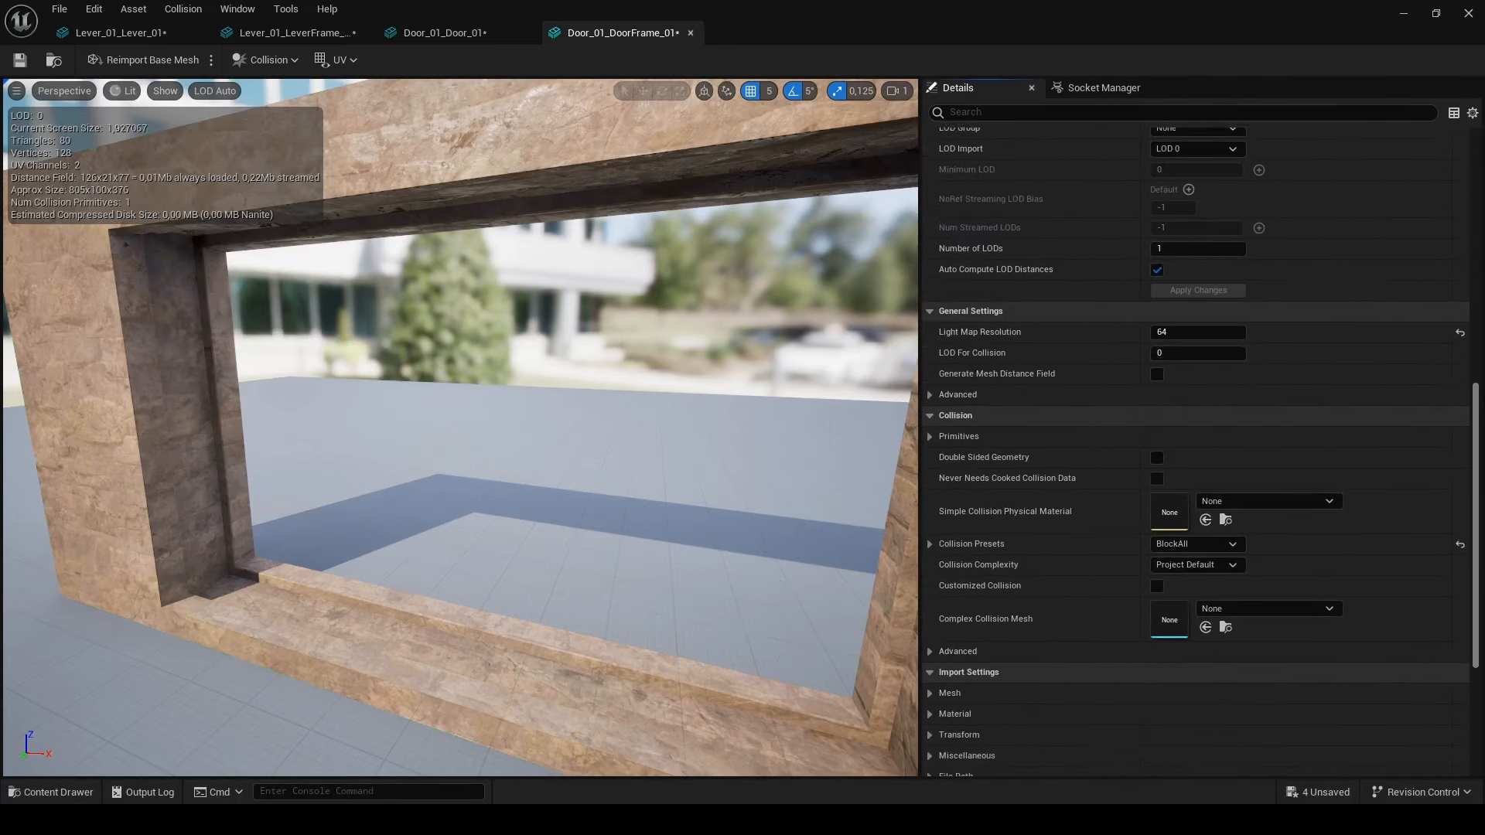
left_click(1209, 553)
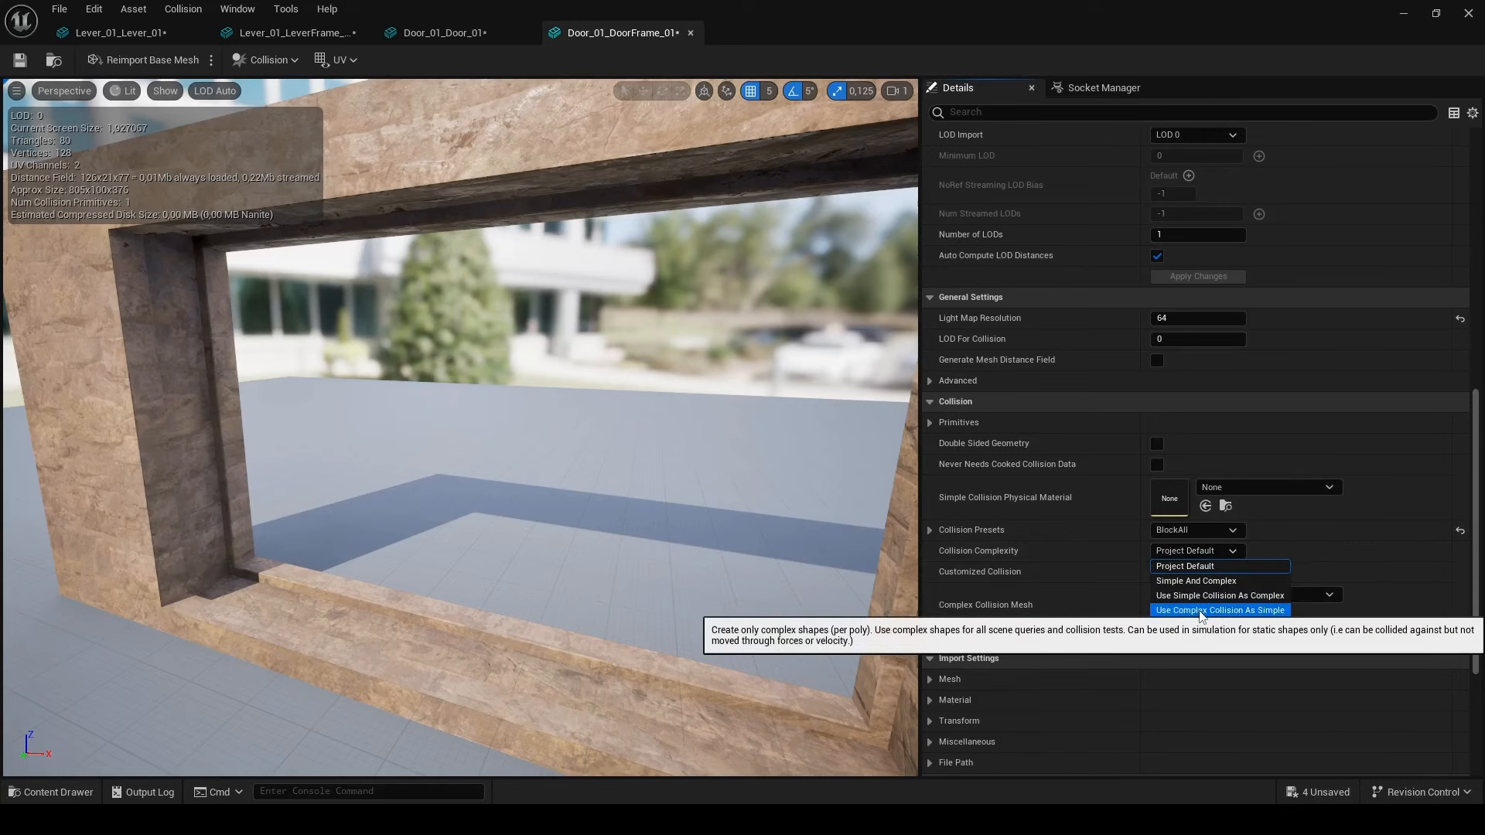
left_click(1201, 610)
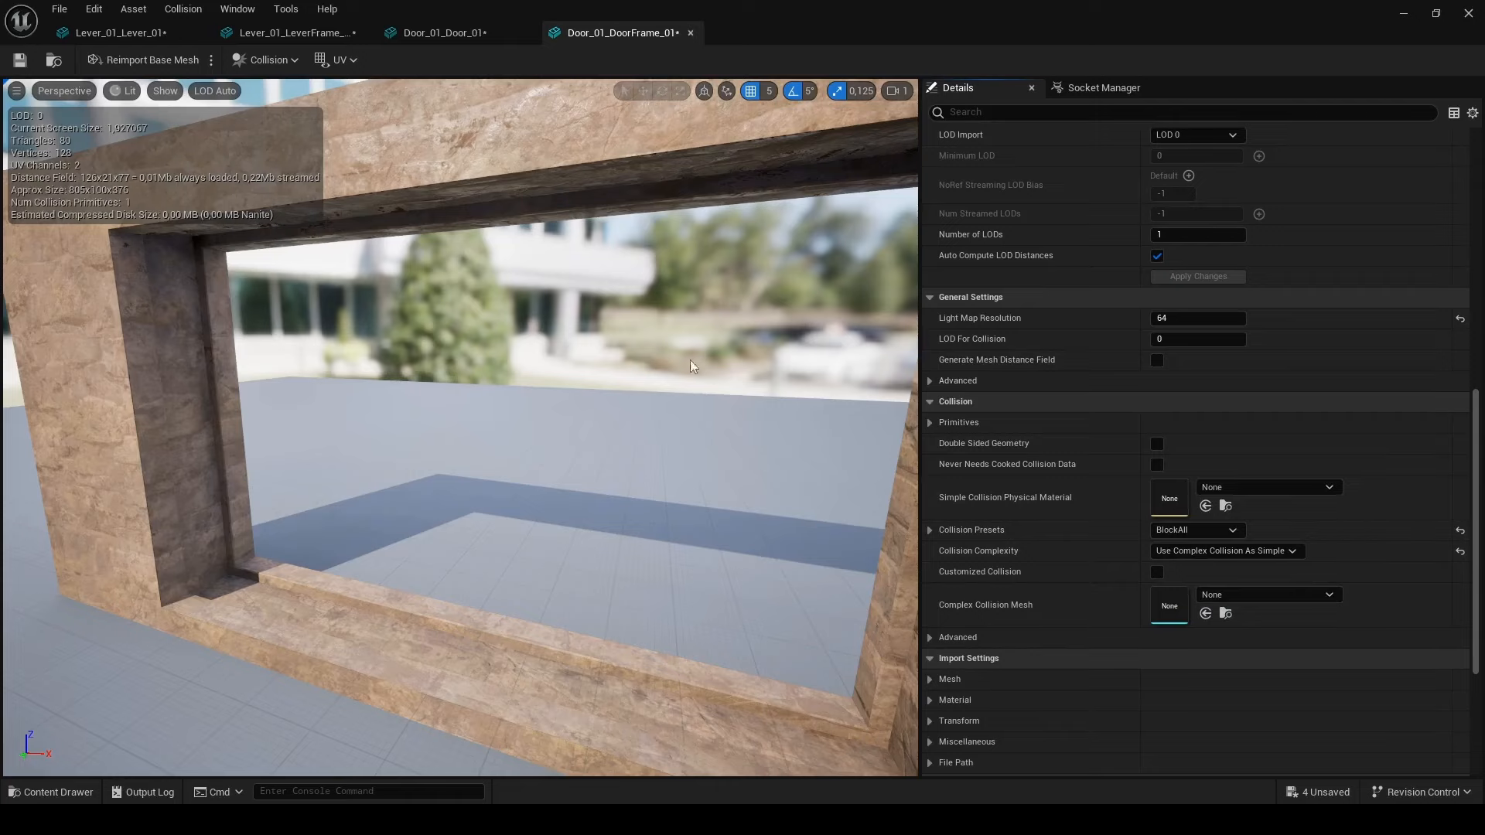
Set the lever mesh's Collision Complexity to Use Complex Collision As Simple
left_click(121, 32)
scroll(1156, 560, "down", 5)
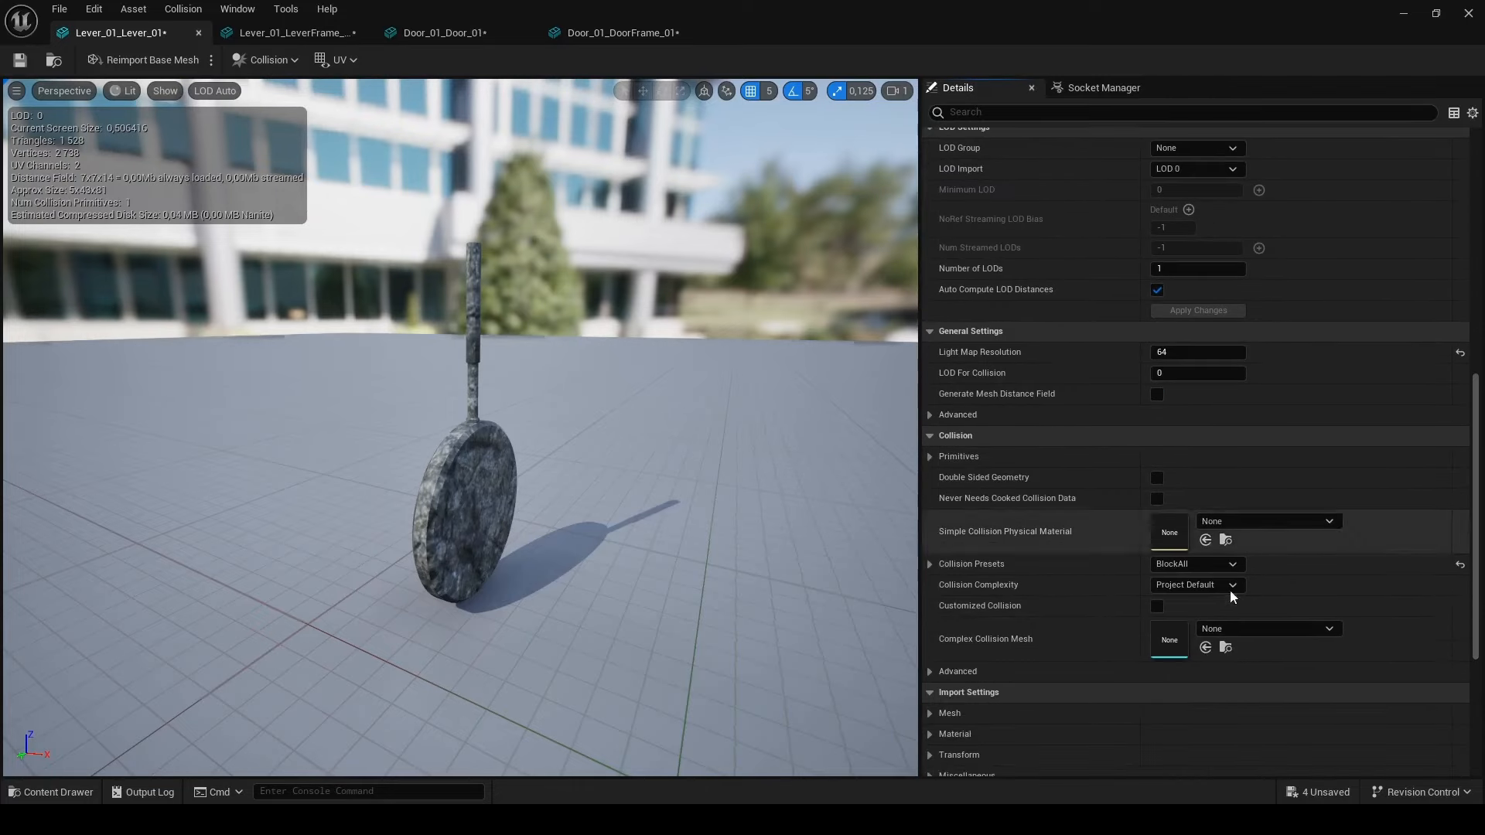
left_click(1231, 588)
left_click(1206, 640)
Display the lever frame's simple collision, look at the door mesh and close the static mesh editor window
left_click(290, 32)
left_click(164, 90)
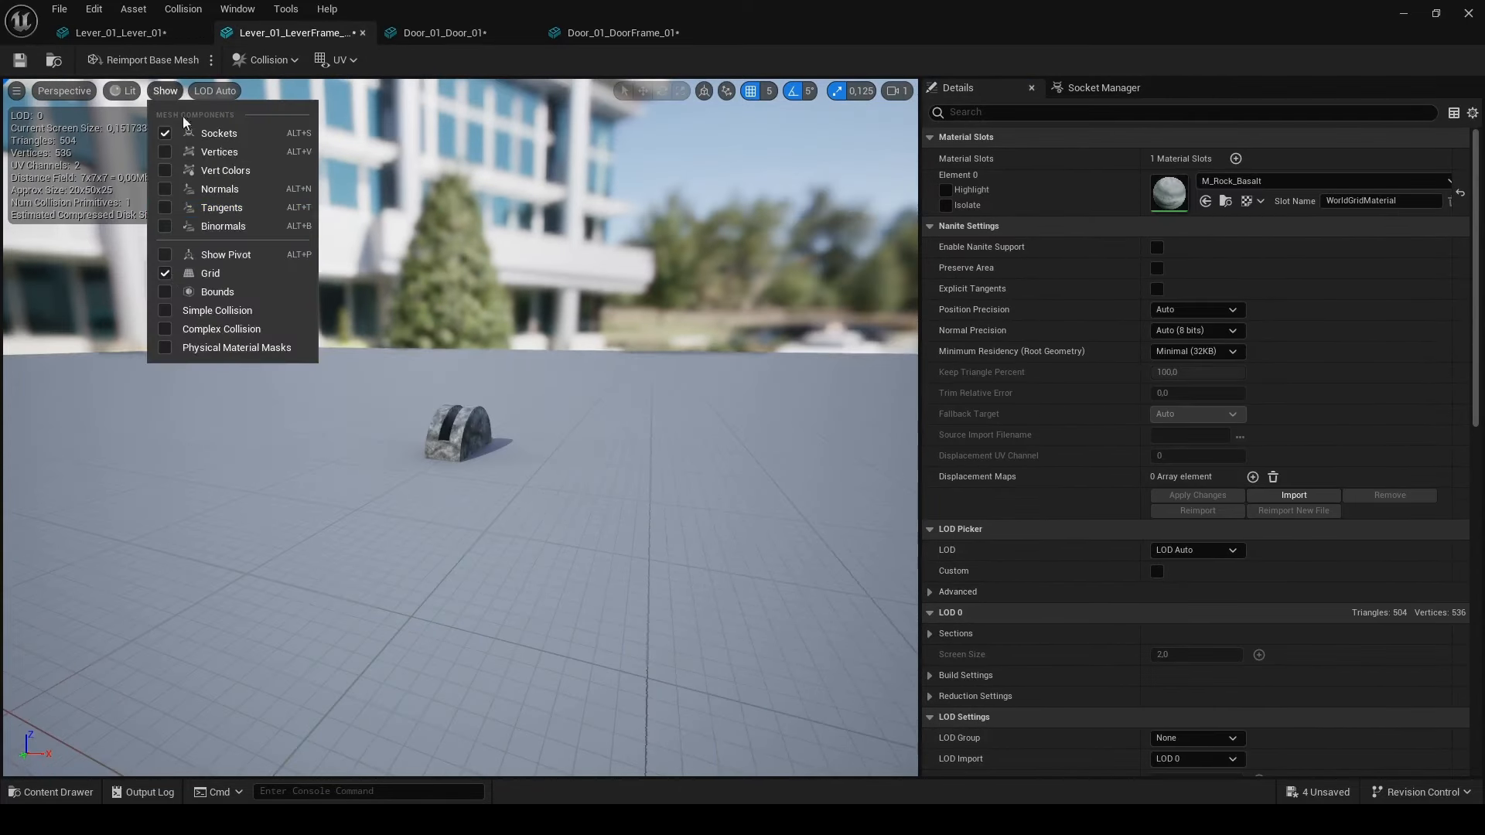
left_click(178, 310)
left_click(445, 32)
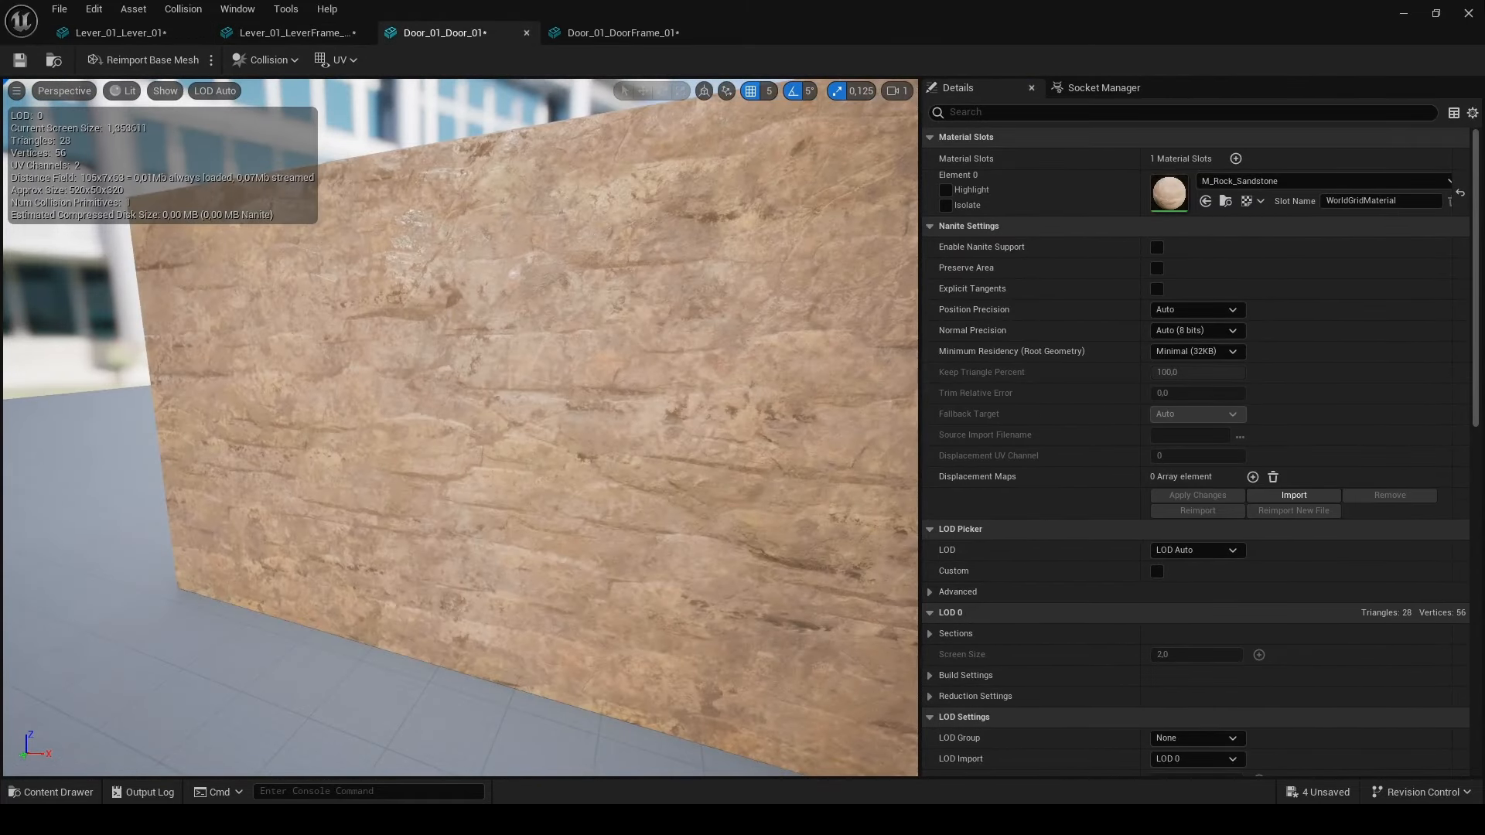
left_click(1469, 13)
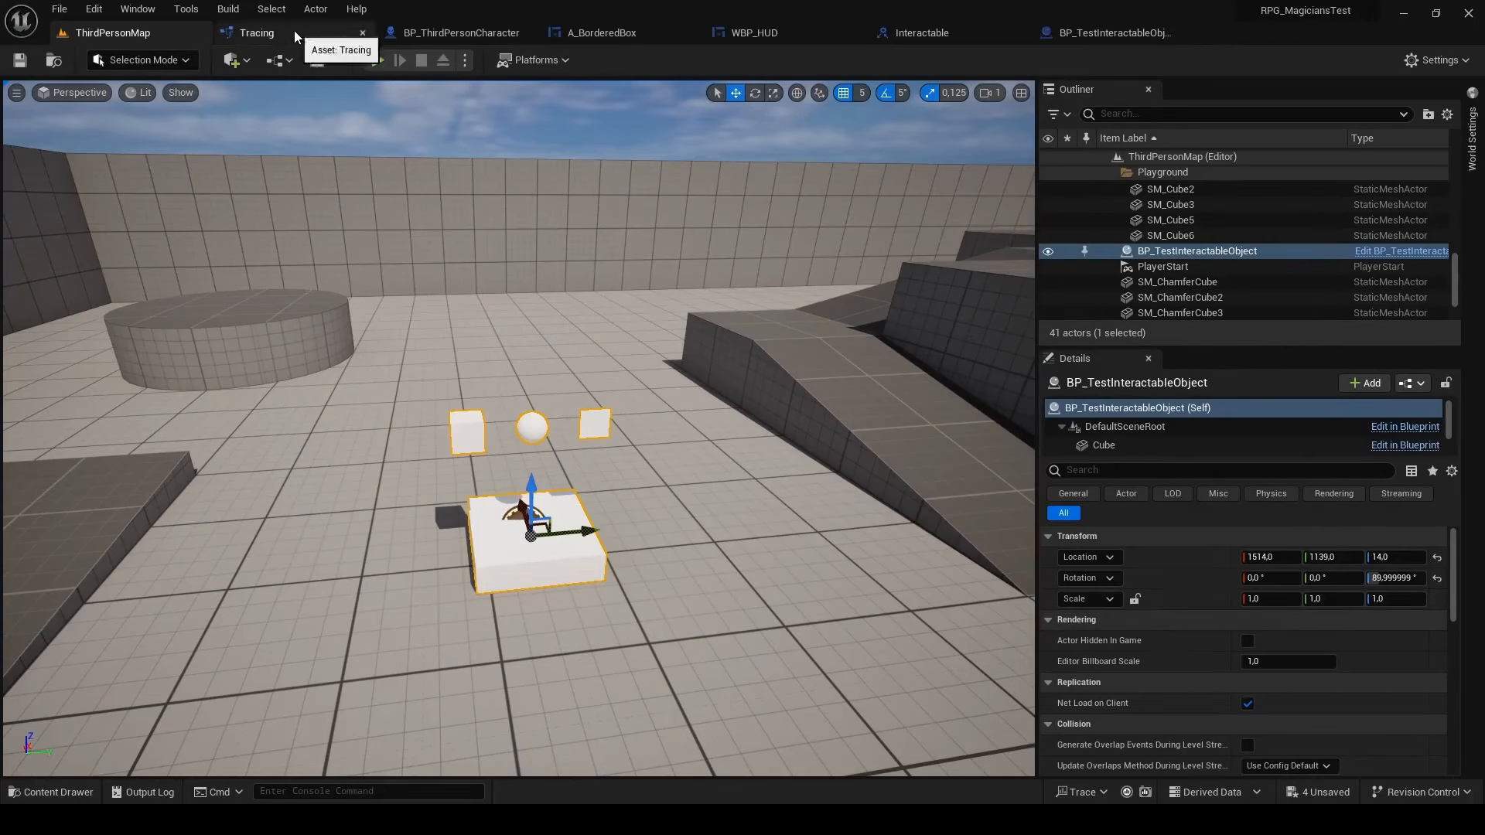
Create an Actor Blueprint class named BP_Door in the project's Props folder
key("ctrl+space")
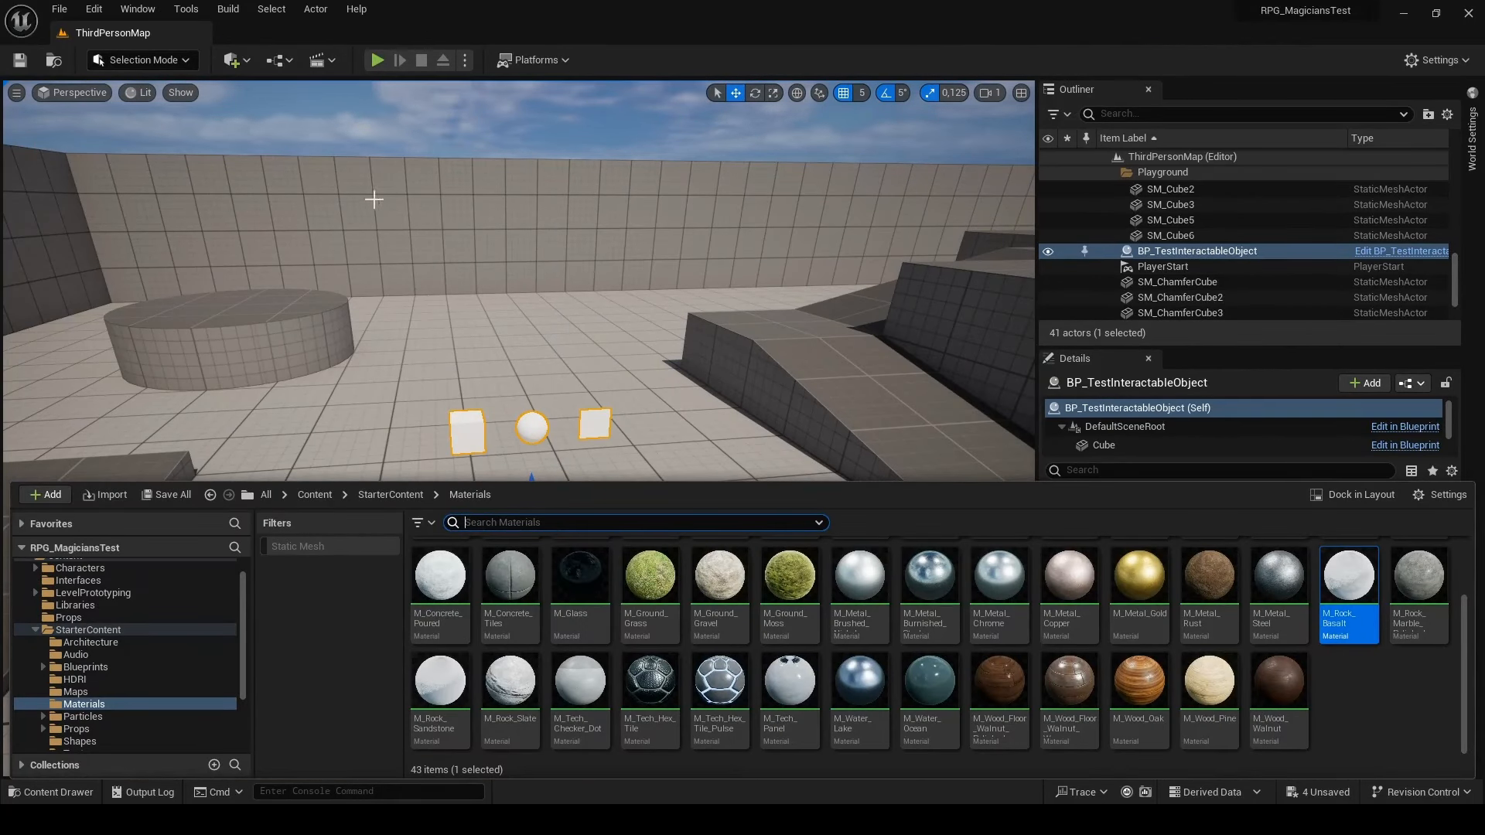
left_click(71, 617)
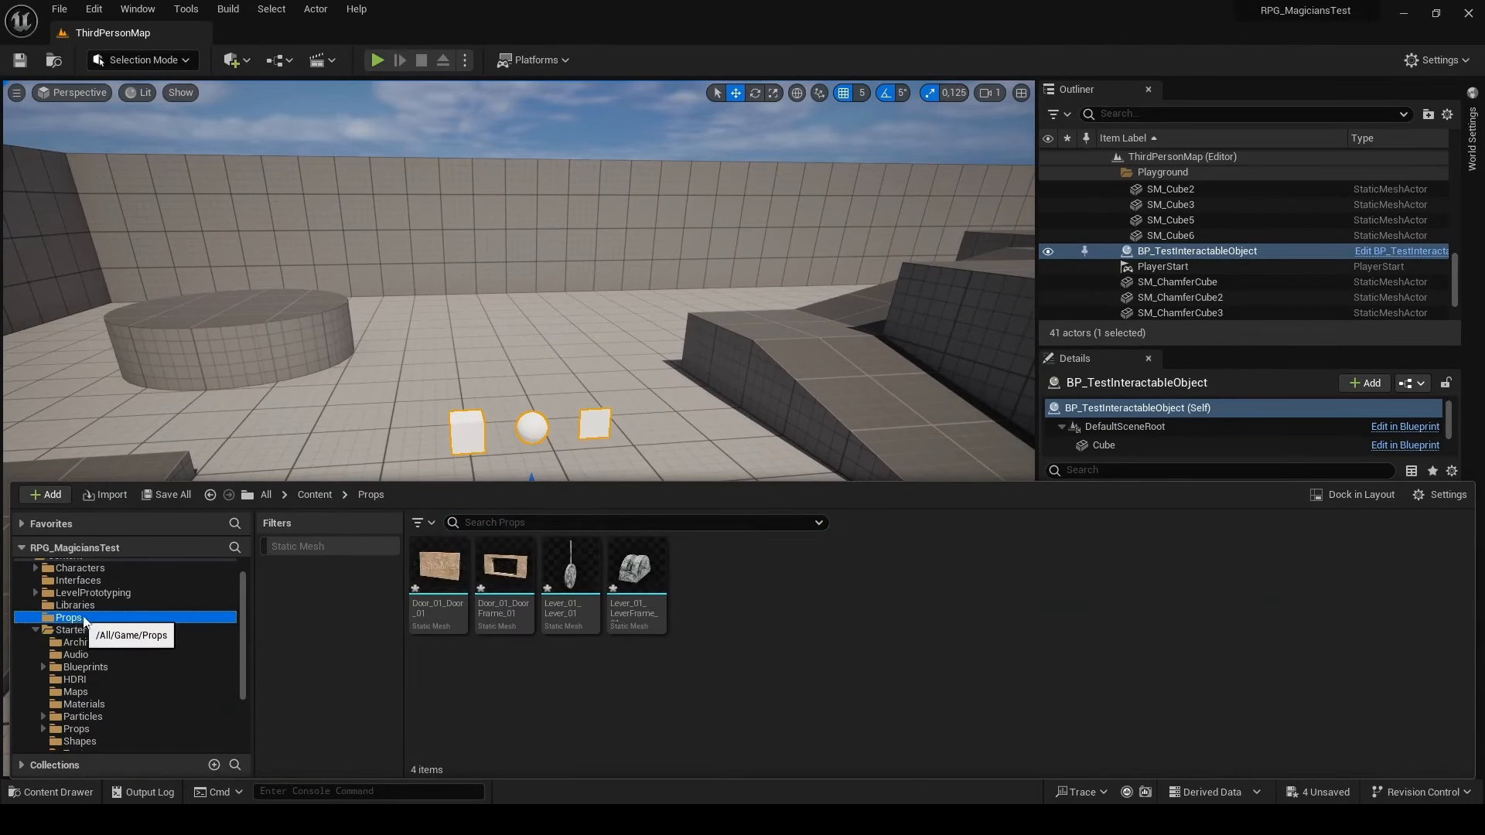
right_click(704, 607)
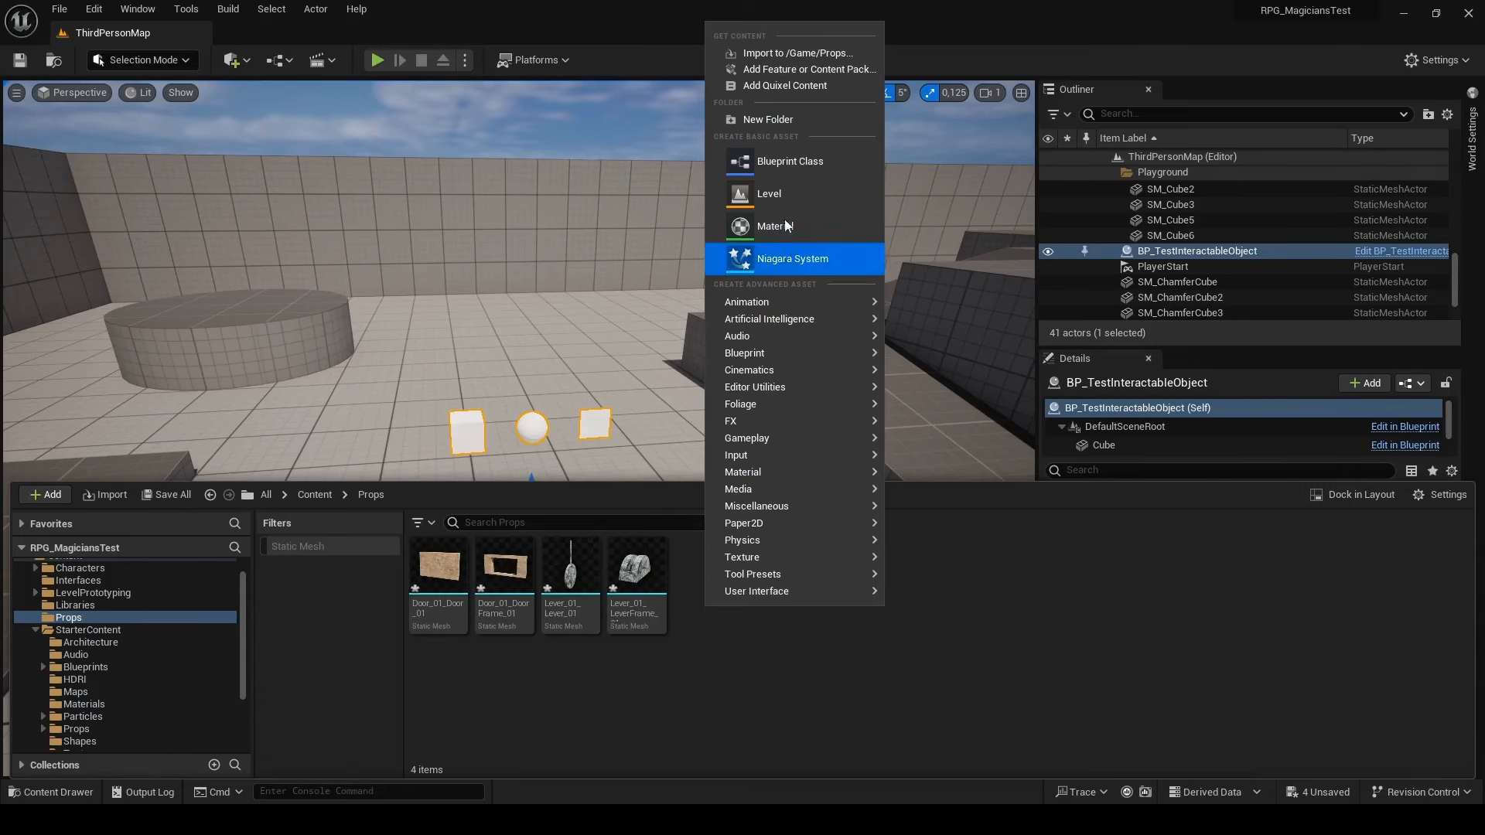
left_click(790, 163)
left_click(596, 263)
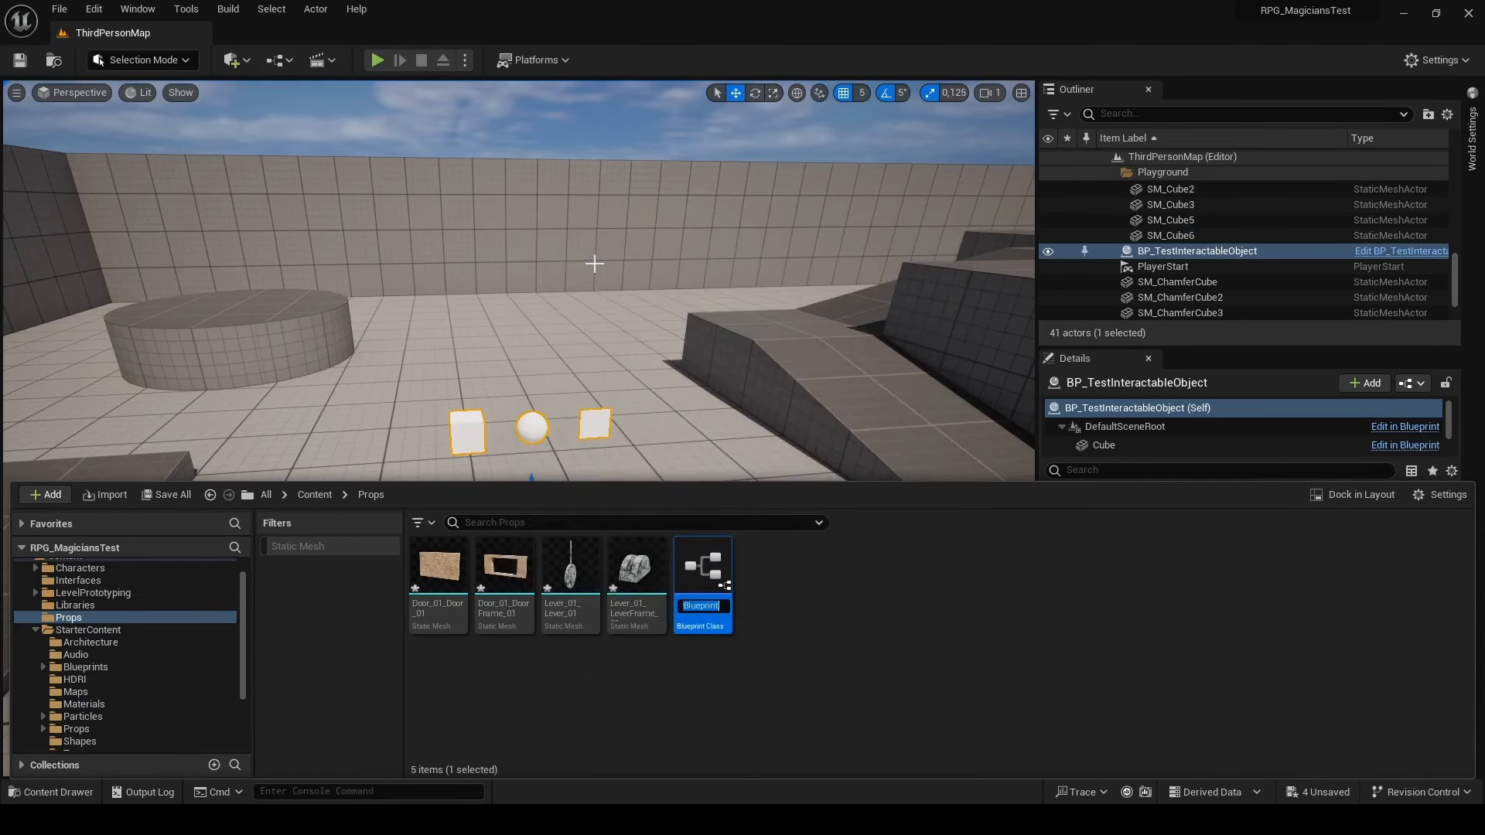
type("BP_Door")
key("Return")
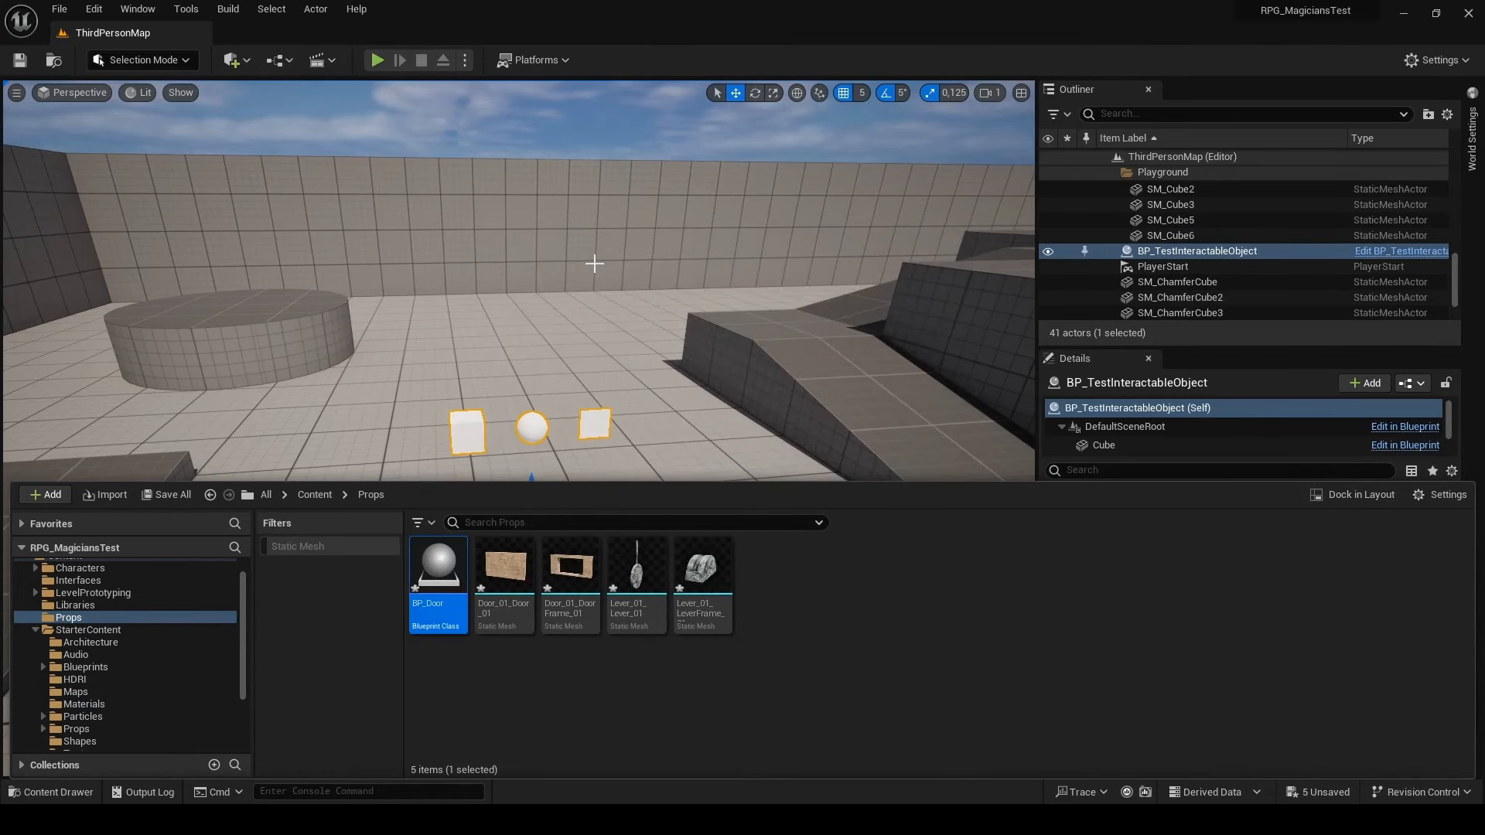
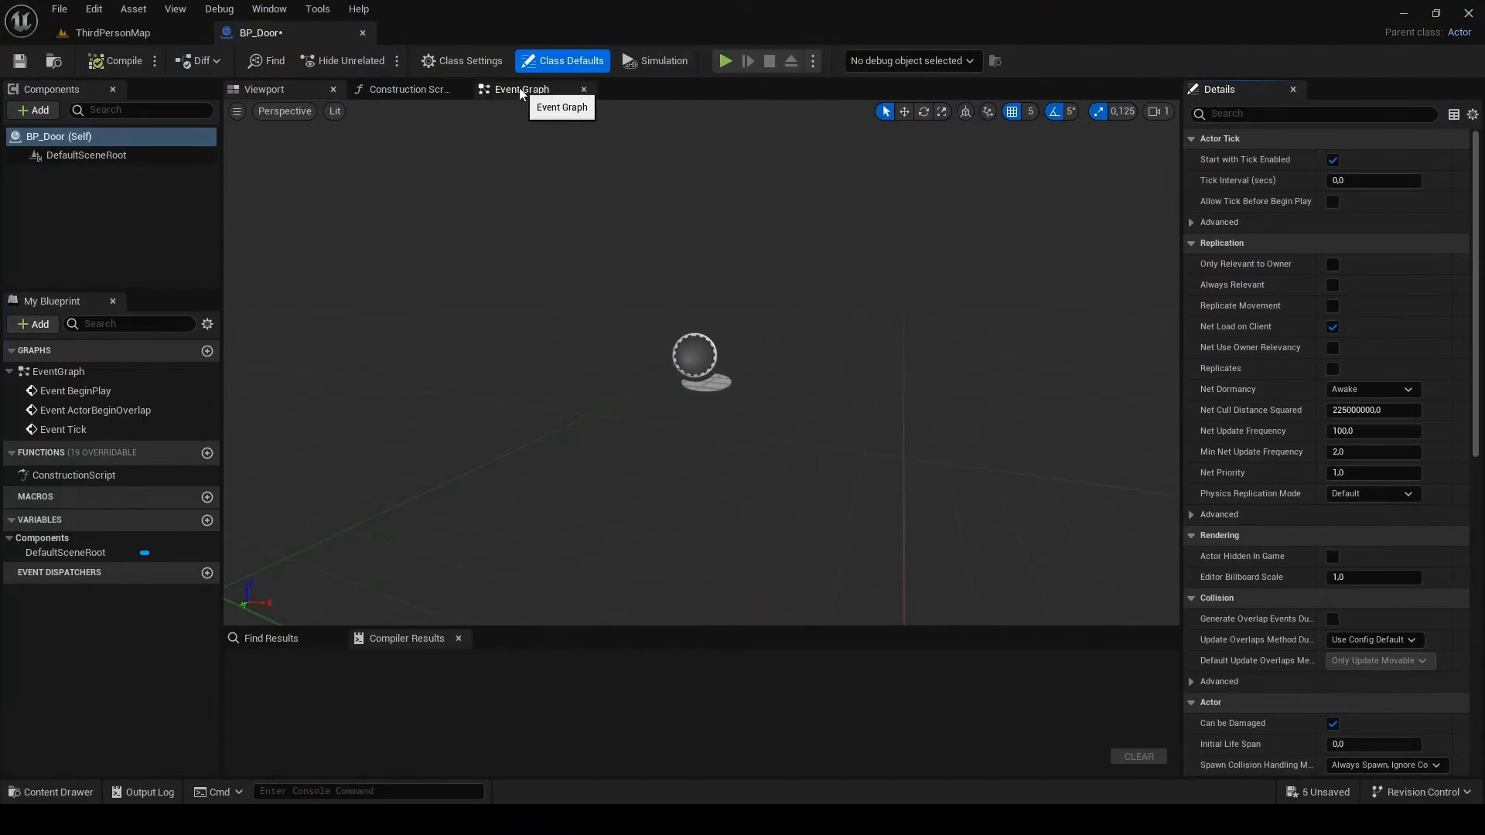
Add a custom event named Open below Event Tick in the Event Graph of BP_Door
left_click(518, 89)
right_click_drag(501, 342, 261, 252)
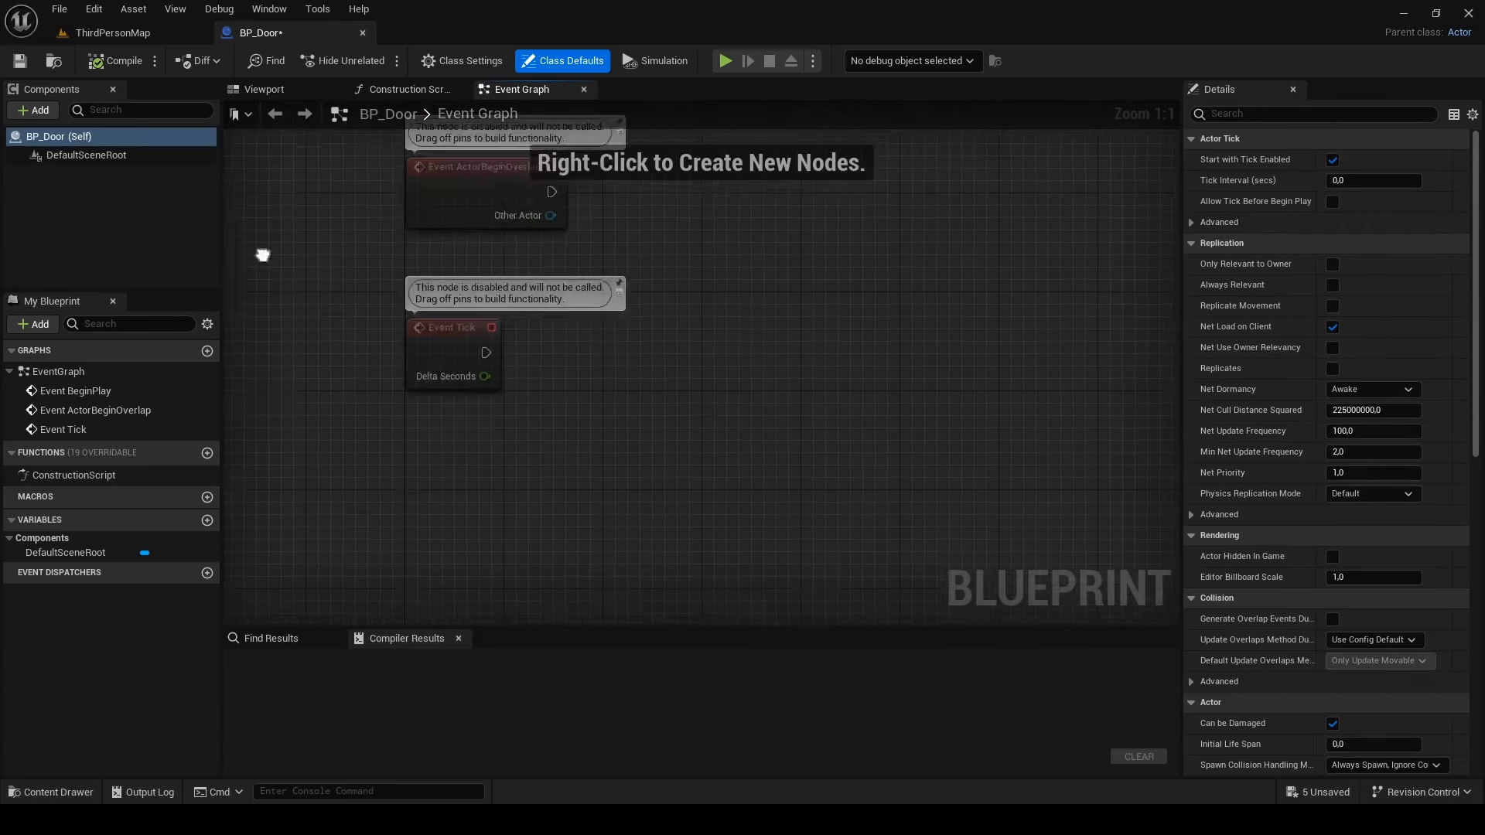
right_click(433, 371)
type("custom")
key("Return")
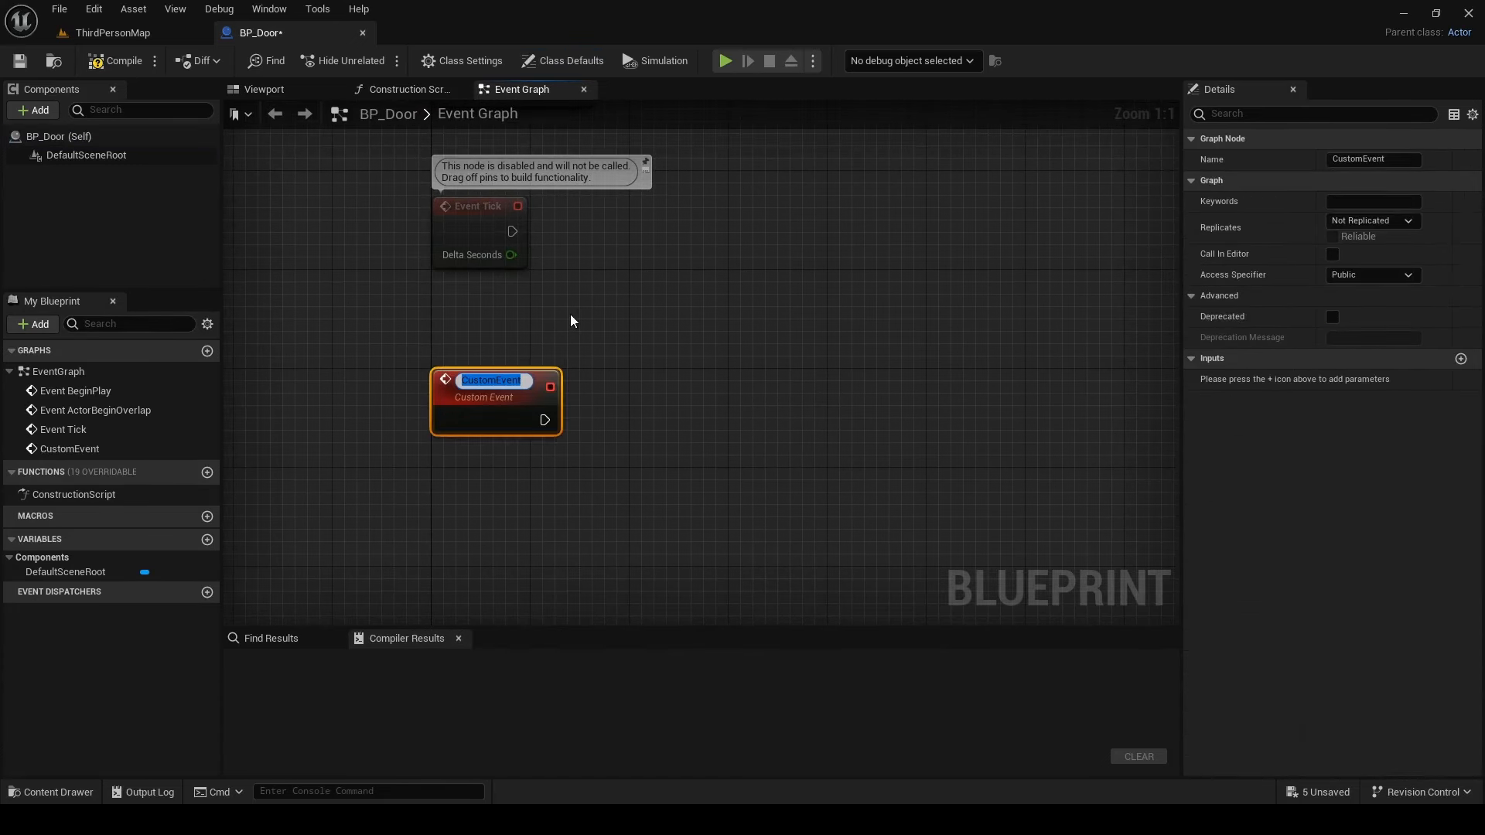
type("Open")
key("Return")
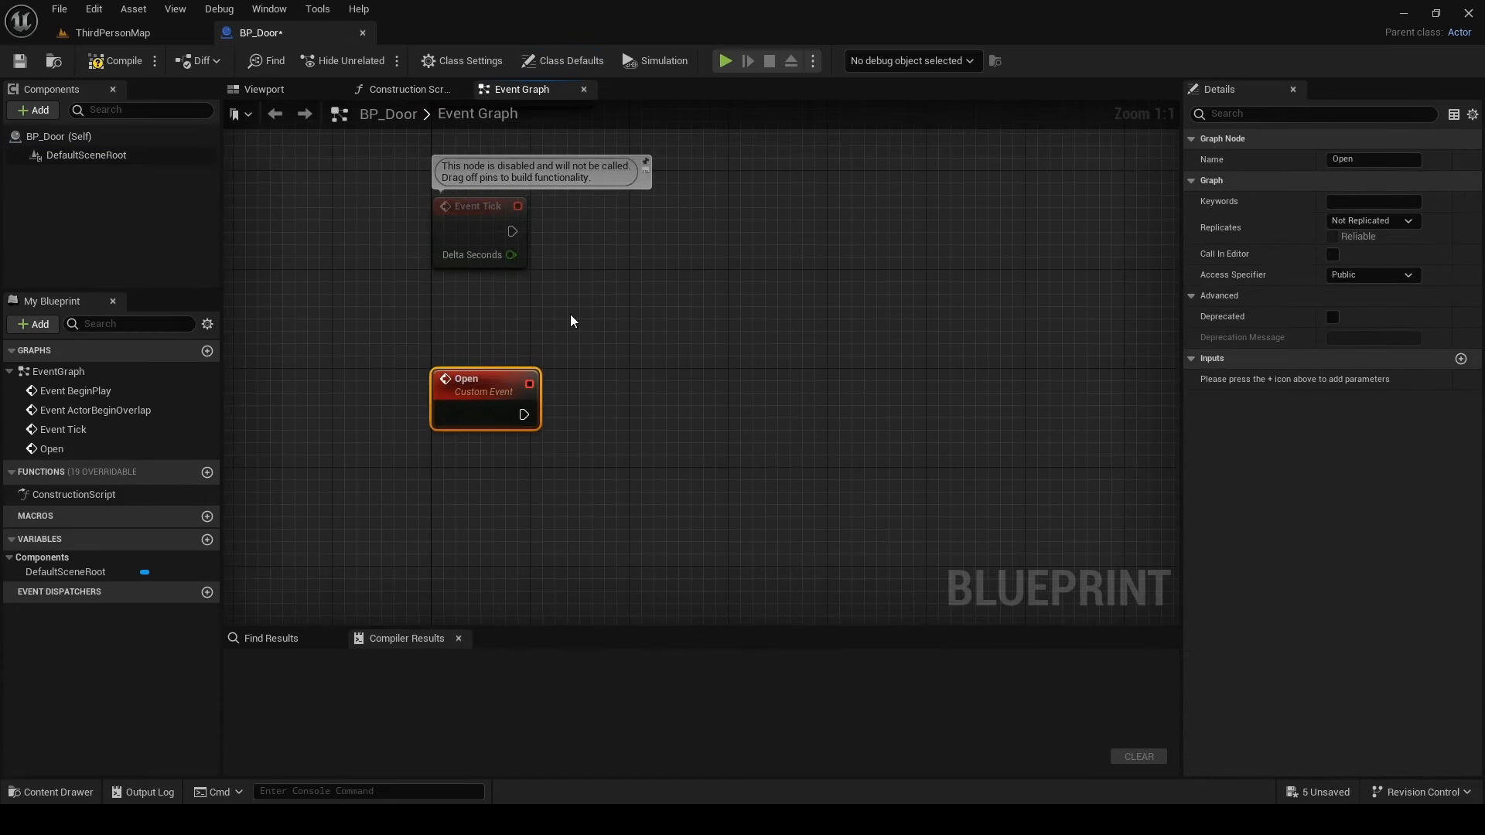
Add a custom event named Close below the Open event
right_click(436, 475)
type("cust")
key("Return")
type("Close")
key("Return")
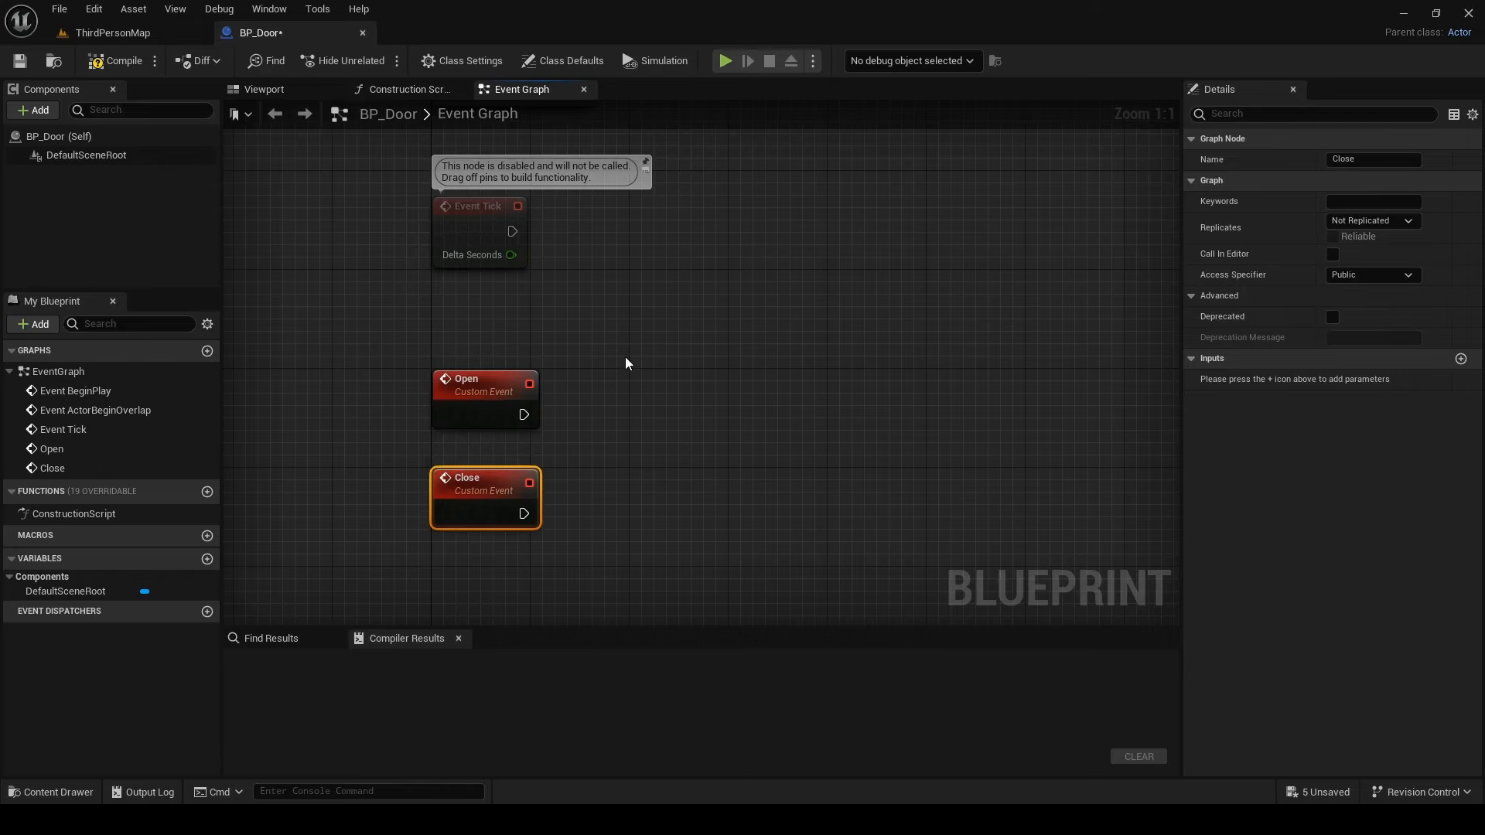
Add a custom event named Toggle below the Close event
right_click_drag(625, 355, 646, 259)
right_click(449, 416)
type("cust")
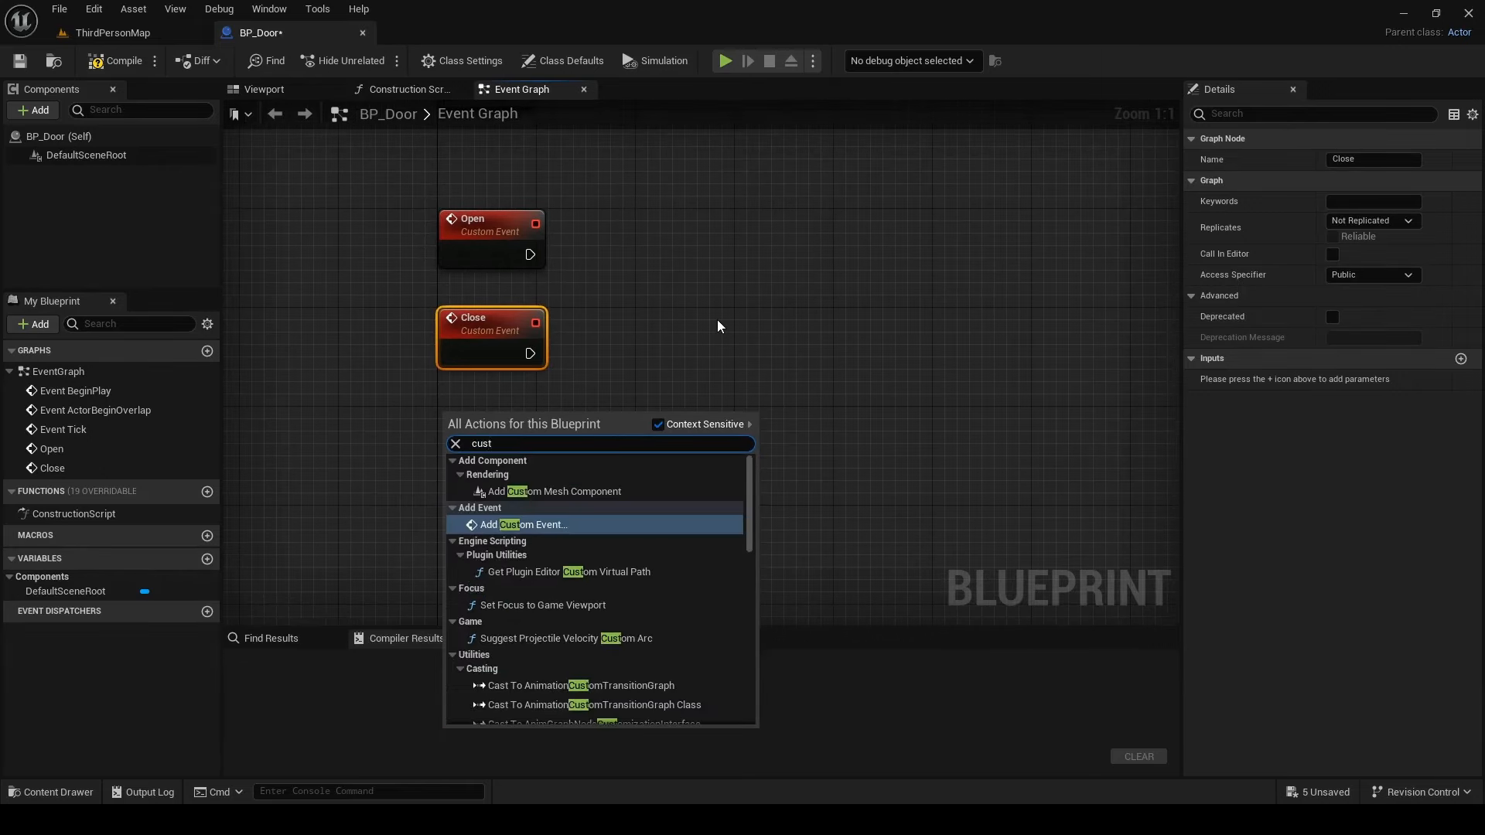
key("Return")
type("Toggle")
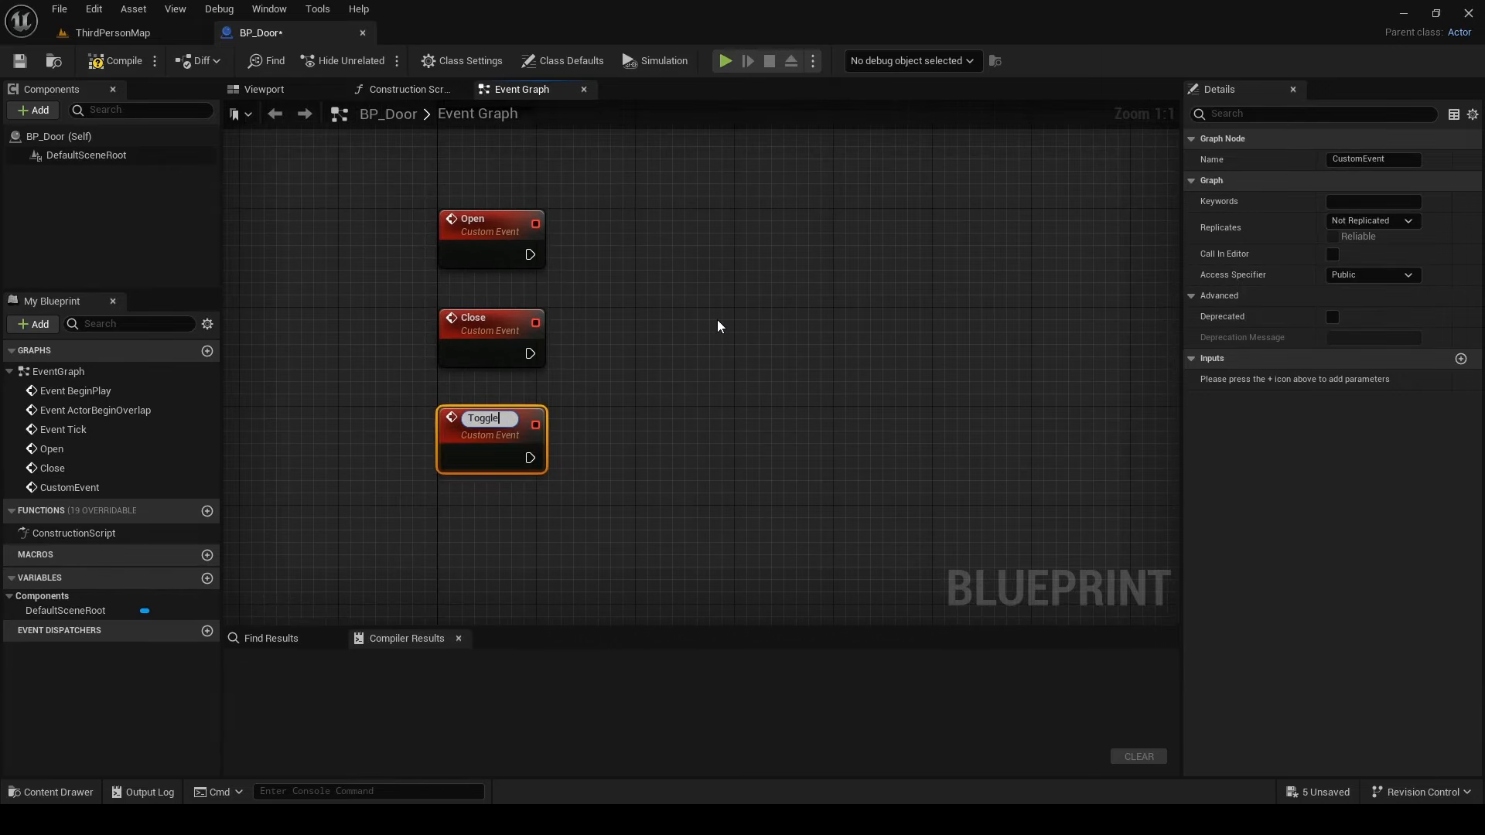
key("Return")
Add a custom event named Close&Lock below the Toggle event
right_click(443, 514)
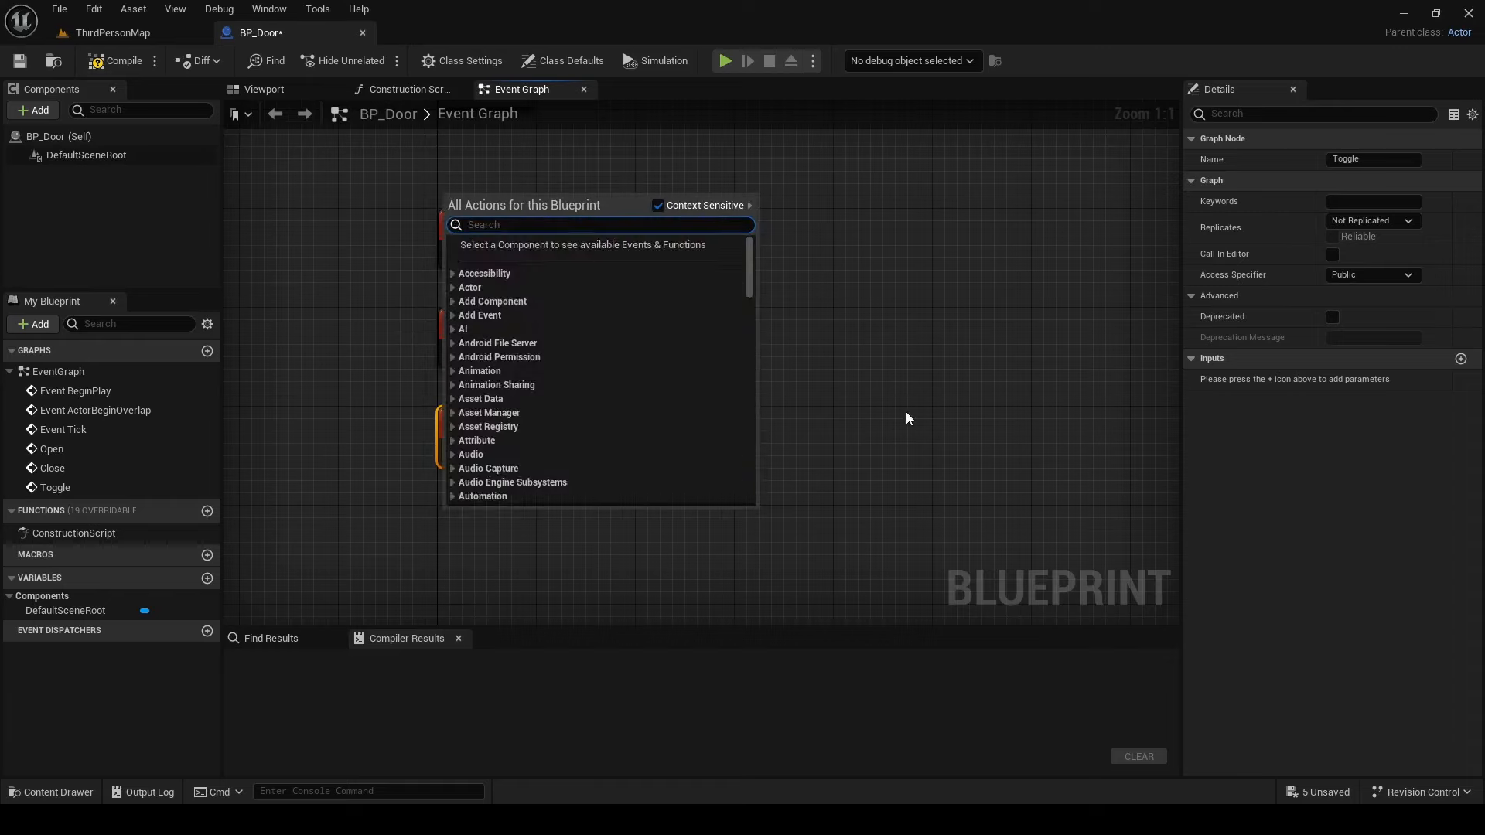
type("cust")
key("Return")
type("Close")
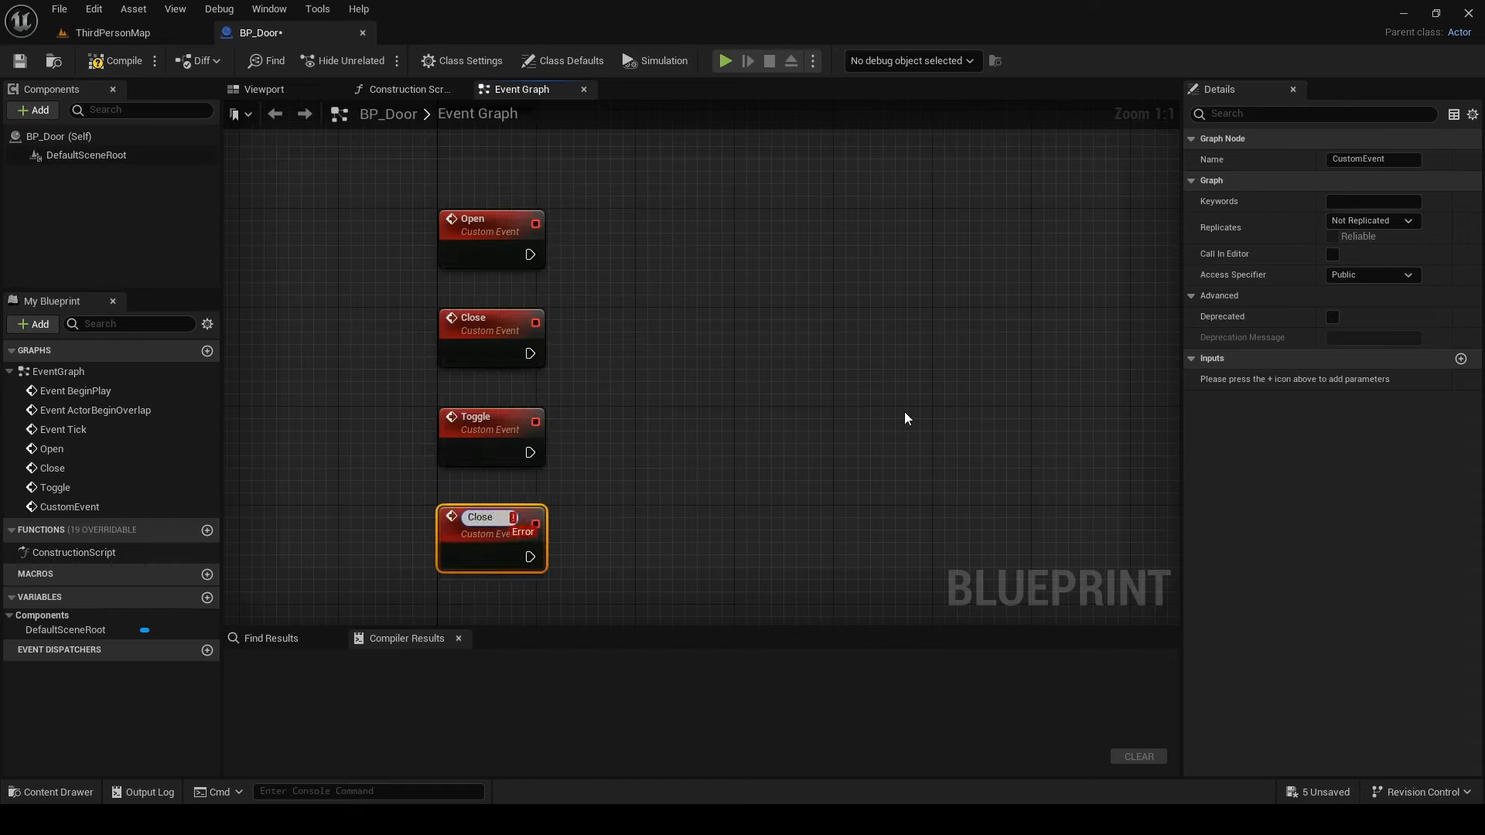
type("&Lock")
key("Return")
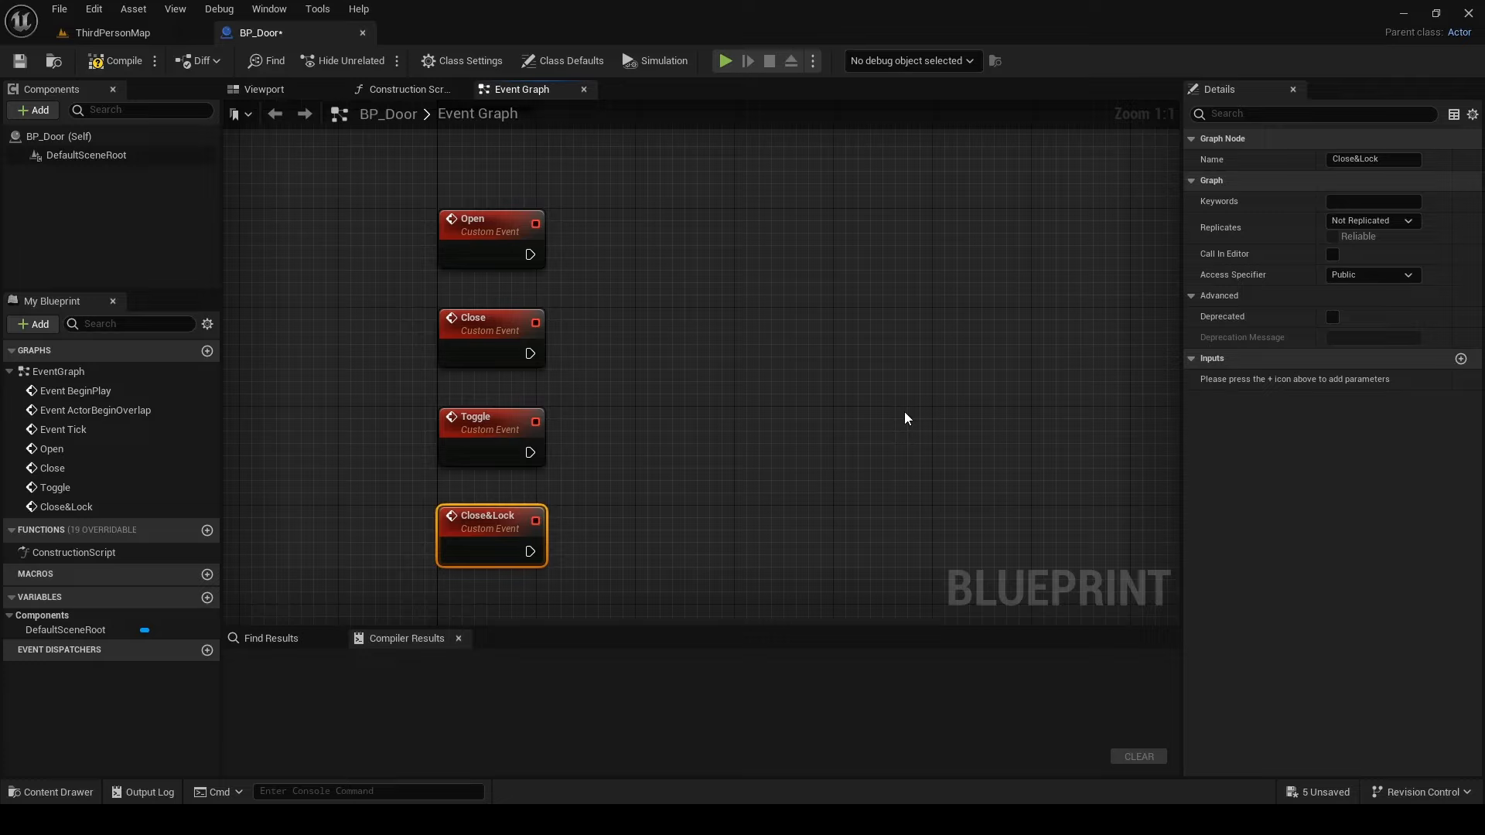
Create two Boolean variables in BP_Door named IsOpen and Opening/Closing
left_click(208, 597)
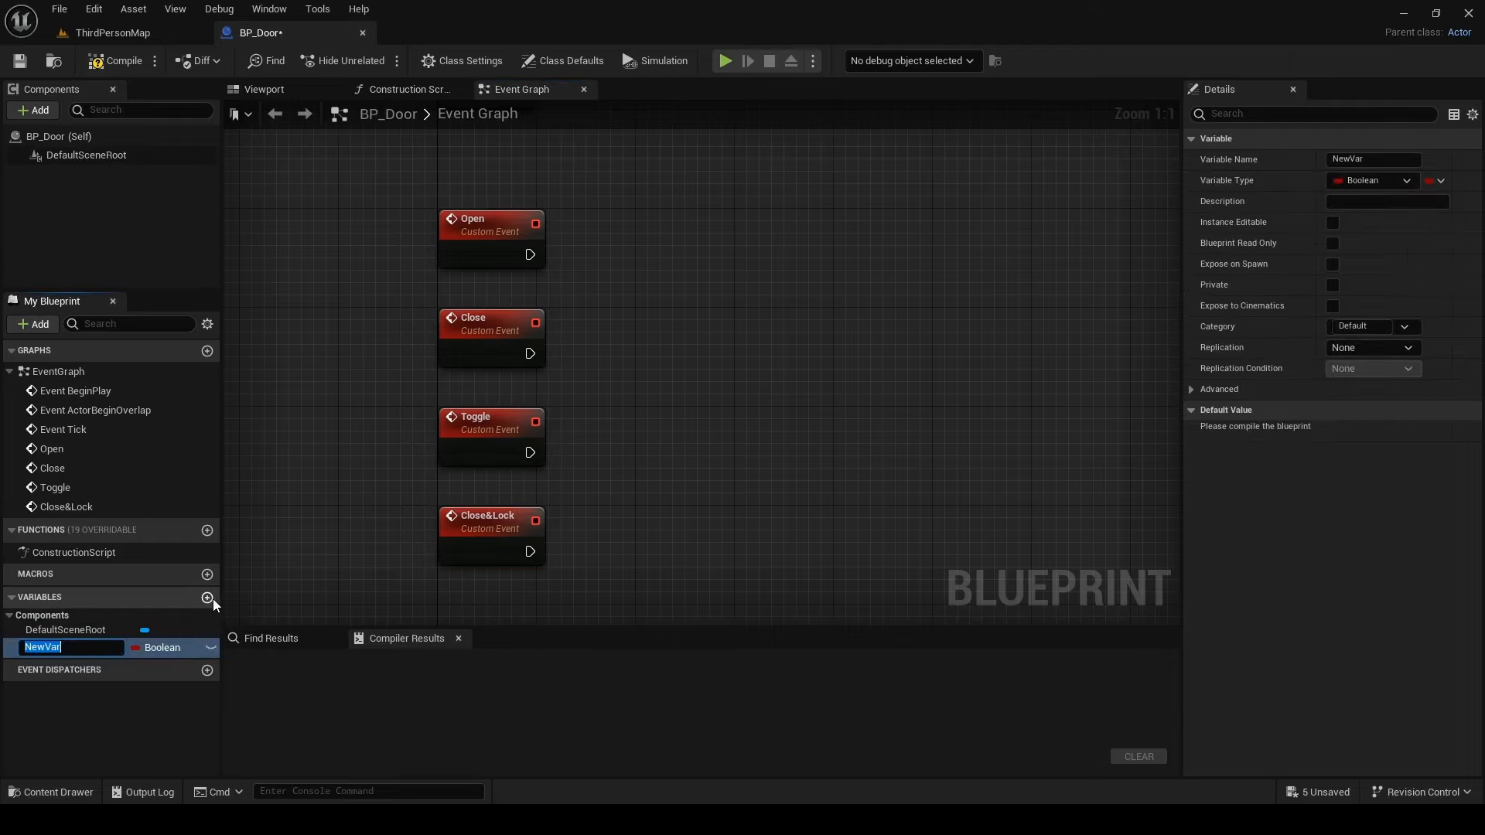
type("IsOpen")
key("Return")
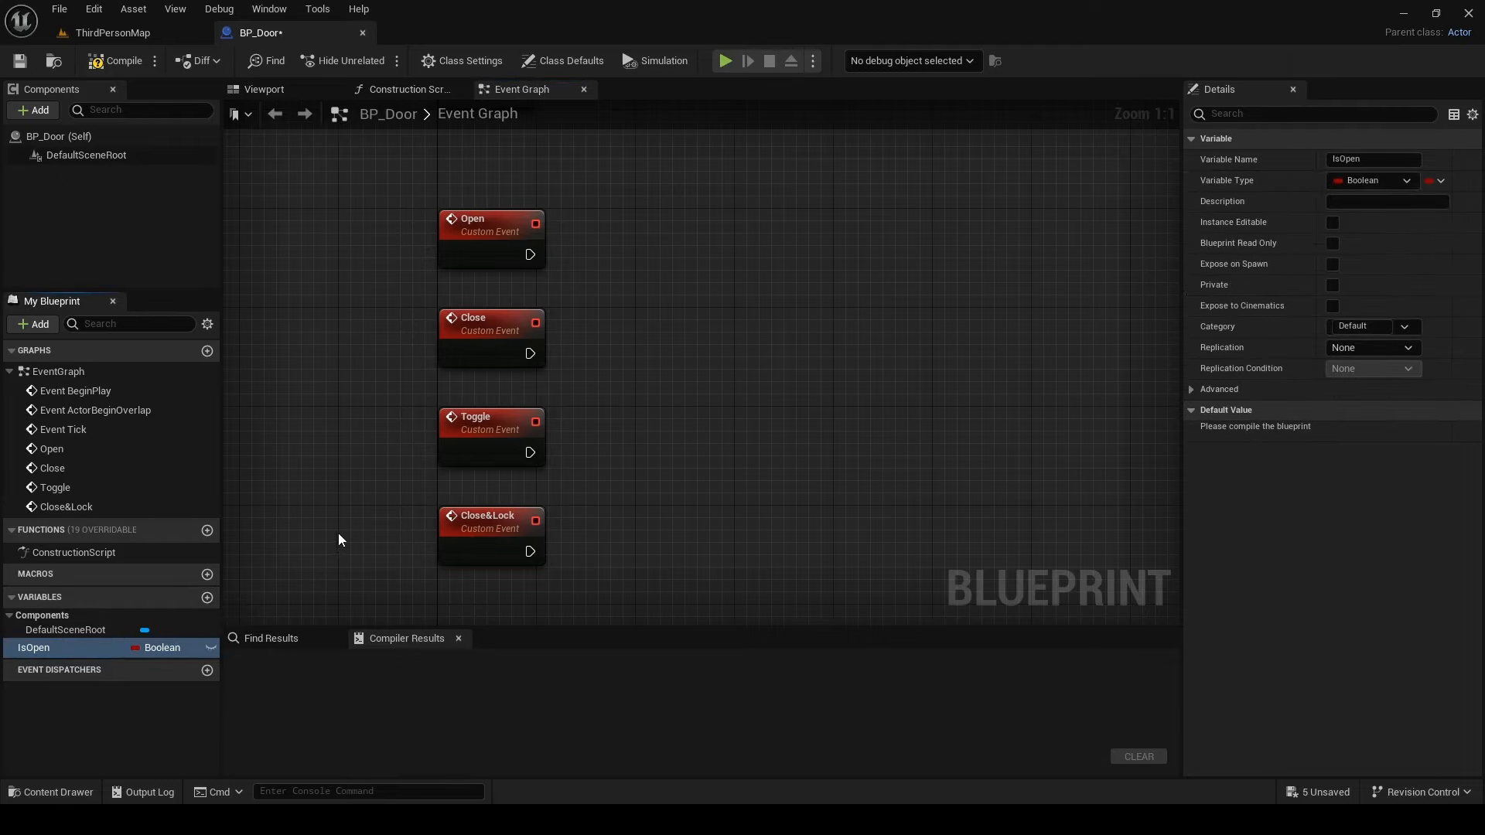
left_click(207, 597)
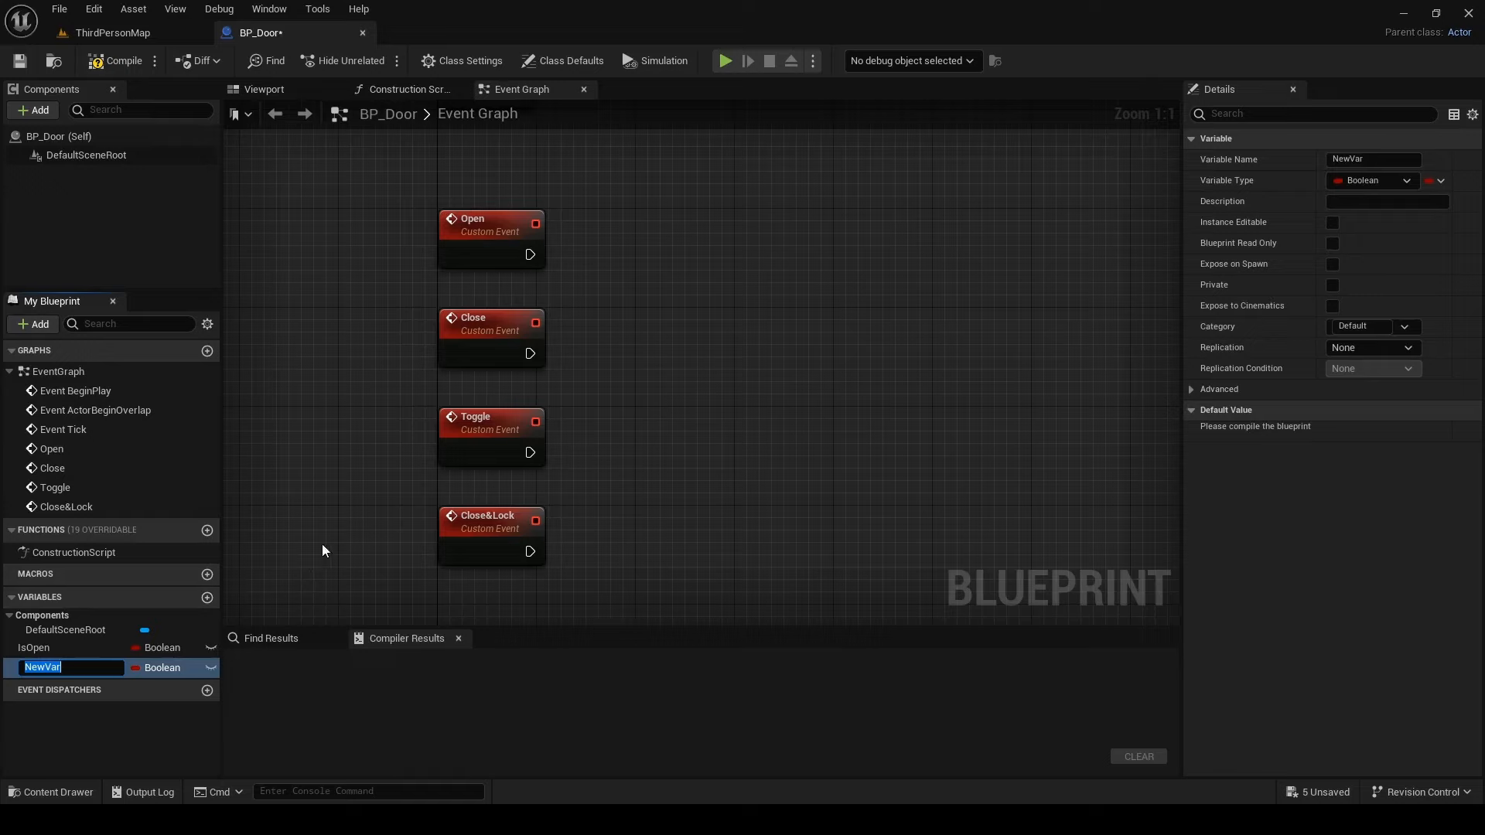
type("Opening/Closing")
key("Return")
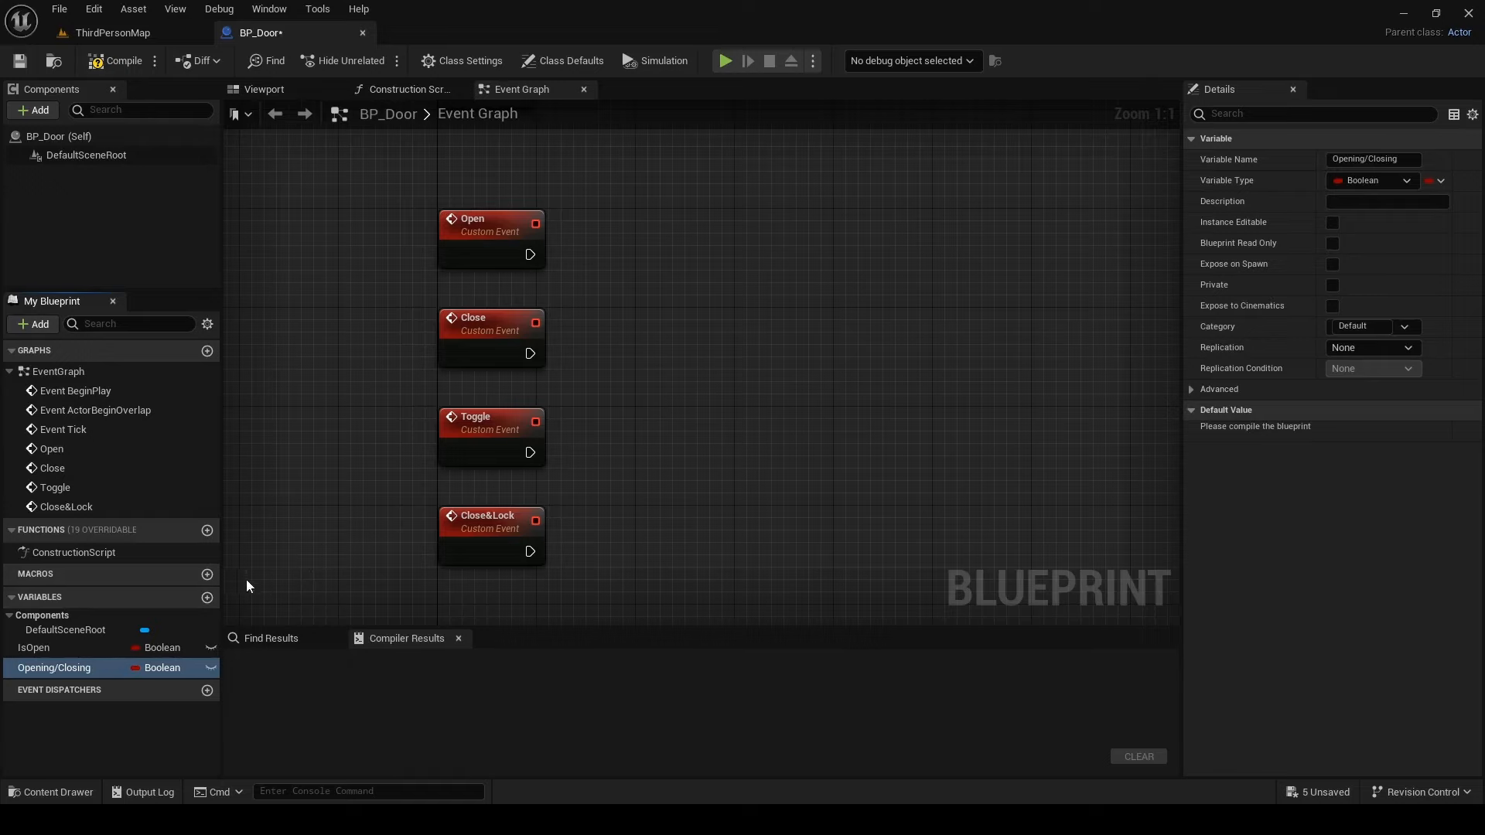